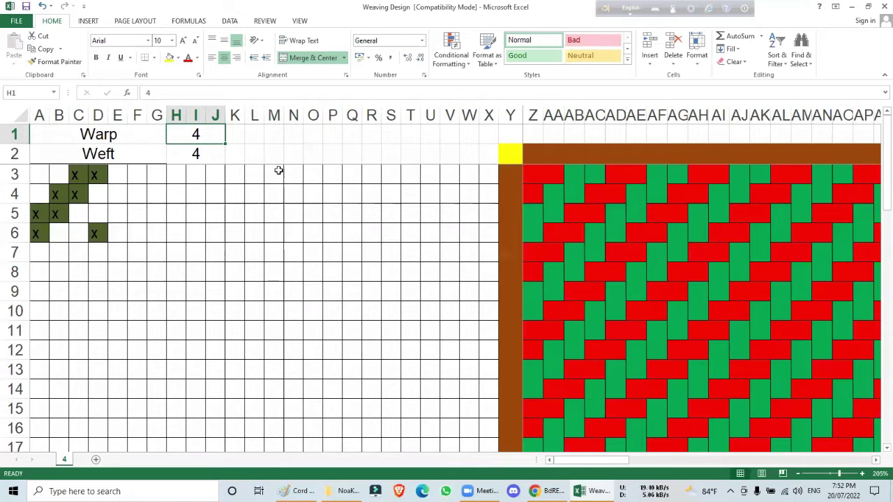
- Set the warp count to 12 and fill cells A3:L6 with the standard orange colour
left_click(196, 214)
left_click_drag(53, 175, 261, 243)
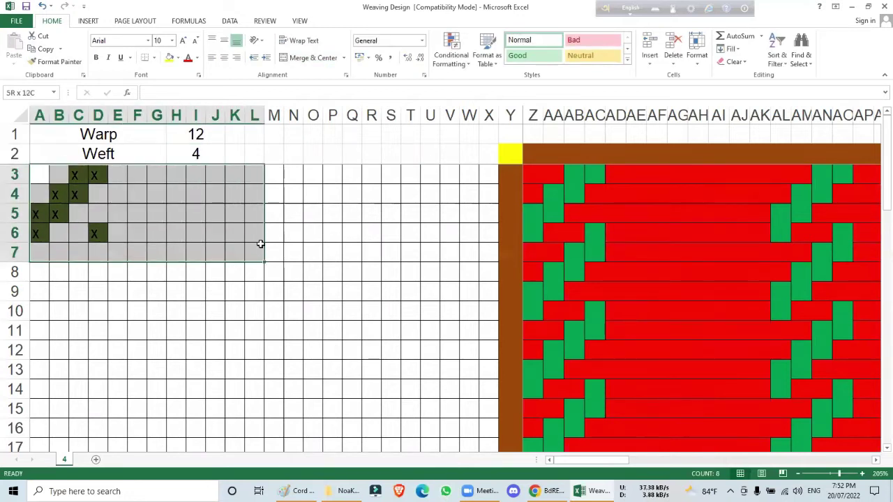
mouse_move(260, 244)
left_mouse_down()
mouse_move(269, 235)
mouse_move(259, 234)
left_mouse_up()
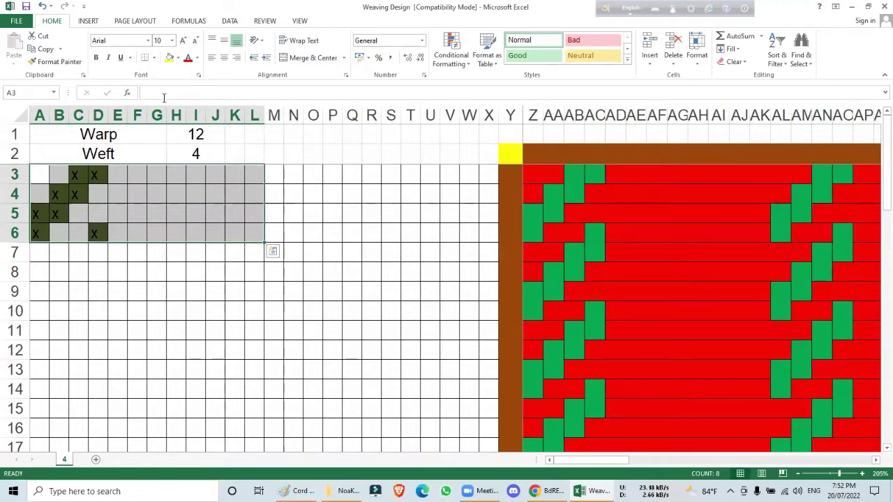
left_click(178, 57)
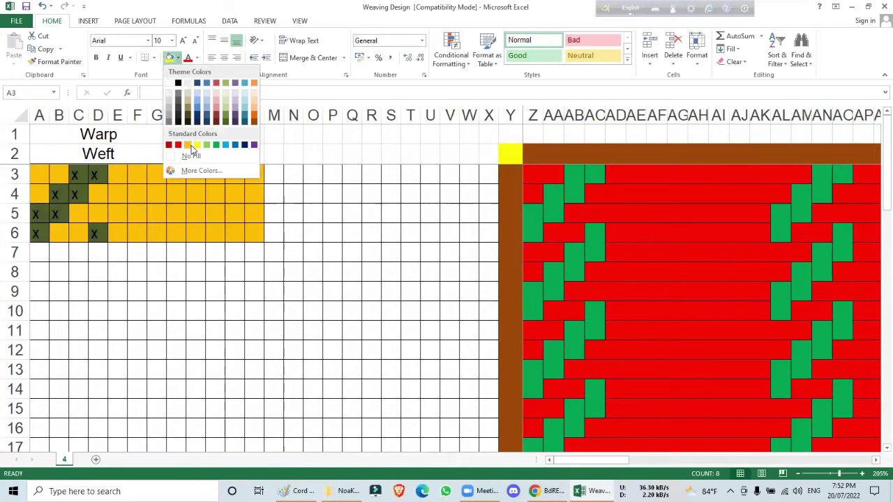
left_click(191, 145)
- Clear the conditional formatting rules from the selected cells A3:L6
left_click(451, 54)
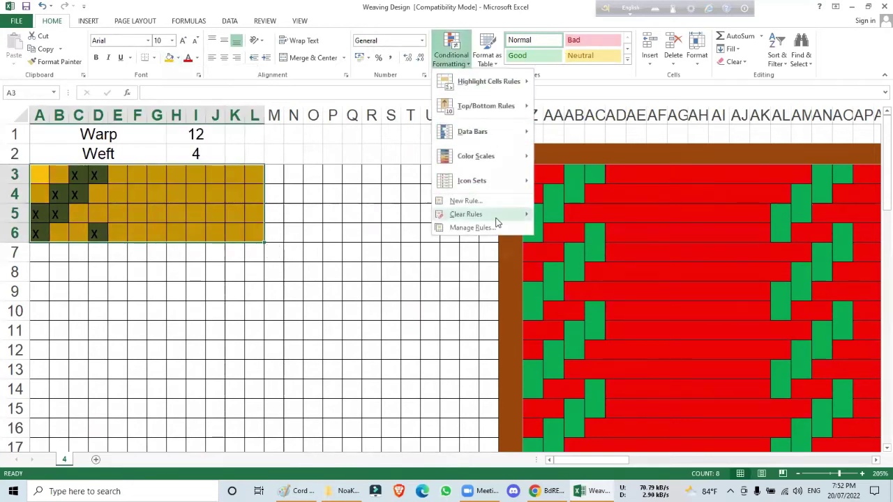
mouse_move(498, 218)
left_click(572, 216)
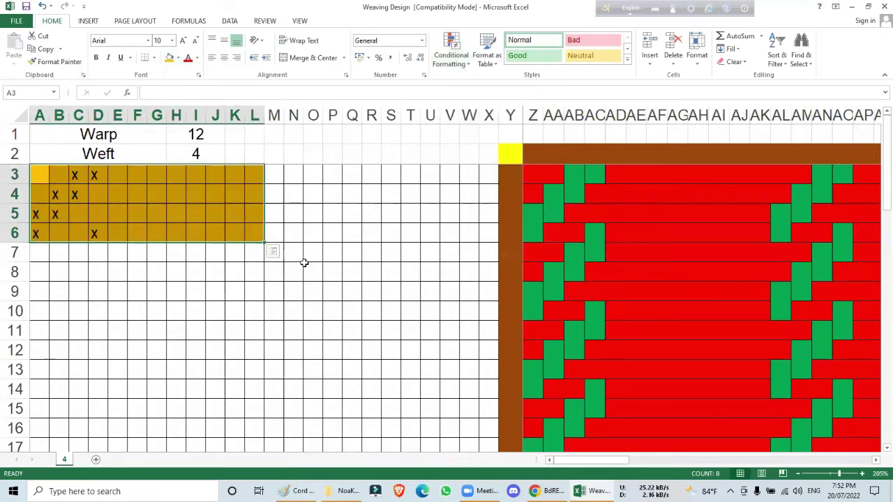
left_click(197, 291)
- Delete the x marks in cells A3:L6 and reset the range to the Normal cell style
left_click_drag(38, 172, 249, 234)
key("Delete")
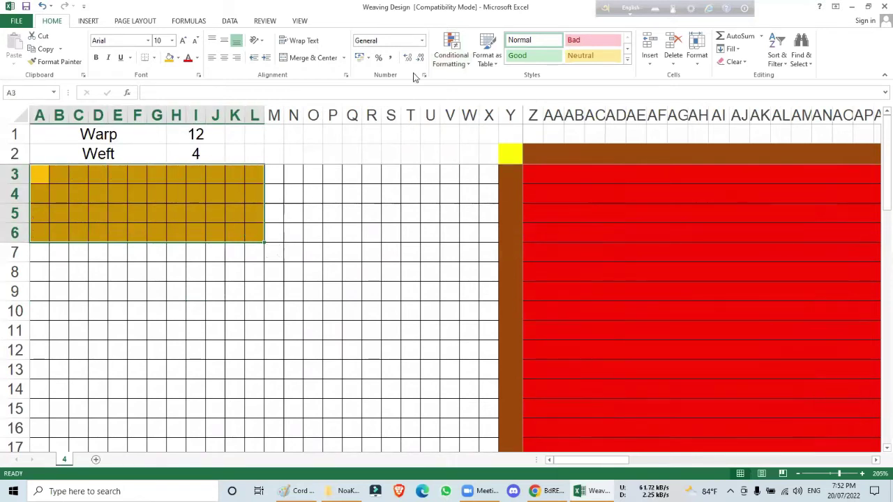
left_click(520, 40)
left_click(200, 271)
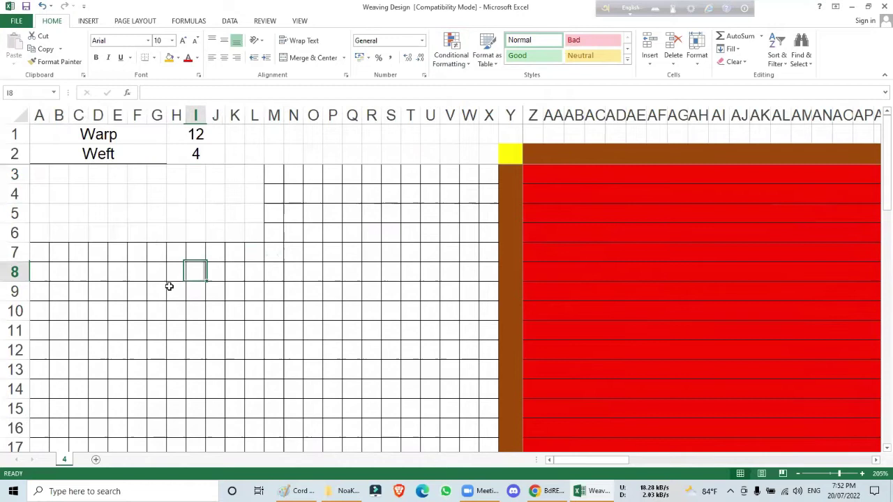
left_click_drag(40, 175, 254, 228)
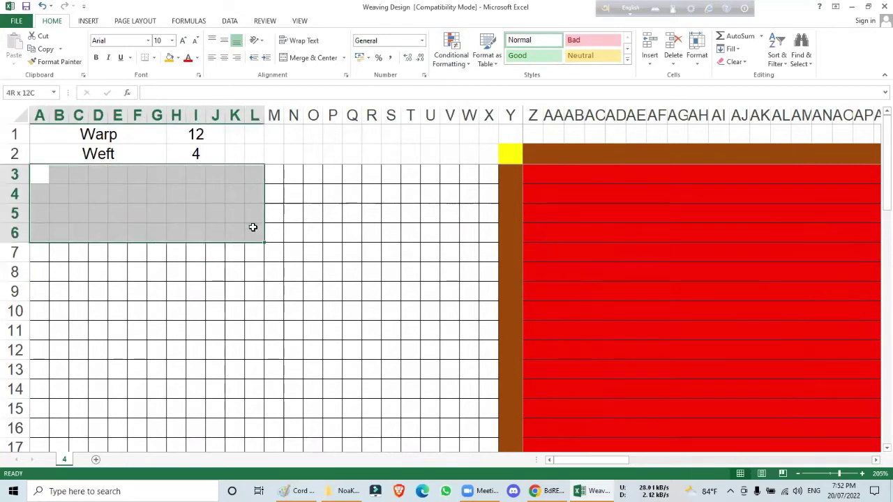
left_click(215, 291)
left_click(43, 231)
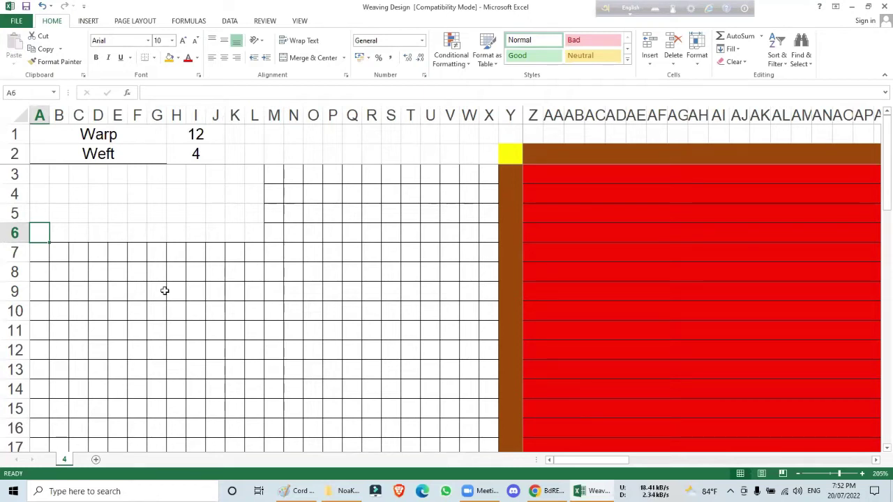
left_click_drag(61, 209, 158, 232)
left_click(158, 233)
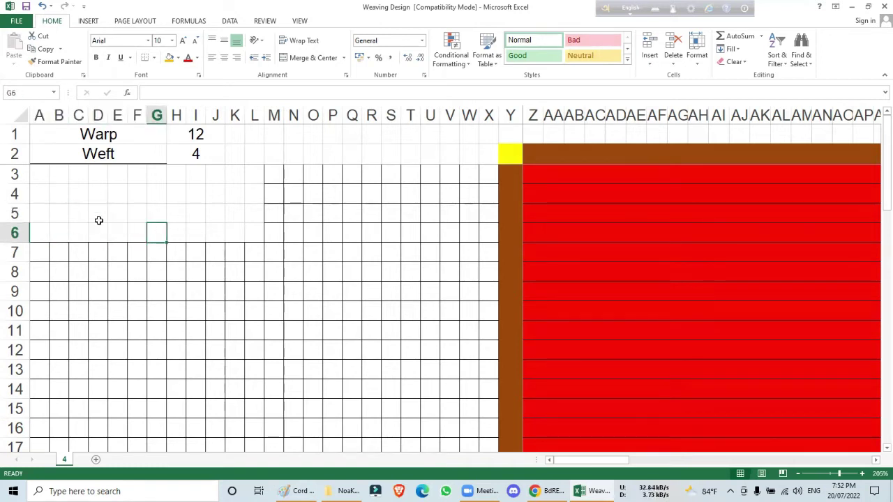
- Fill cells A5:F6 with medium theme blue and cells A3:F4 with dark orange
left_click_drag(40, 206, 132, 231)
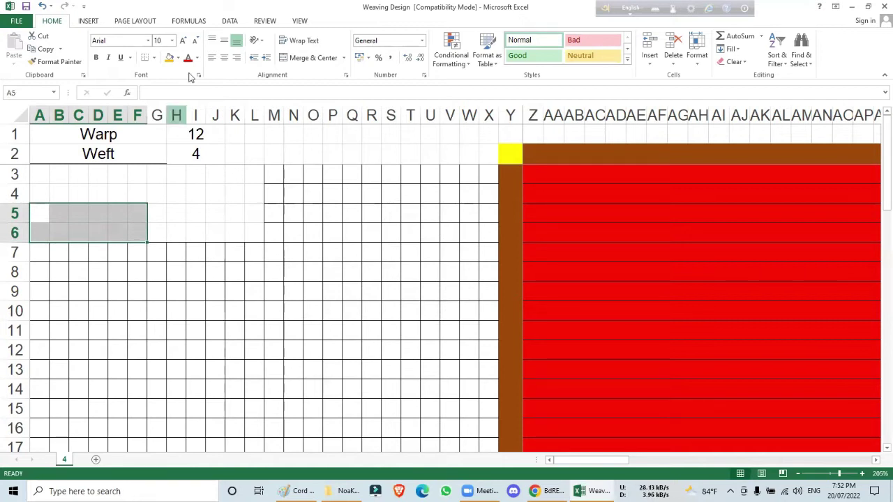
left_click(178, 58)
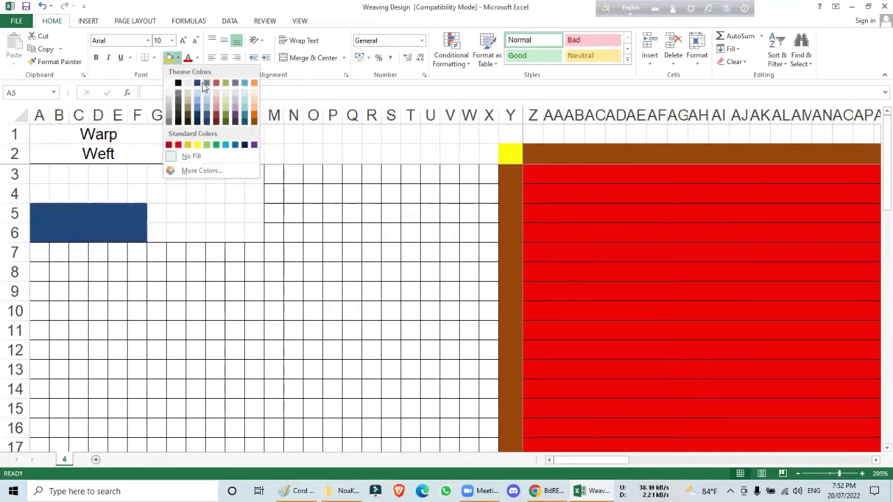
left_click(207, 83)
left_click(183, 187)
left_click(50, 178)
left_click_drag(91, 185, 139, 195)
left_click(178, 58)
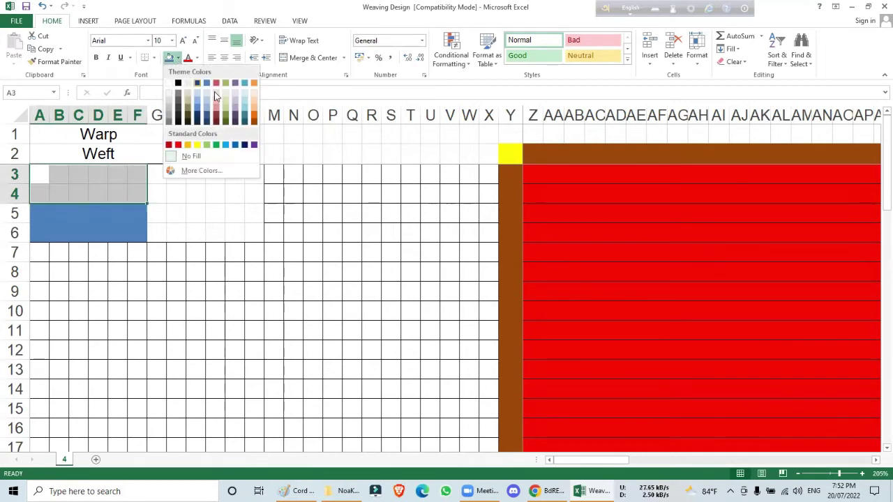
left_click(258, 119)
left_click(212, 193)
- Fill cells G3:L4 with blue and cells G5:L6 with dark orange to complete the four-block layout
left_click_drag(162, 174, 255, 191)
left_click(178, 58)
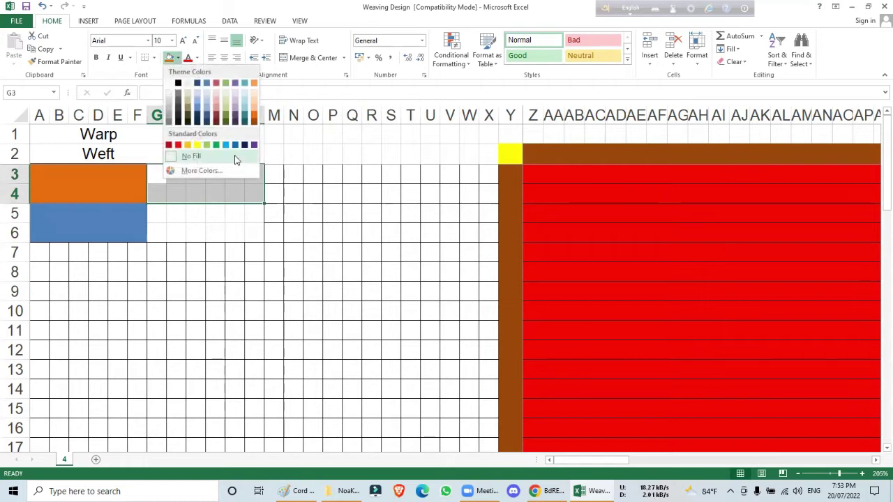
left_click(212, 116)
left_click(211, 219)
left_click_drag(151, 210, 257, 233)
left_click(178, 58)
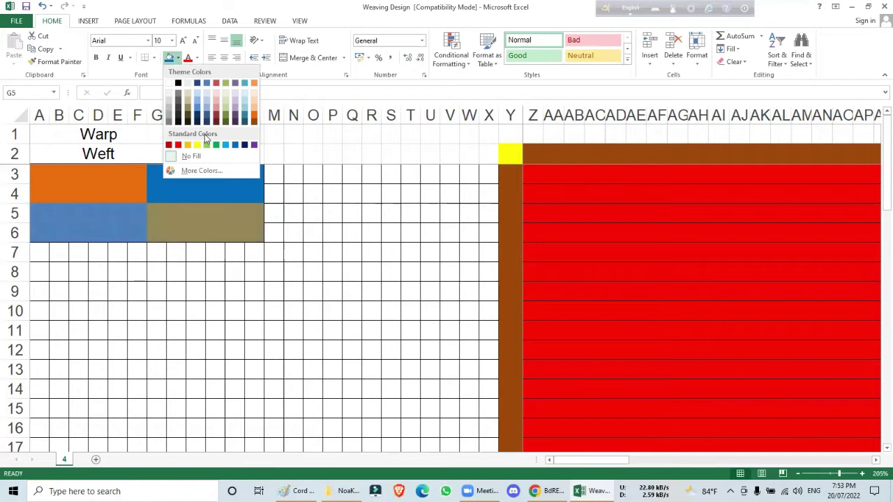
left_click(254, 112)
left_click(230, 253)
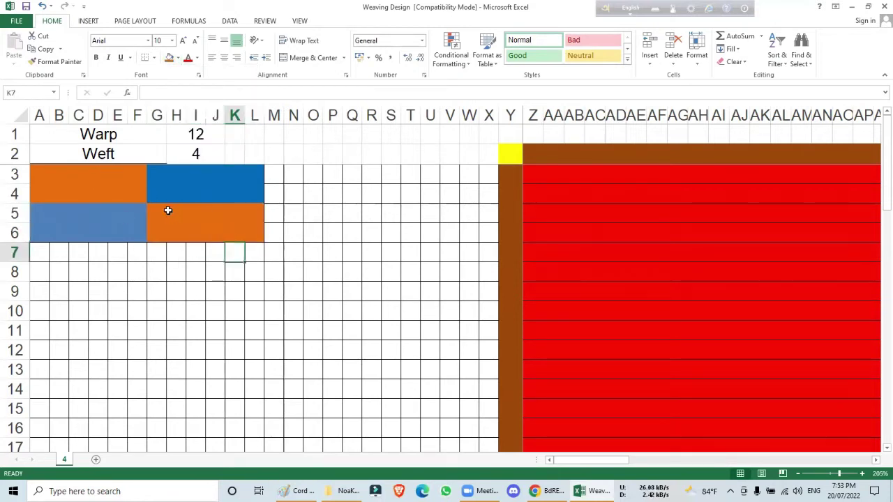
left_click(104, 227)
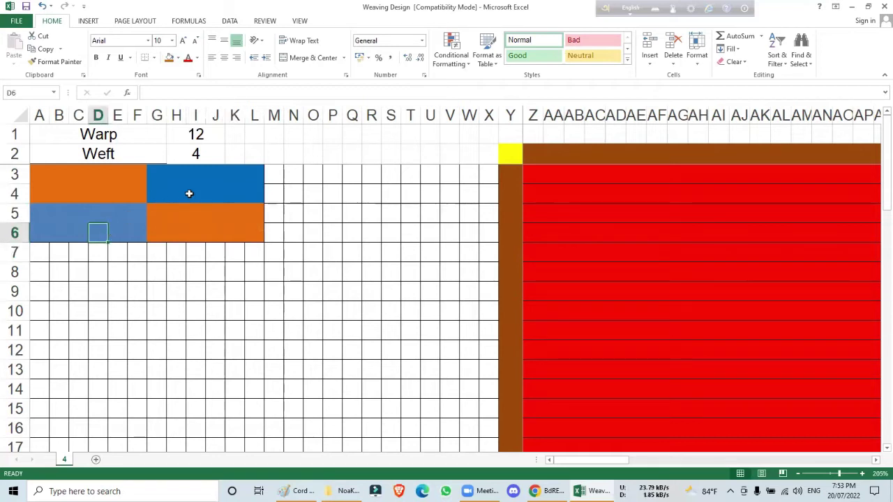
left_click(194, 194)
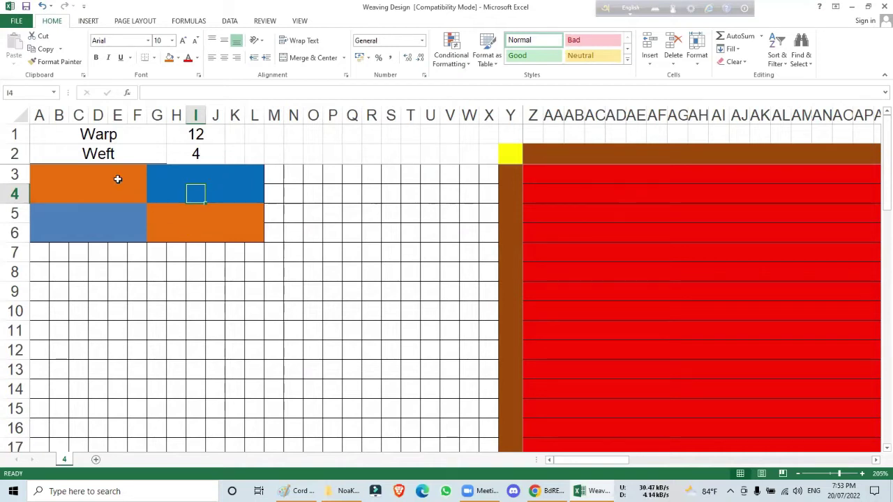
left_click(174, 190)
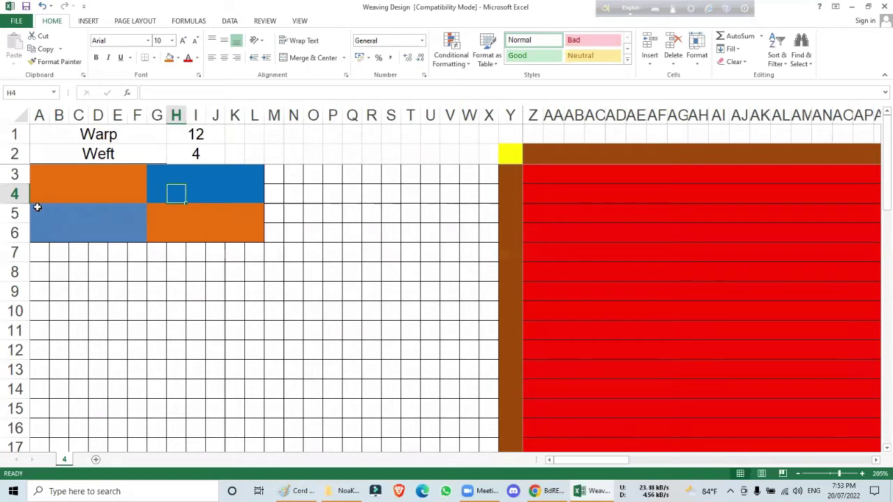
left_click_drag(37, 207, 141, 241)
left_click_drag(152, 172, 239, 196)
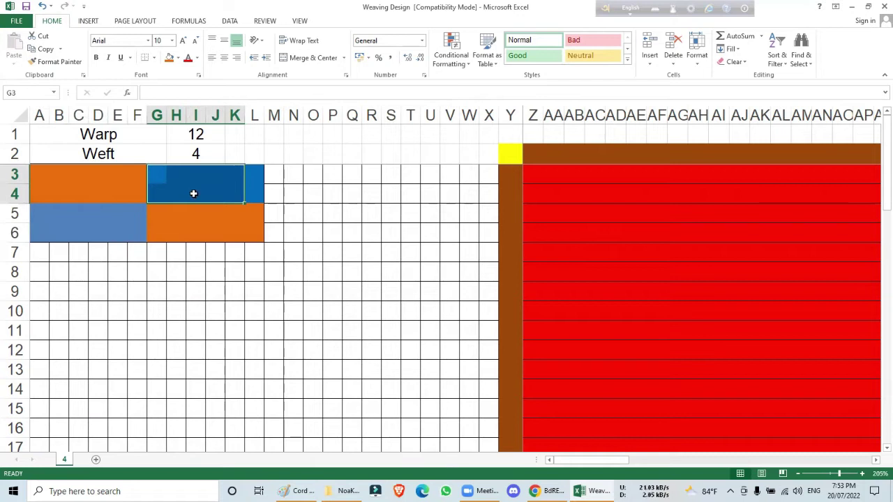
left_click(206, 296)
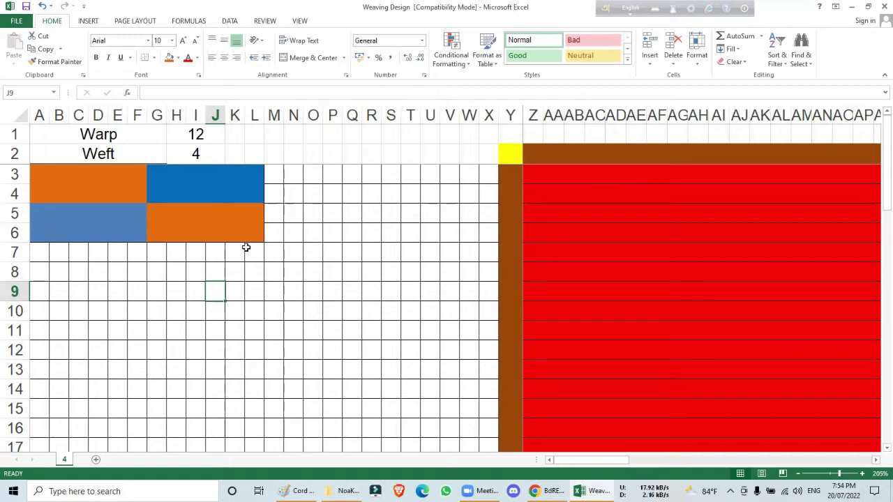
- Fill the two cell blocks B3:E16 and H3:K16 with black
left_click_drag(53, 171, 122, 427)
left_click(179, 59)
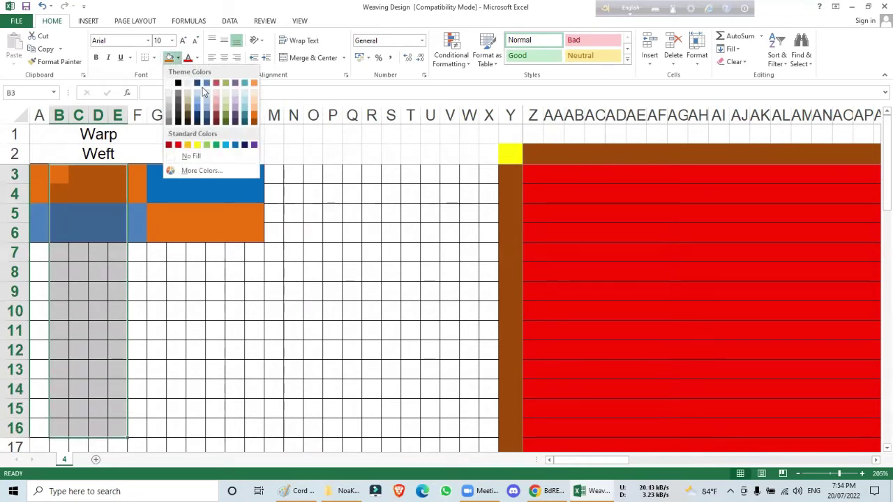
left_click(178, 83)
left_click(177, 350)
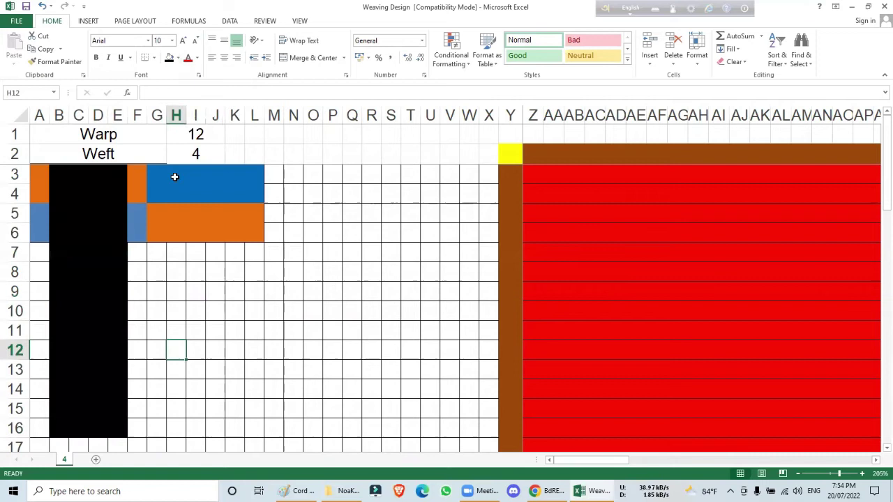
left_click_drag(170, 170, 226, 424)
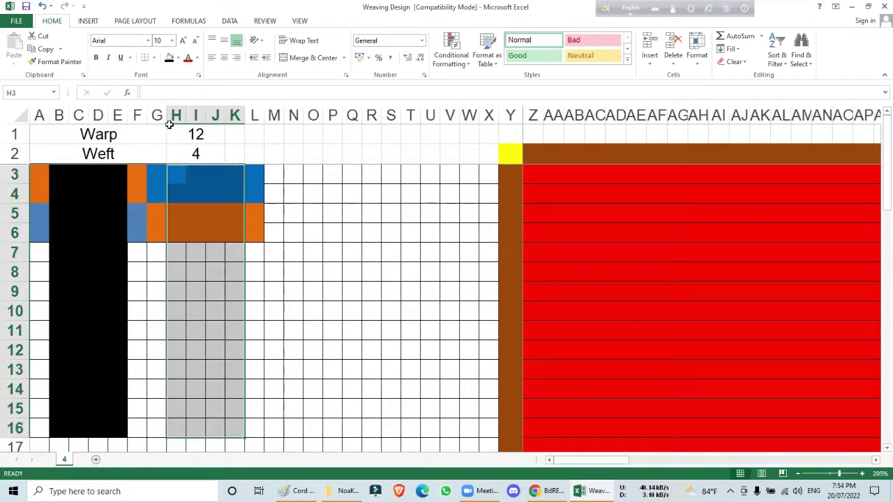
left_click(170, 58)
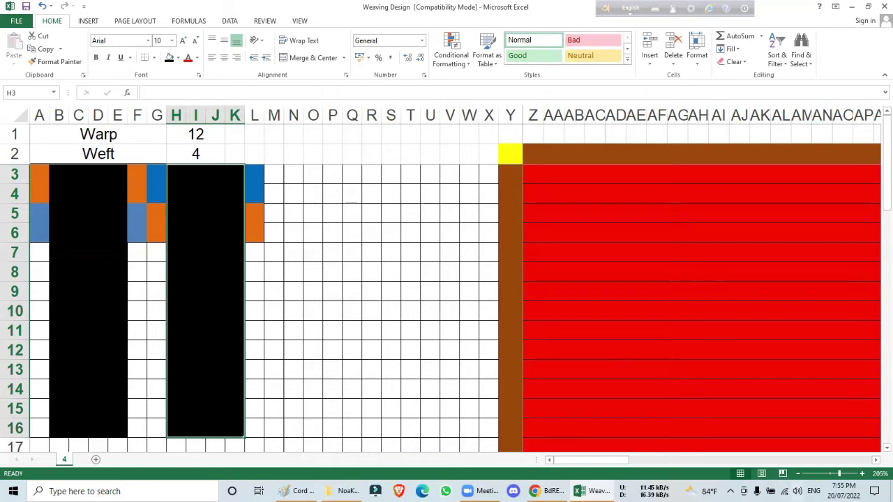
- Set the system speaker volume to 76 and return to the worksheet
left_click(843, 491)
left_click(796, 491)
left_click_drag(816, 464, 826, 464)
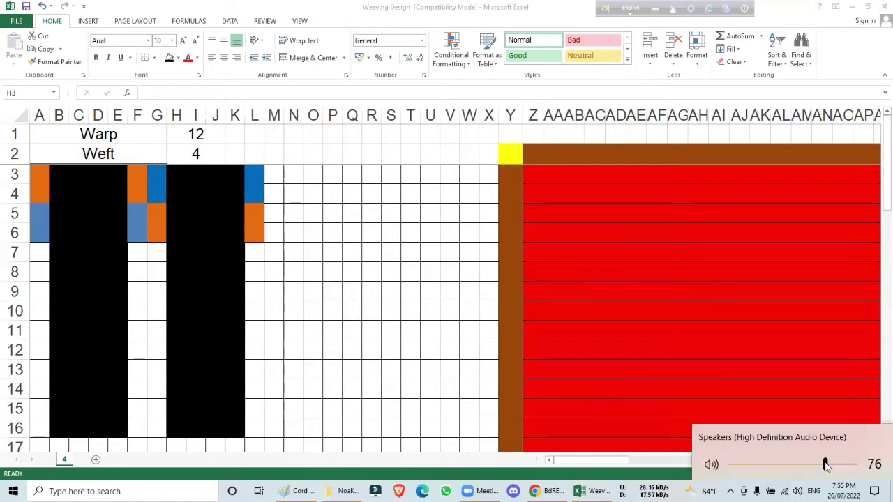
left_click(439, 315)
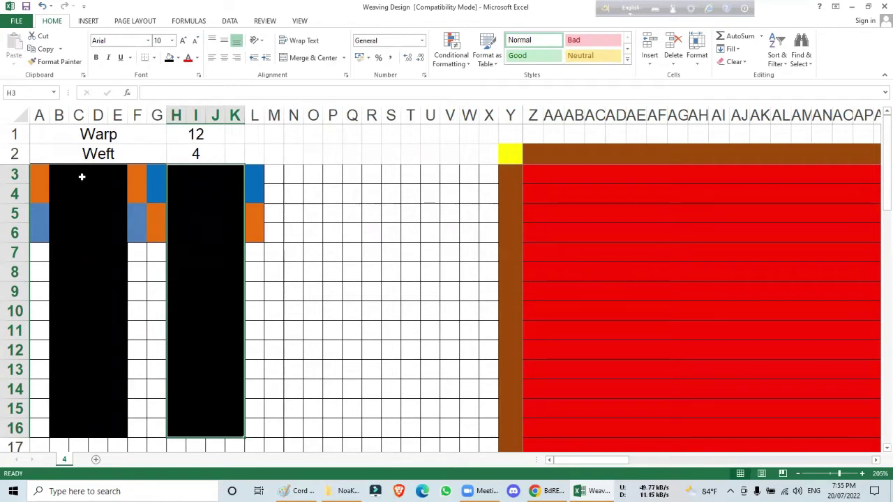
- Fill cells B3:E6 with the standard yellow colour
left_click_drag(55, 173, 116, 228)
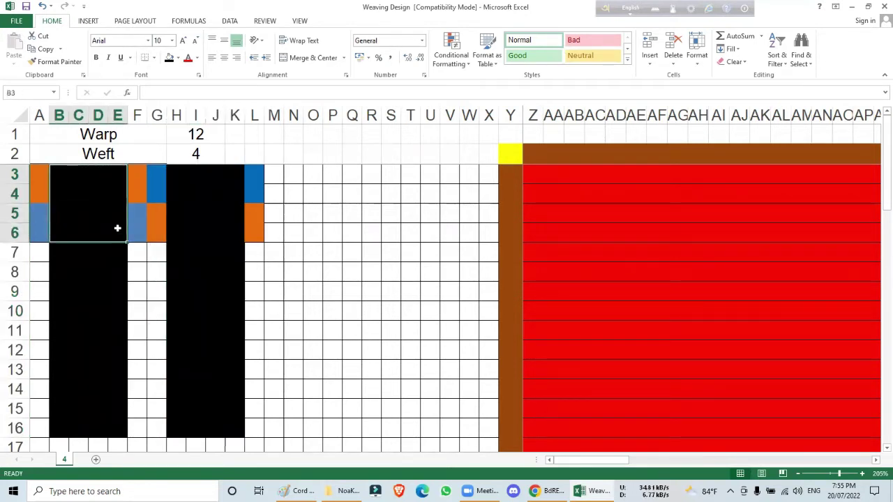
left_click(178, 59)
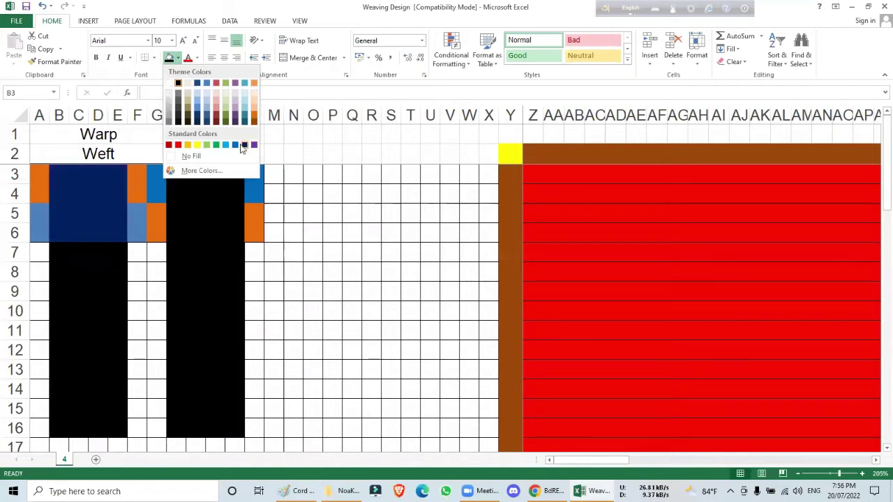
left_click(196, 145)
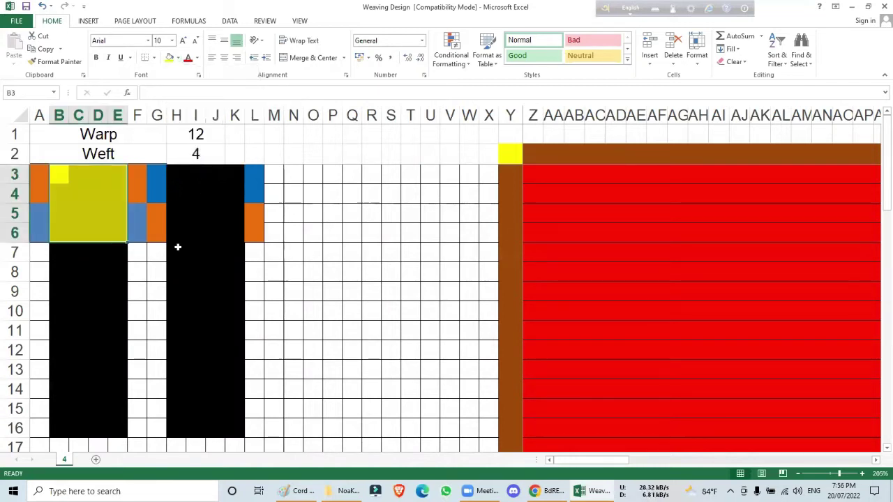
left_click(81, 189)
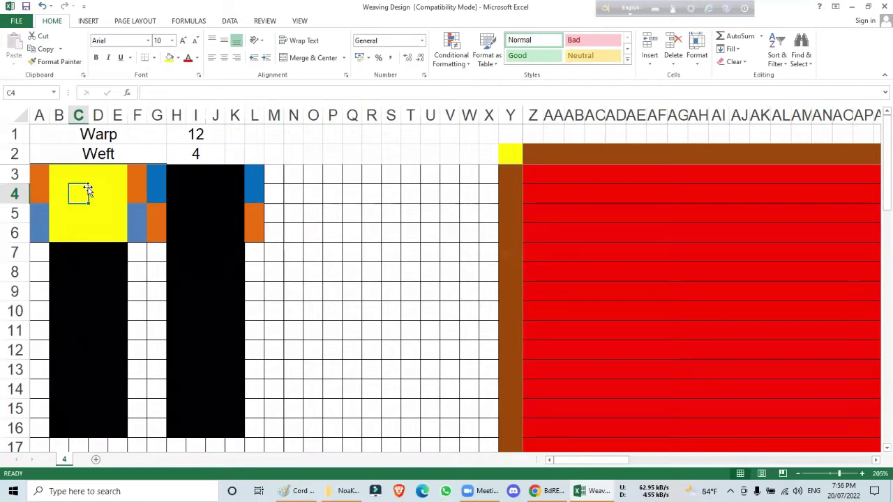
left_click_drag(64, 206, 113, 231)
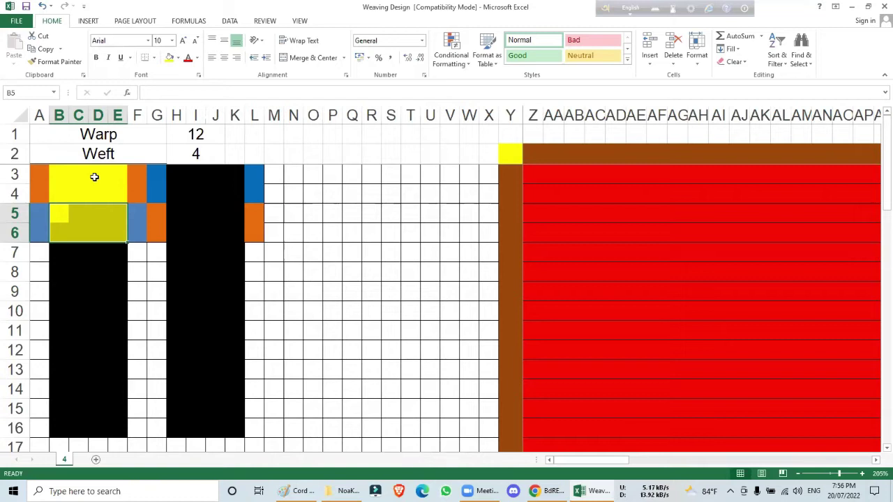
left_click(150, 249)
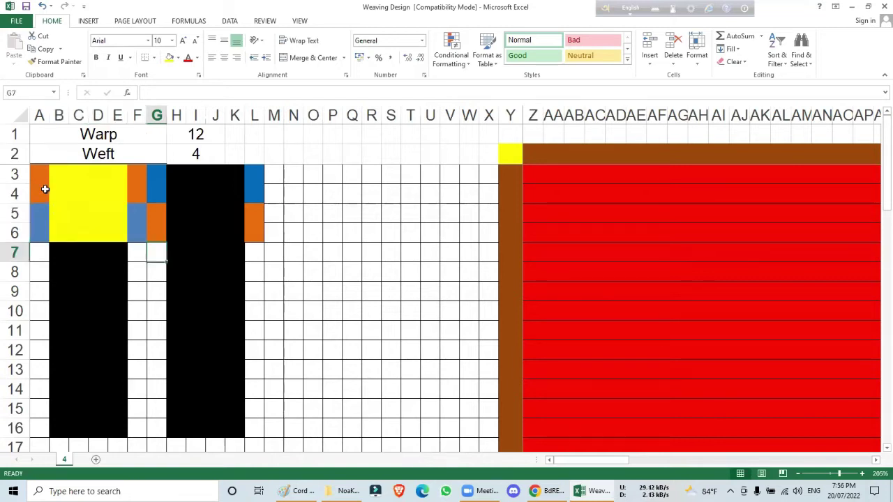
- Enter the label c in cells A7 and F7, below the columns on either side of the yellow block
left_click(40, 253)
type("c")
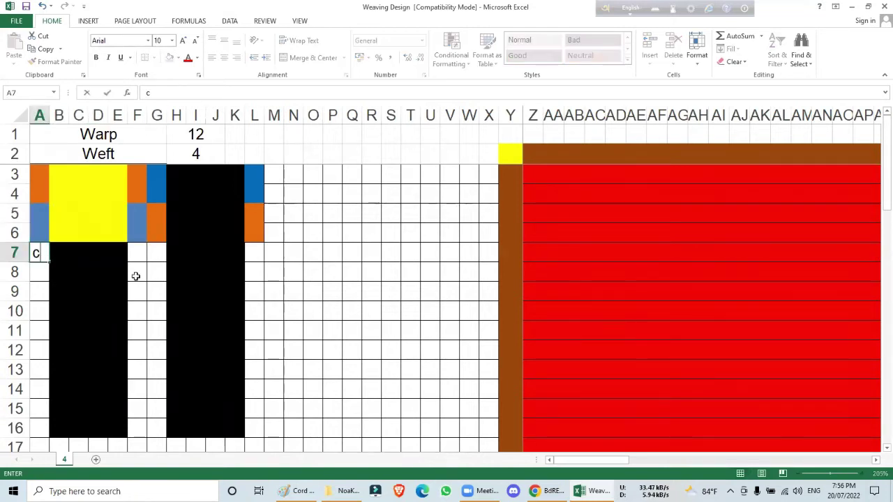
key("Right")
key("Right")
key("Right")
key("Right")
key("Right")
type("c")
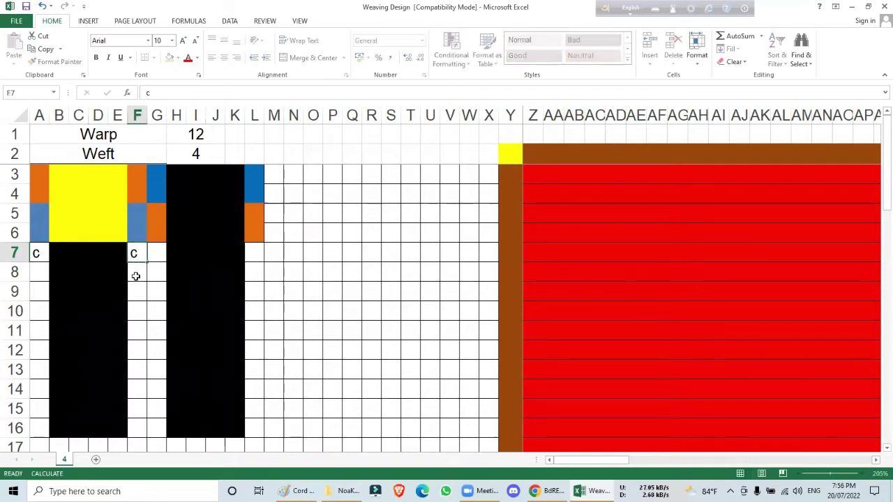
- Enter the label c in cells G7 and L7, below the columns on either side of the second black block
key("Right")
left_click_drag(34, 171, 139, 235)
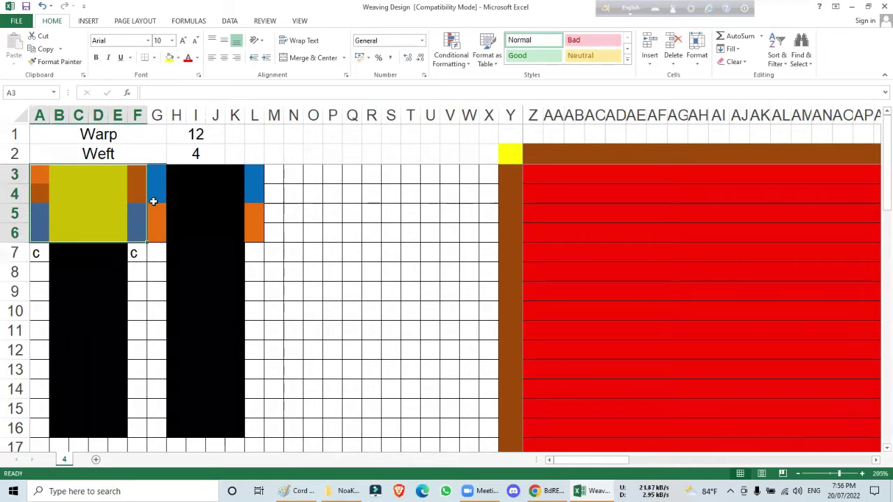
left_click_drag(156, 169, 255, 229)
key("Down")
key("Down")
key("Down")
key("Down")
type("c")
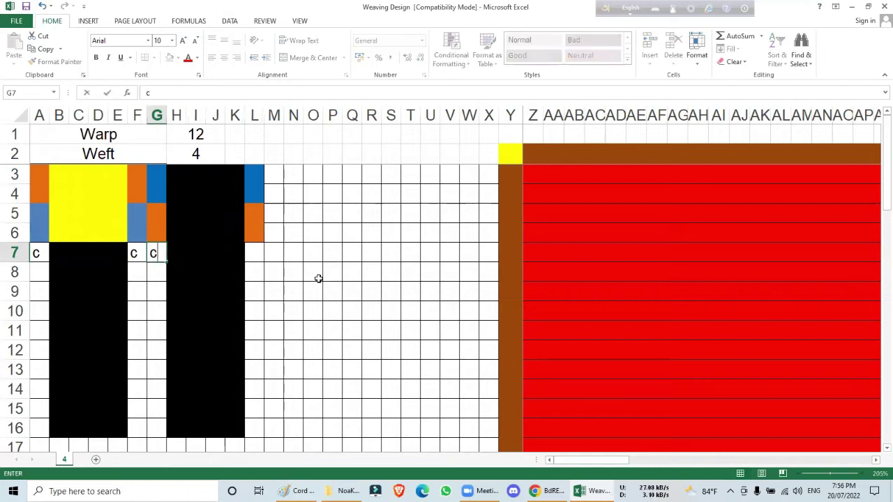
key("Right")
key("Right")
key("Right")
key("Right")
key("Right")
type("c")
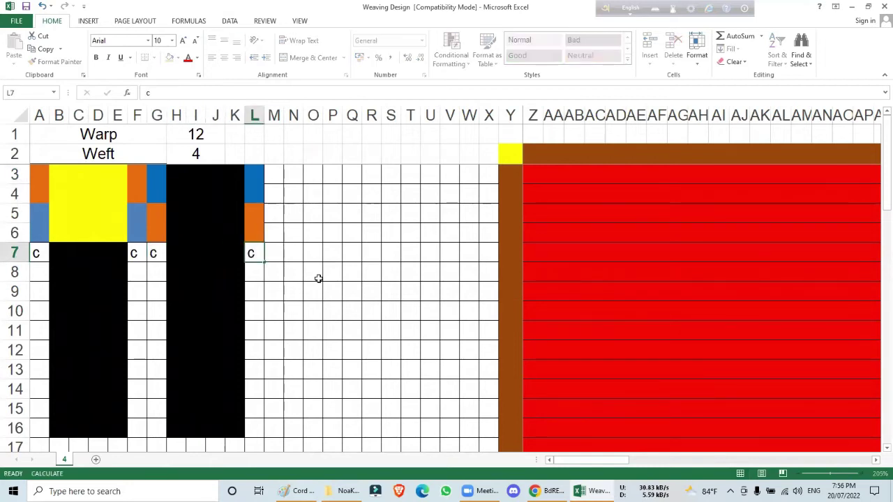
key("Return")
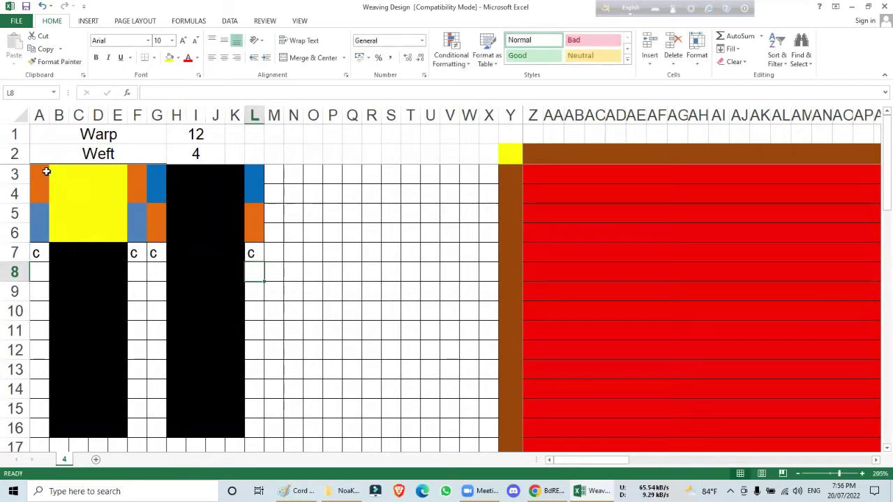
- Remove the fill colour from the coloured cells A3:L6
left_click_drag(33, 167, 255, 233)
left_click(178, 59)
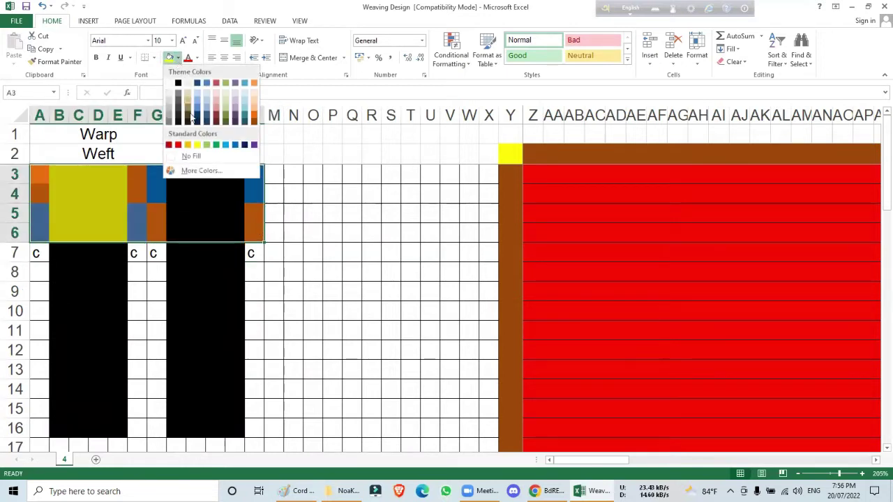
left_click(196, 156)
left_click(216, 328)
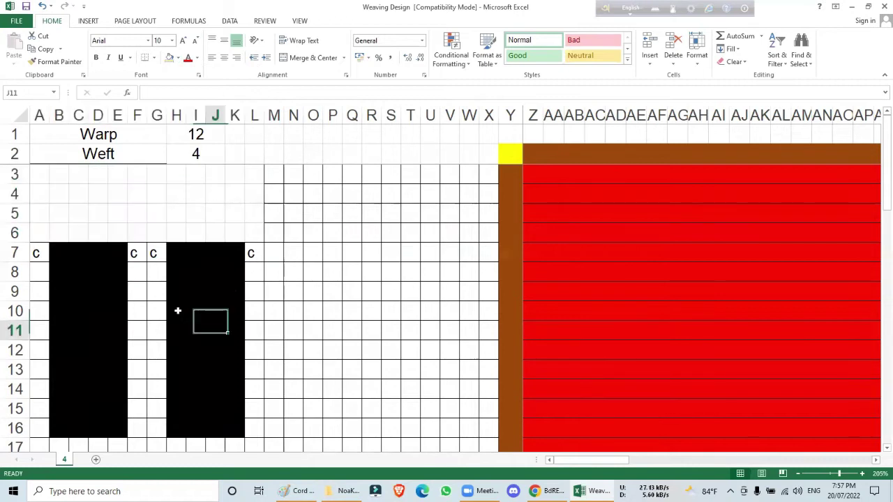
- Remove the black fill from cells B7:E16 and H7:K16
left_click_drag(51, 252, 120, 427)
left_click(169, 57)
left_click_drag(172, 249, 240, 432)
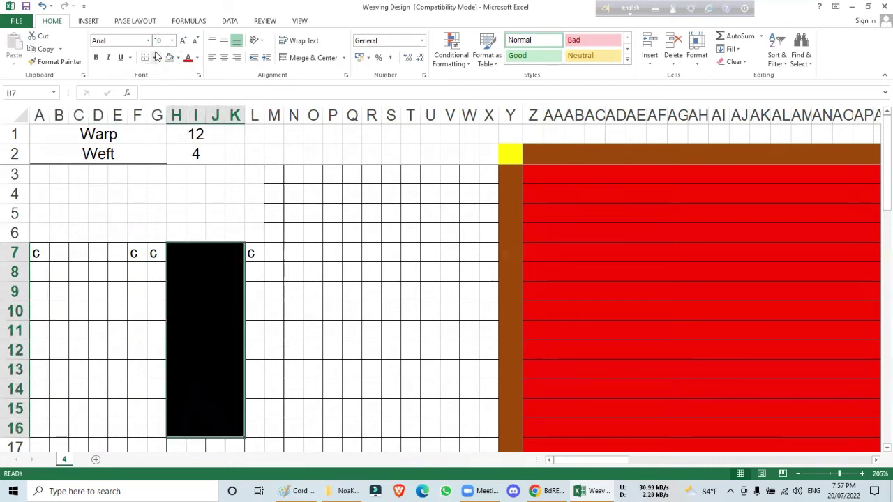
left_click(170, 57)
left_click(255, 330)
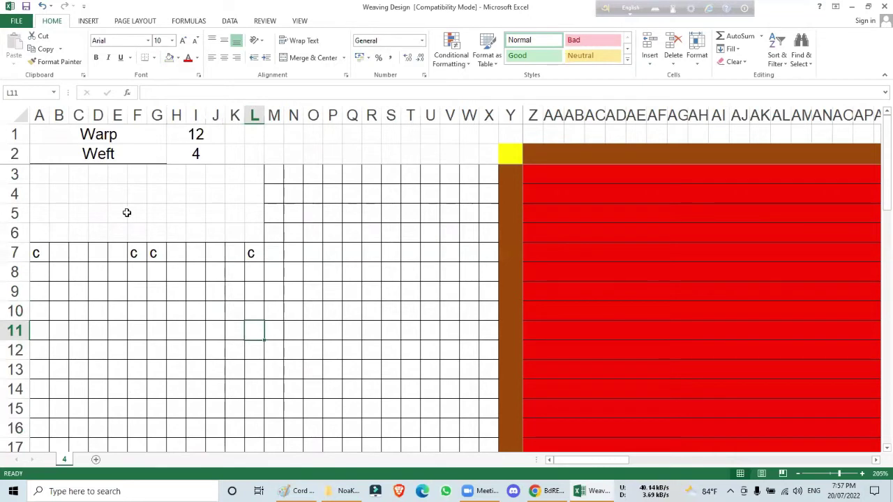
- Examine the repeat area A3:L6, its first half A3:F6, and the column groups B to E and H to K
left_click_drag(32, 168, 142, 230)
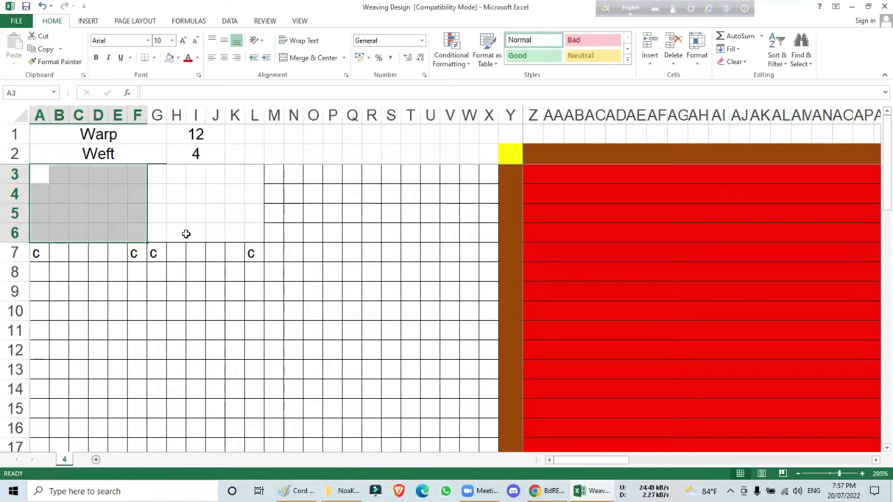
left_click(117, 208)
left_click_drag(35, 170, 135, 238)
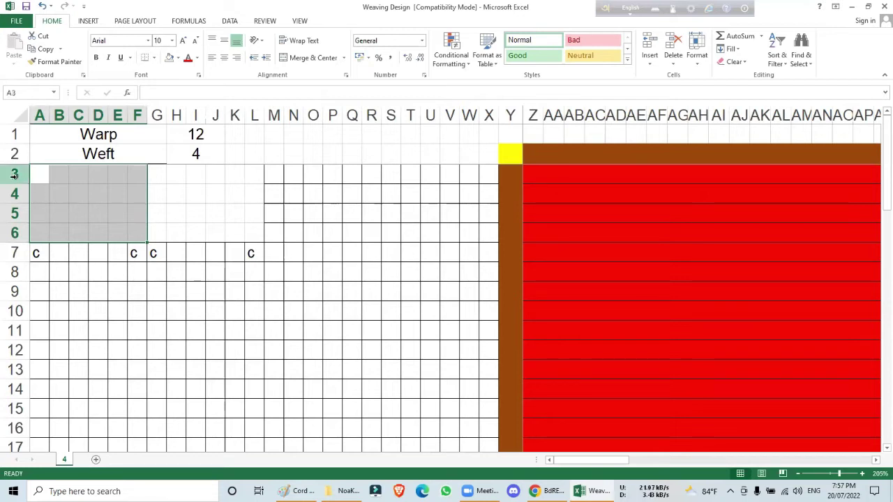
left_click(73, 181)
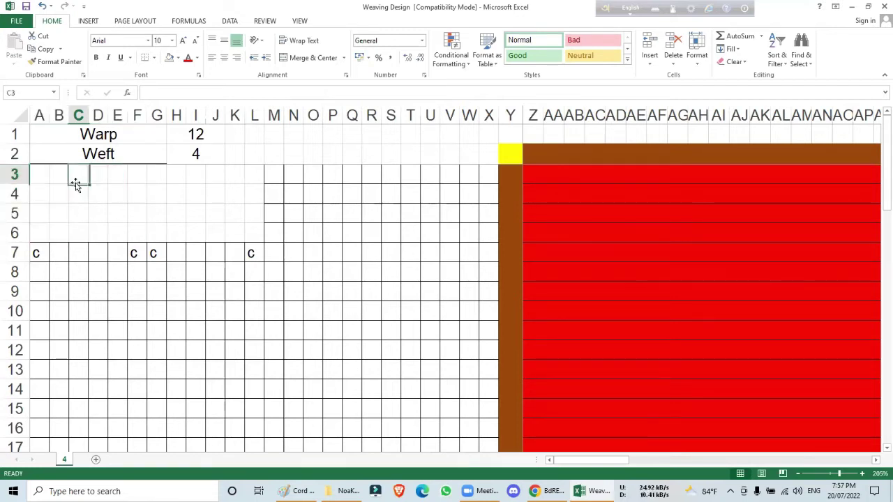
left_click_drag(42, 171, 250, 241)
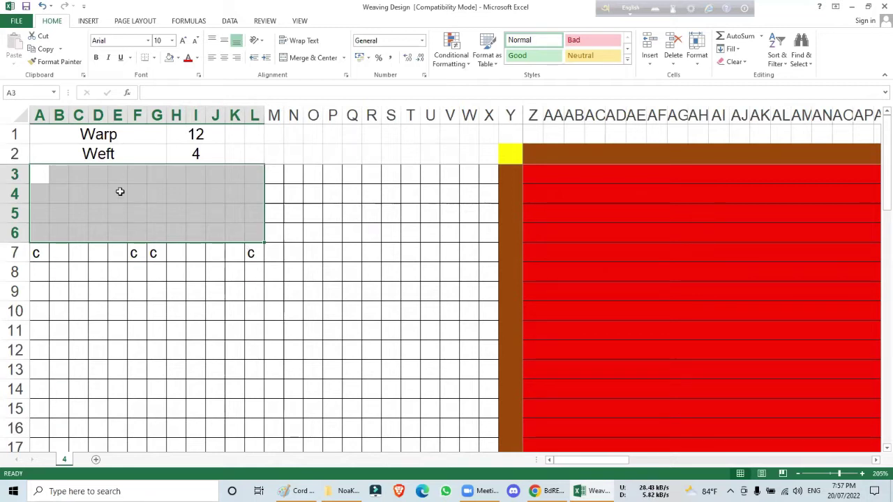
left_click_drag(62, 172, 122, 324)
left_click_drag(174, 176, 217, 312)
left_click_drag(58, 176, 116, 365)
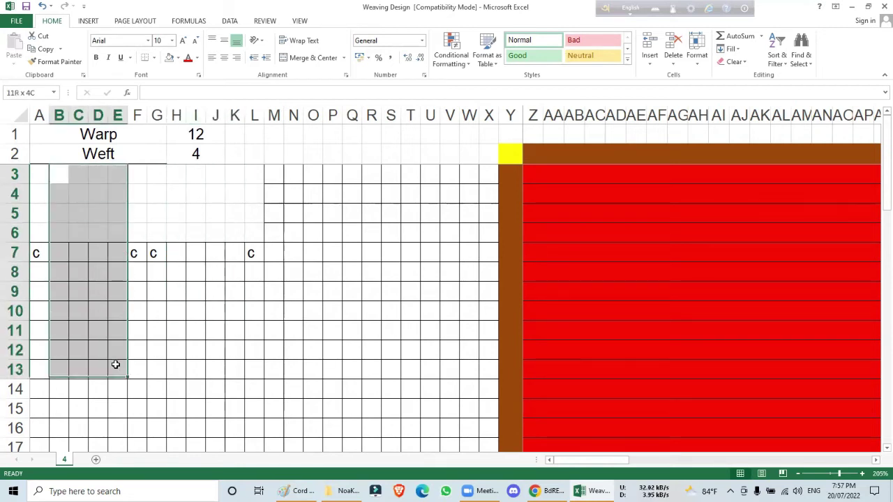
left_click_drag(174, 173, 227, 332)
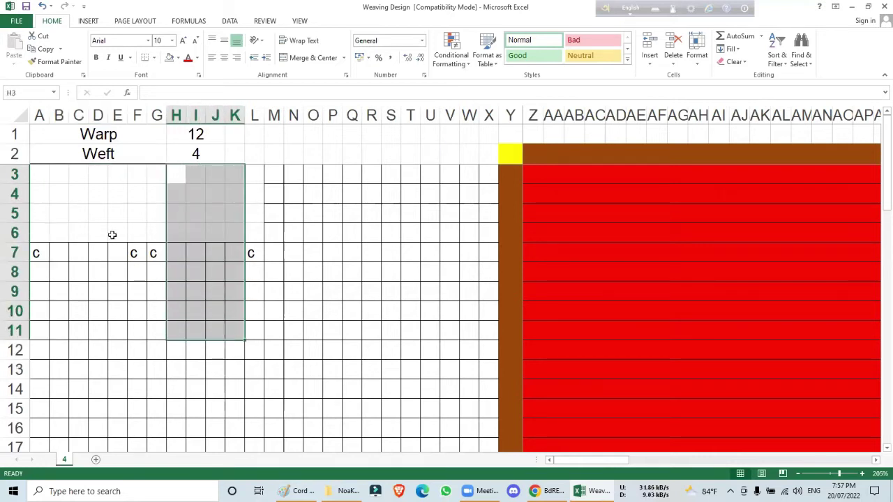
left_click(195, 211)
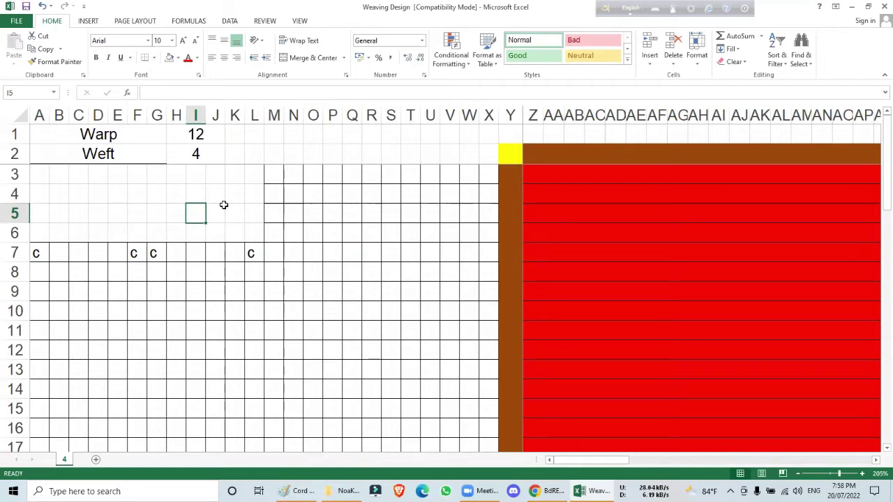
- Mark cells A6 and A4 with x in the first warp column
left_click(38, 236)
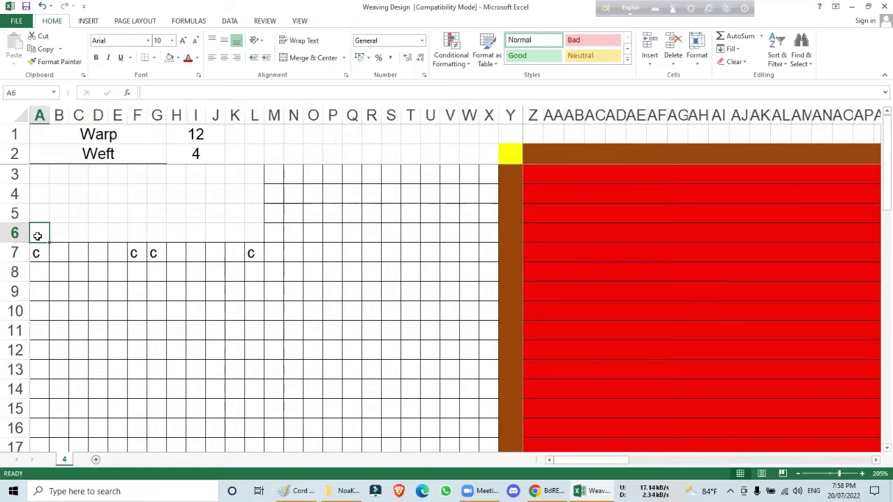
type("x")
key("Up")
key("Up")
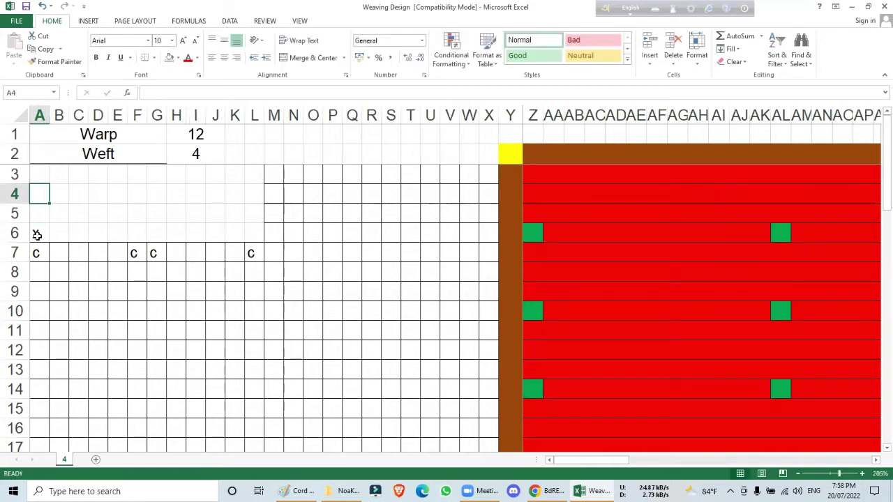
type("x")
key("Right")
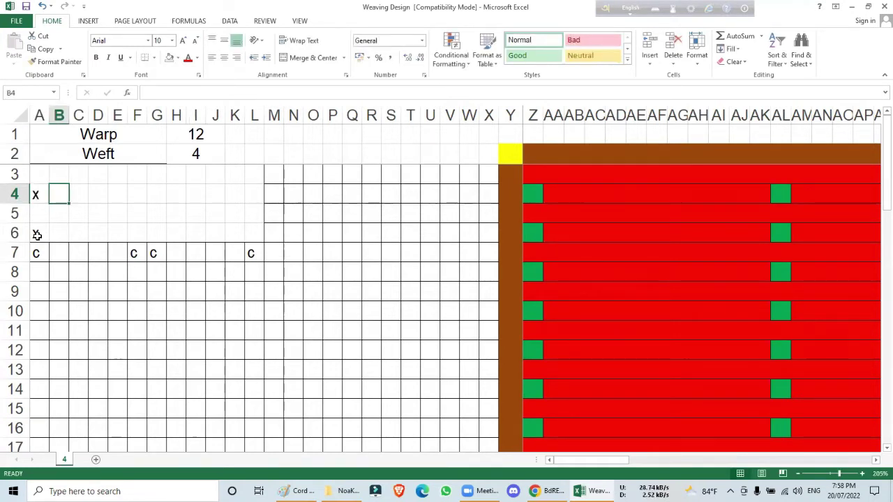
- Mark cells F5 and F3 with x in the sixth warp column
key("Right")
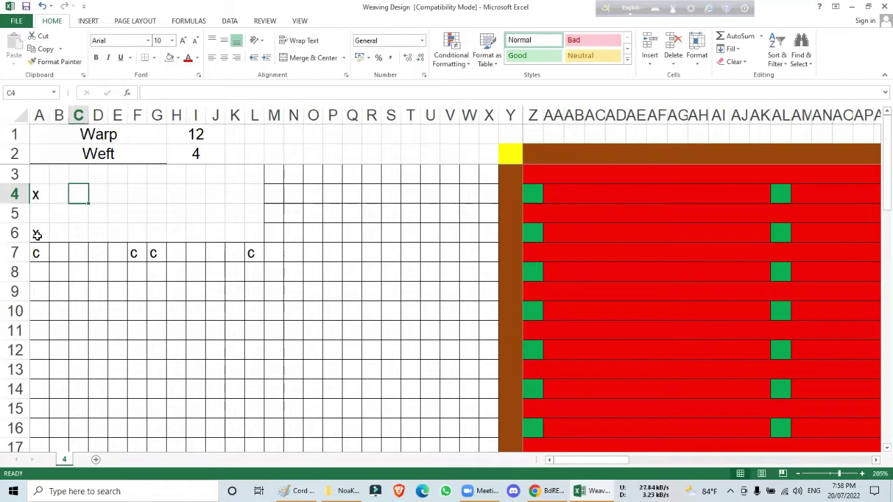
key("Right")
key("Right")
key("Right")
key("Down")
type("x")
key("Up")
key("Up")
type("x")
- Mark cells G6 and G4 with x in the seventh warp column
key("Down")
key("Right")
key("Down")
key("Down")
type("x")
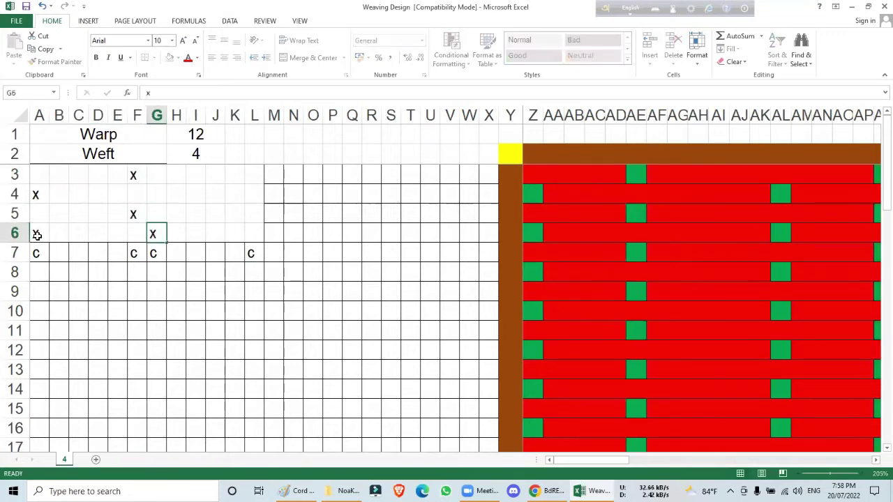
key("Up")
key("Up")
type("x")
- Mark cells L5 and L3 with x in the last warp column
key("Right")
key("Right")
key("Right")
key("Right")
key("Right")
key("Down")
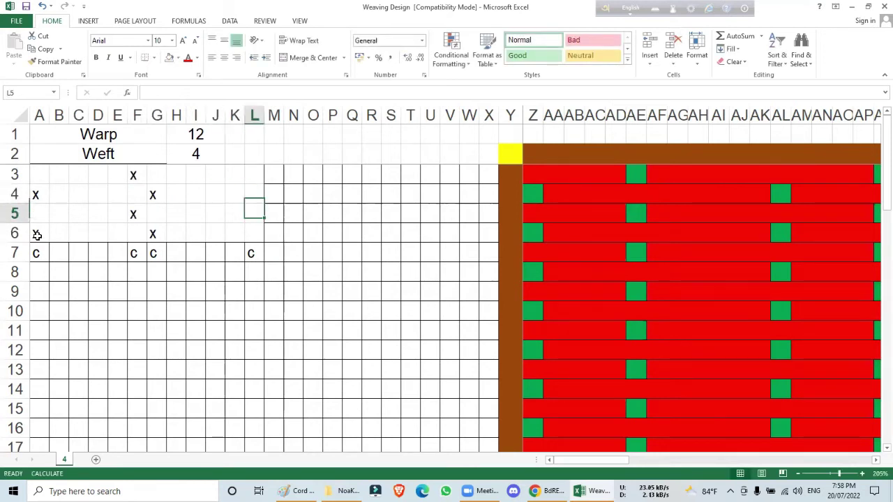
type("x")
key("Up")
key("Up")
type("x")
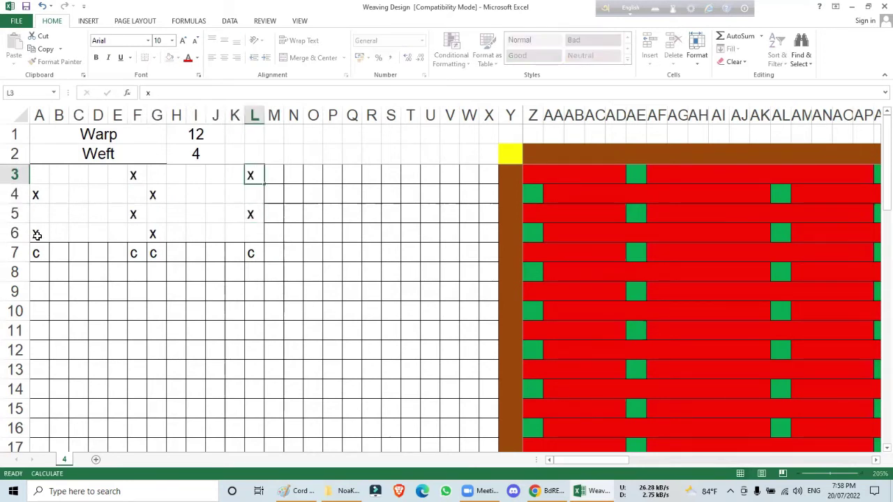
key("Down")
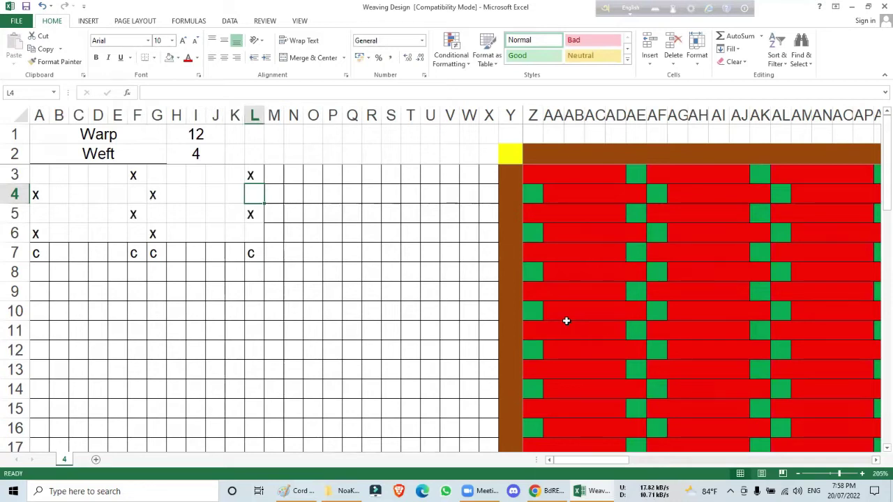
- Examine the generated weave pattern, particularly the run of columns AG to AJ between the green marks
scroll(566, 321, "down", 4)
scroll(565, 321, "down", 1)
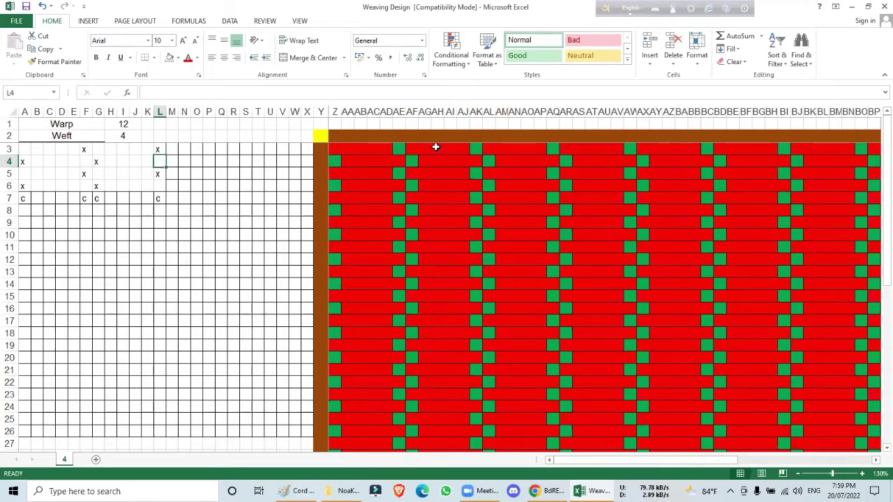
left_click_drag(443, 156, 451, 430)
left_click(461, 366)
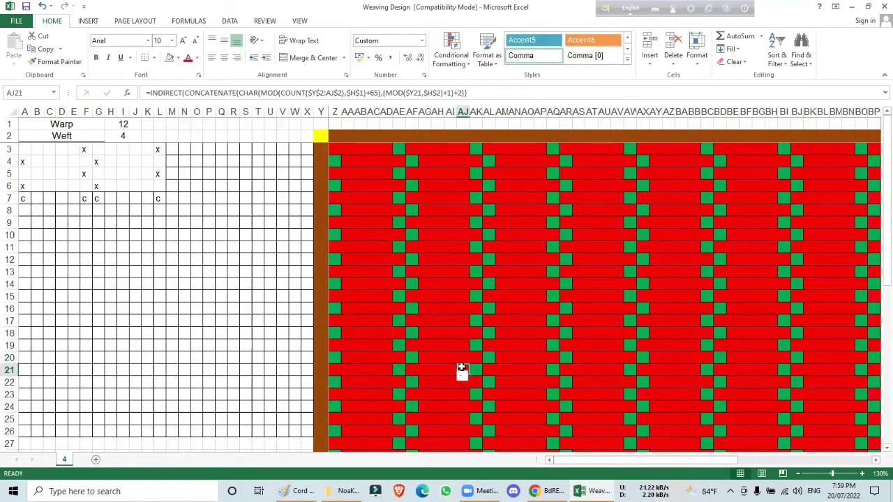
left_click_drag(426, 148, 461, 407)
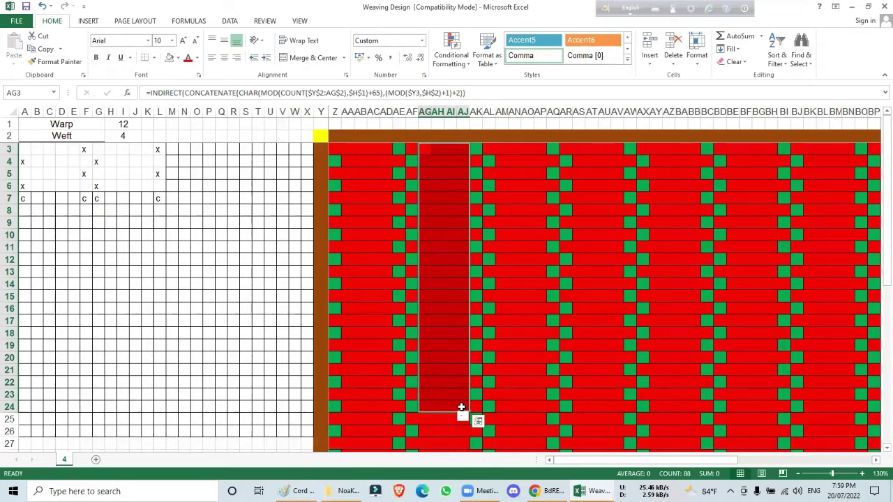
left_click(514, 319)
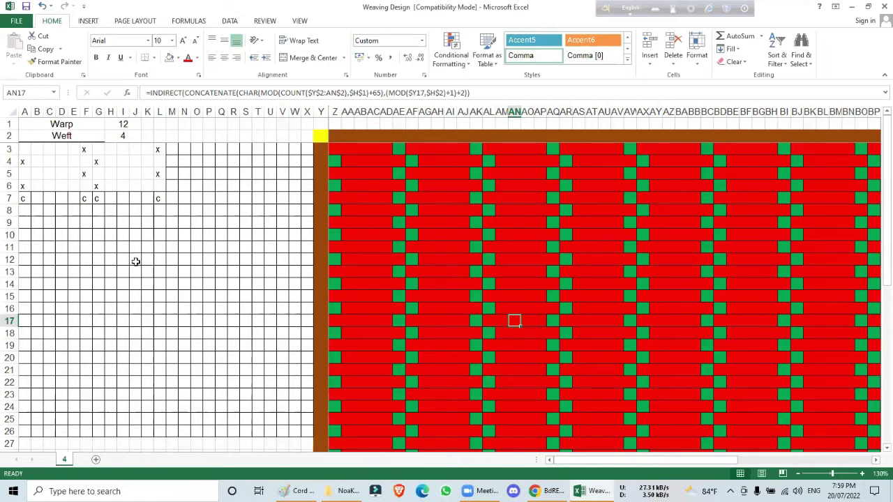
- Mark cells B5:C6 with x, beginning the filled area between the first and sixth warp columns
scroll(135, 260, "up", 2)
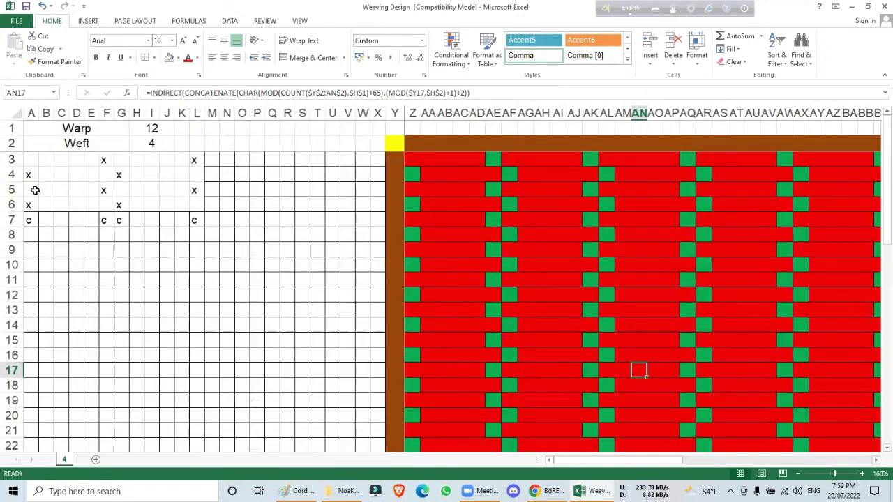
left_click_drag(45, 190, 88, 208)
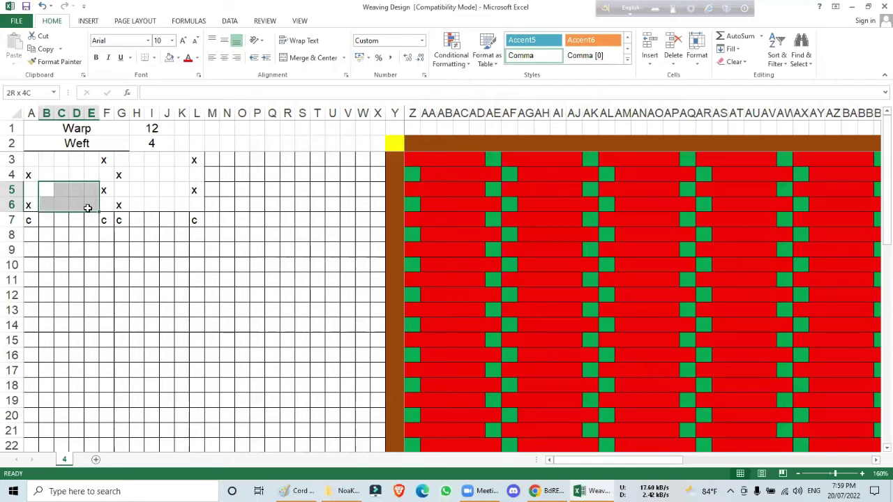
left_click_drag(88, 208, 88, 207)
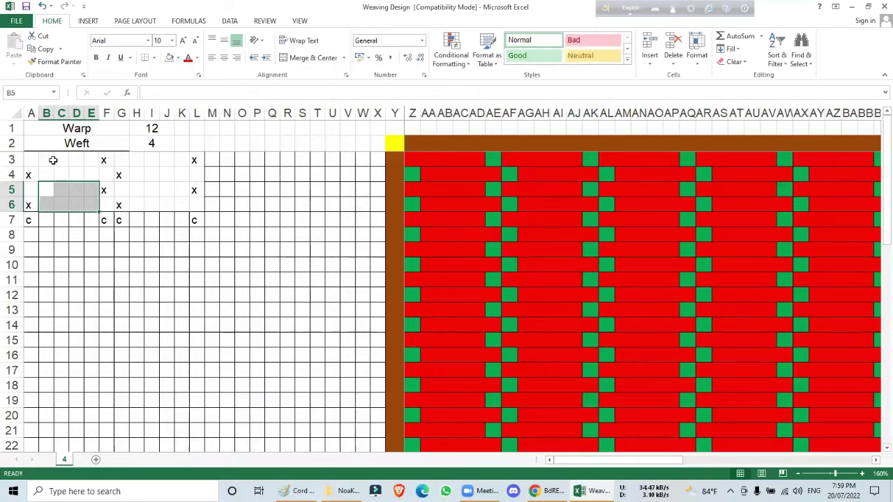
left_click(46, 206)
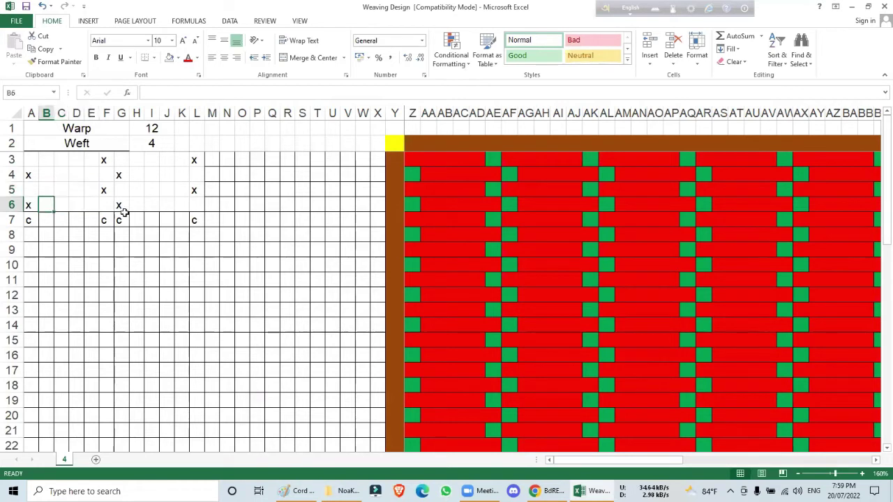
type("x")
key("Up")
type("x")
key("Right")
type("x")
key("Down")
type("x")
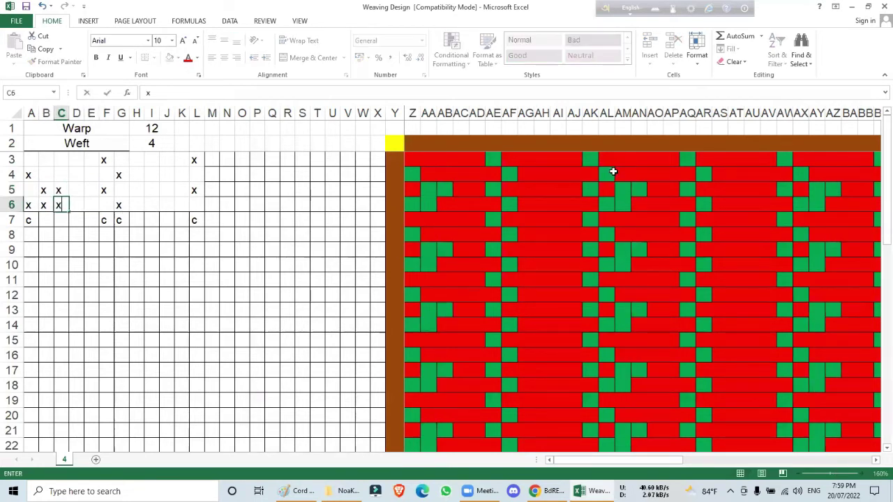
- Mark cells D5:E6 with x to complete the two-row block up to column E
key("Right")
type("x")
key("Up")
type("x")
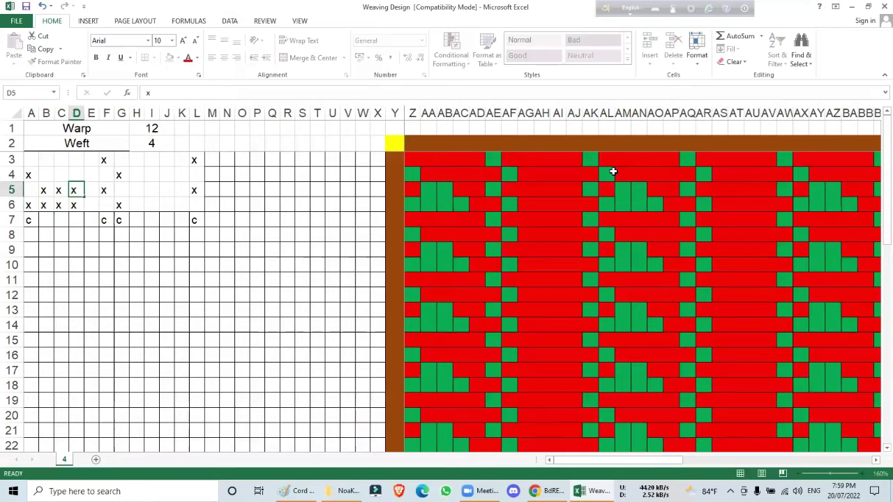
key("Right")
type("x")
key("Down")
type("x")
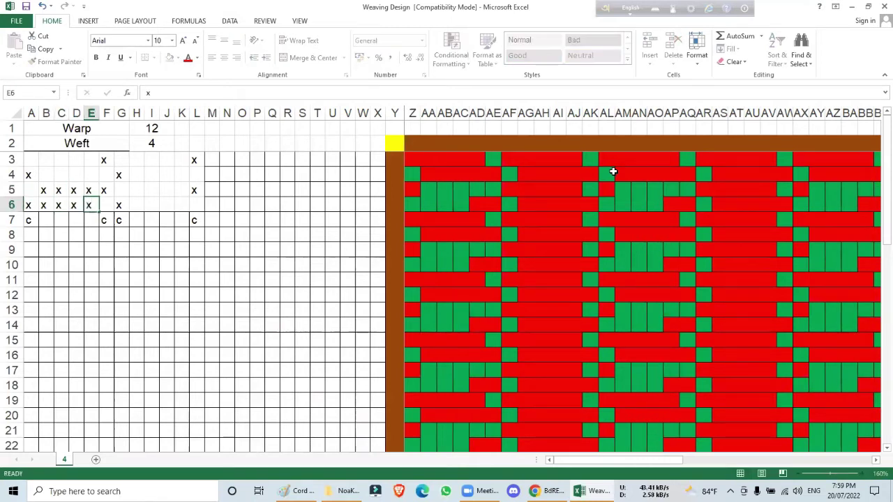
key("Right")
- Shade the x-marked block B5:E6 with a light blue fill
key("Up")
key("Up")
key("Left")
key("Left")
key("Left")
key("Left")
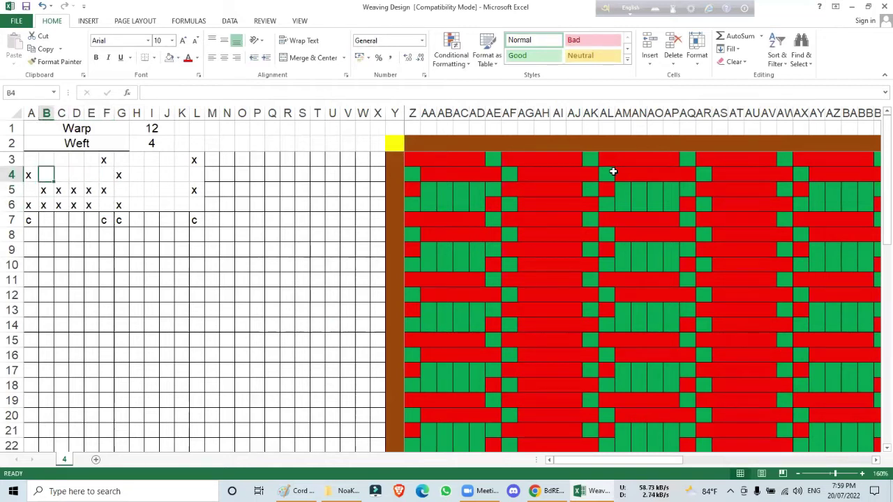
left_click_drag(45, 189, 88, 202)
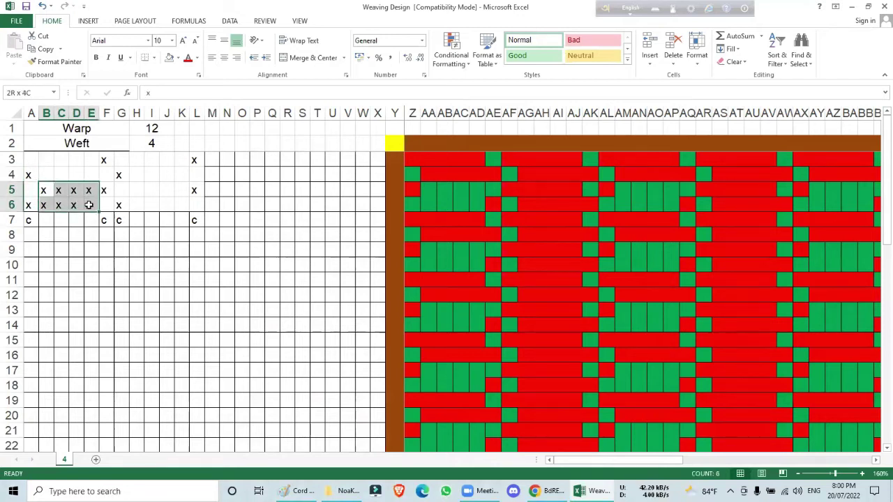
left_click(177, 58)
left_click(207, 113)
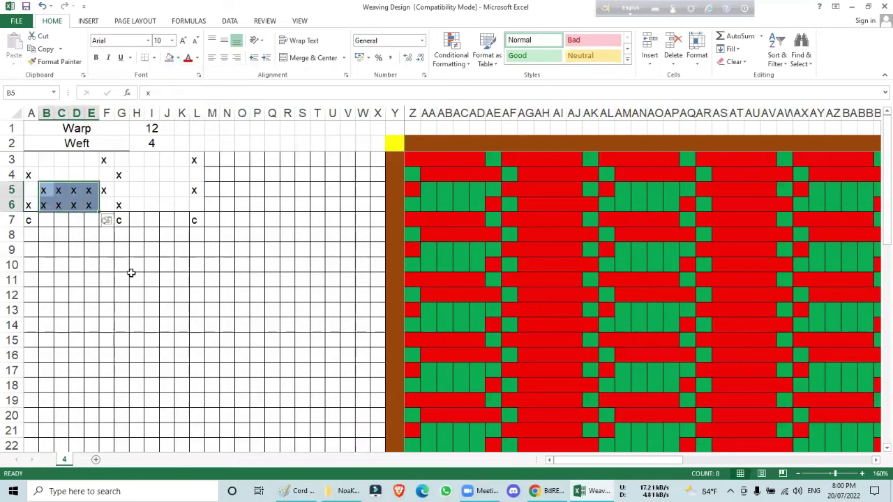
- Mark cells H3:I4 with x, beginning the filled area between the seventh and twelfth warp columns
left_click(136, 160)
type("x")
key("Return")
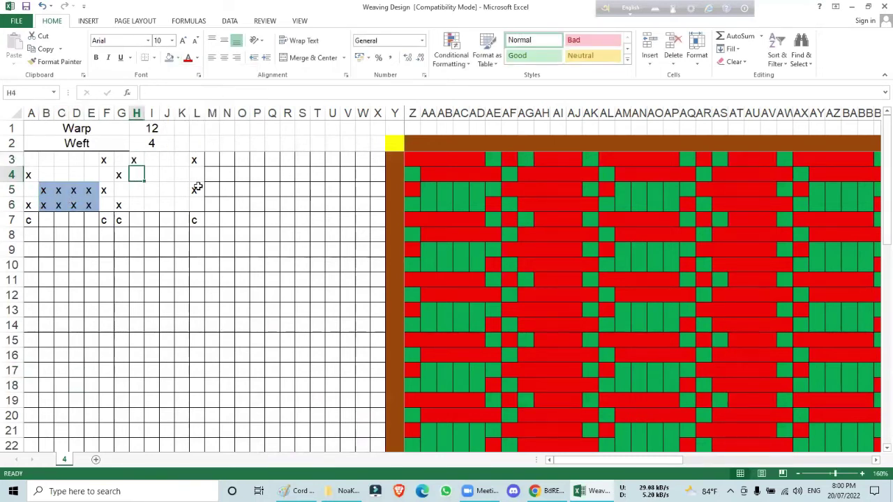
type("x")
key("Up")
type("x")
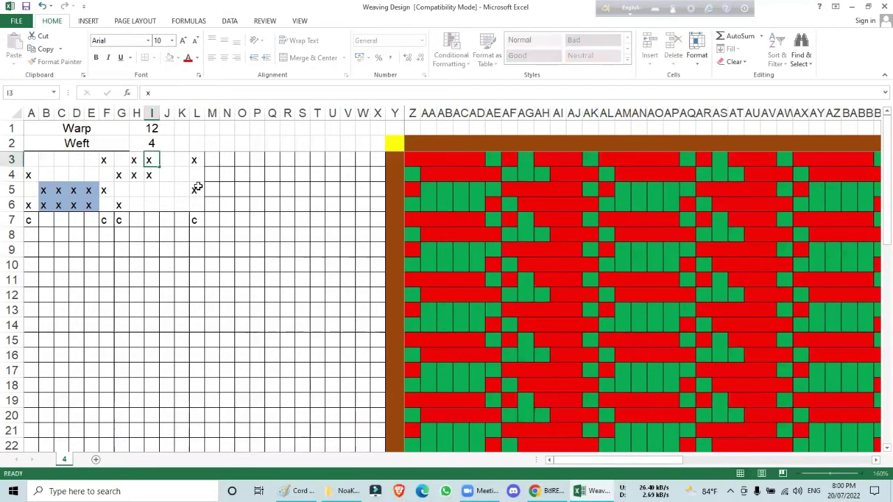
- Mark cells J3:K4 with x to complete the two-row block up to column K
key("Right")
type("x")
key("Return")
type("x")
key("Right")
type("x")
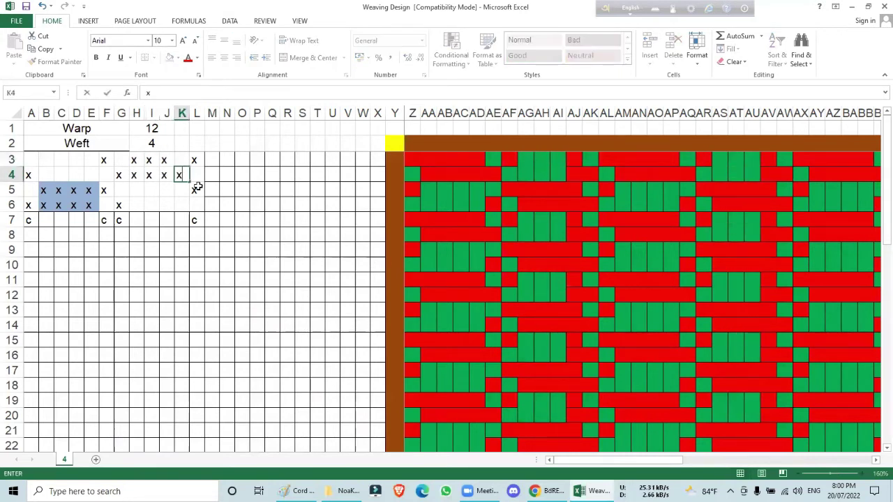
key("Up")
type("x")
key("Return")
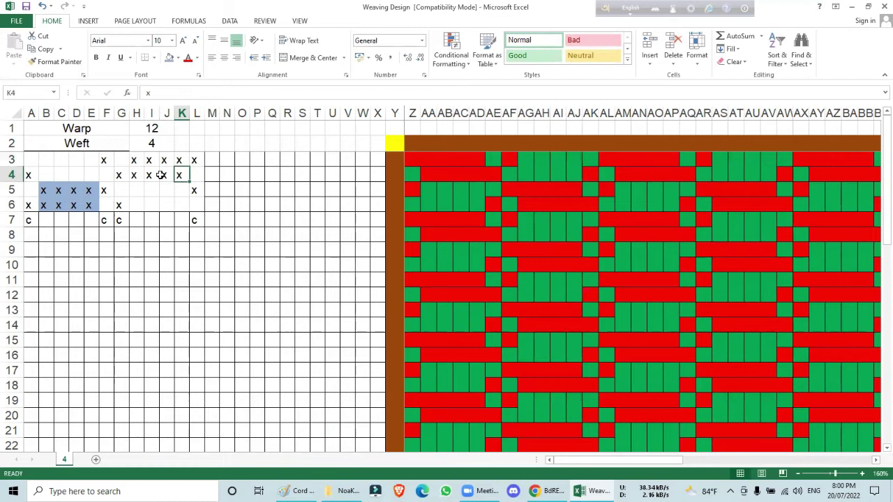
- Shade the x-marked block H3:K4 with the same light blue fill
left_click_drag(134, 160, 180, 175)
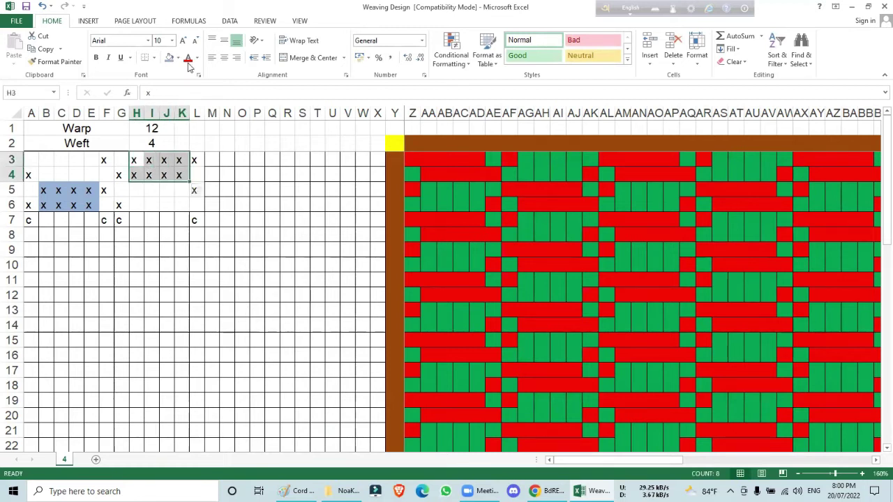
left_click(168, 57)
left_click(273, 249)
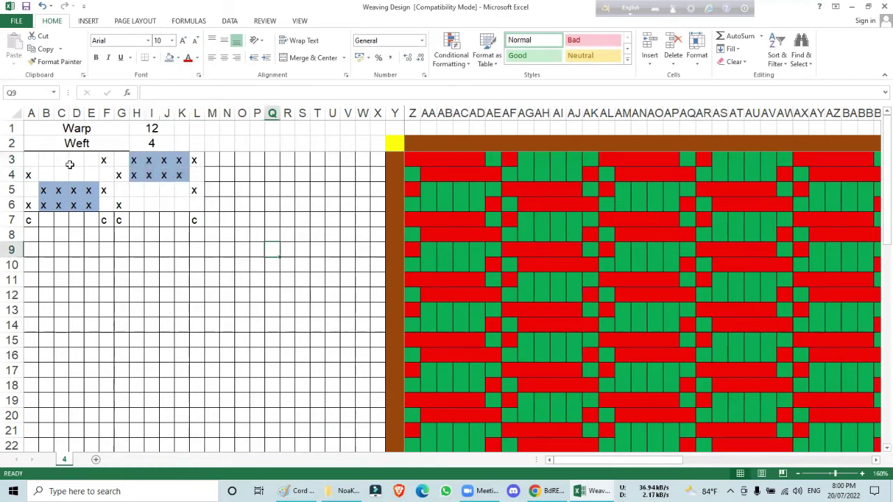
- Shade the empty blocks B3:E4 and H5:K6 with a light green fill
left_click_drag(46, 158, 90, 173)
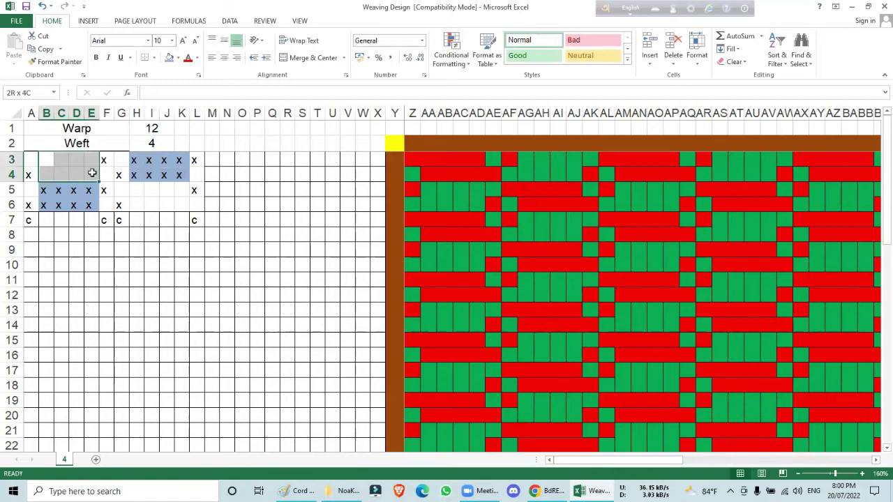
left_click(178, 58)
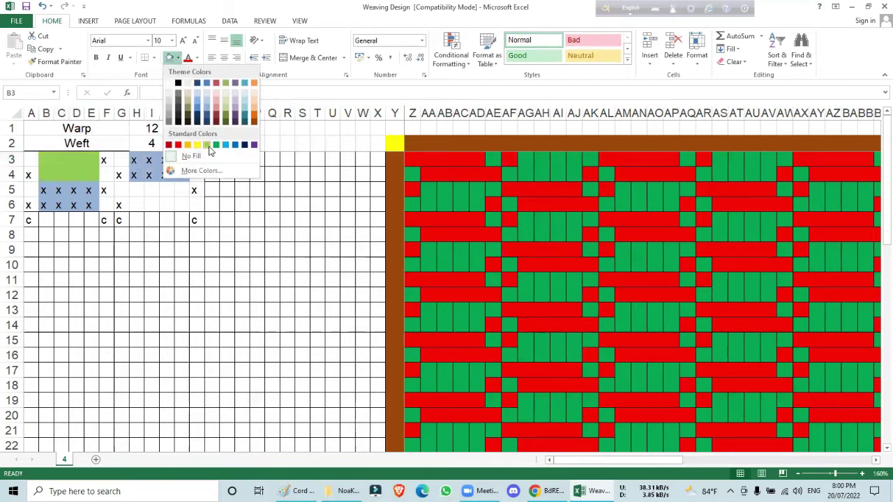
left_click(206, 146)
left_click_drag(139, 188, 182, 201)
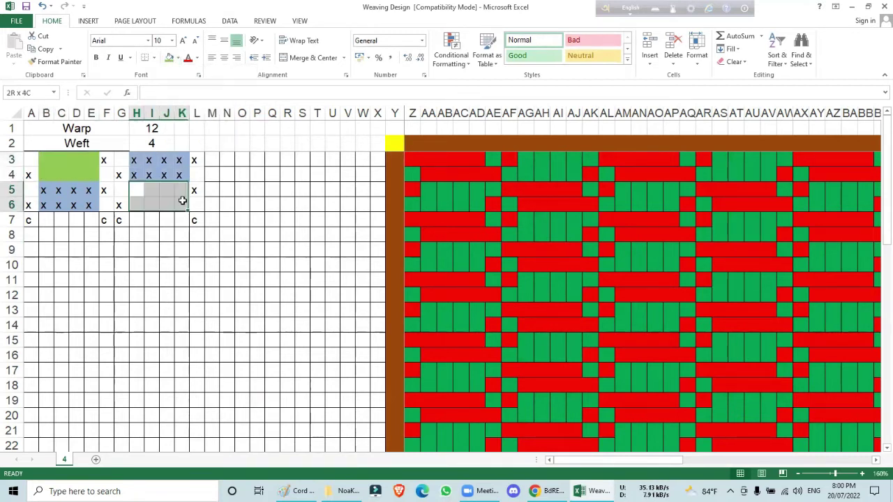
left_click(169, 57)
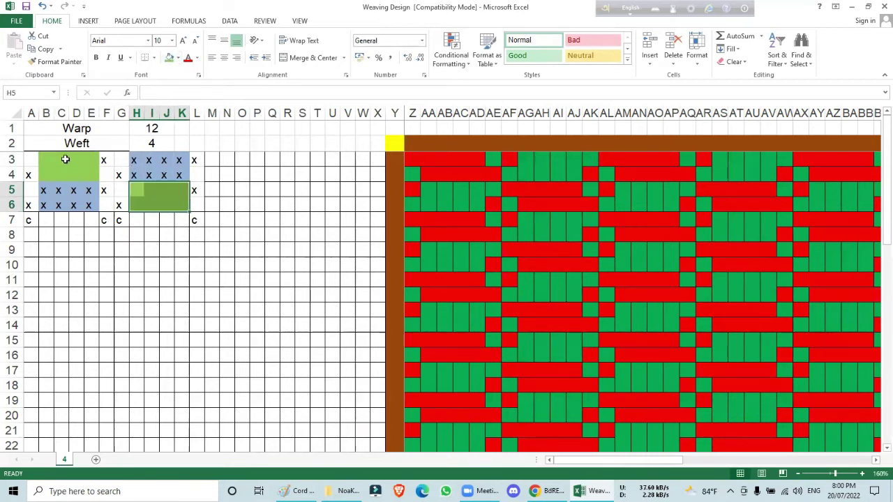
- Mark cells B4, C3, D4 and E3 with x as an alternating plain weave inside the first green block
left_click(63, 159)
left_click(41, 159)
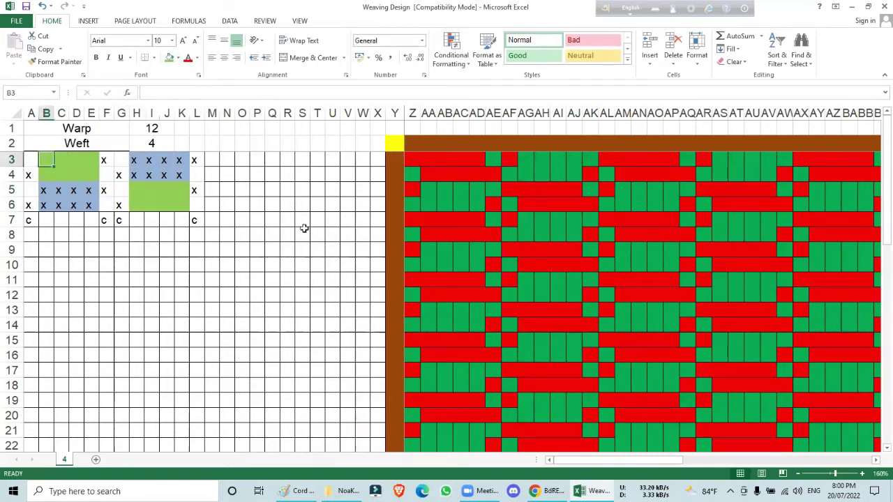
key("Down")
type("x")
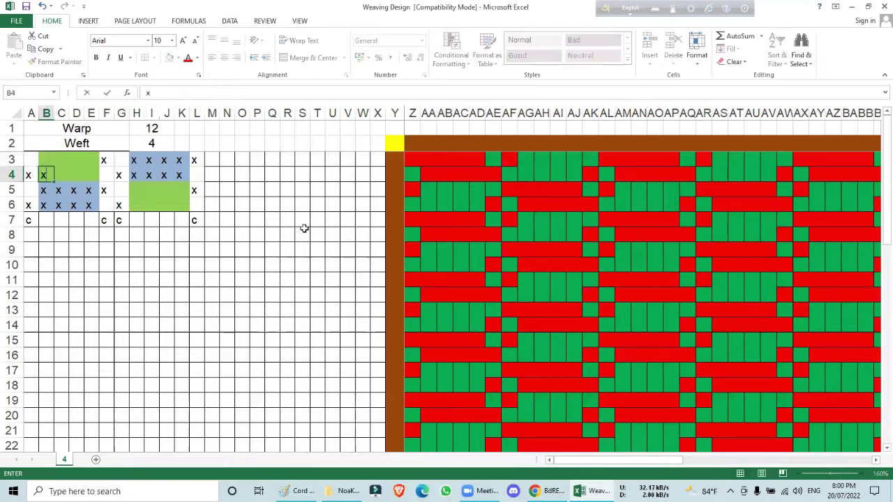
key("Up")
key("Right")
type("x")
key("Down")
key("Right")
type("x")
key("Up")
key("Right")
type("x")
key("Down")
key("Down")
key("Down")
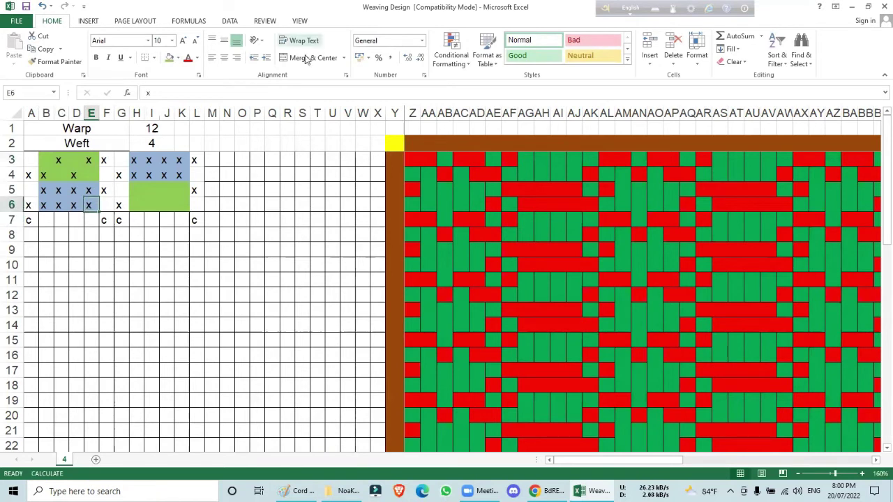
- Mark cells H6, I5, J6 and K5 with x as an alternating plain weave inside the second green block
left_click(136, 206)
type("x")
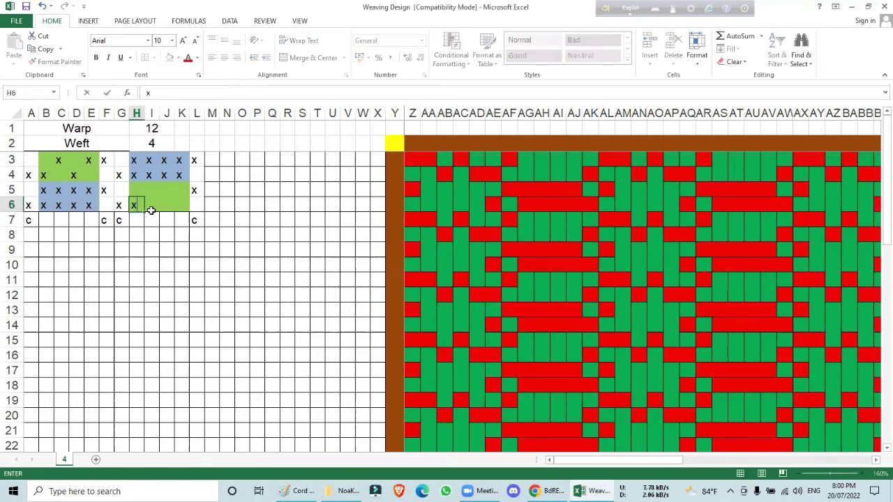
key("Up")
key("Right")
type("x")
key("Down")
key("Right")
type("x")
key("Up")
key("Right")
type("x")
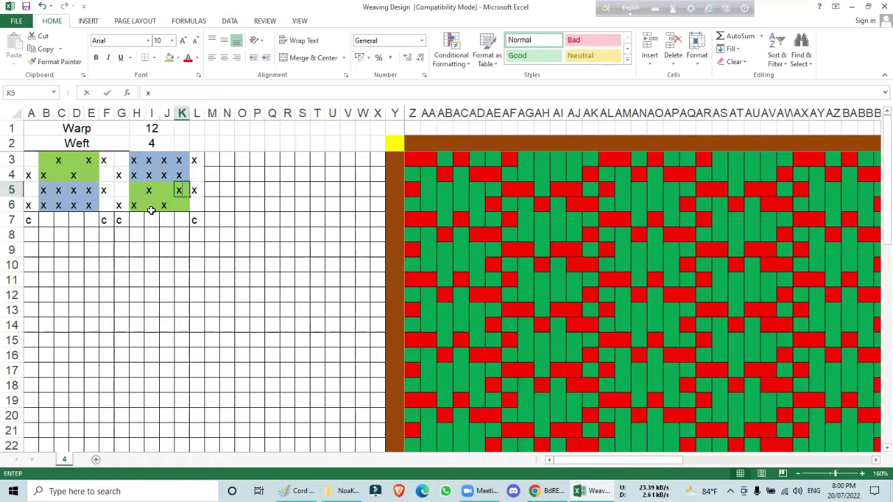
key("Down")
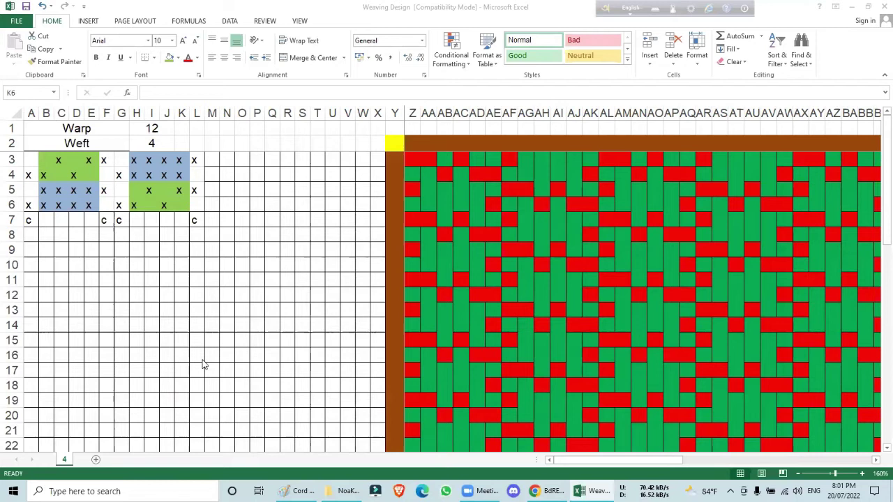
- Examine the blue blocks B5:E6 and H3:K4 and the green plain-weave block B3:E4
left_click(44, 189)
left_click_drag(43, 189, 89, 205)
left_click(140, 159)
left_click_drag(152, 161, 181, 175)
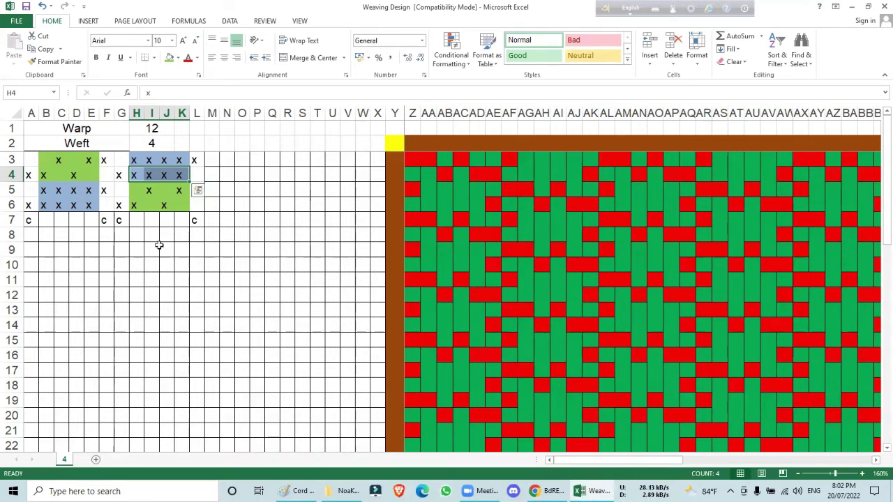
left_click_drag(40, 187, 90, 202)
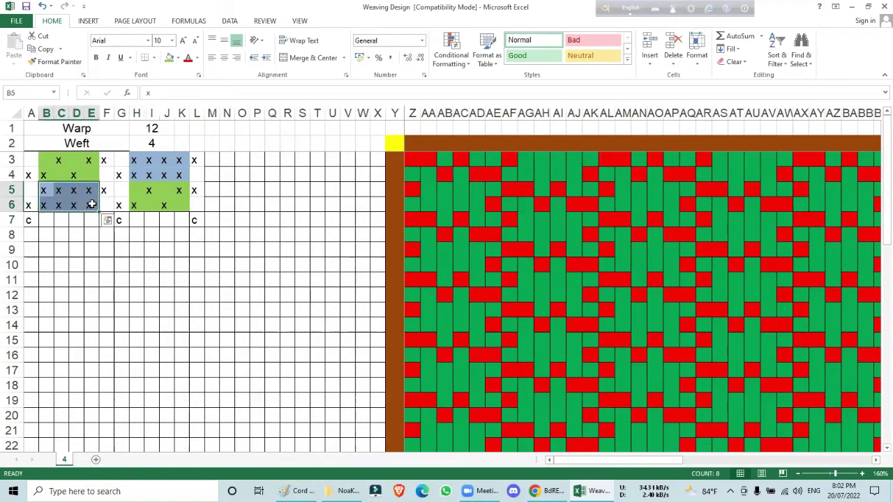
left_click_drag(42, 156, 93, 172)
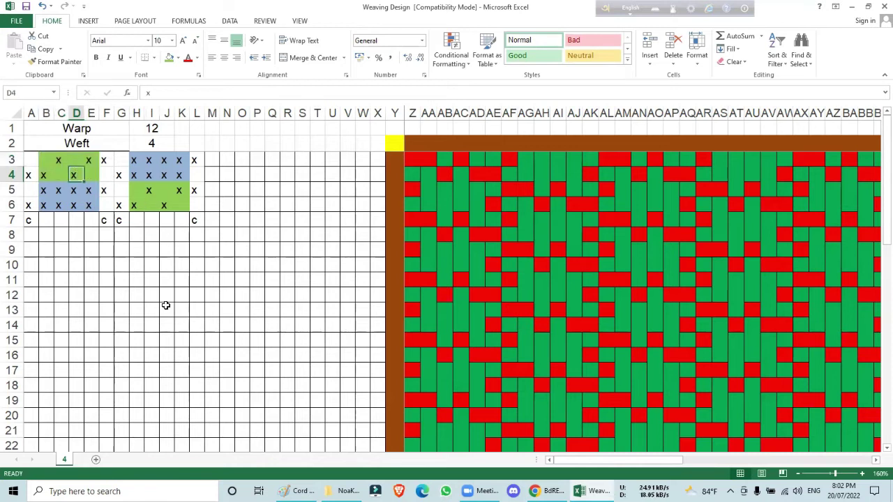
- Build a 2×2 plain-weave sample in J12:K13 with a blue fill and x in cells J13 and K12
left_click_drag(173, 293, 186, 310)
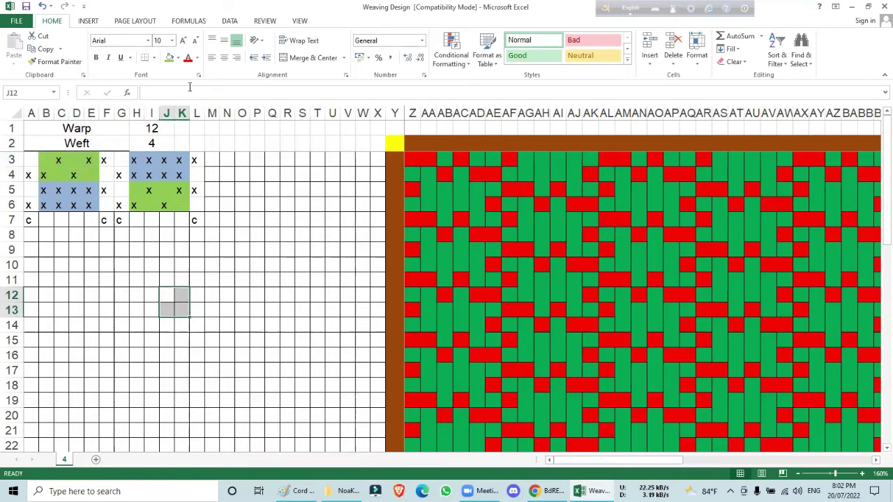
left_click(154, 57)
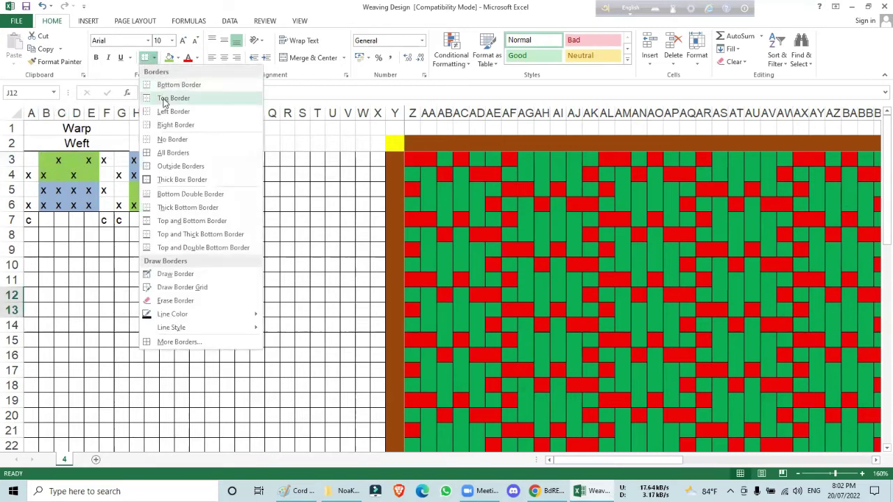
left_click(177, 57)
left_click(197, 112)
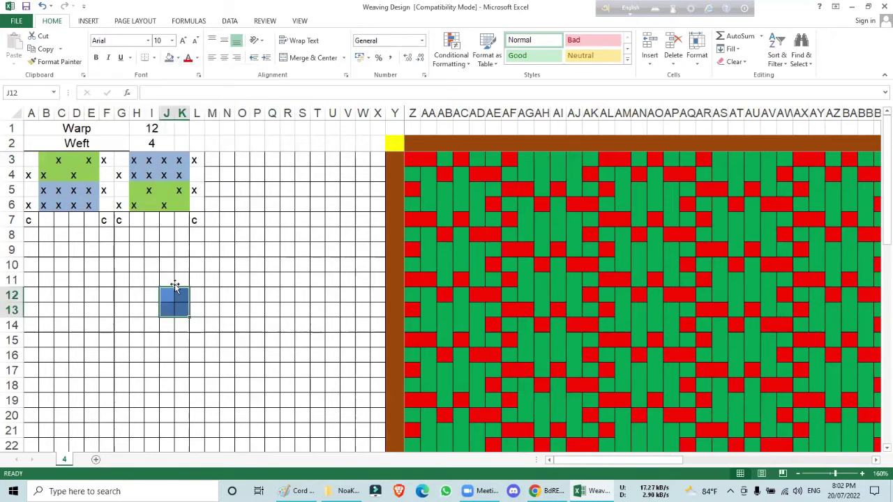
left_click(171, 310)
type("x")
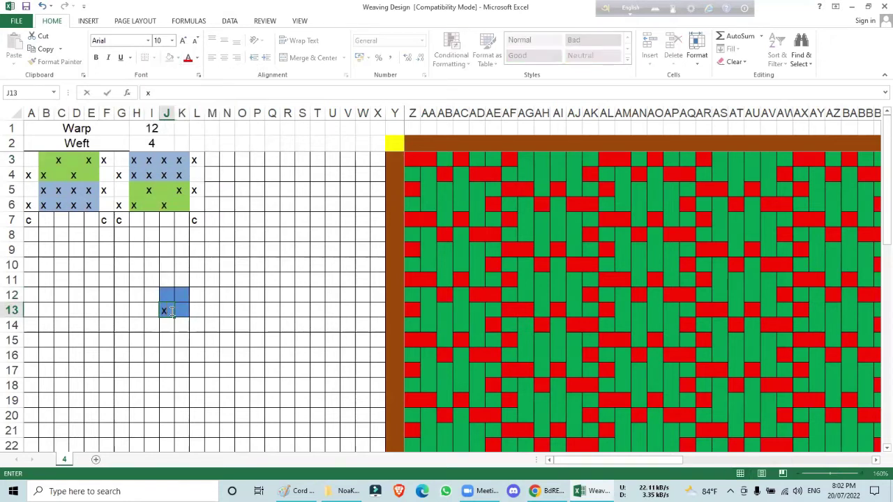
key("Return")
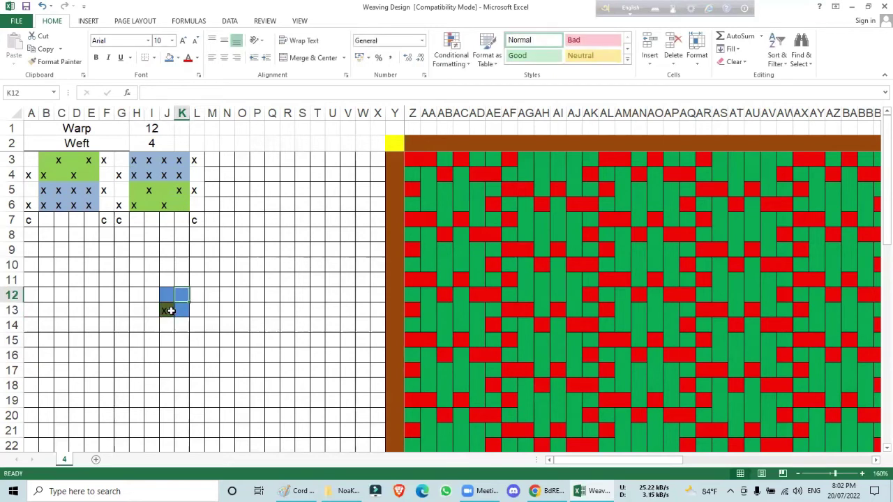
type("x")
left_click(194, 356)
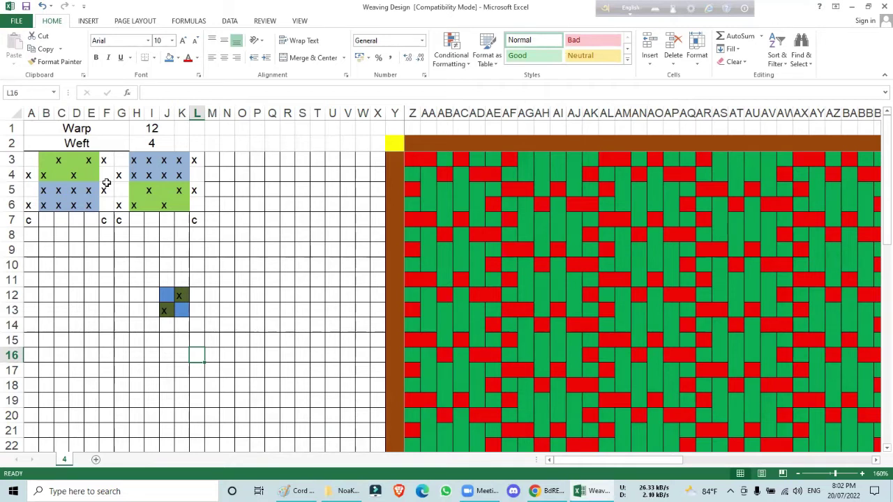
- Examine the four-row blocks B3:E6 and H3:K6 between the cutting-end columns
left_click_drag(44, 159, 91, 205)
left_click_drag(134, 159, 181, 205)
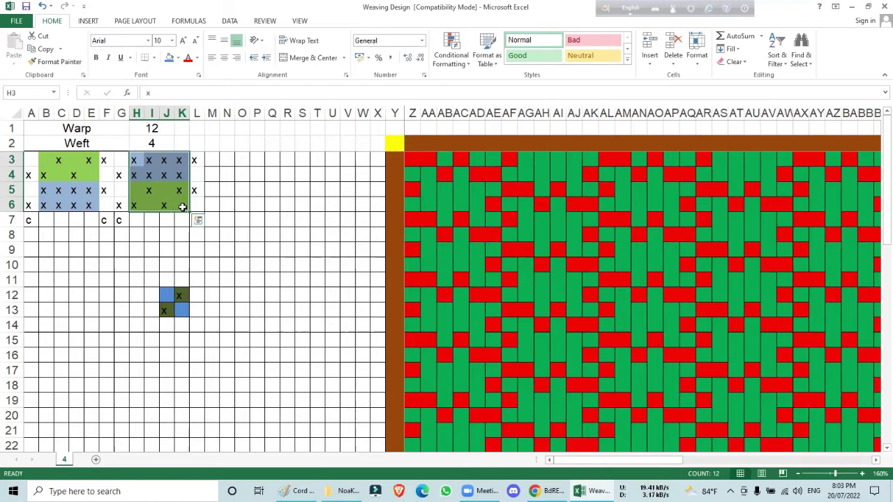
- Remove the fill and contents from I11:M14 to erase the plain-weave sample
left_click_drag(151, 282, 205, 327)
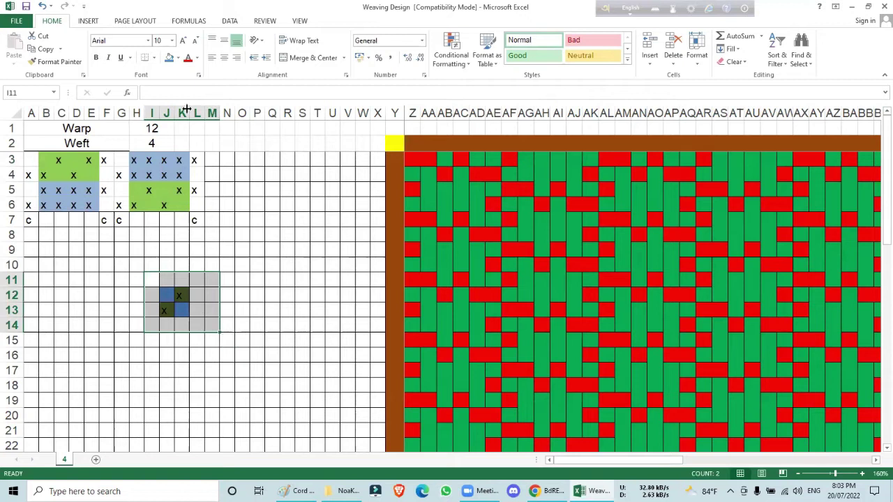
left_click(179, 60)
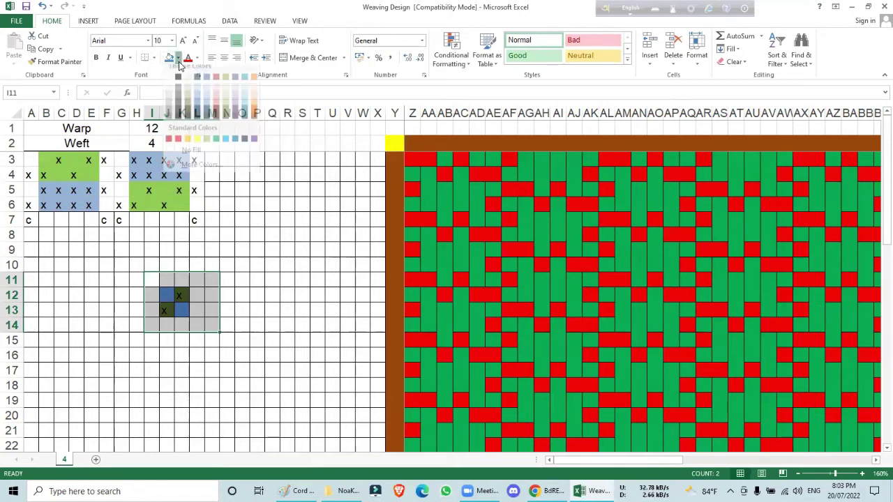
left_click(204, 153)
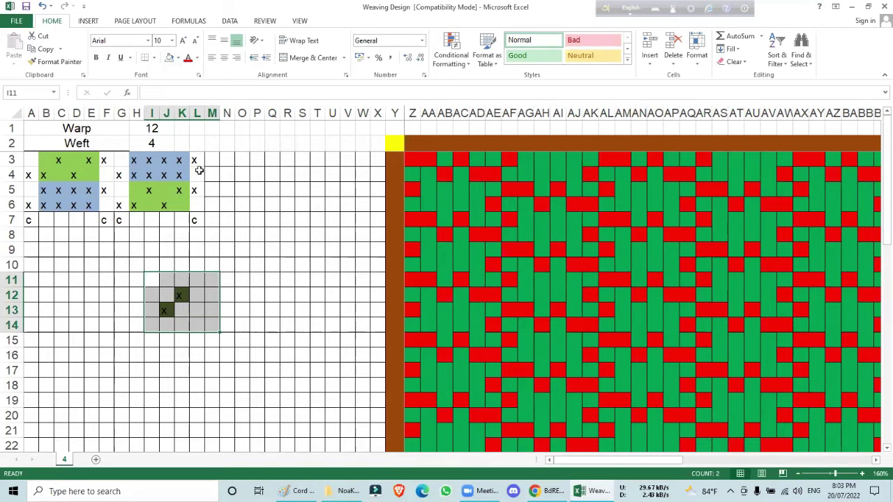
key("Delete")
left_click(135, 266)
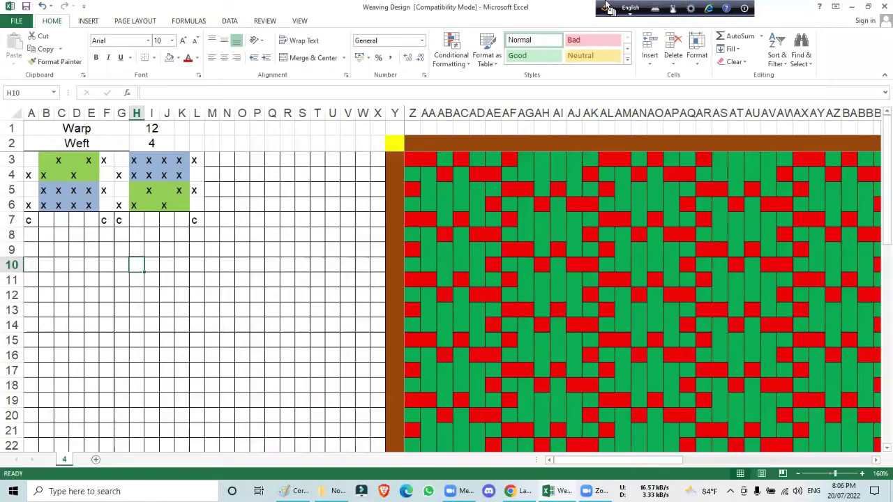
left_click(606, 6)
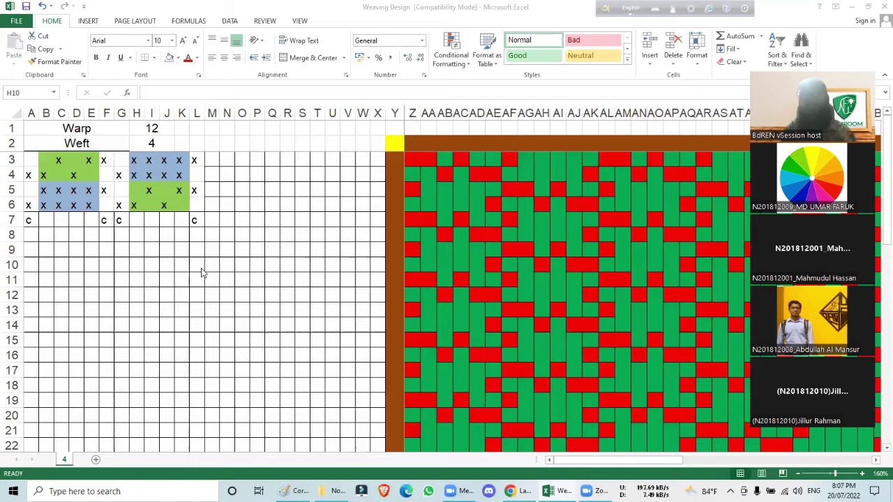
left_click(150, 103)
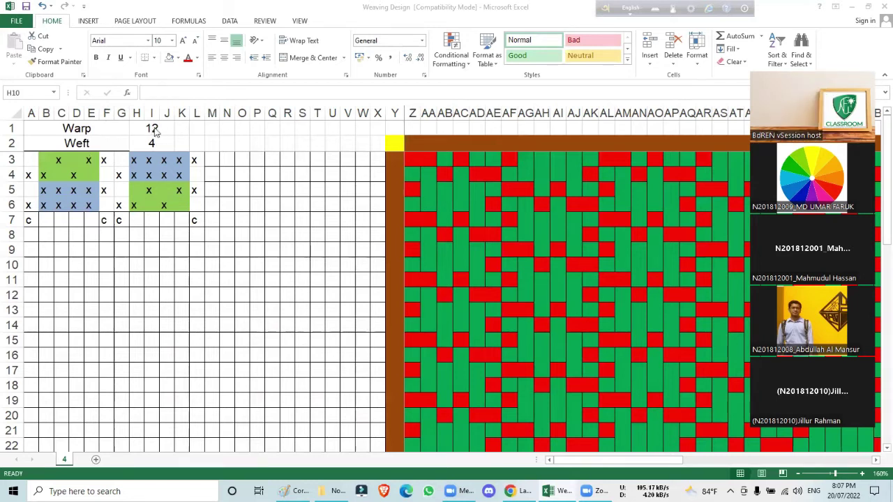
- Switch to Paint to review the Bed Ford Cord types in the Cord Weave notes, and return to the weaving worksheet
left_click(153, 130)
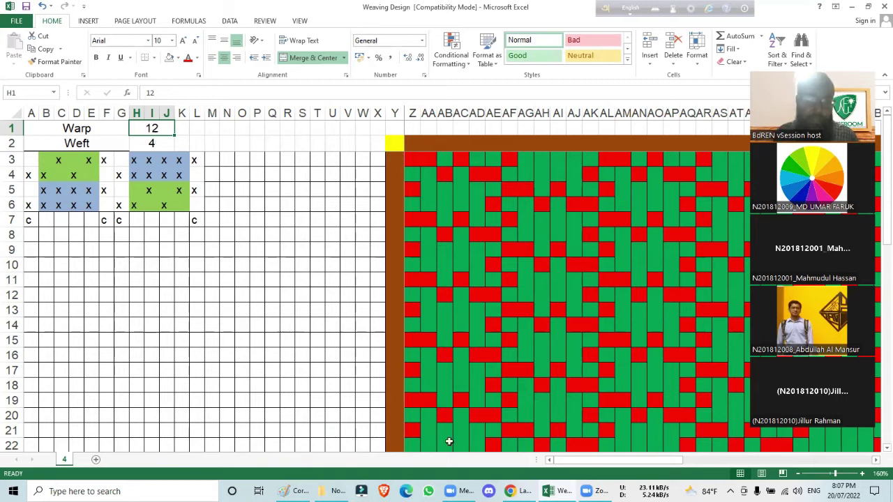
left_click(293, 491)
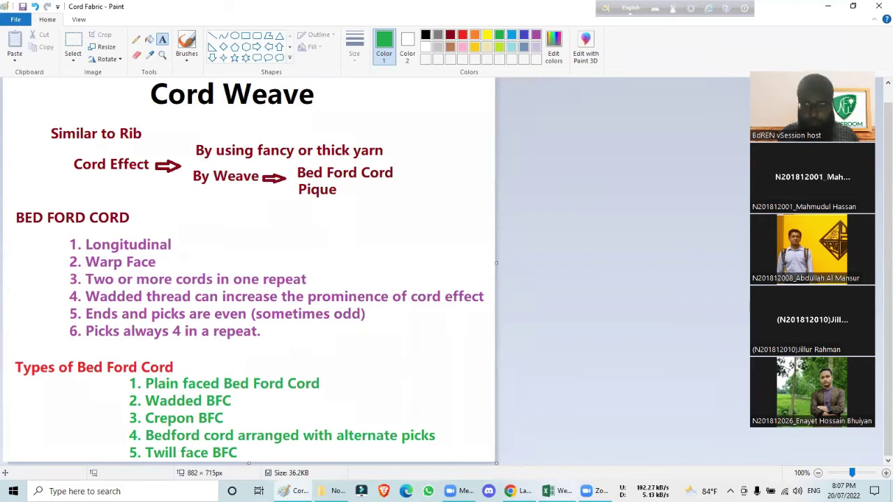
key("alt+Tab")
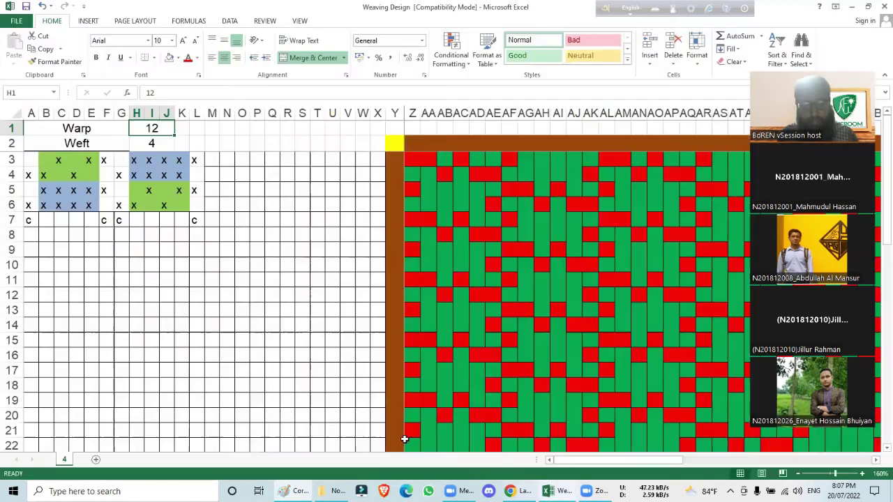
left_click(76, 249)
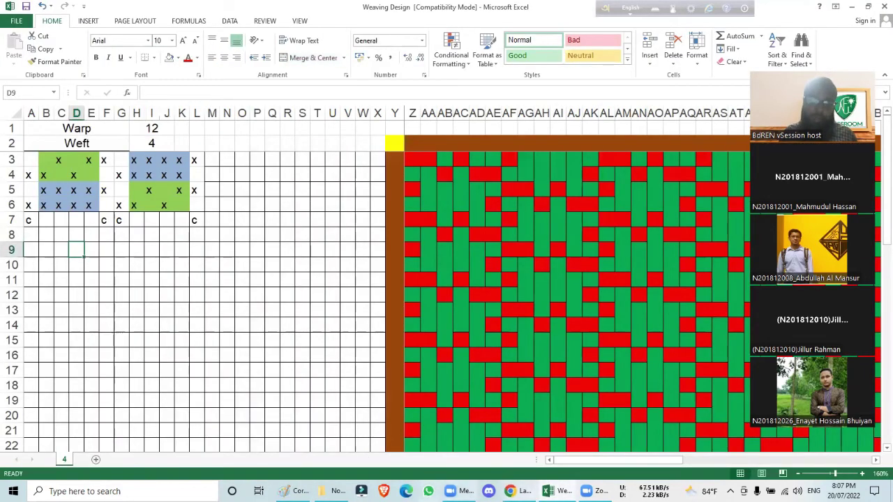
mouse_move(293, 491)
mouse_move(558, 491)
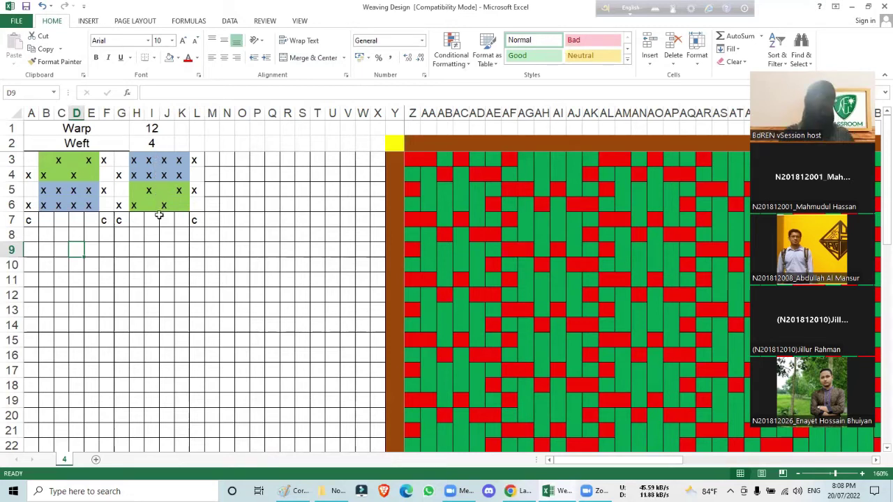
- Set the Warp count to 14 in the weaving worksheet
left_click(152, 130)
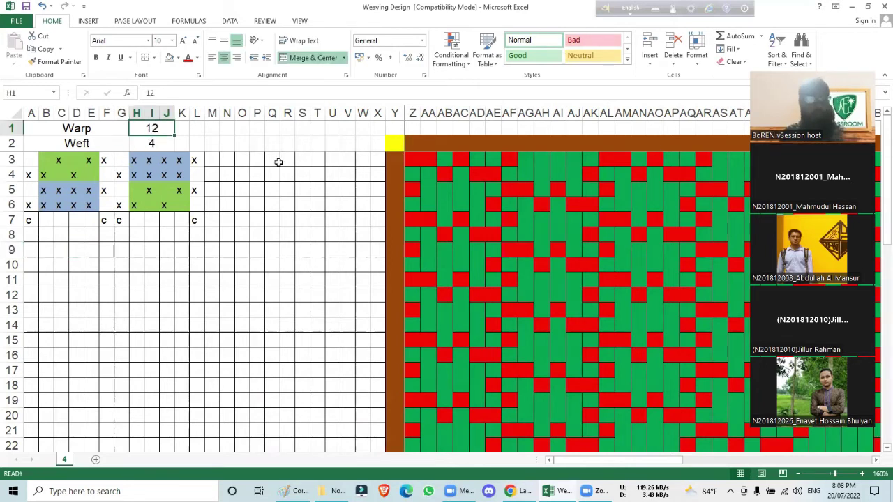
type("1")
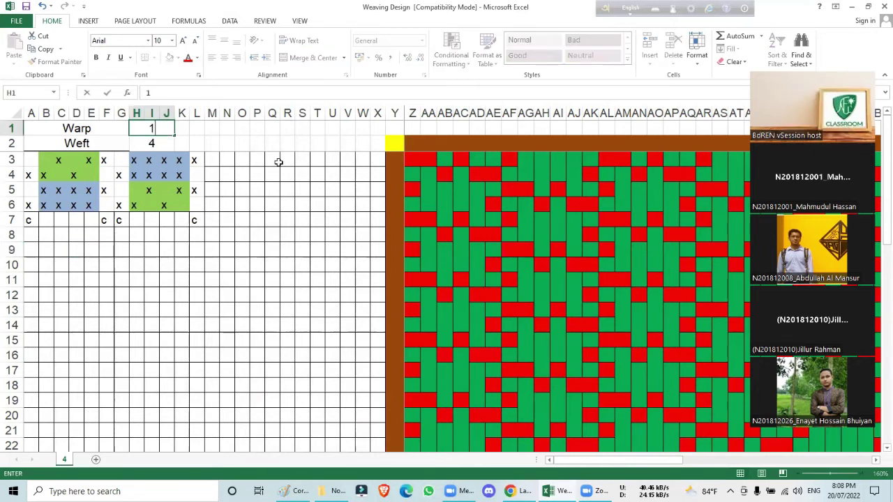
type("4")
key("Return")
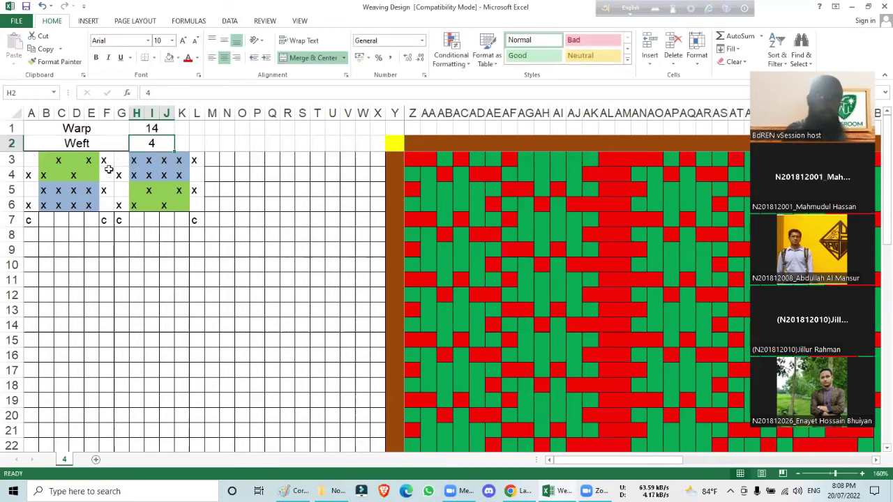
- Apply all borders to A3:M6 and clear its fill colours and x marks
left_click_drag(31, 160, 220, 205)
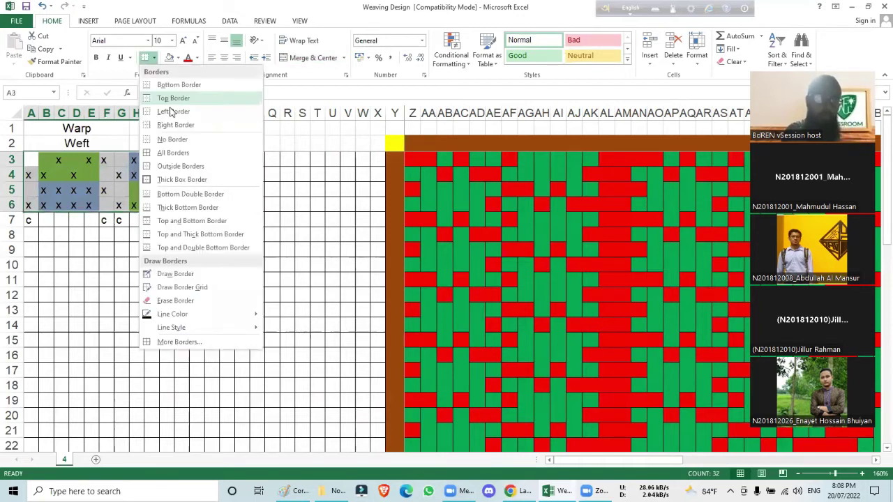
left_click(168, 153)
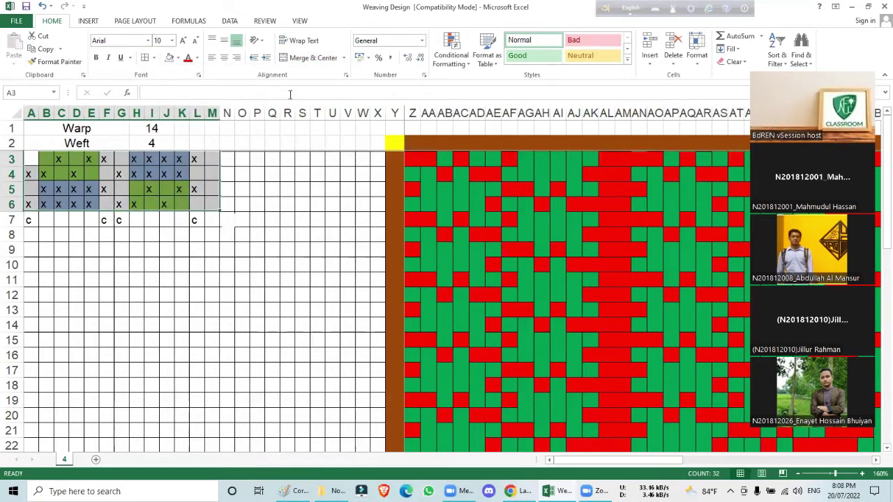
left_click(178, 58)
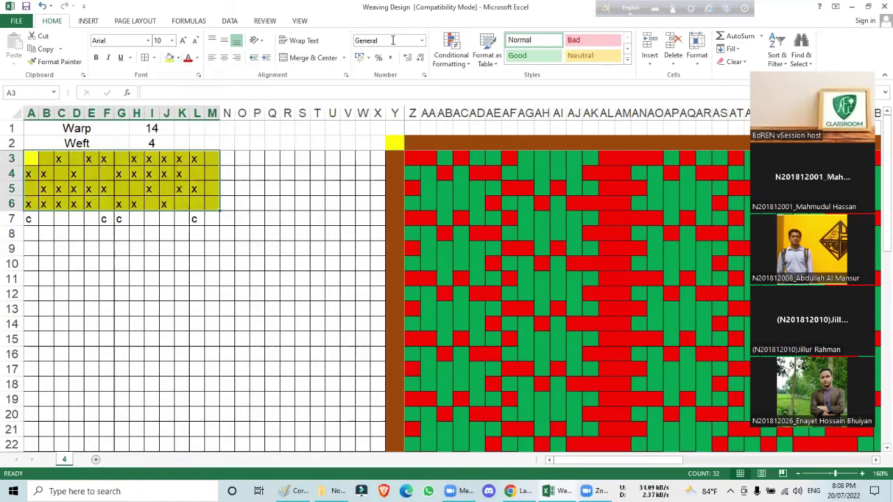
left_click(197, 145)
left_click(536, 46)
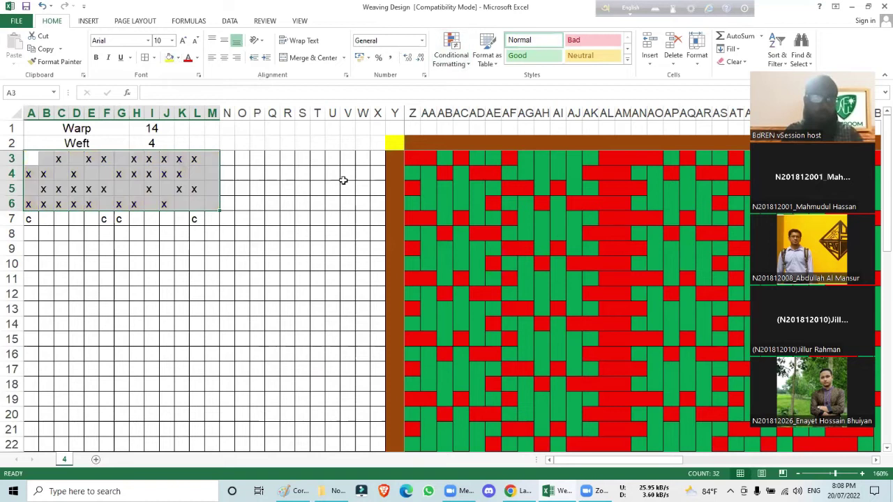
key("Delete")
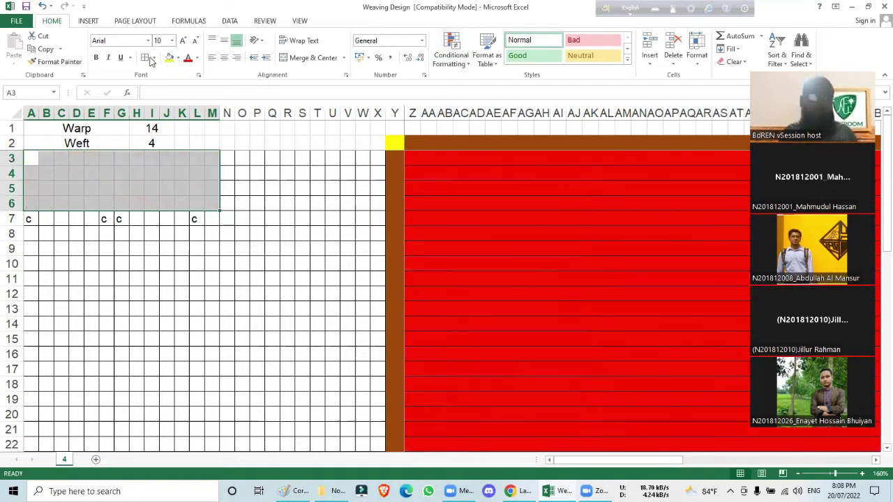
left_click(166, 279)
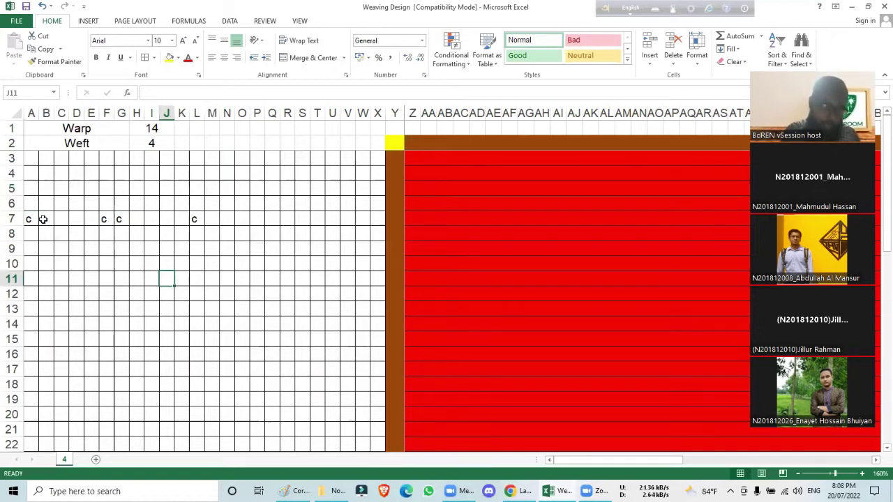
- Clear the c from F7 and enter c in H7
left_click(108, 219)
key("Delete")
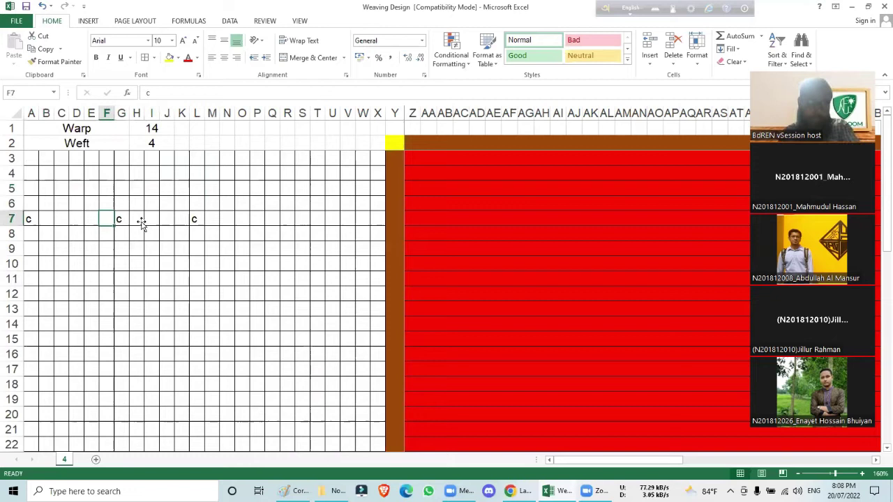
key("Right")
key("Right")
type("c")
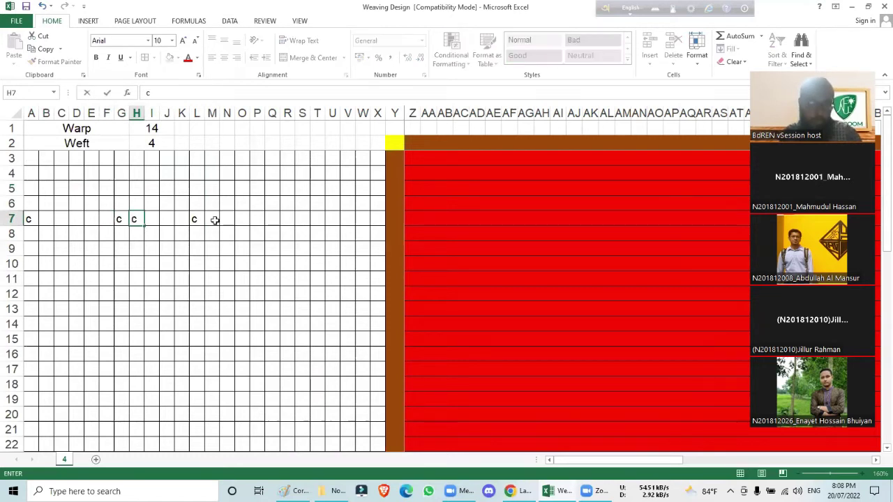
- Clear the c from L7 and enter c in N7 to mark the last warp end
key("Right")
key("Right")
key("Right")
key("Right")
key("Delete")
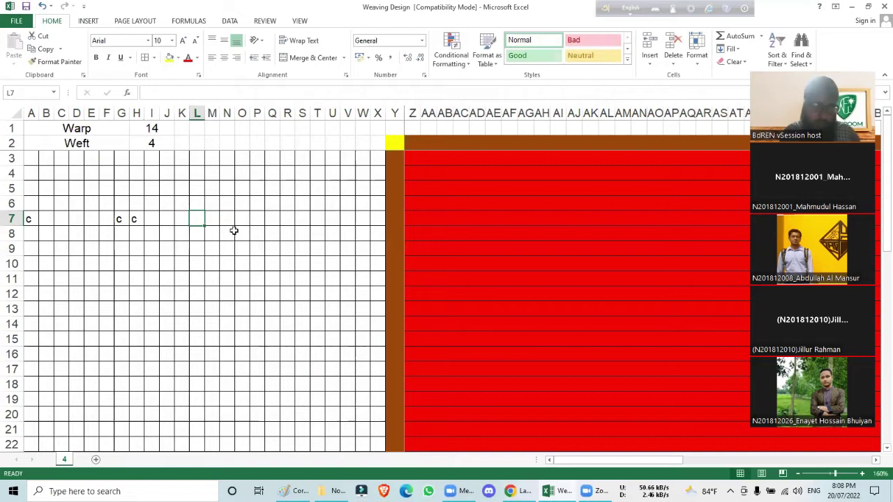
key("Right")
key("Right")
type("c")
key("Right")
- Fill the 14-by-4 repeat A3:N6 with light olive green
left_click_drag(226, 204, 29, 161)
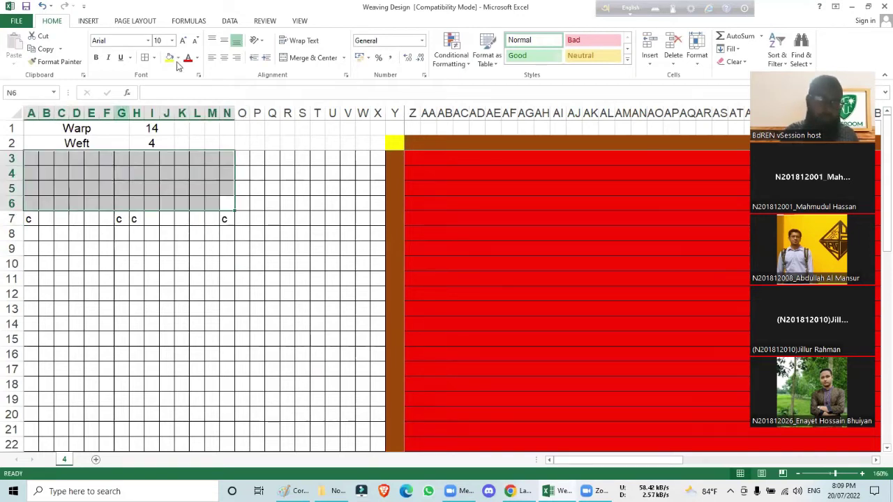
left_click(179, 60)
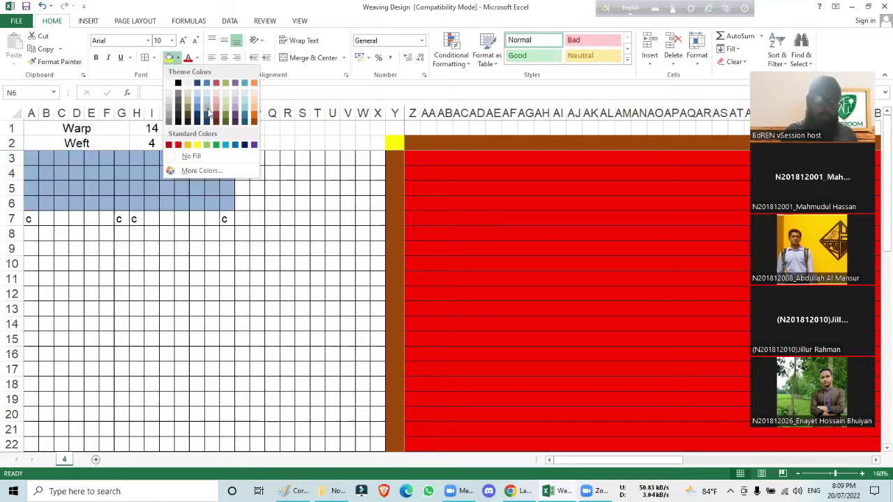
left_click(226, 104)
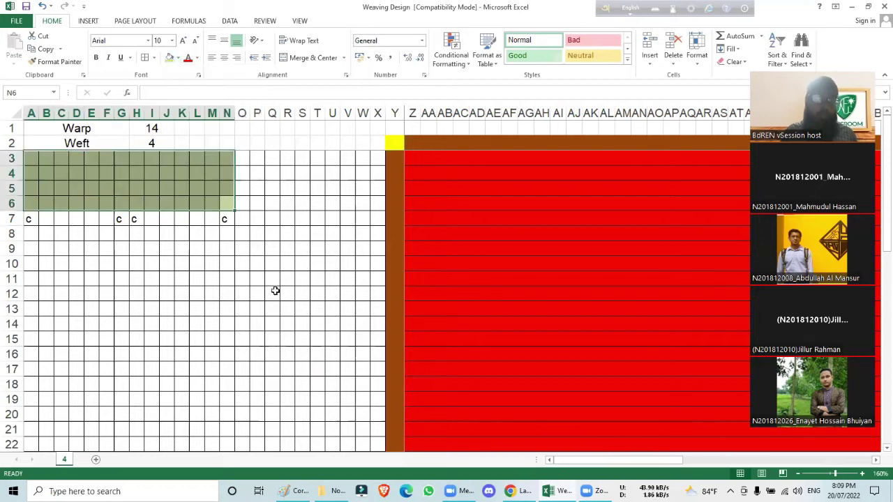
left_click(275, 290)
- Enter x in A6 and A4 for the first cutting end
scroll(276, 290, "up", 2)
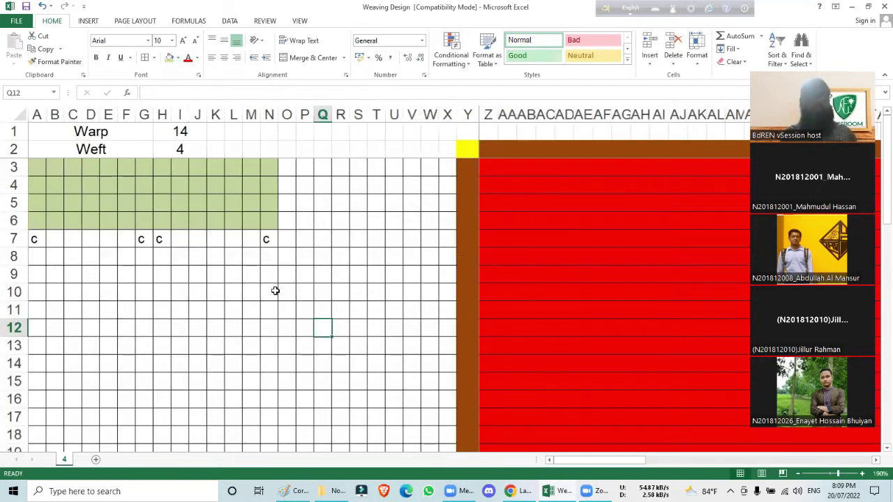
scroll(252, 335, "up", 4)
key("Left")
key("Left")
key("Left")
key("Left")
key("Left")
key("Left")
key("Left")
key("Up")
key("Up")
key("Up")
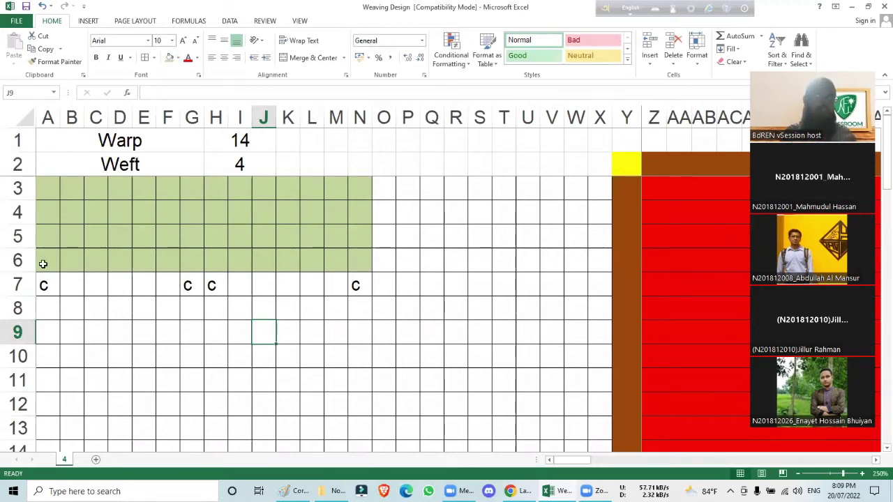
key("Home")
key("Up")
key("Up")
key("Up")
type("x")
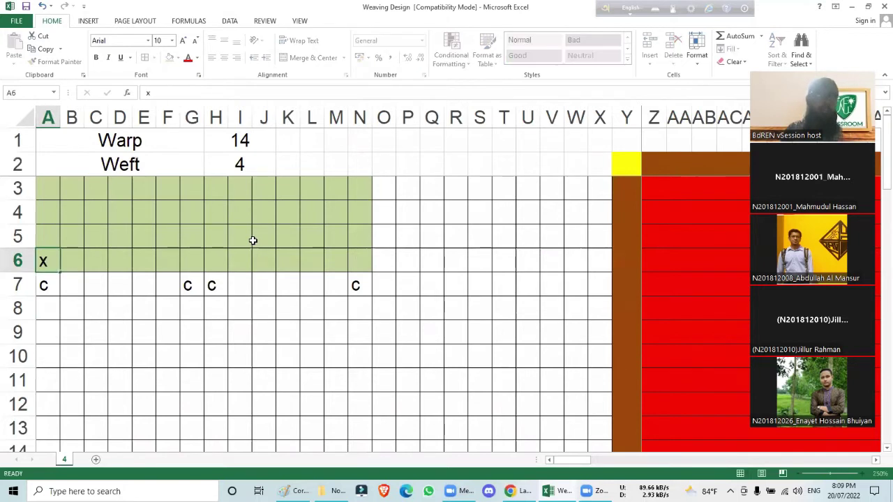
key("Up")
key("Up")
type("x")
- Enter x in G5 and G3 for the cutting end in column G
key("Right")
key("Right")
key("Right")
key("Right")
key("Right")
key("Right")
key("Right")
key("Right")
key("Right")
key("Right")
key("Right")
key("Right")
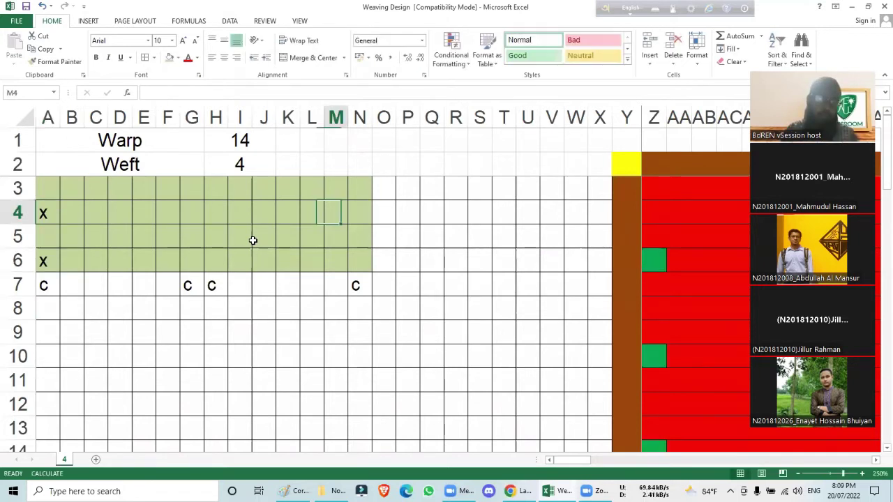
key("Left")
key("Left")
key("Left")
key("Left")
key("Left")
key("Left")
key("Down")
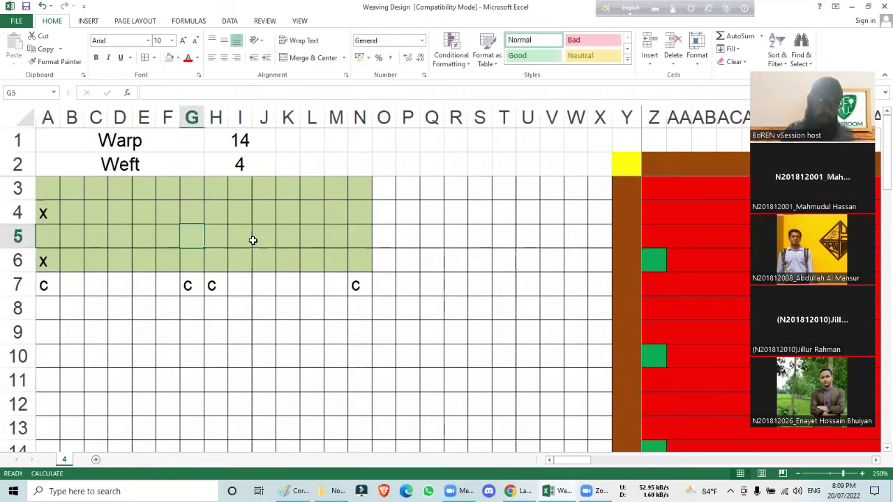
type("x")
key("Up")
key("Up")
- Enter x in H6 and H4 for the cutting end in column H
key("Right")
key("Right")
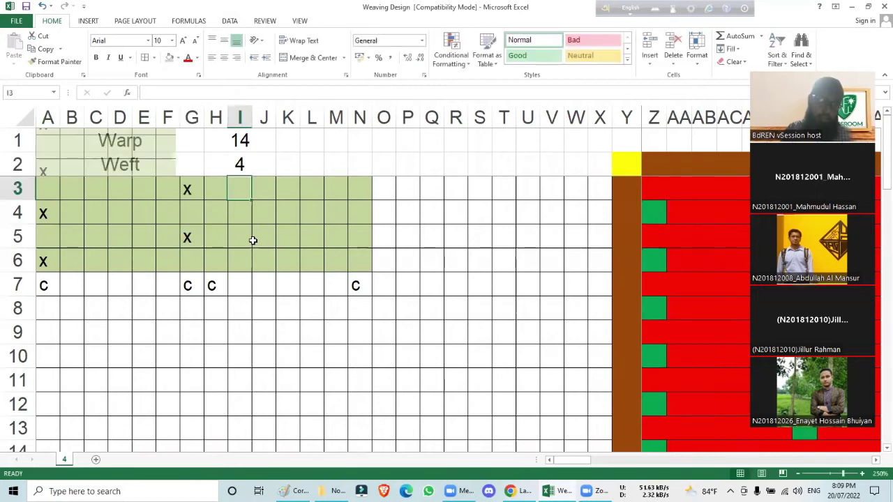
key("Down")
key("Down")
key("Left")
key("Down")
type("x")
key("Up")
key("Up")
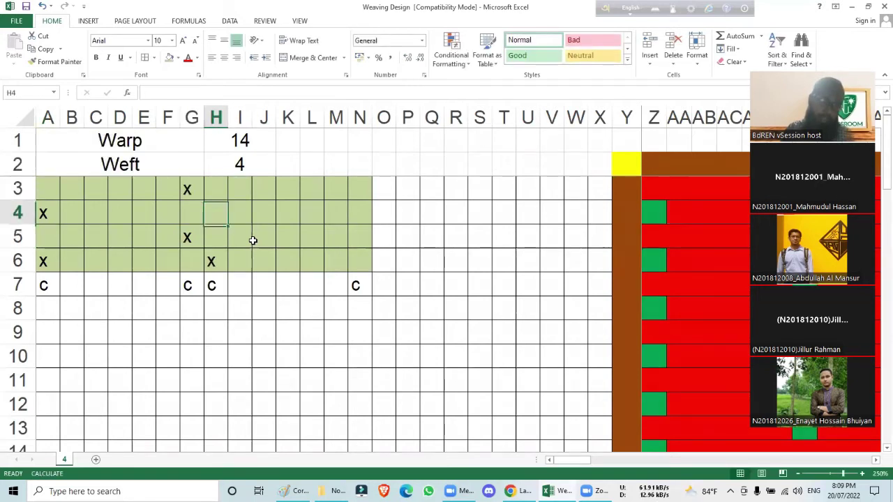
type("x")
- Enter x in N3 and N5 for the last cutting end
key("Right")
key("Right")
key("Right")
key("Right")
key("Right")
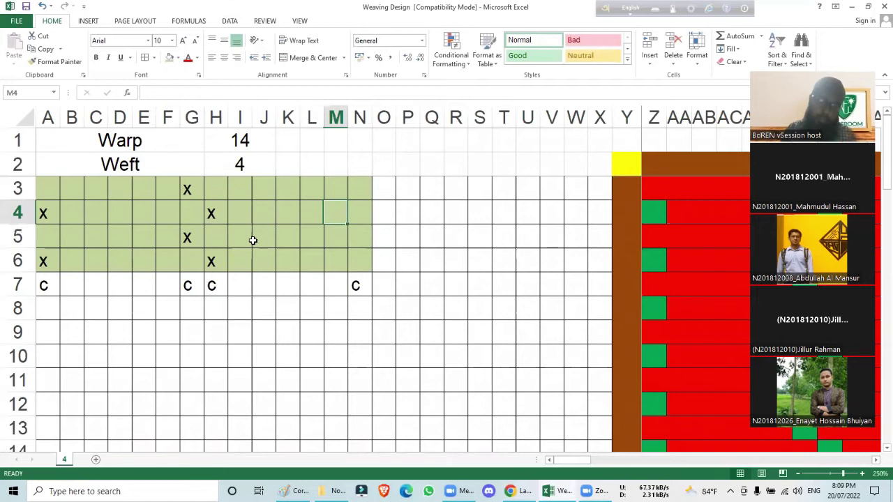
key("Right")
key("Up")
type("x")
key("Down")
key("Down")
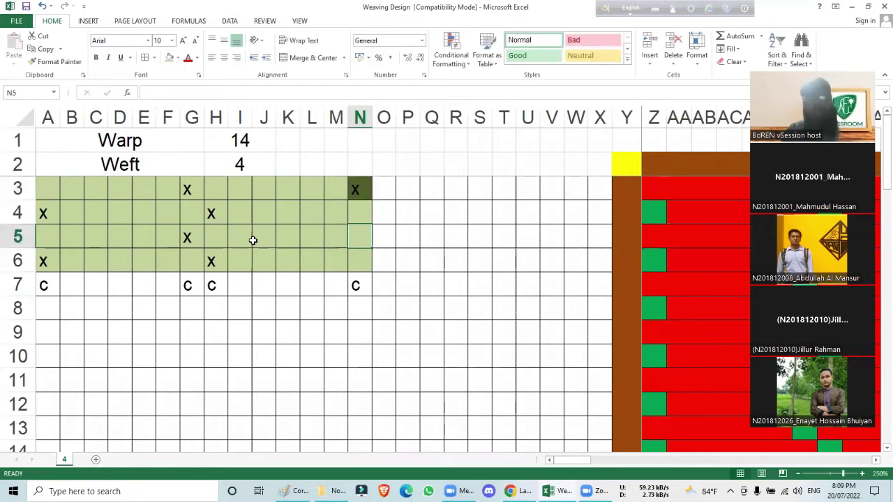
type("x")
key("Down")
- Clear the conditional formatting rules from the repeat A3:N6
left_click_drag(37, 188, 355, 244)
key("shift+Down")
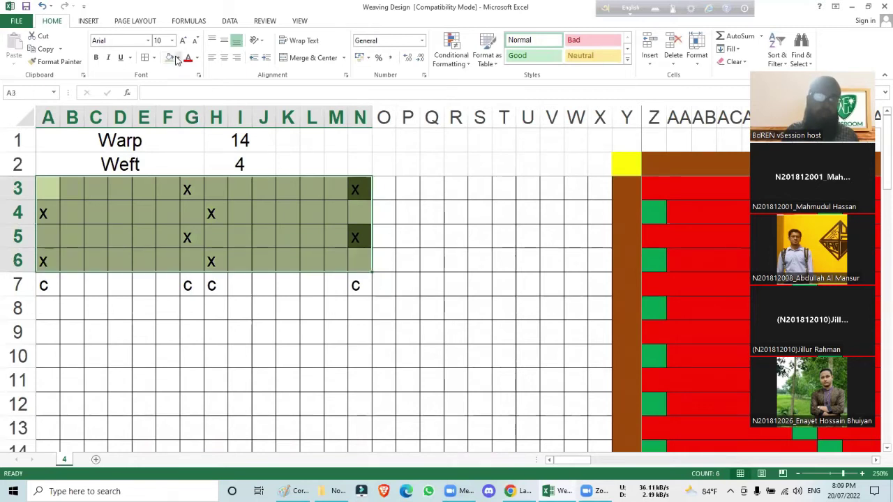
left_click(466, 64)
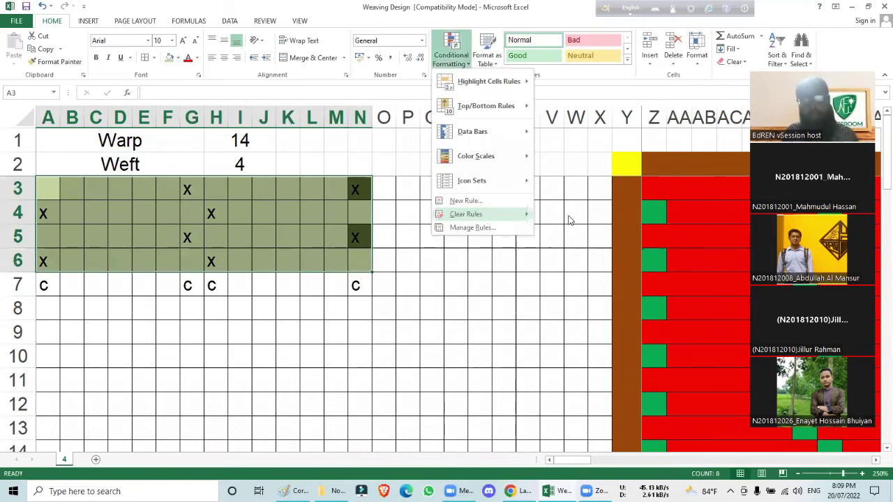
left_click(429, 261)
left_click(288, 332)
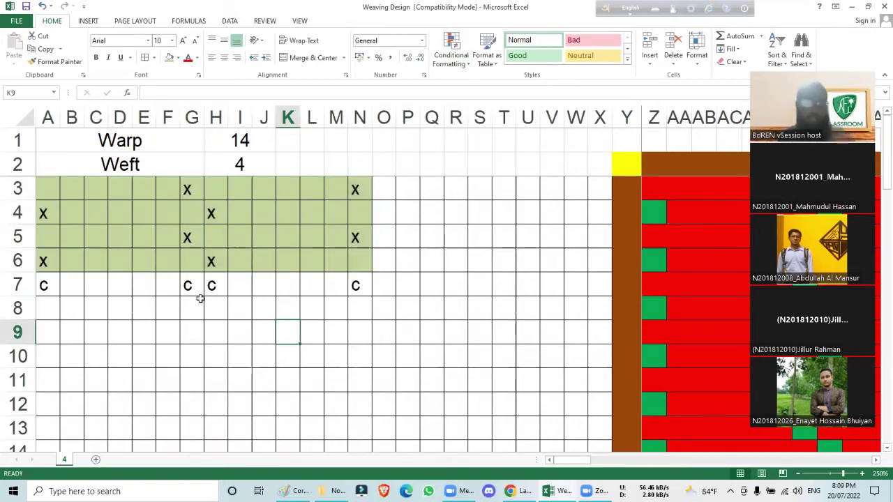
- Enter w in D7 and K7, midway between each pair of c columns
key("Up")
key("Up")
key("Left")
key("Left")
key("Left")
key("Left")
key("Left")
key("Left")
key("Left")
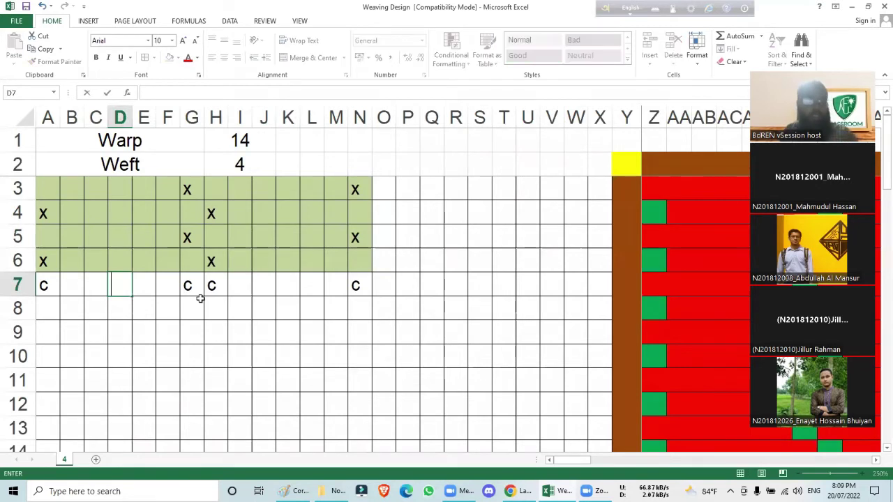
type("w")
key("Tab")
key("Right")
key("Right")
key("Right")
key("Right")
key("Right")
key("Right")
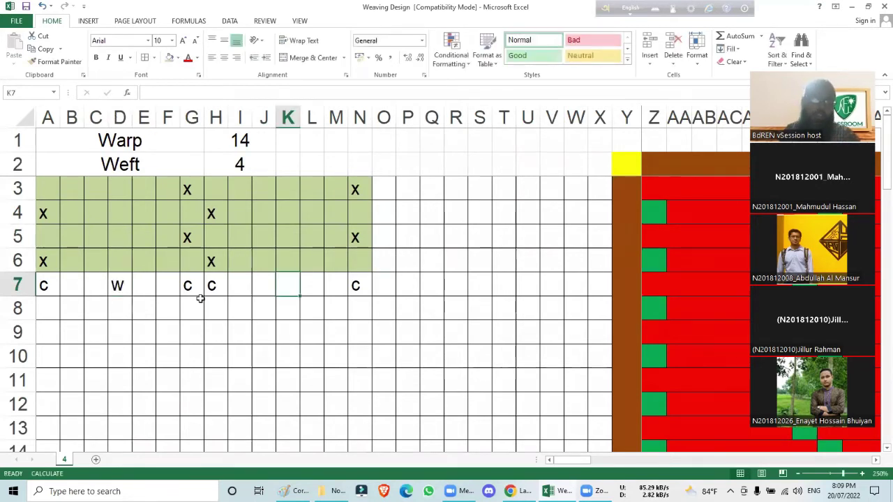
type("w")
key("Return")
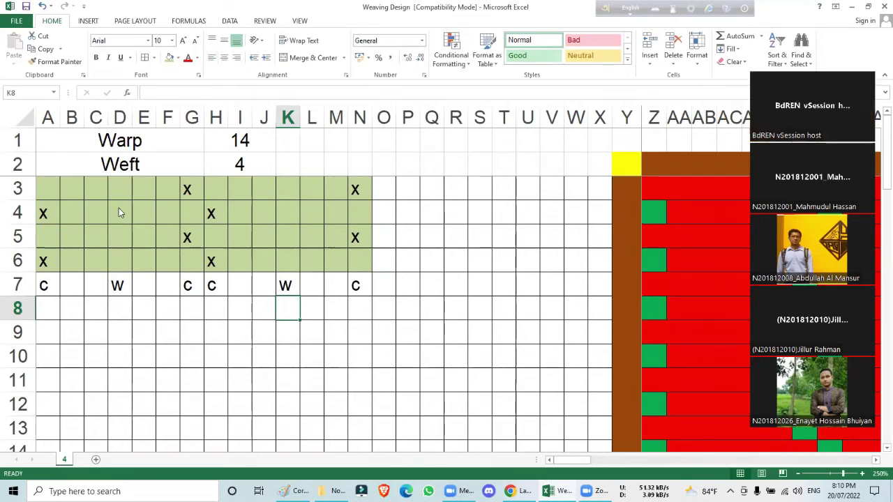
- Enter x in all four cells of B5:C6, beside the first c end
left_click(73, 257)
type("x")
key("Tab")
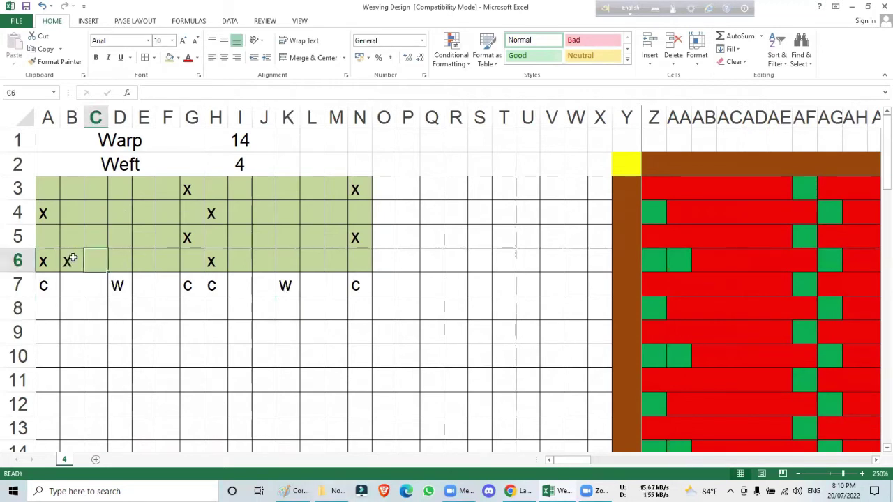
type("x")
key("Up")
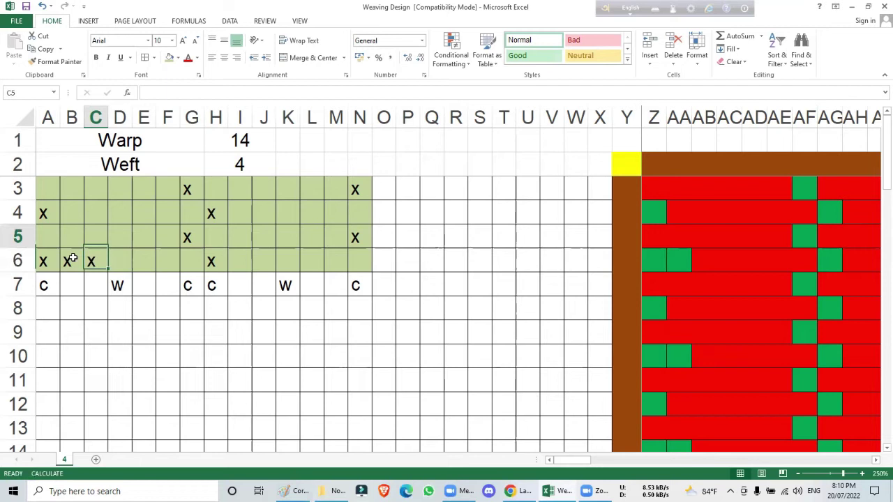
key("Left")
type("x")
key("Tab")
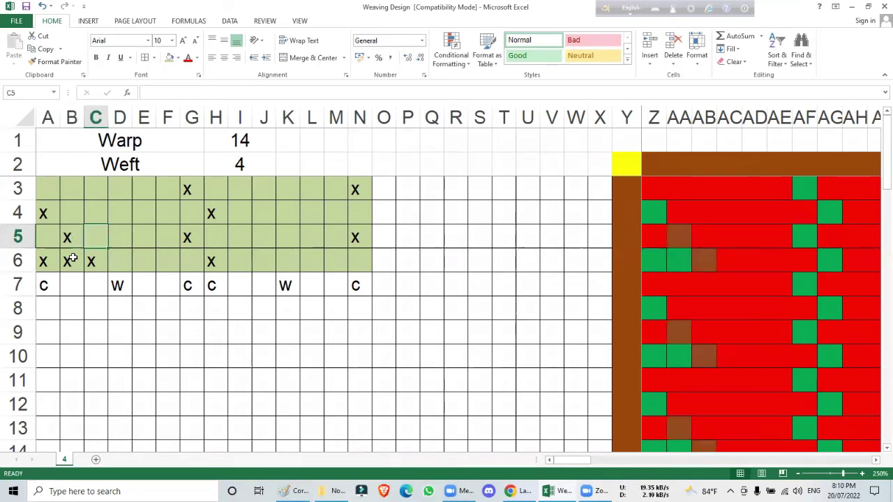
type("x")
key("Tab")
- Enter x in all four cells of E5:F6, leaving the w column D blank
key("Tab")
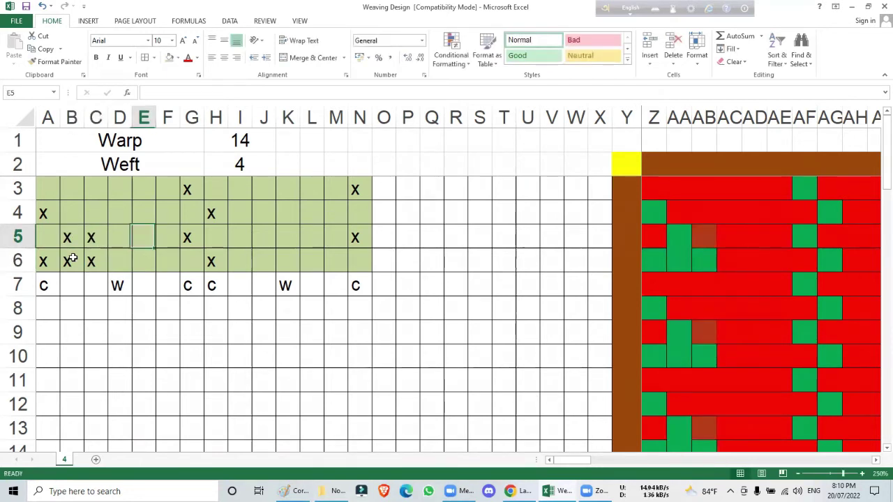
type("x")
key("Down")
type("x")
key("Tab")
type("x")
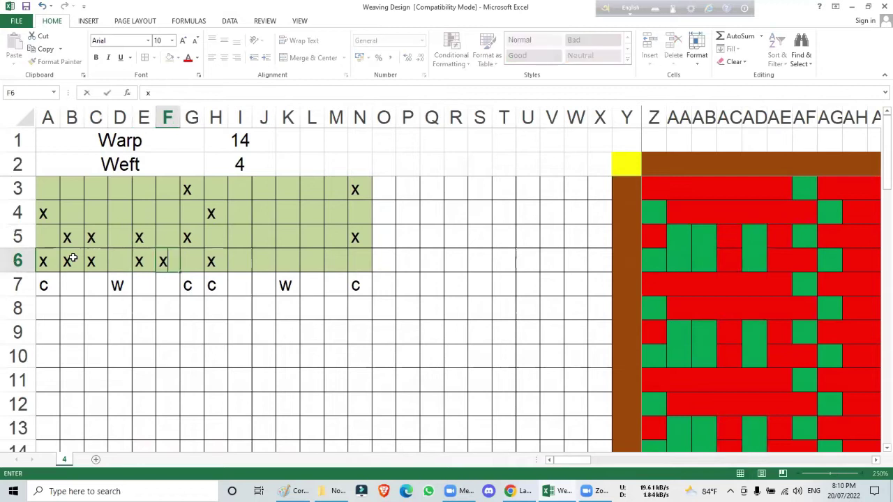
key("Up")
type("x")
key("Tab")
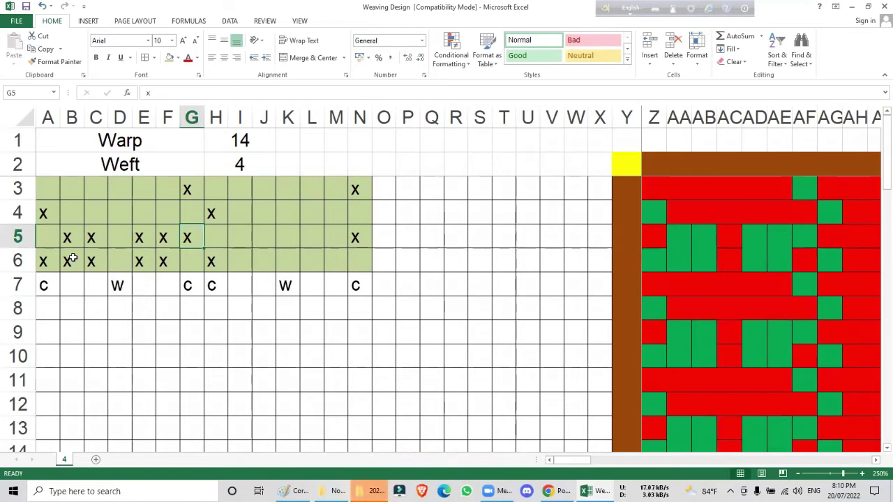
- Enter x in B4 and C3 to place a plain weave diagonal above the first filled block
key("Right")
key("Right")
key("Left")
key("Left")
key("Left")
key("Left")
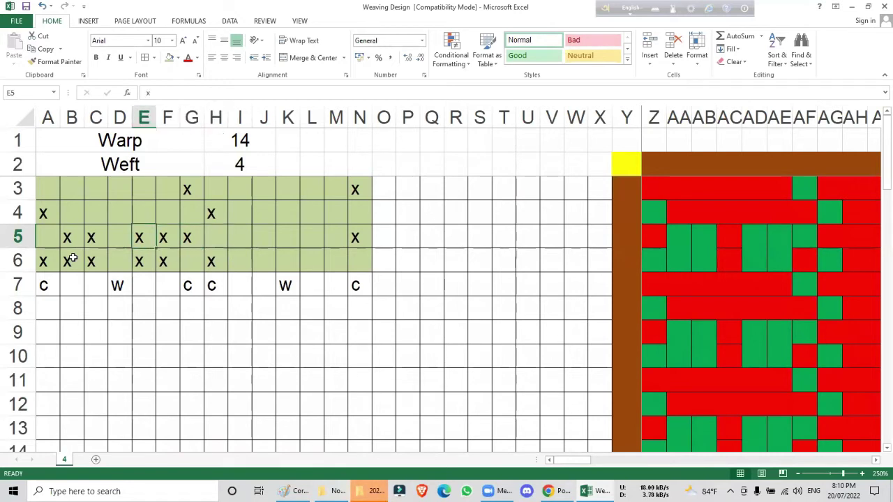
key("Up")
key("Left")
key("Left")
key("Left")
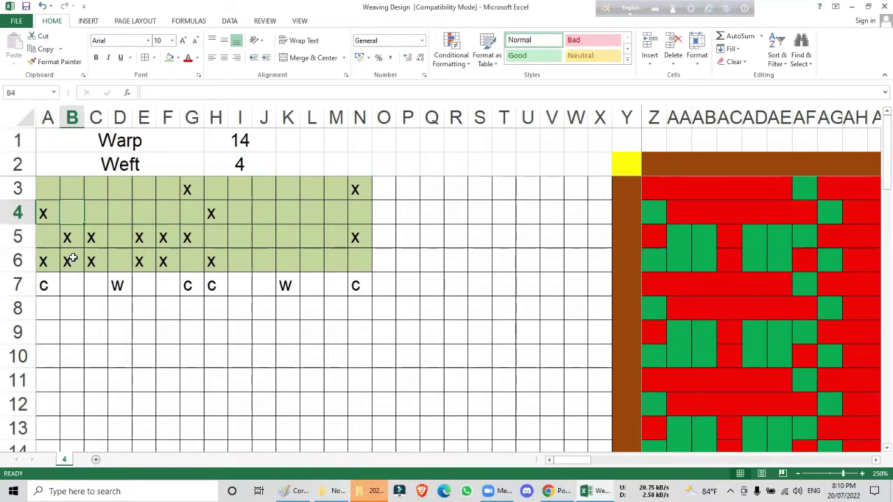
type("x")
key("Up")
key("Right")
type("x")
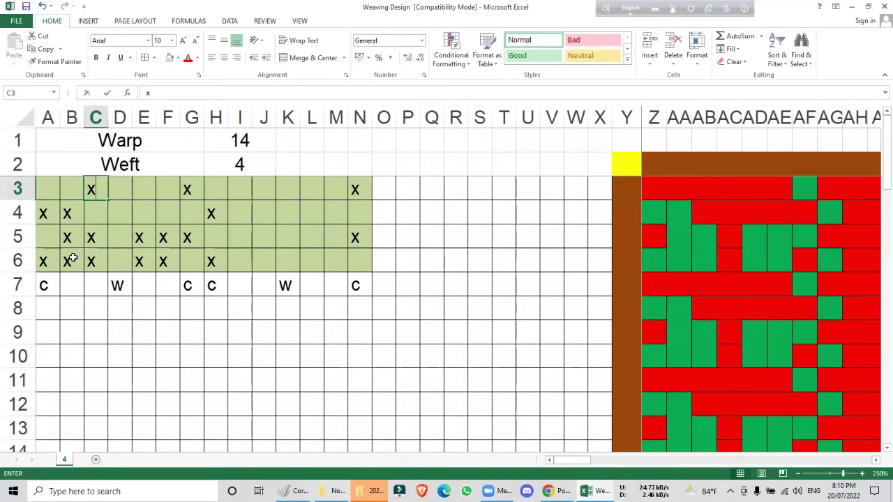
- Enter x in E4 and F3 to place the matching plain weave diagonal after the w column
key("Down")
key("Right")
key("Right")
type("x")
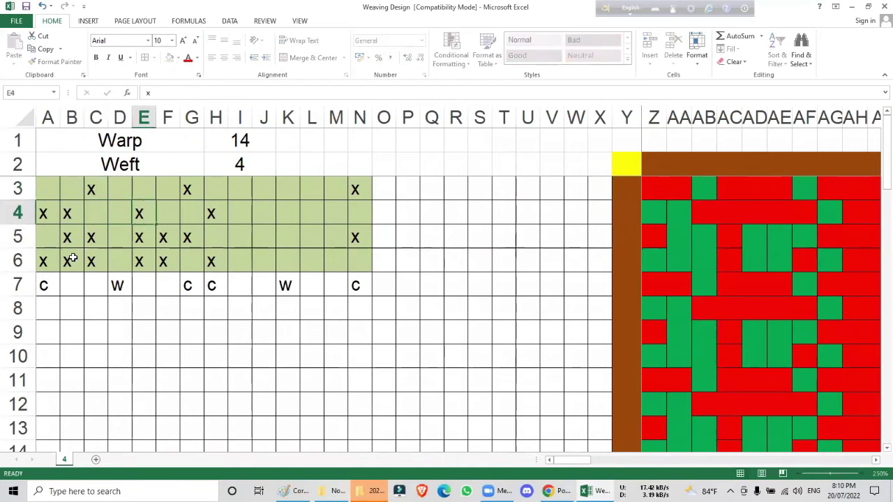
key("Up")
key("Right")
type("x")
- Enter x in all four cells of I3:J4 in the second cord
key("Right")
key("Right")
key("Right")
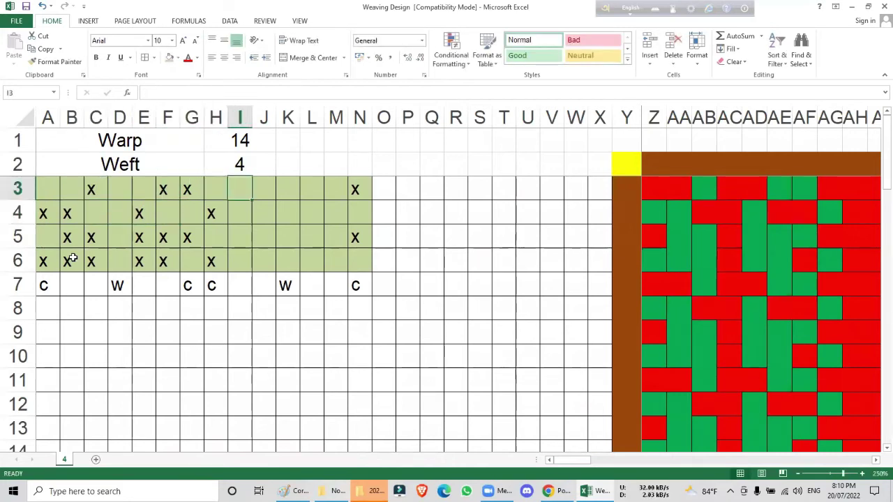
key("Down")
type("x")
key("Up")
type("x")
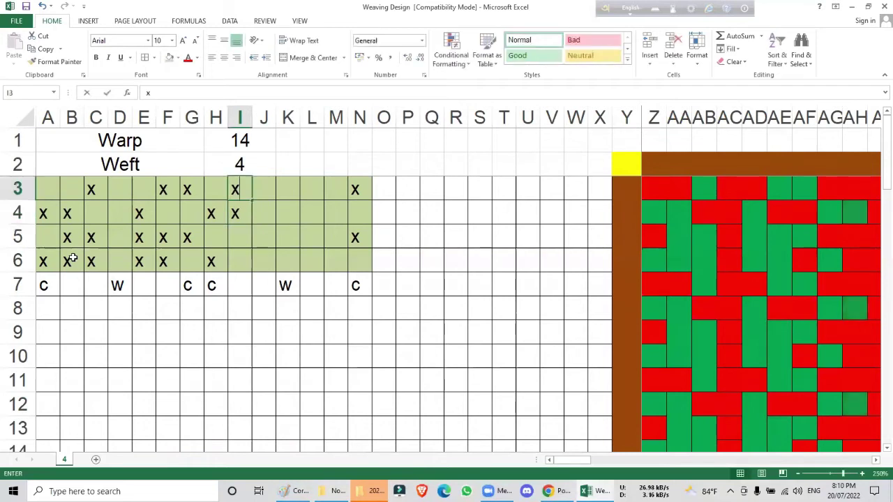
key("Right")
type("x")
key("Down")
type("x")
- Enter x in all four cells of L3:M4, leaving the w column K blank
key("Right")
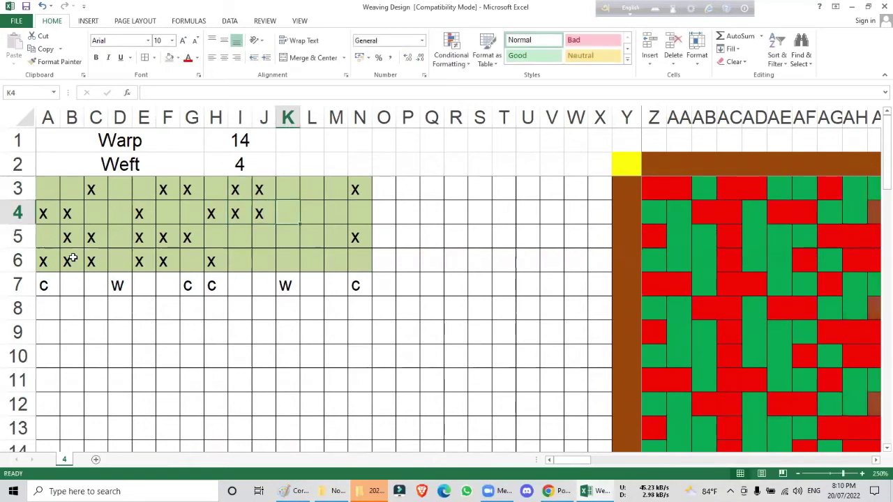
key("Right")
type("x")
key("Up")
type("x")
key("Down")
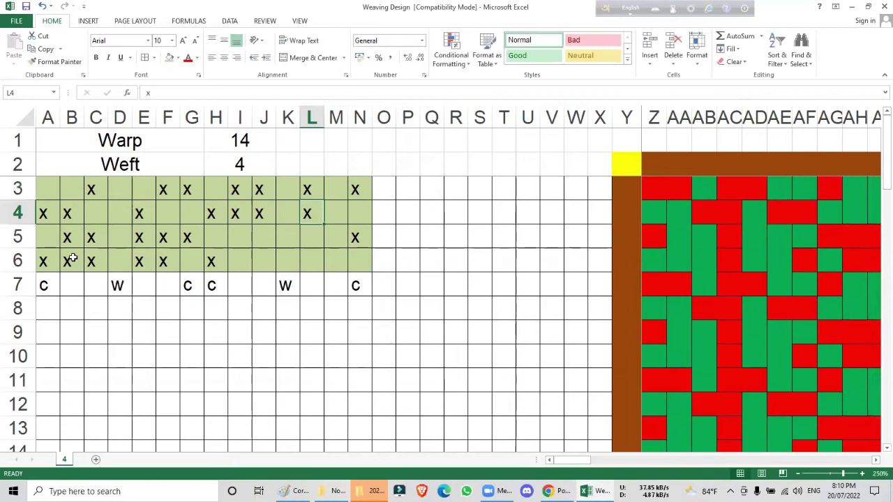
key("Right")
type("x")
key("Up")
type("x")
- Enter x in I6 and J5 to place the plain weave diagonal below the I3:J4 block
key("Down")
key("Down")
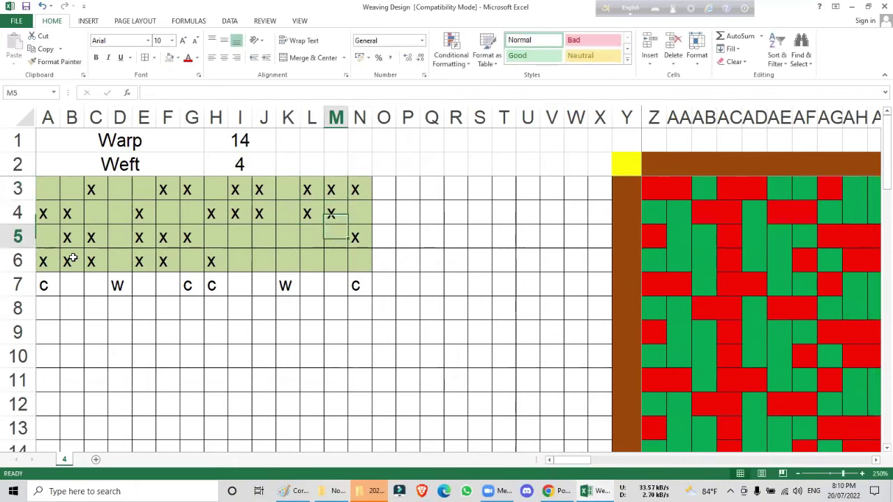
key("Down")
key("Left")
key("Left")
key("Left")
key("Left")
type("x")
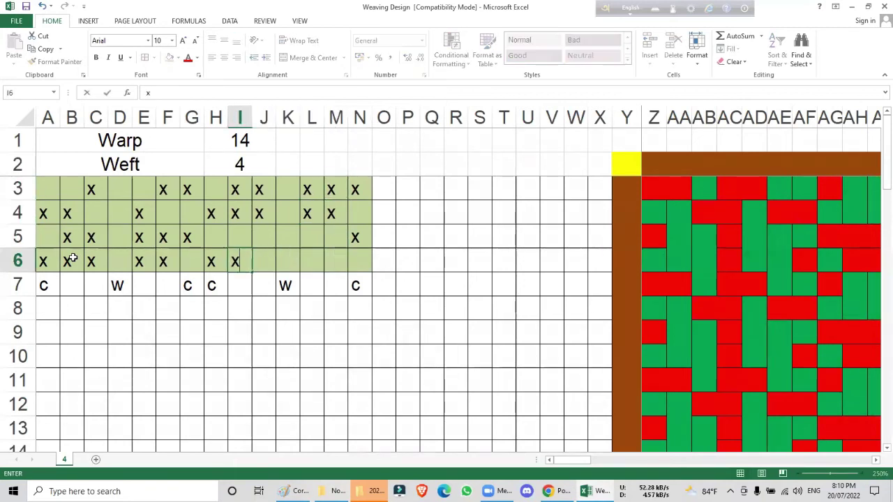
key("Right")
key("Up")
type("x")
- Enter x in L6 and M5 to place the plain weave diagonal below the L3:M4 block
key("Right")
key("Right")
key("Down")
type("x")
key("Right")
key("Up")
type("x")
key("Right")
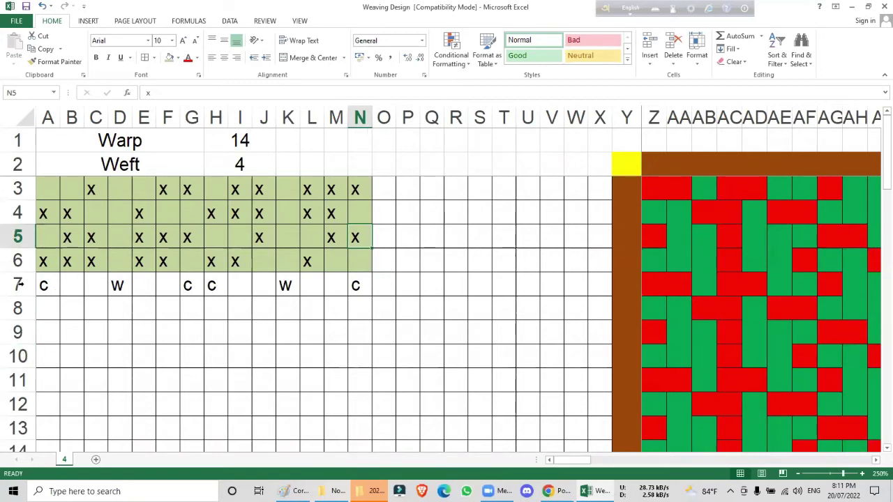
- Fill the all-x blocks B5:C6 and E5:F6 with orange
left_click_drag(81, 242, 93, 256)
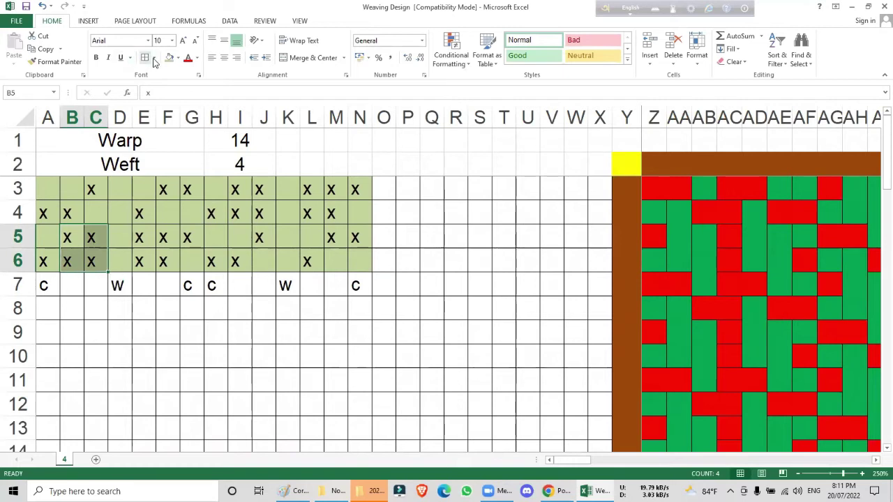
left_click(178, 58)
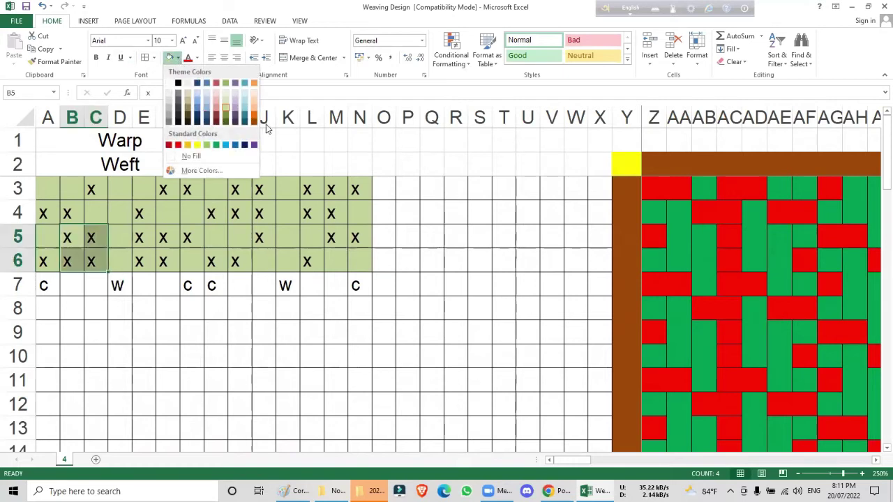
left_click(254, 113)
left_click_drag(134, 237, 167, 259)
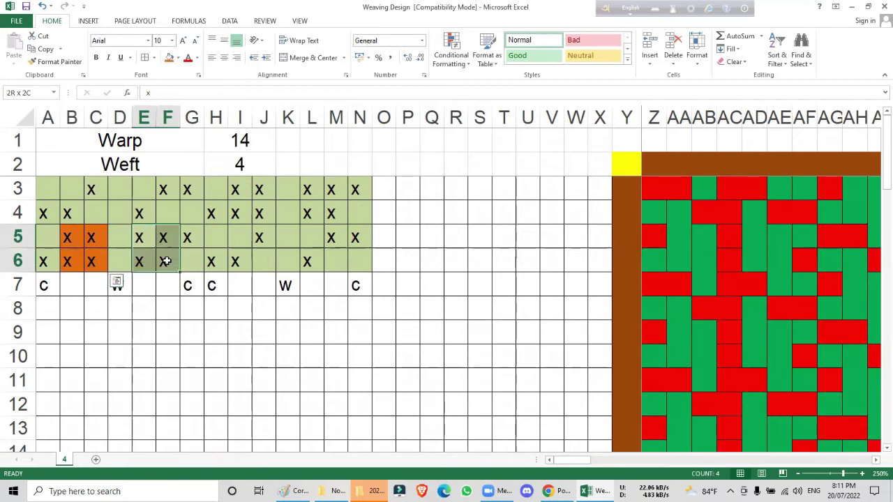
left_click(169, 58)
- Fill the all-x blocks I3:J4 and L3:M4 with the same orange
left_click_drag(237, 192, 265, 216)
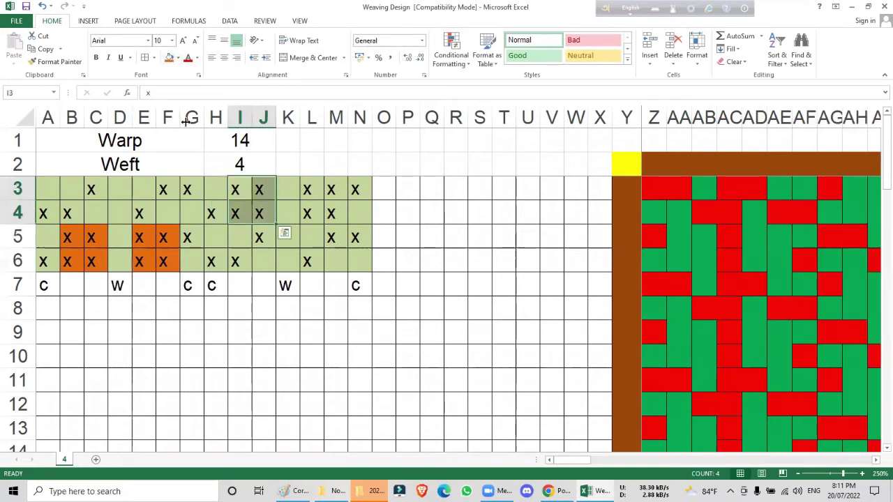
left_click(169, 58)
left_click_drag(307, 189, 332, 213)
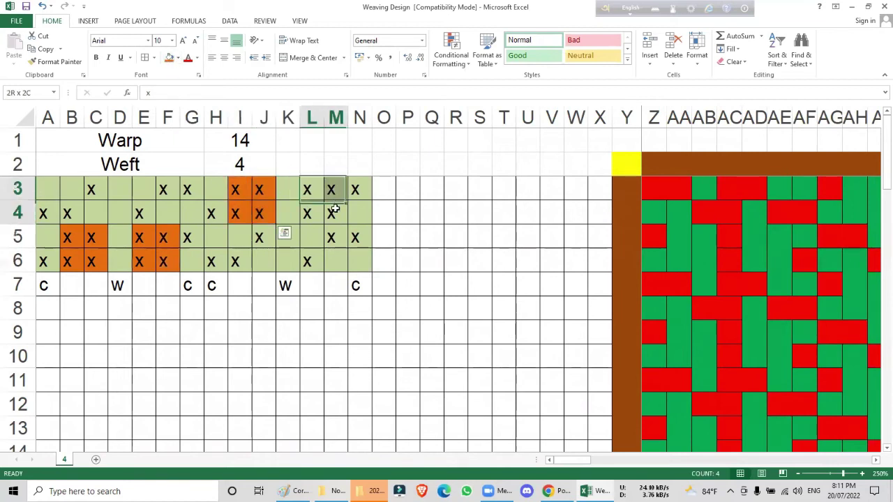
left_click(170, 58)
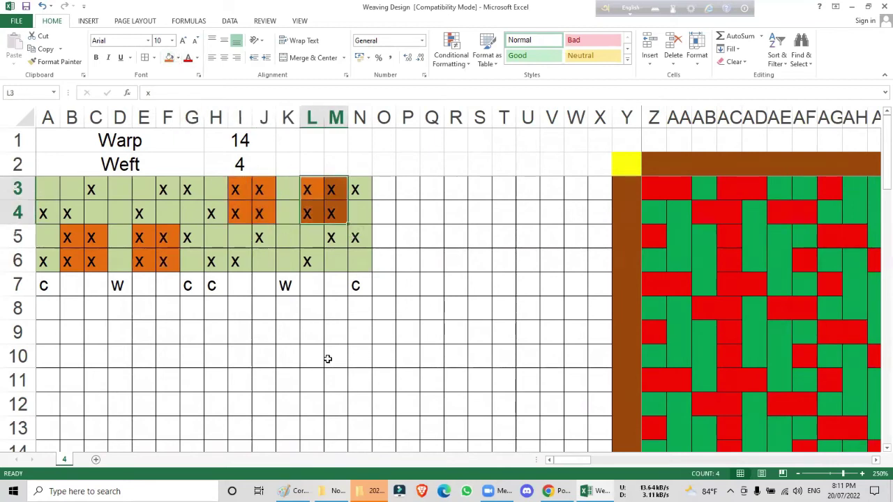
left_click(329, 357)
- Fill the plain weave blocks I5:J6 and L5:M6 with light blue
left_click_drag(240, 230, 269, 256)
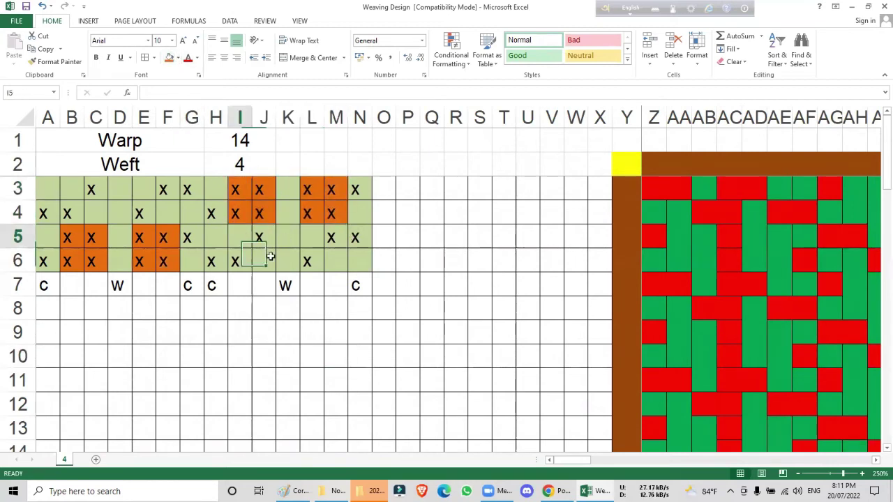
left_click(178, 58)
left_click(206, 104)
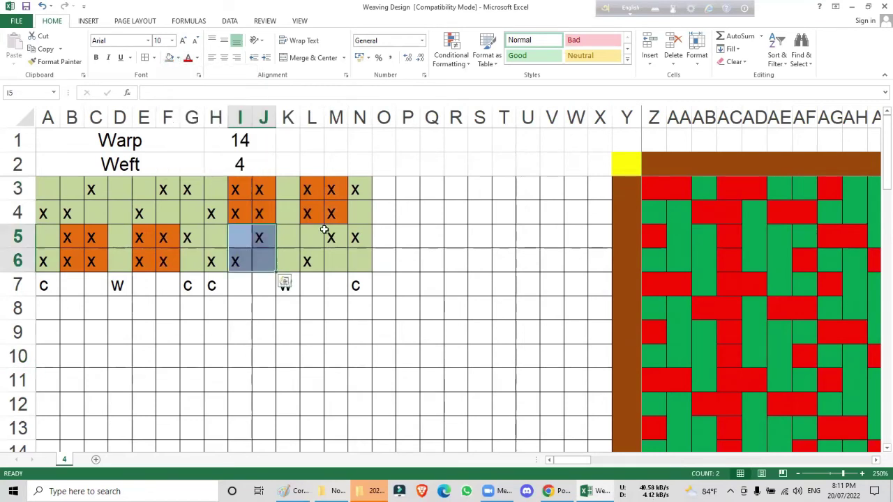
left_click(316, 235)
left_click_drag(316, 236, 335, 258)
left_click(170, 59)
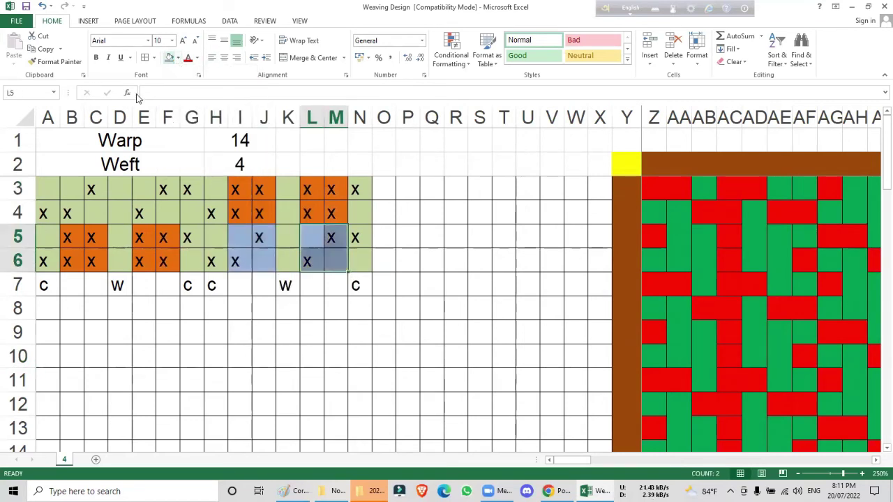
- Fill the plain weave blocks B3:C4 and E3:F4 with the same light blue
left_click_drag(69, 185, 91, 211)
left_click_drag(143, 185, 173, 209)
left_click(169, 58)
left_click(264, 380)
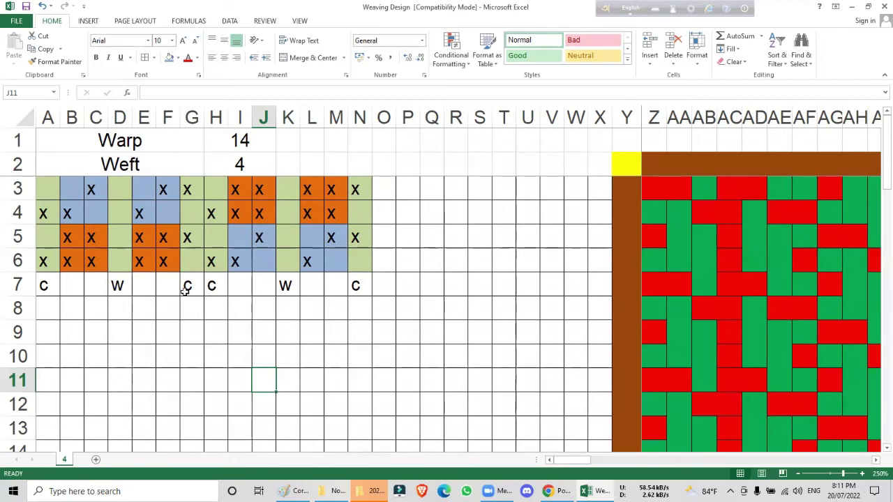
- Examine the blank w-end cells in columns D and K against the neighbouring orange and blue blocks
left_click(123, 236)
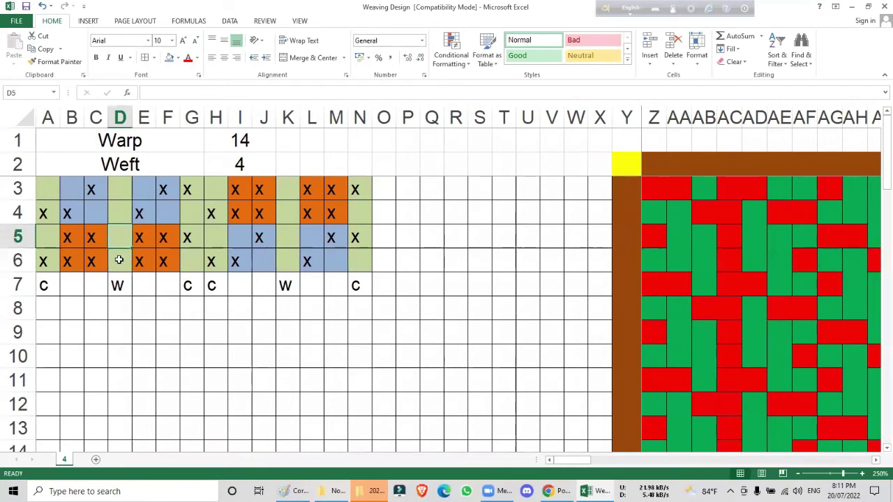
left_click_drag(163, 237, 76, 259)
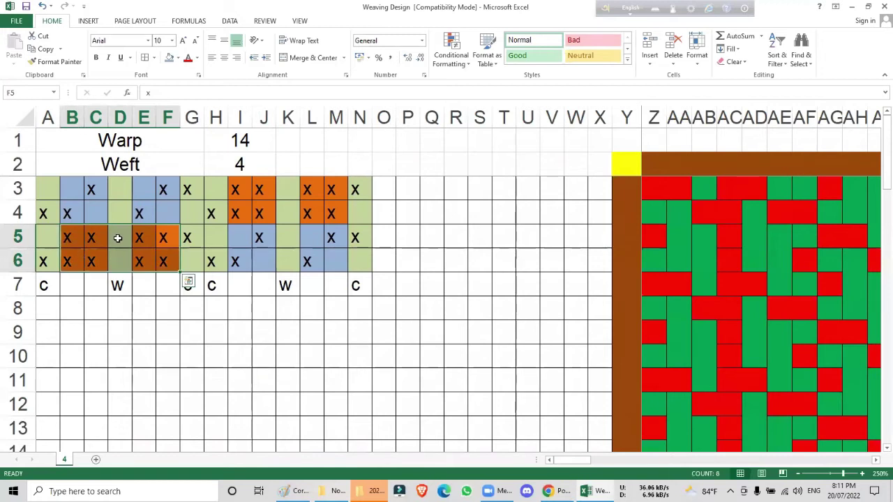
left_click_drag(114, 238, 120, 259)
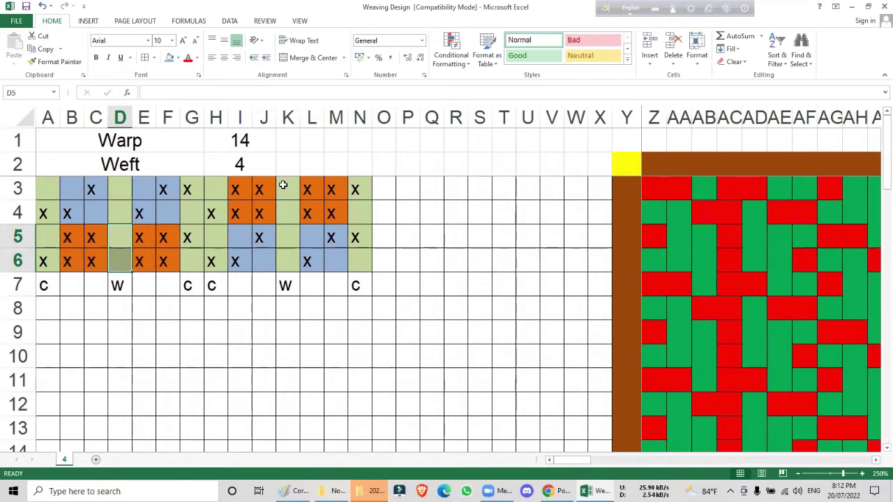
left_click_drag(291, 238, 290, 259)
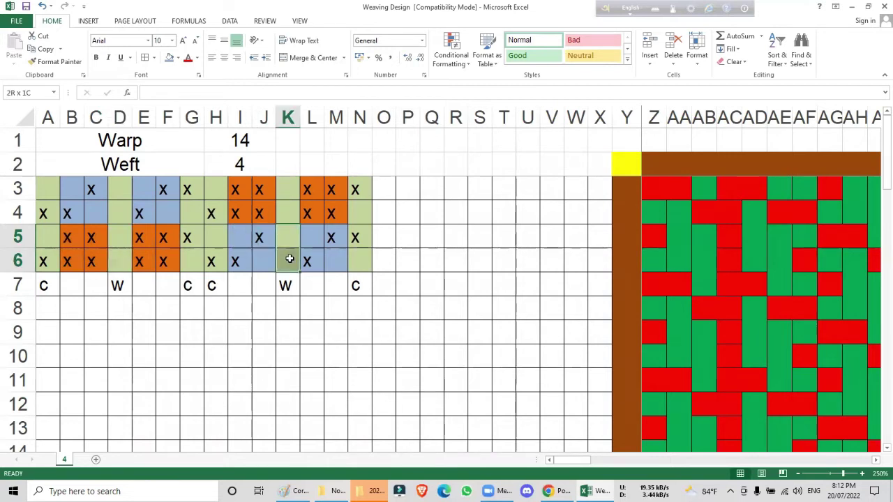
left_click(285, 198)
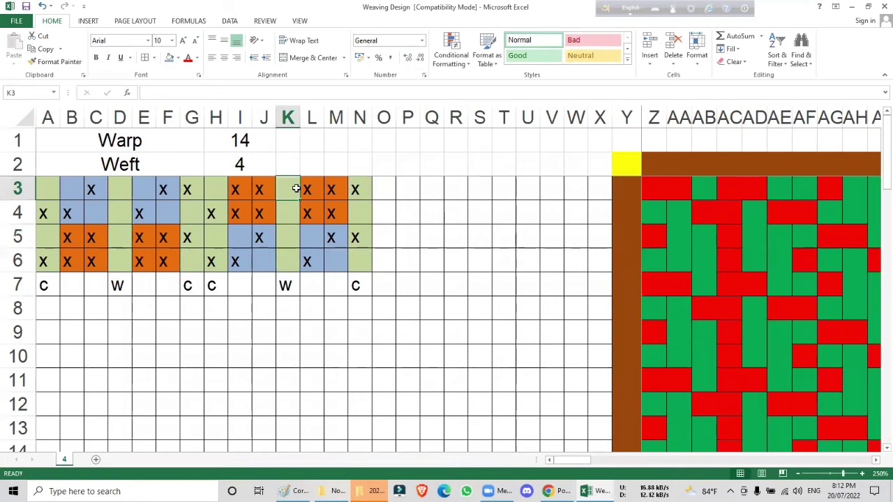
left_click_drag(285, 187, 286, 209)
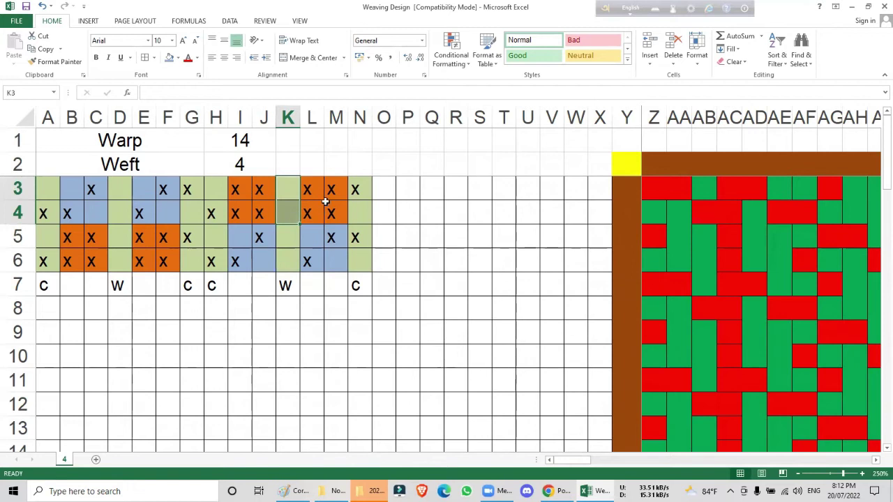
- Enter x in D6 and D5 for the first wadding end, between the orange blocks
left_click(116, 262)
type("x")
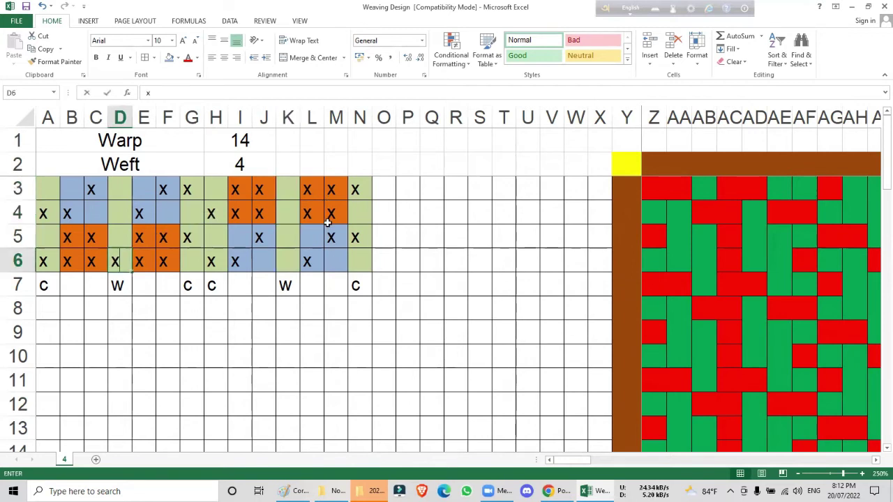
key("Up")
type("x")
- Enter x in K4 and K3 for the second wadding end, between the orange blocks
key("Right")
key("Right")
key("Right")
key("Right")
key("Right")
key("Right")
key("Right")
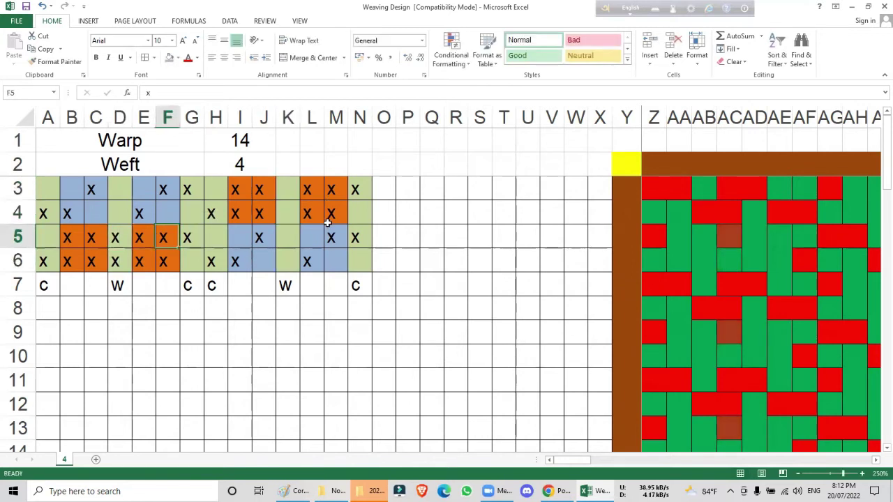
key("Up")
type("x")
key("Up")
type("x")
key("Down")
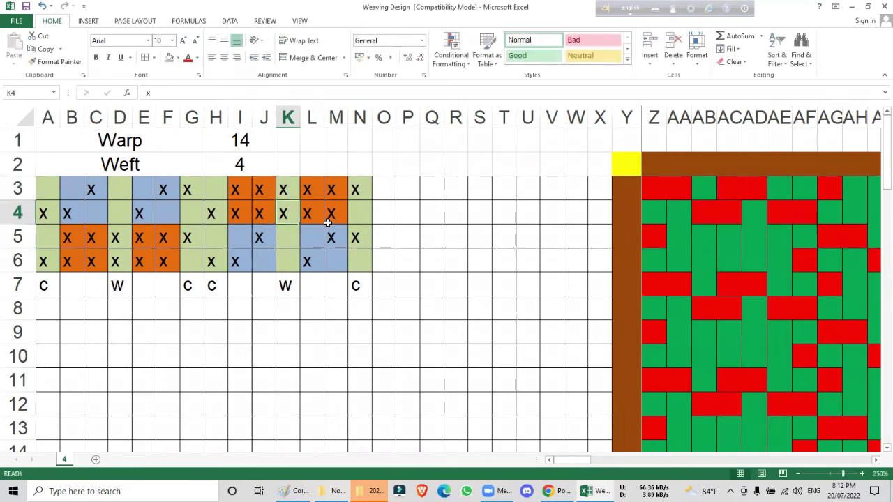
left_click(307, 307)
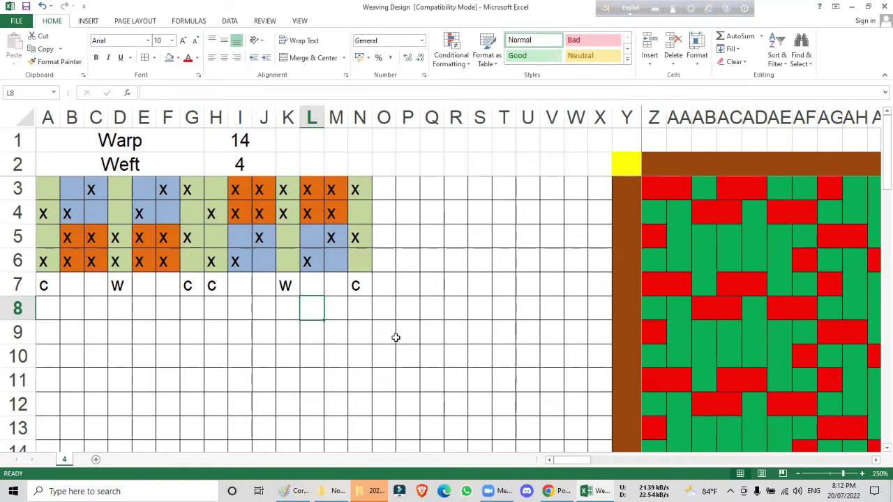
left_click(311, 325)
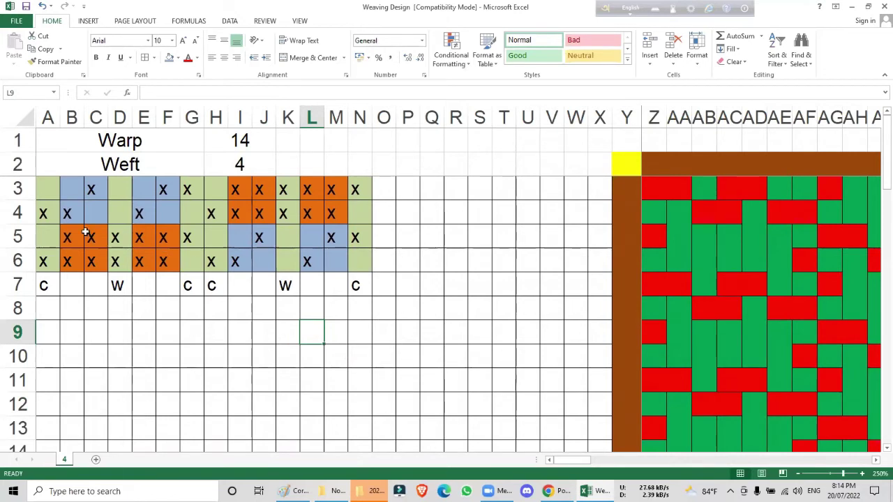
left_click_drag(66, 237, 314, 264)
left_click(355, 357)
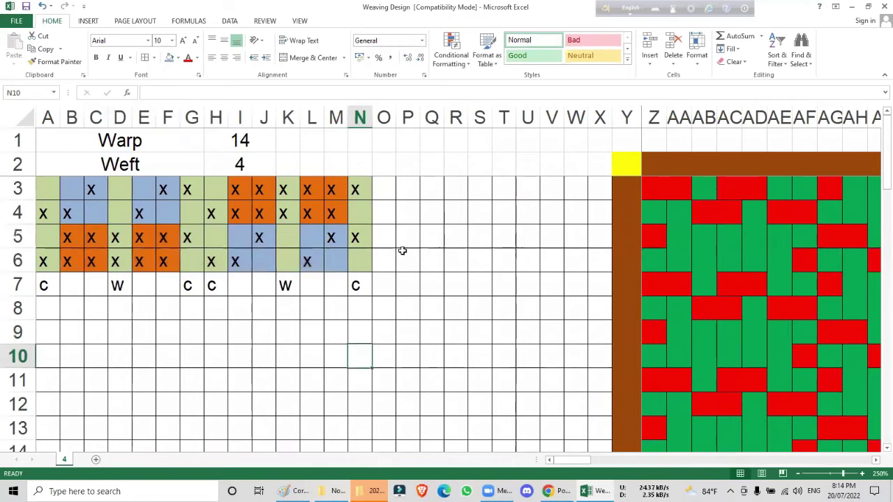
- Merge and centre cells N9:Q9 below the design and enter 30*4
left_click_drag(356, 329, 439, 330)
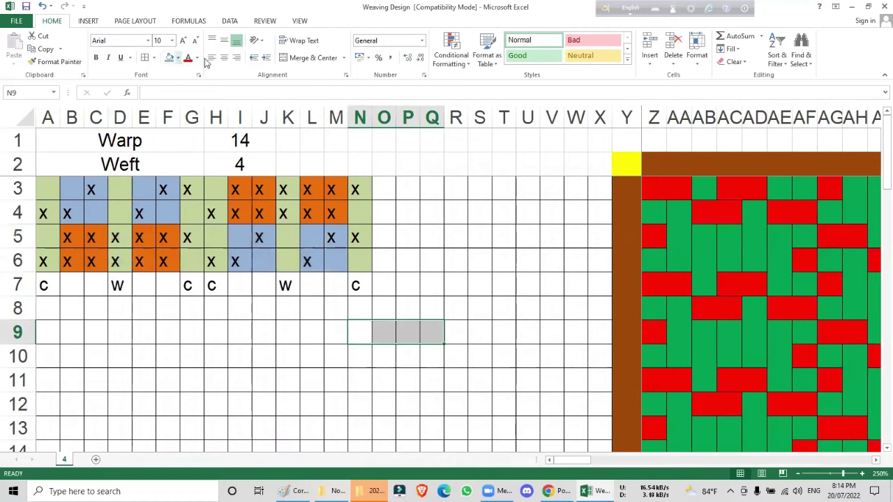
left_click(300, 57)
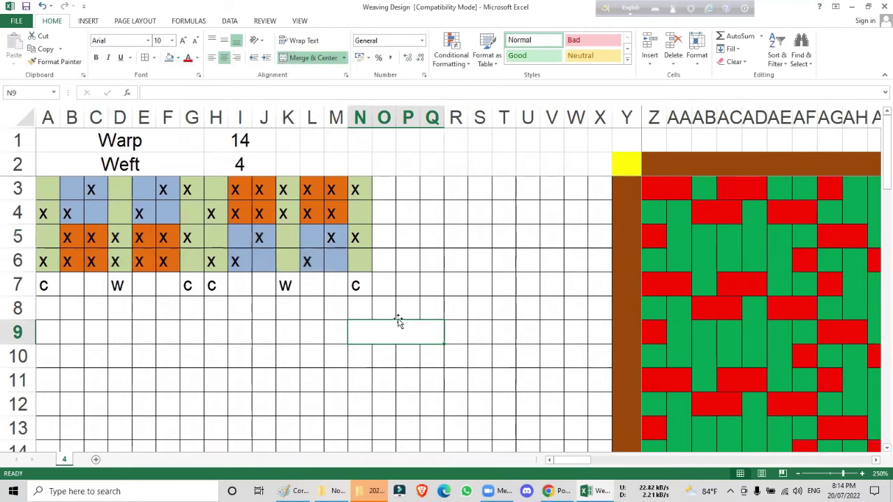
type("3")
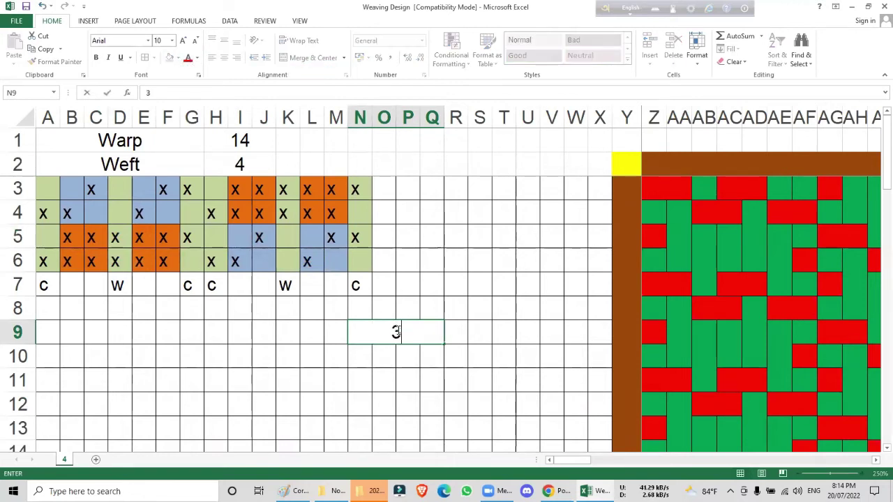
type("0*3")
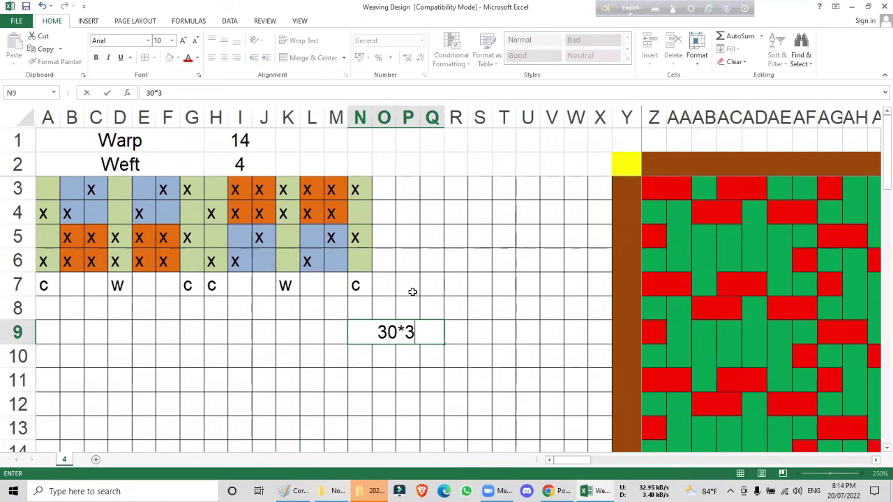
key("BackSpace")
type("4")
key("Return")
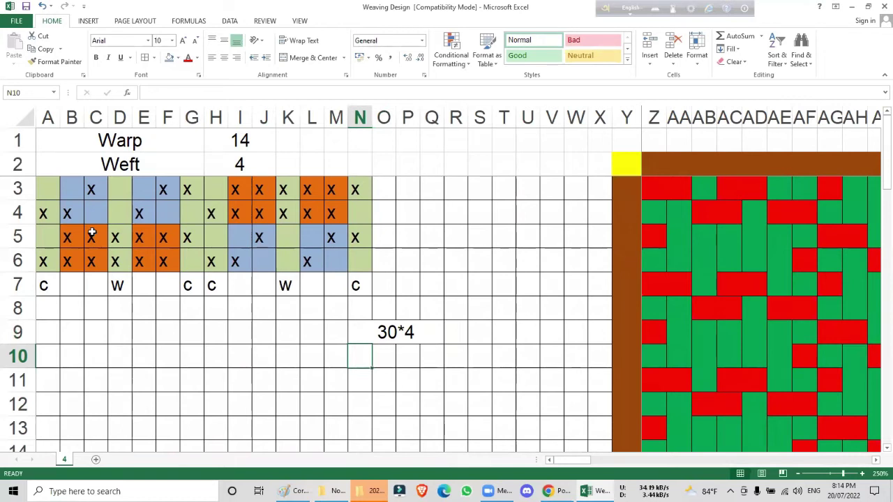
- Examine the two cord sections B3:F6 and I3:M6, including the orange cells C5:C6 and E5:E6
left_click(400, 339)
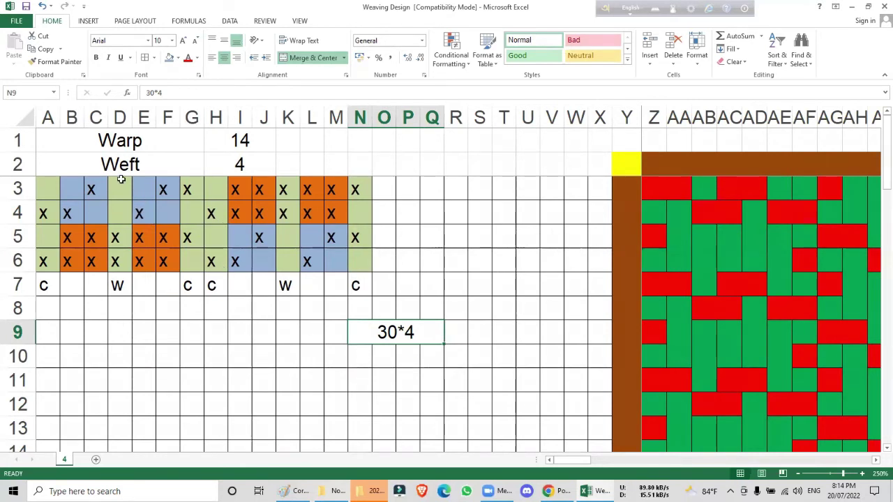
left_click_drag(66, 183, 170, 256)
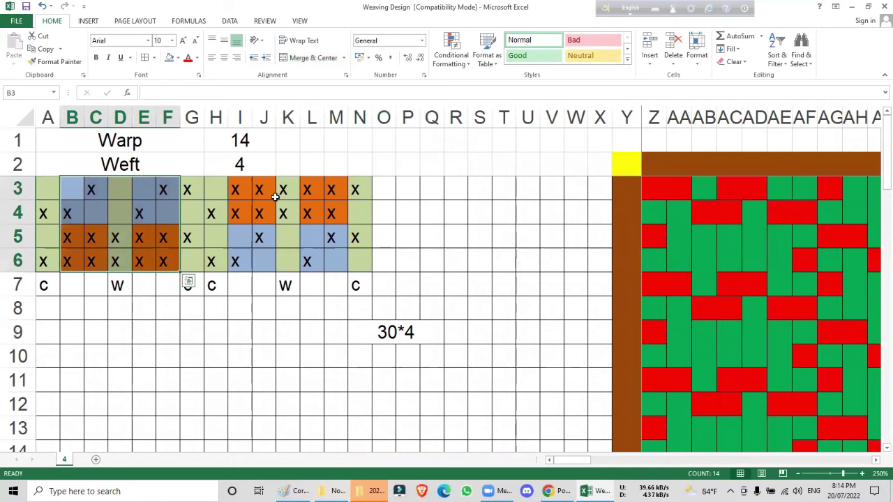
left_click_drag(238, 185, 342, 264)
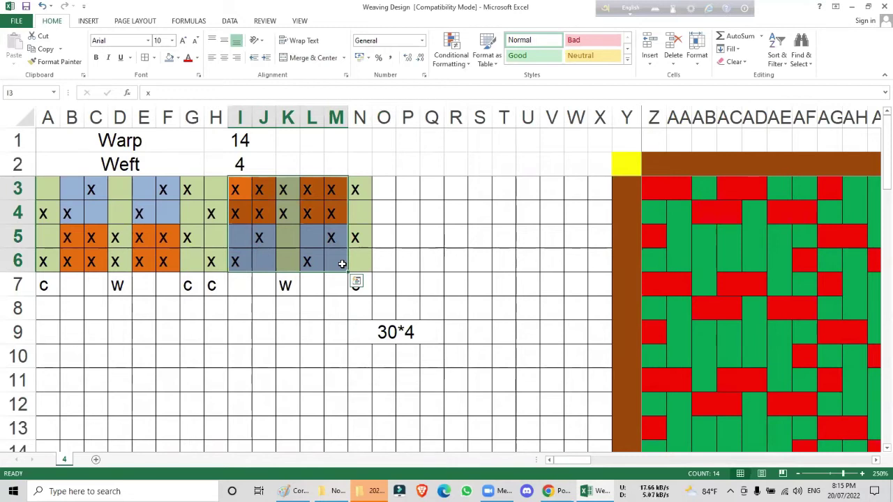
left_click_drag(90, 239, 95, 267)
key("ctrl+v")
left_click_drag(139, 238, 140, 262)
key("ctrl+v")
left_click(163, 321)
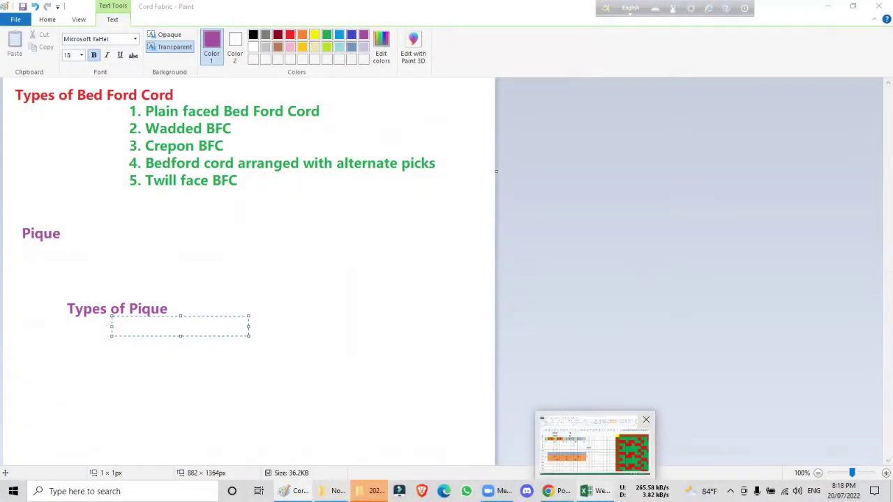
- Switch from Paint to the Excel weaving worksheet and examine the blue row B11:N11 of the cross-section diagram
left_click(593, 452)
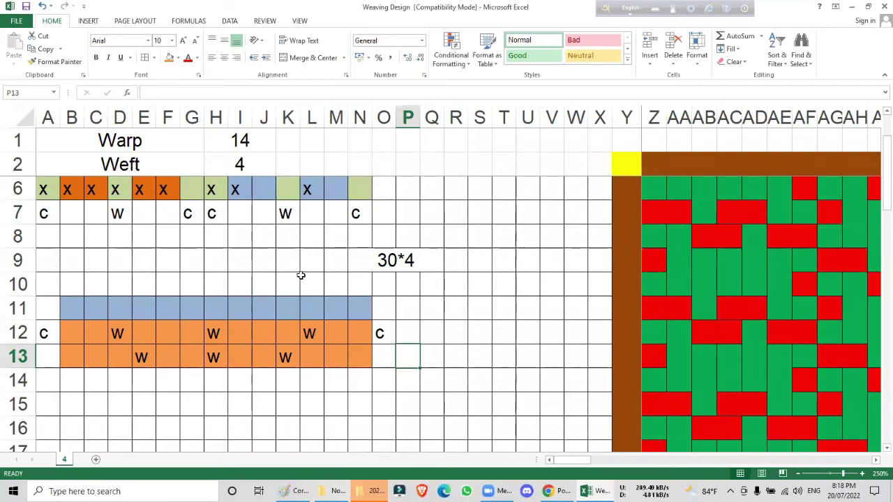
left_click(148, 339)
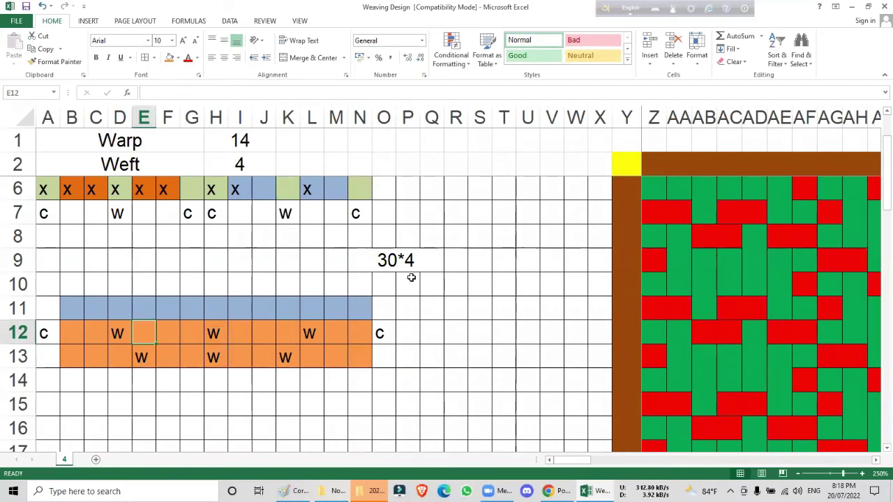
left_click(395, 260)
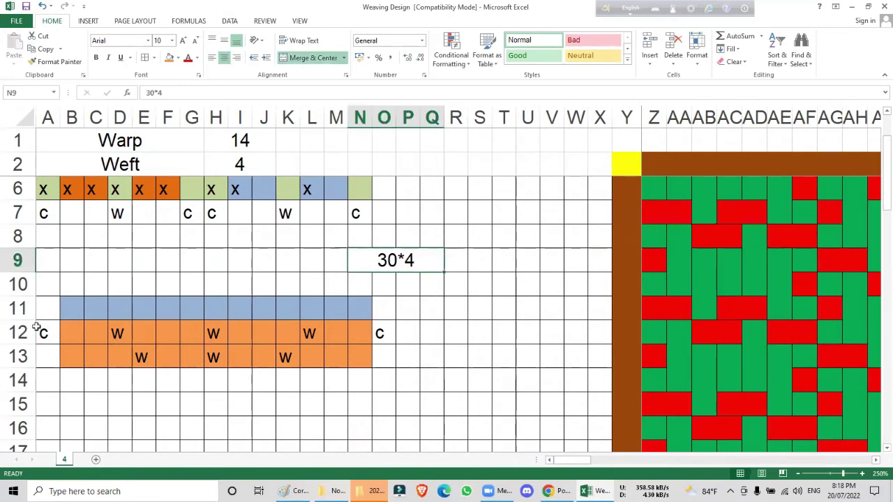
left_click_drag(39, 303, 383, 313)
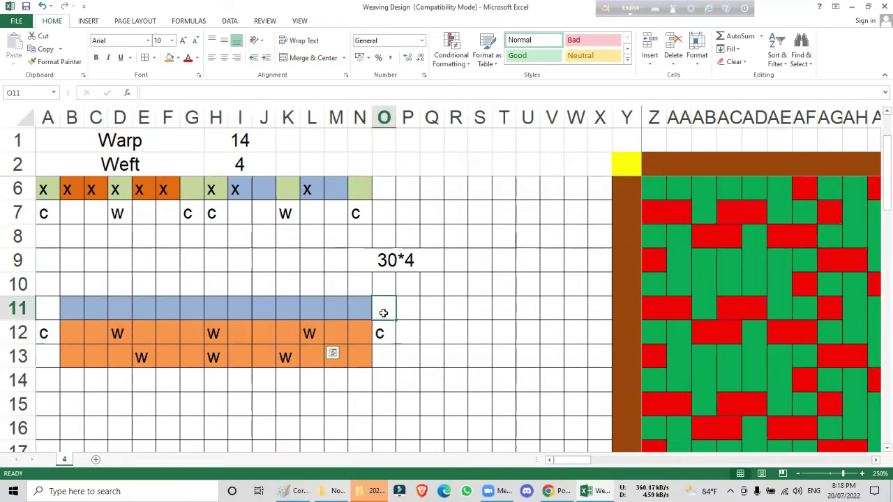
left_click(46, 309)
left_click_drag(81, 312, 359, 308)
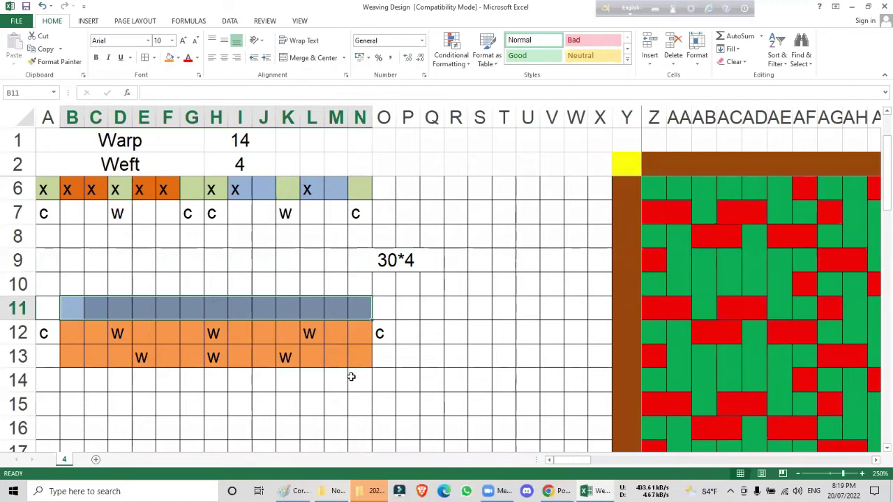
- Examine the orange row B12:N12, checking the w cells and the orange gaps between them
left_click(116, 332)
left_click_drag(74, 333, 133, 339)
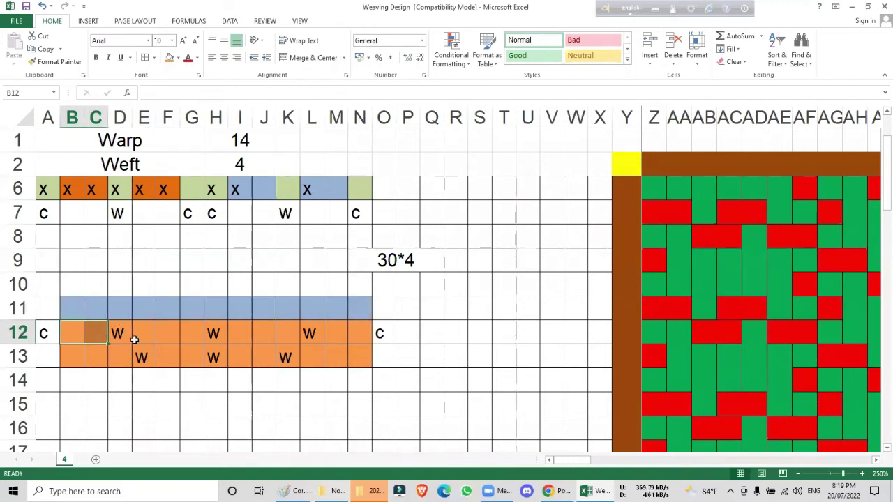
left_click(130, 342)
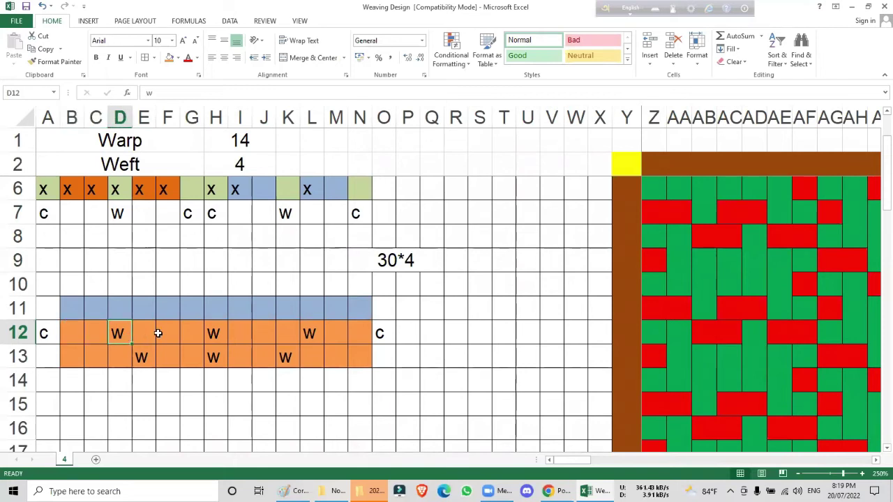
left_click_drag(185, 331, 139, 335)
left_click(214, 335)
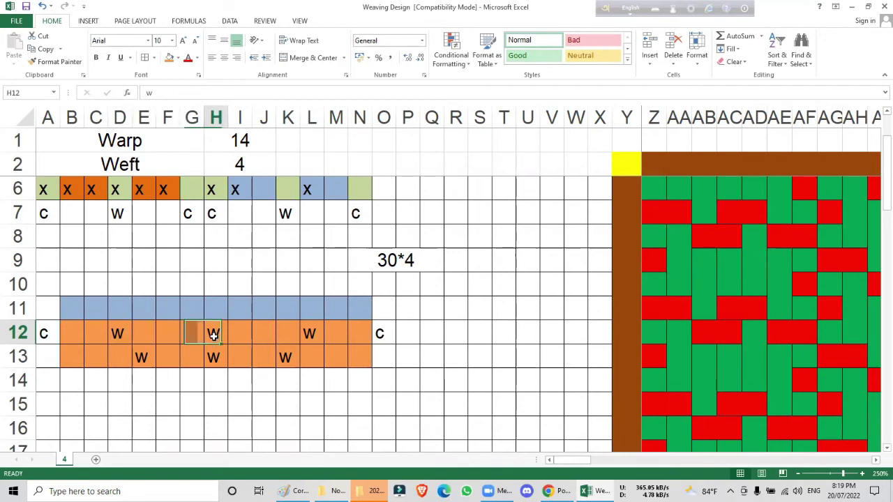
left_click(280, 332)
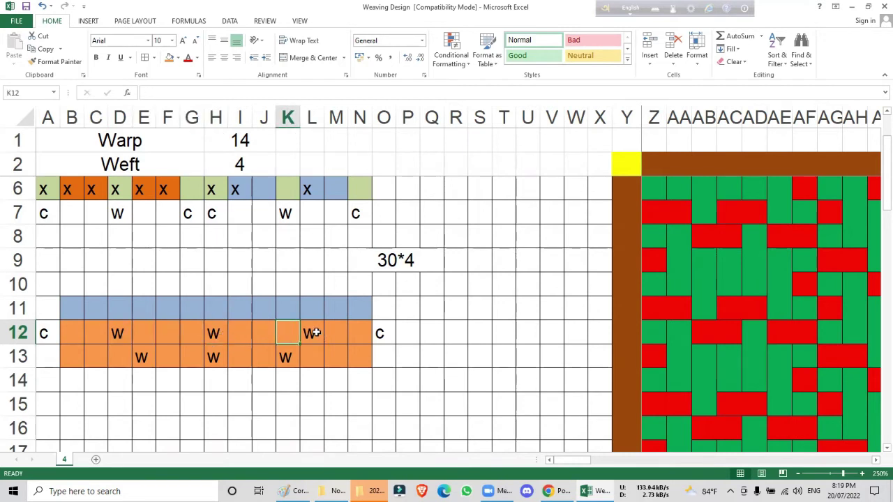
left_click(314, 333)
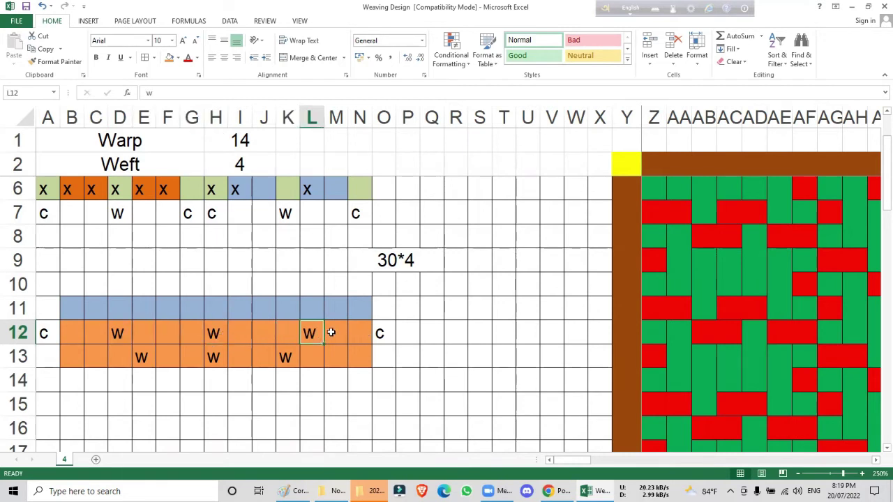
left_click_drag(360, 333, 78, 338)
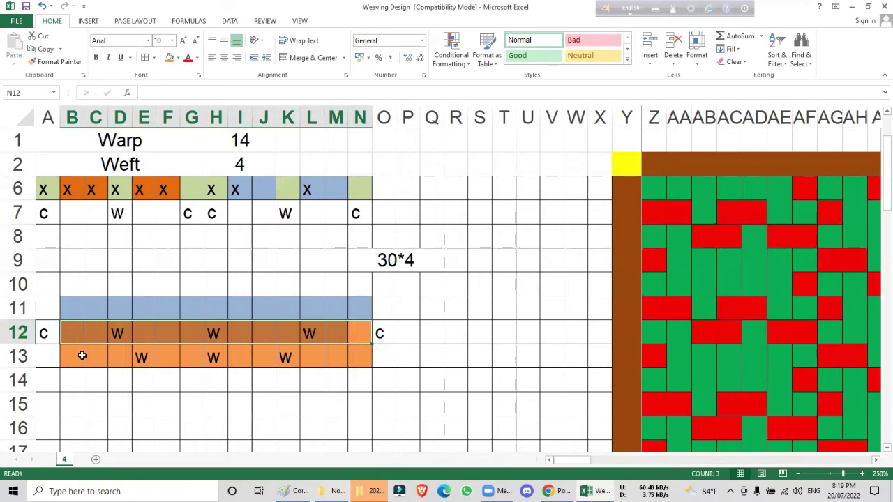
- Compare the w positions in row 13 with those in row 12 of the orange block
left_click(215, 334)
left_click(162, 333)
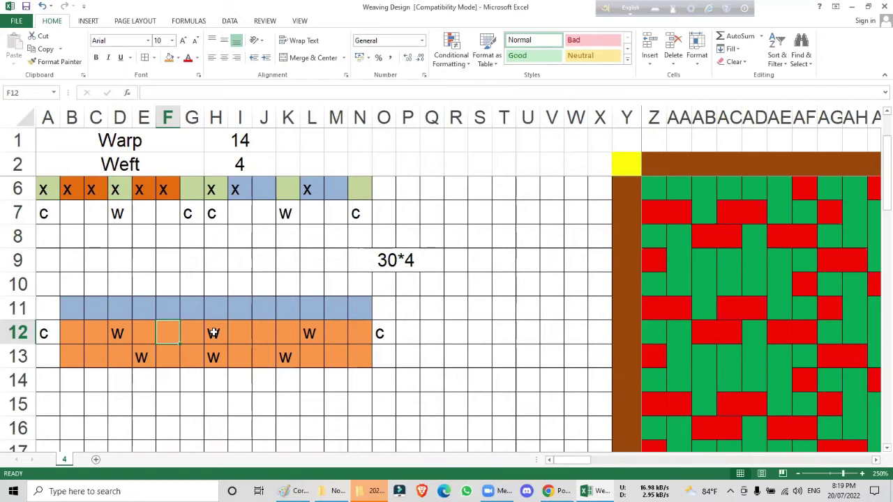
left_click(213, 359)
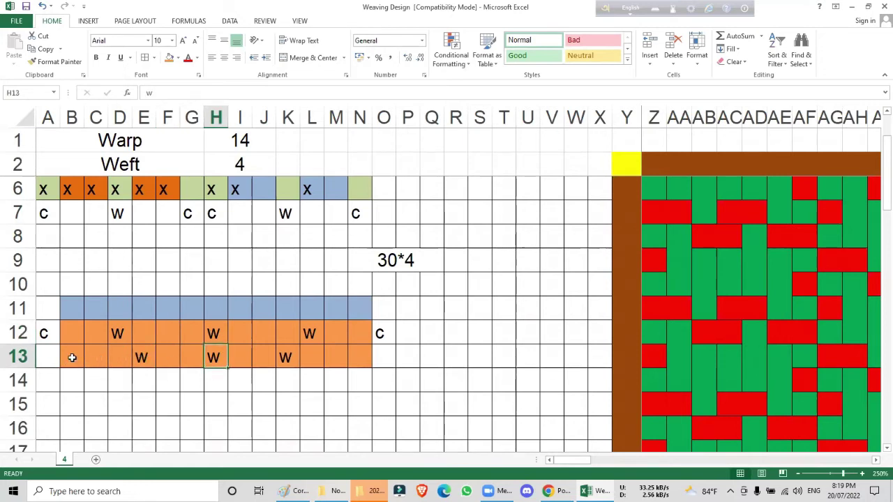
left_click(139, 359)
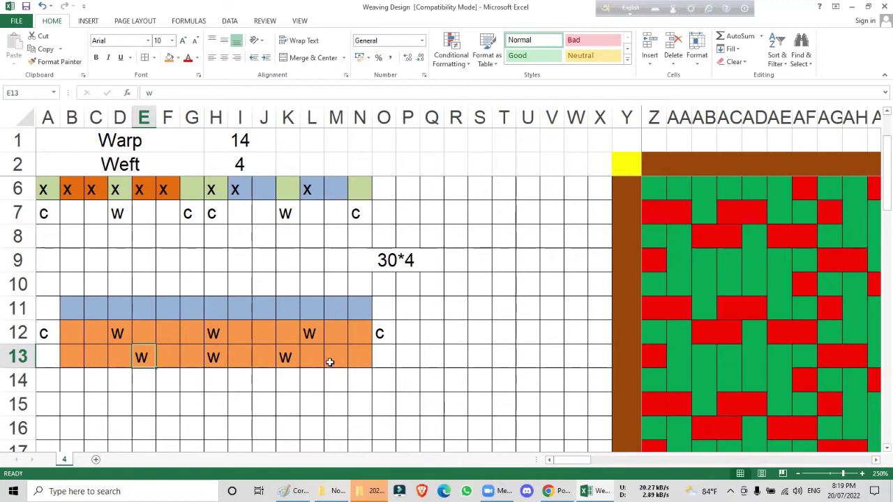
left_click(309, 359)
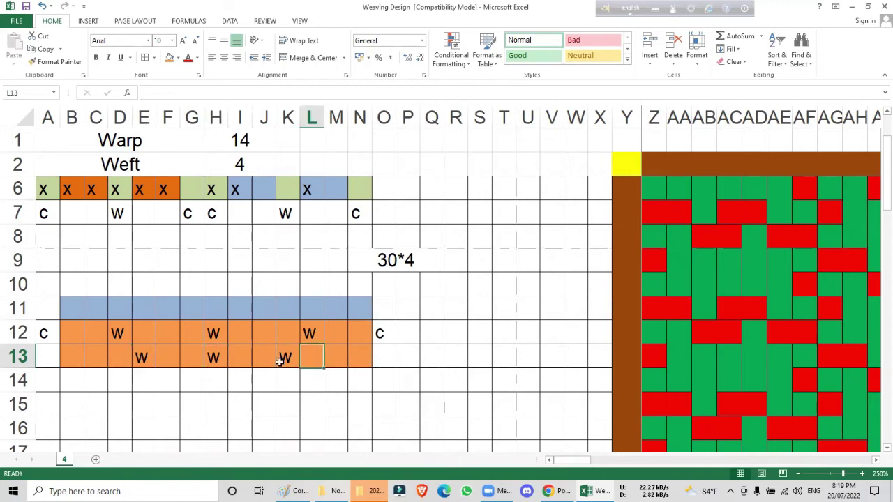
left_click(212, 357)
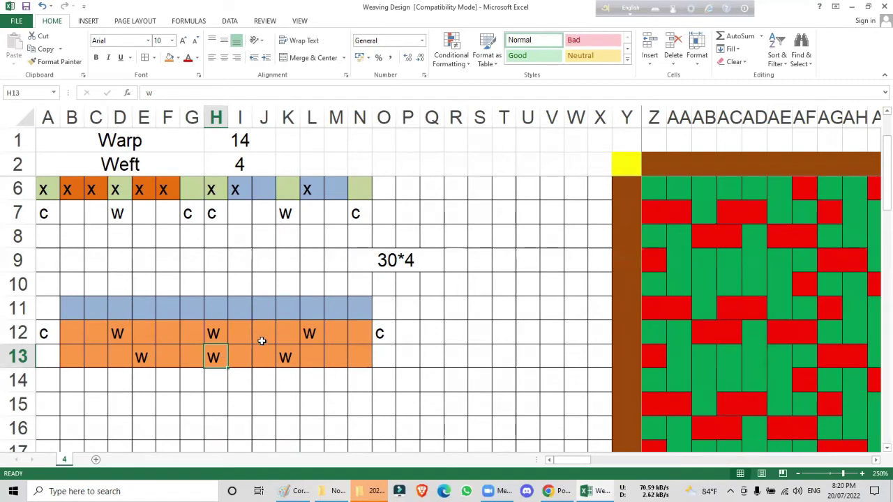
- Examine the first wadding end in column D, comparing D3:D4 with D5:D6 in the design
left_click(402, 260)
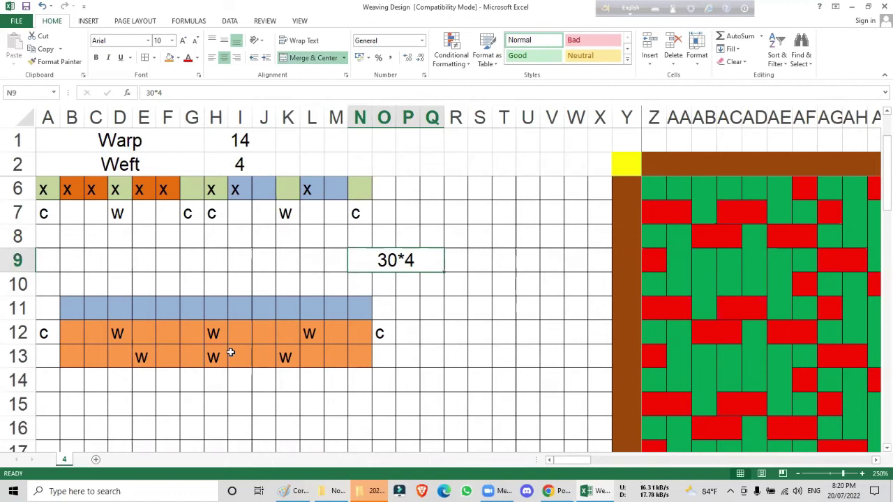
scroll(325, 328, "up", 1)
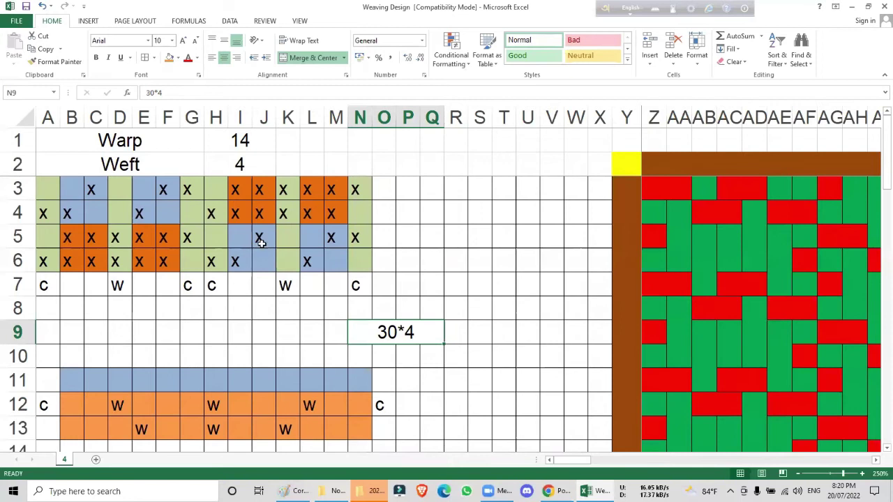
left_click_drag(122, 211, 117, 187)
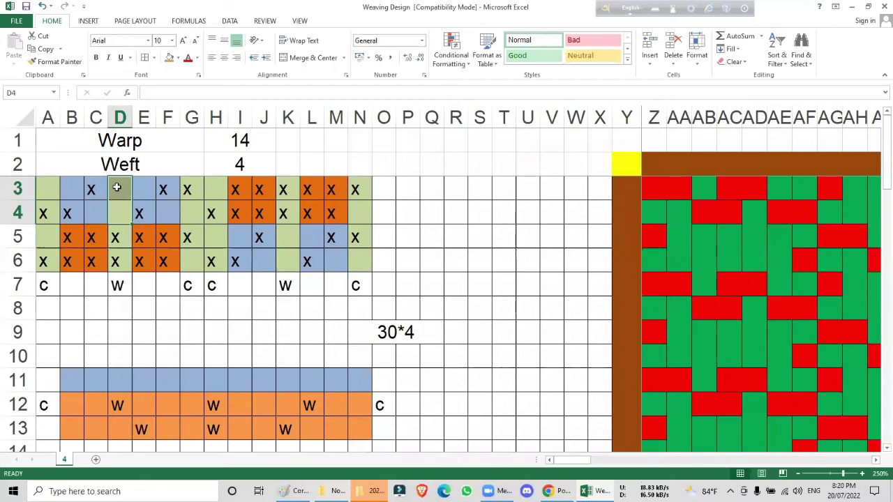
left_click(119, 239)
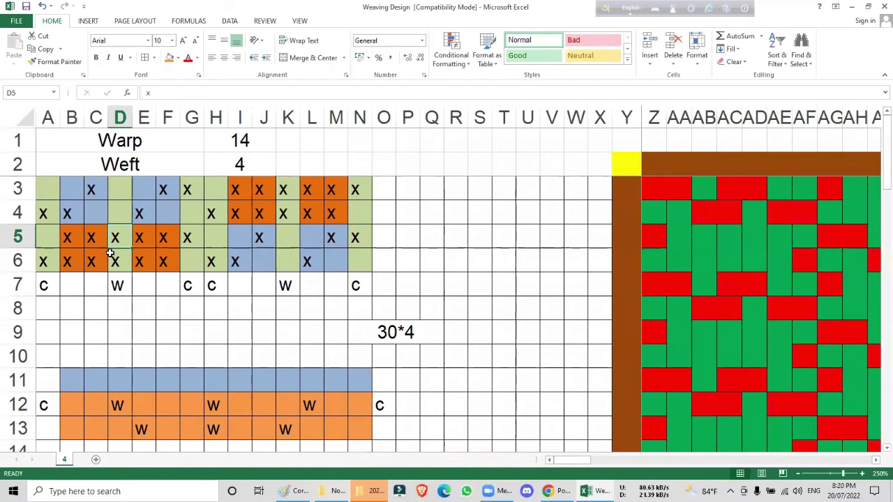
left_click_drag(116, 240, 119, 258)
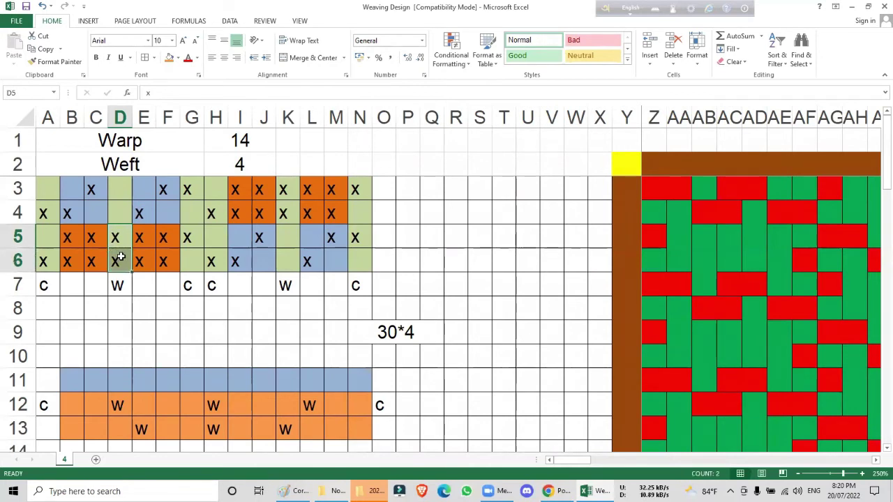
- Examine the second wadding end at K3:K4 and compare it with the w cells in rows 12 and 13
left_click_drag(286, 190, 286, 213)
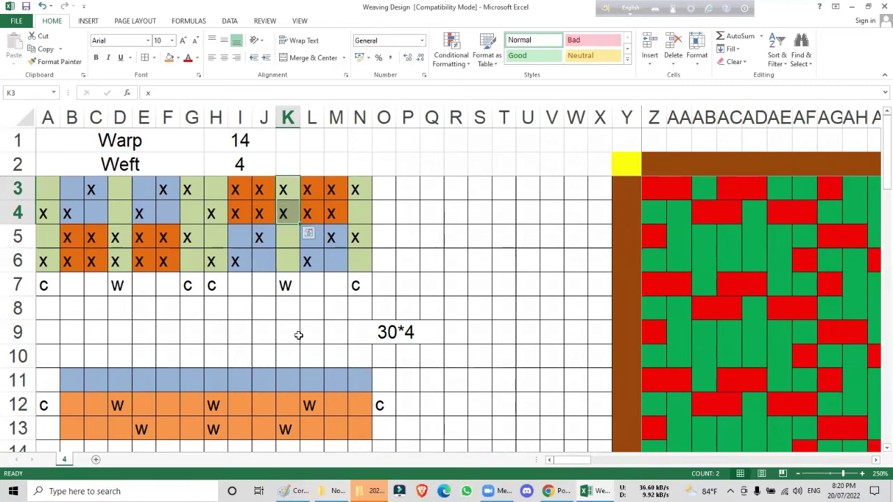
scroll(307, 303, "down", 2)
scroll(285, 309, "up", 1)
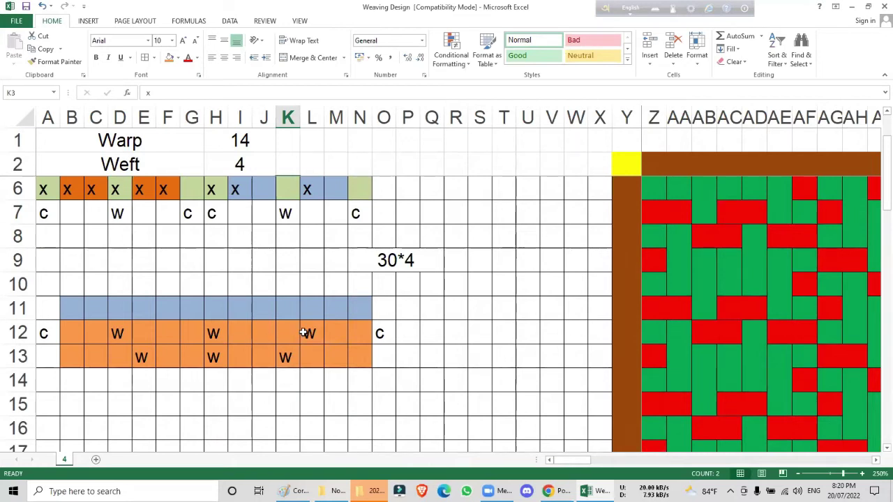
scroll(305, 333, "up", 1)
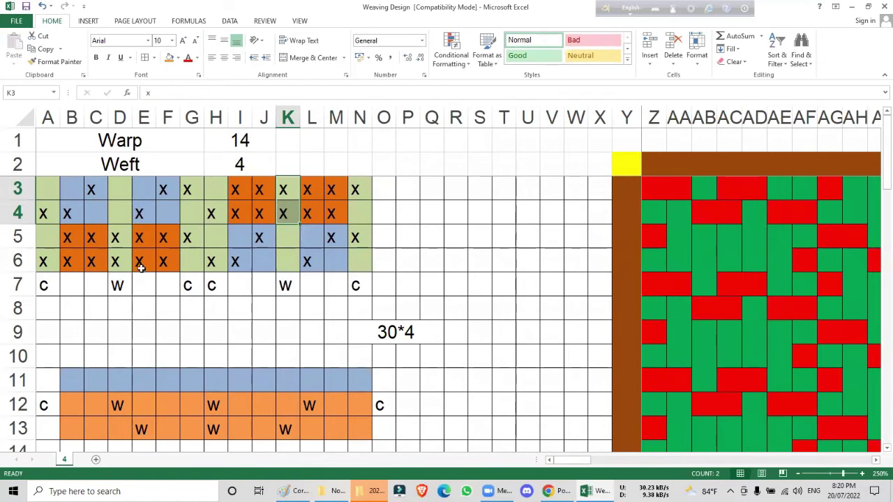
- Move the first cord's wadding marks in row 7 by entering w in C7 and E7 and clearing D7
left_click(116, 287)
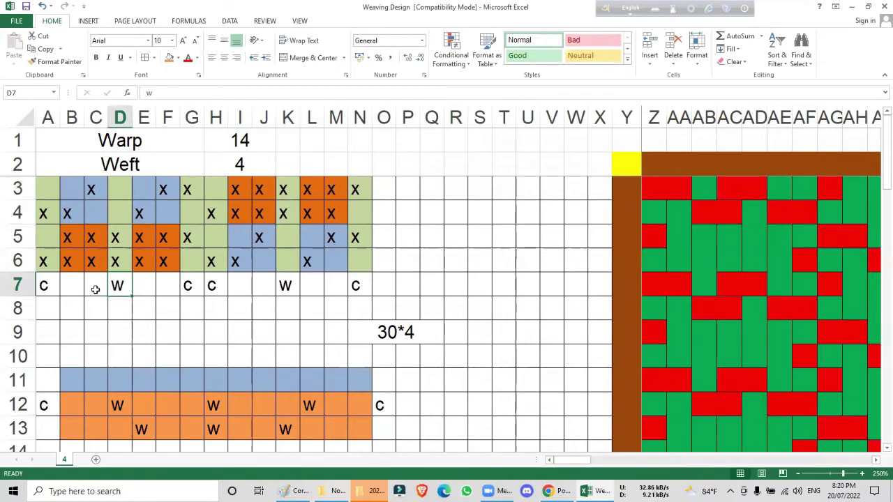
left_click(96, 289)
type("w")
left_click(143, 282)
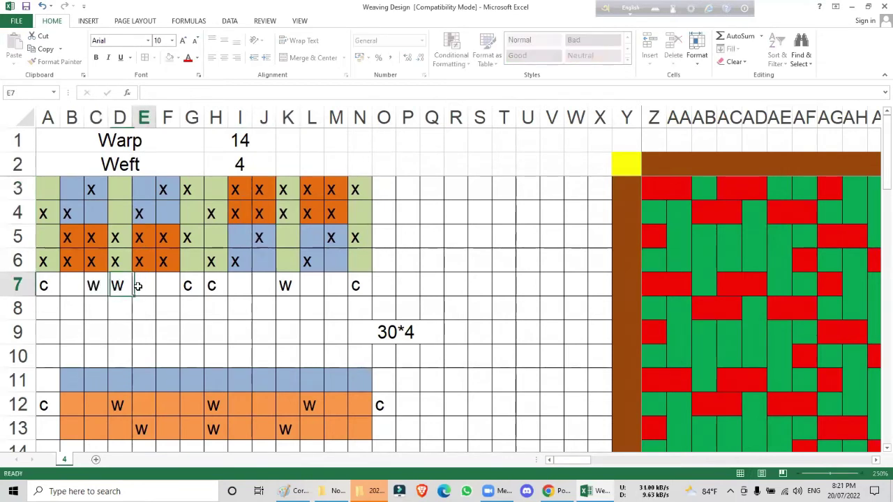
type("w")
left_click(126, 293)
key("Delete")
left_click(148, 324)
- Enter w in J7 and L7 for the second cord and clear the w in K7
left_click(259, 287)
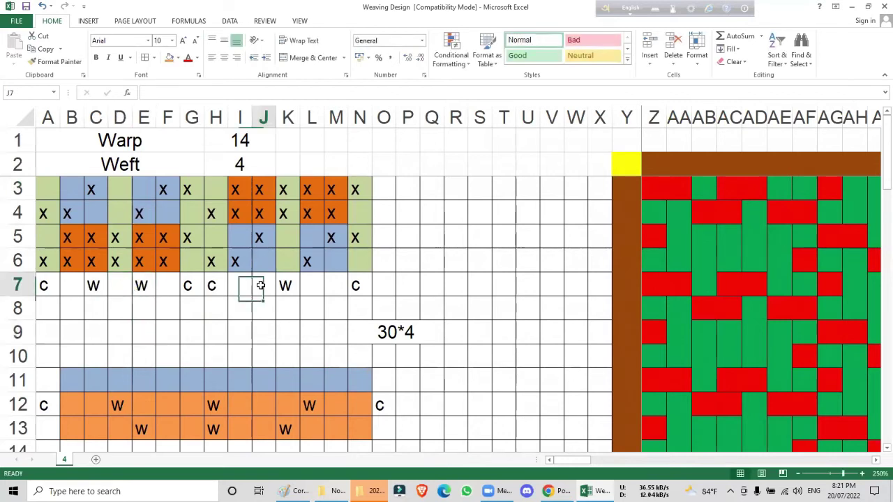
type("w")
left_click(312, 286)
type("w")
key("Left")
key("Delete")
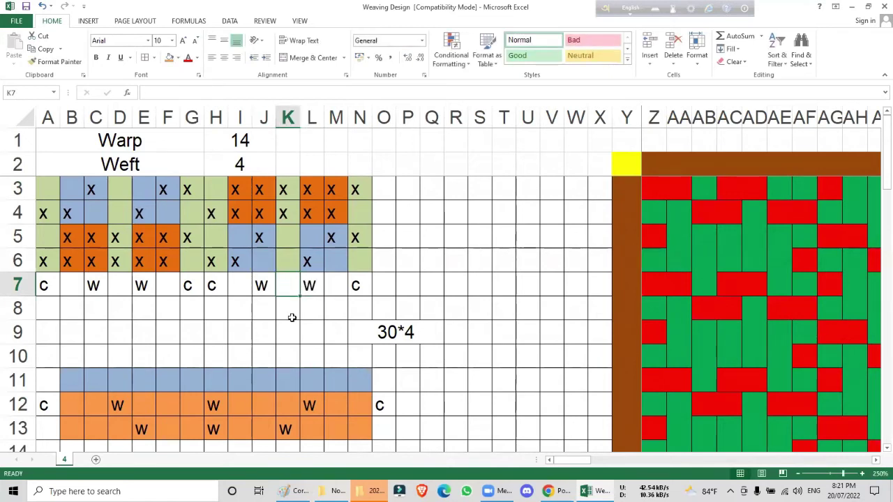
key("Down")
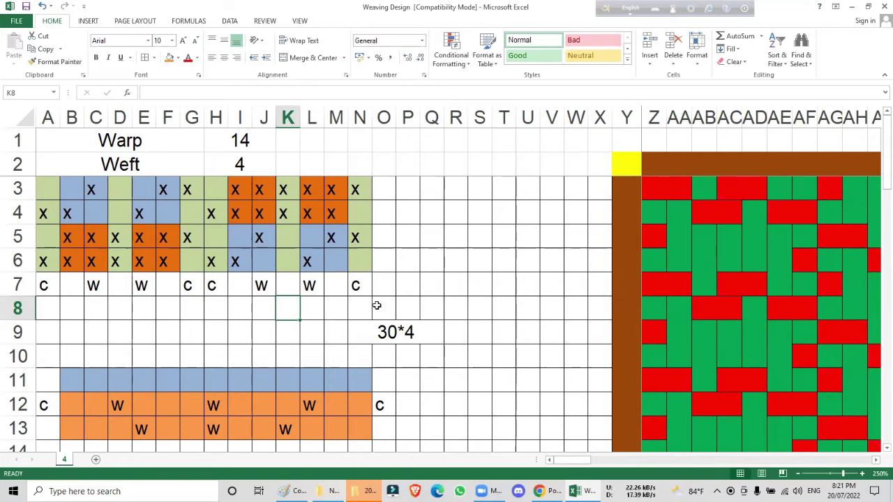
- Review the 30*4 repeat size in row 9 against the cross-section diagram in rows 11 to 13
left_click(394, 328)
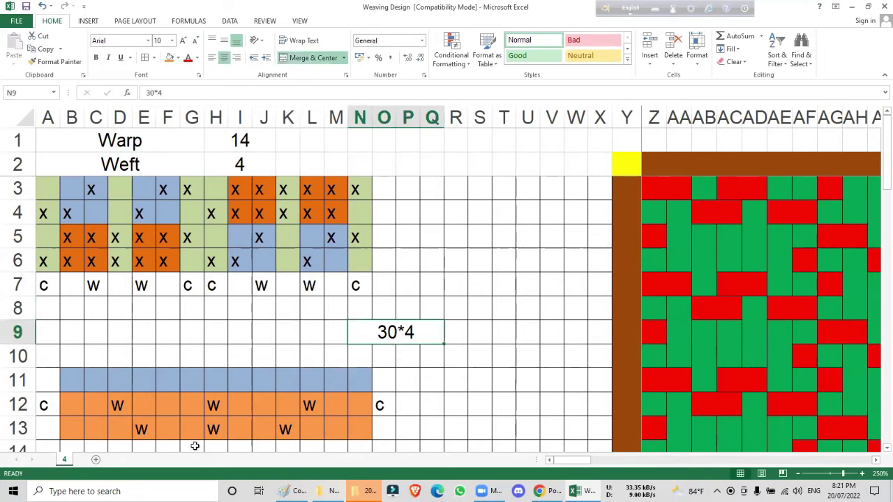
scroll(194, 446, "down", 1)
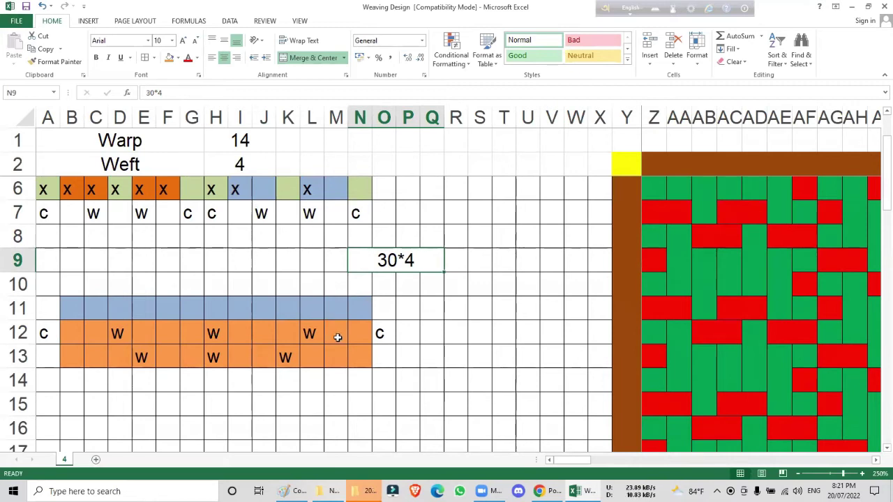
scroll(236, 310, "up", 1)
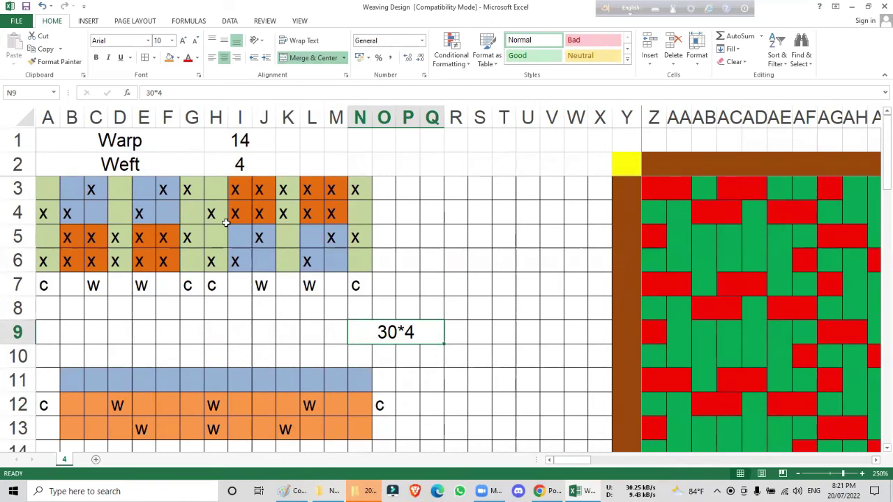
- Examine the outer cutting ends of the design in A3:A6 and N3:N6
left_click_drag(45, 188, 40, 259)
left_click(356, 189)
left_click_drag(359, 203, 357, 268)
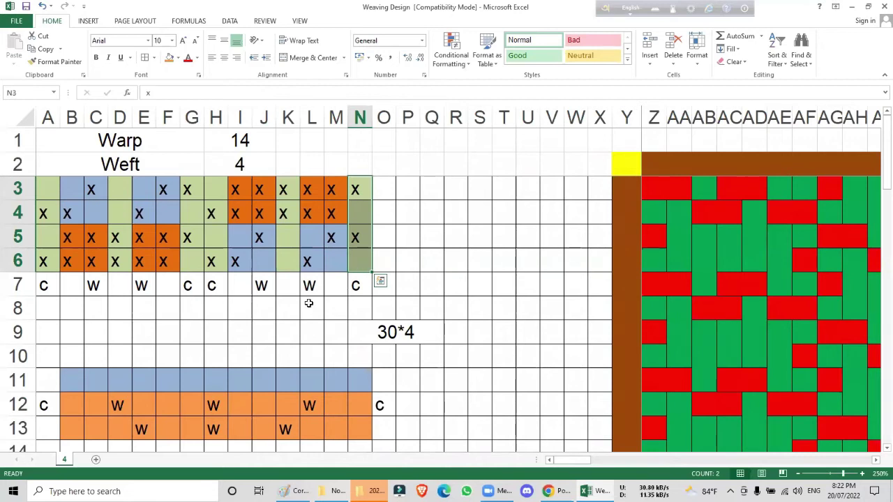
scroll(197, 332, "down", 1)
scroll(197, 332, "up", 1)
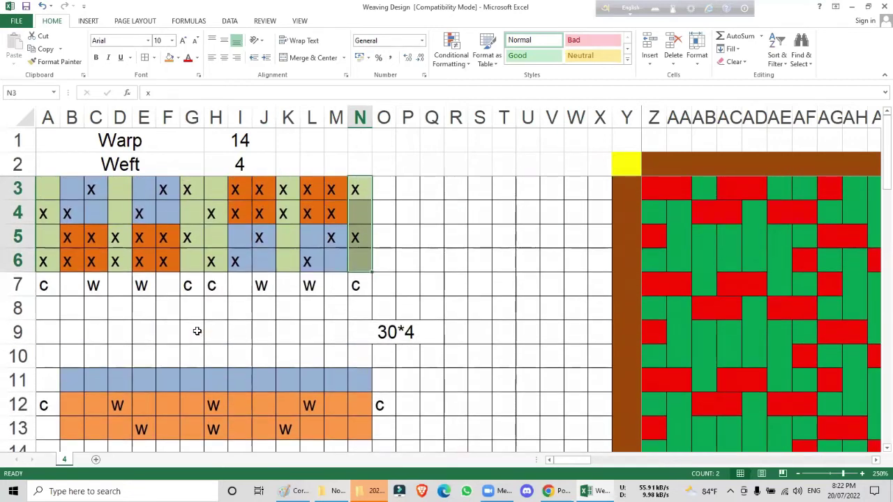
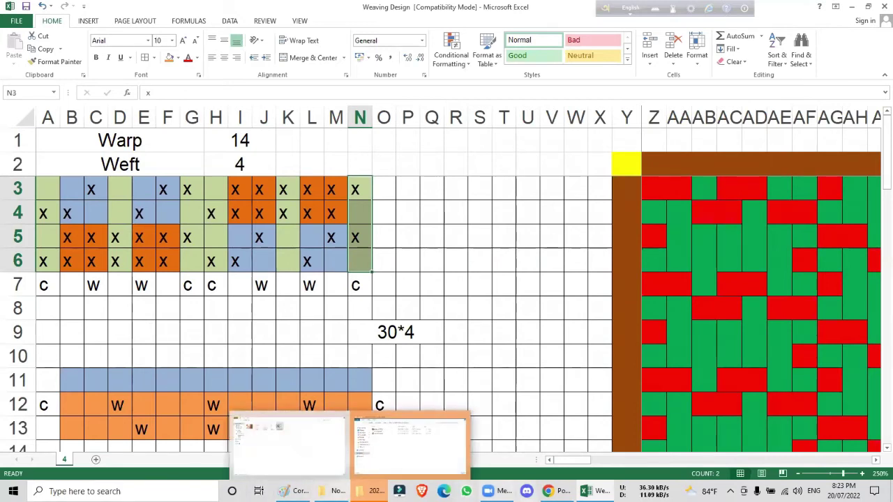
- Switch to the Cord Fabric drawing in Paint and set the text colour to red for the box under "Types of Pique"
mouse_move(597, 491)
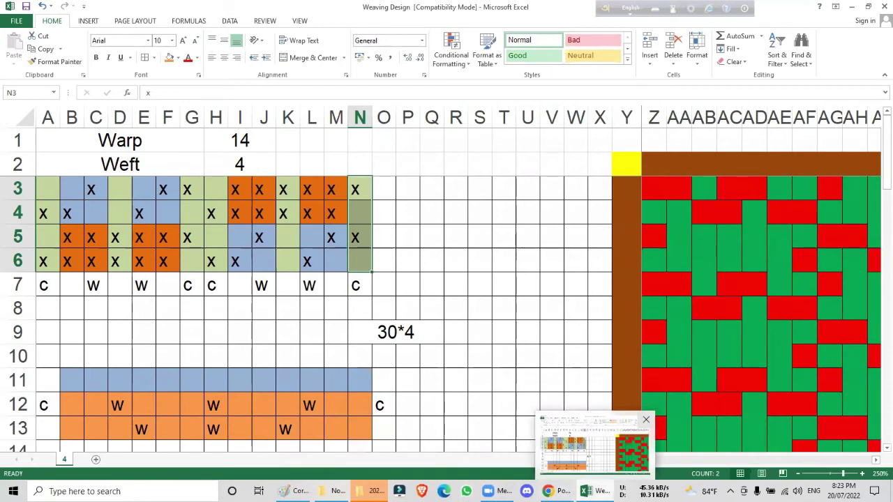
mouse_move(499, 491)
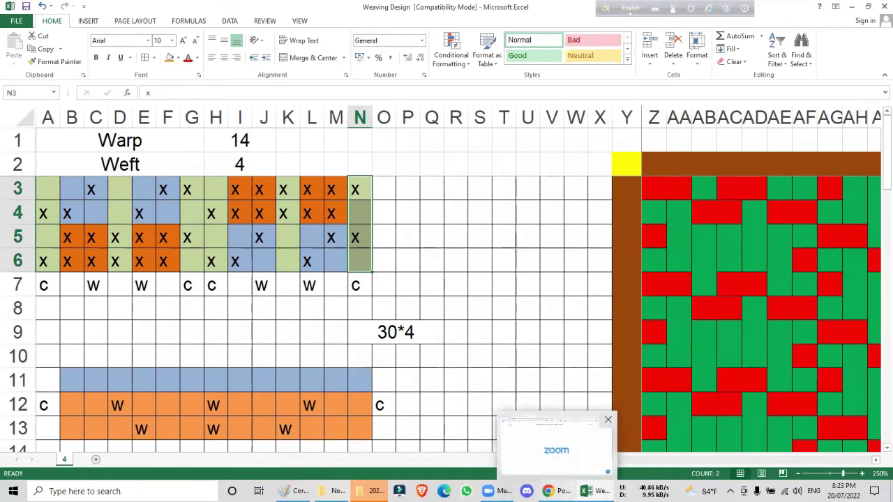
left_click(293, 491)
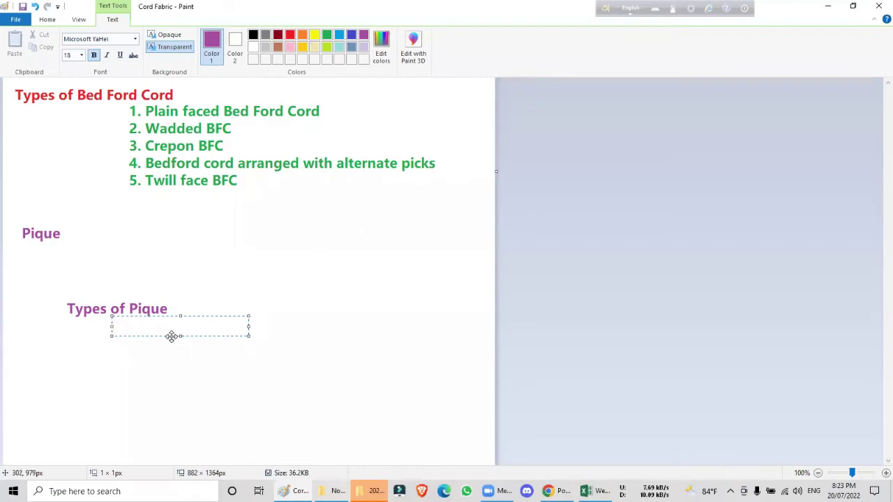
left_click(277, 47)
left_click(290, 35)
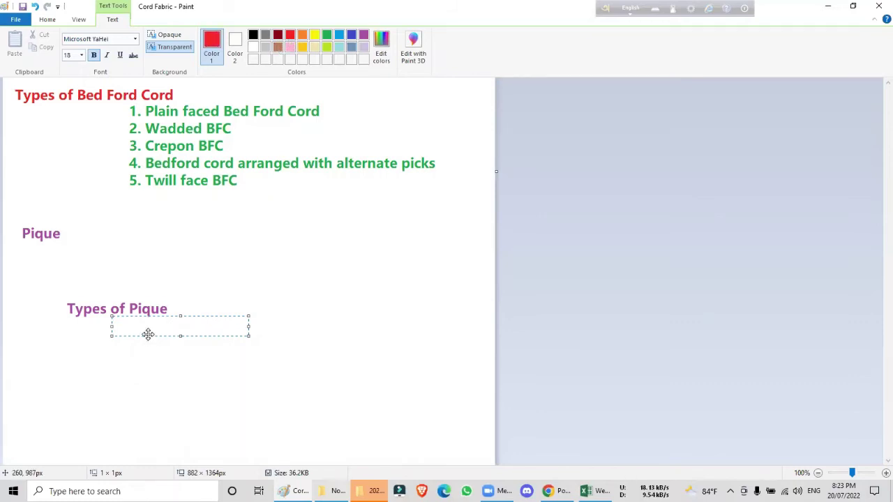
- Write the first list item "1. Ordinary Pique / Welt Structure" in the text box under "Types of Pique"
type("1. Ordinary")
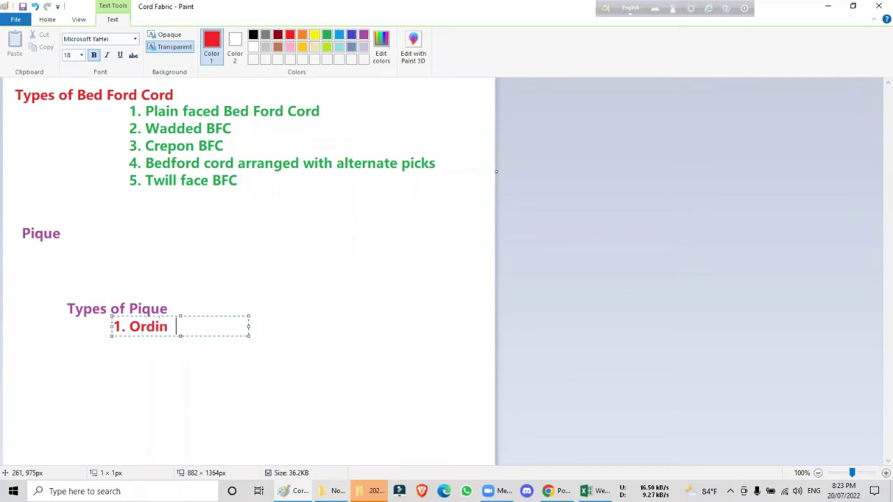
type("que ?")
key("BackSpace")
type("?")
key("BackSpace")
type("/")
type(" Se")
type("lt")
key("BackSpace")
key("BackSpace")
key("BackSpace")
key("BackSpace")
type("Welt")
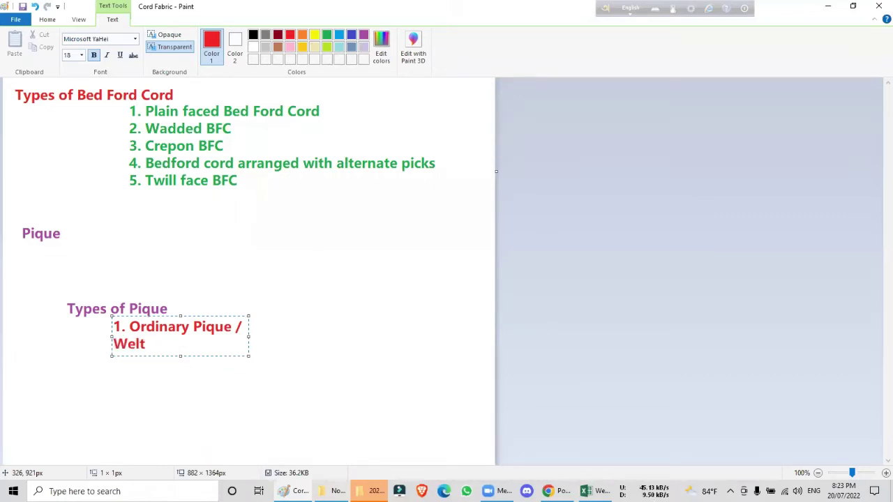
type(" Structure")
- Add the item "2. Weft Wadded Welts" with the line "or Loose back wadded weft structure" beneath it
key("Return")
type("2. ")
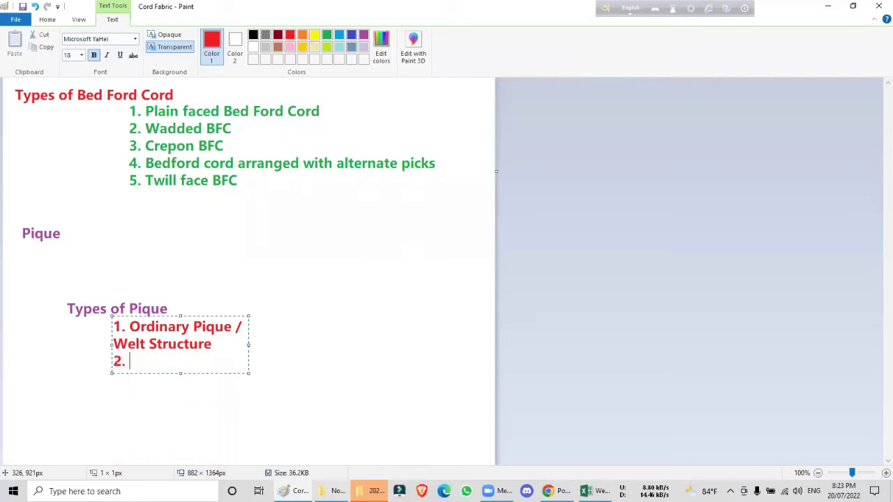
type("Wef")
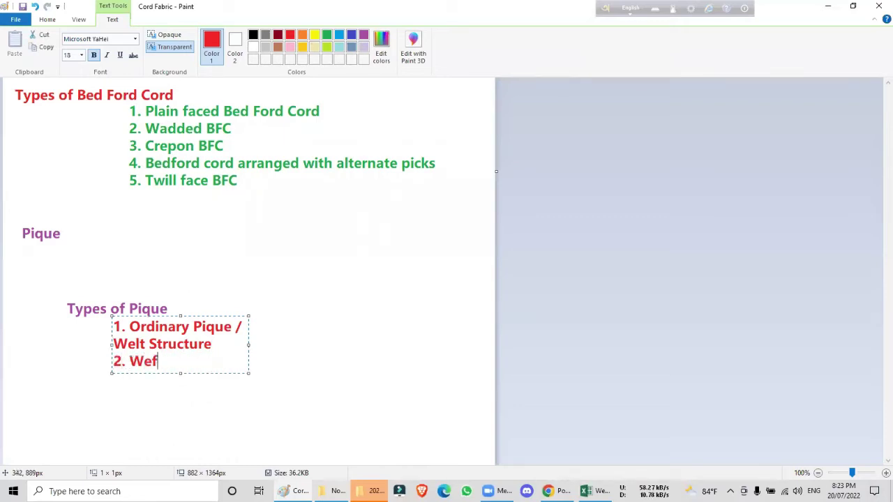
type("t Wadded Welts")
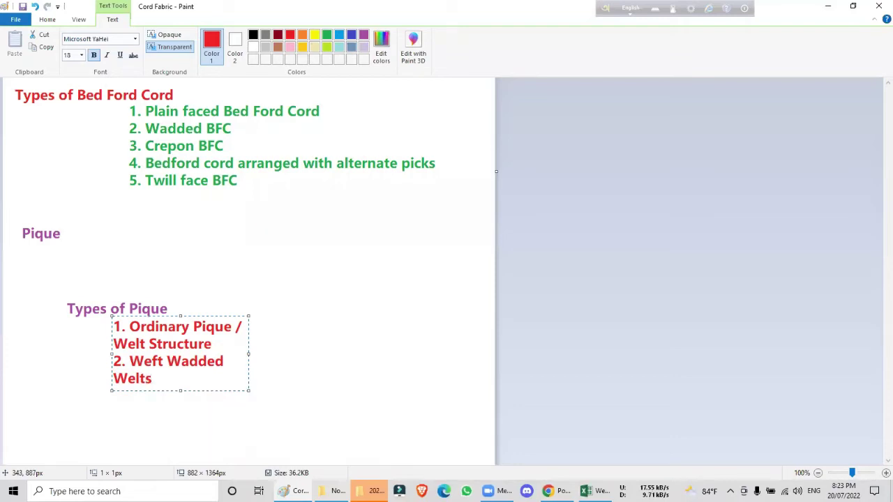
key("Return")
type("or Loose")
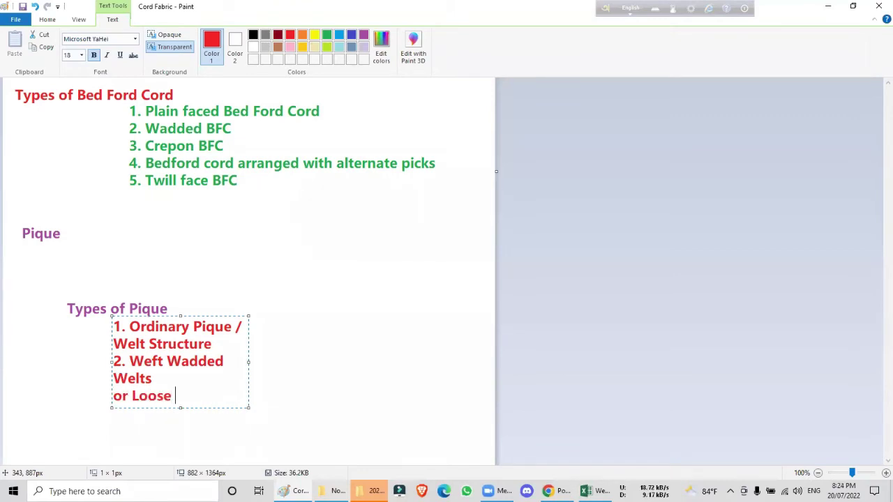
type(" back a")
key("BackSpace")
type("wadded weft ")
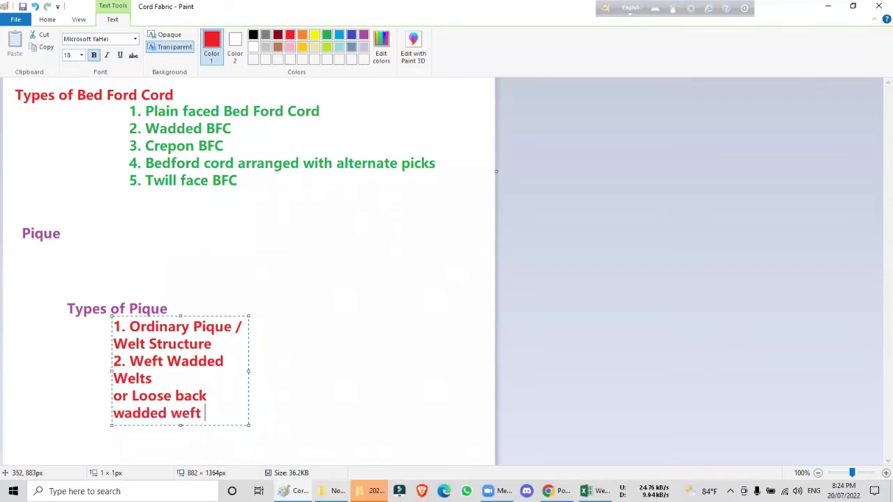
type("structure")
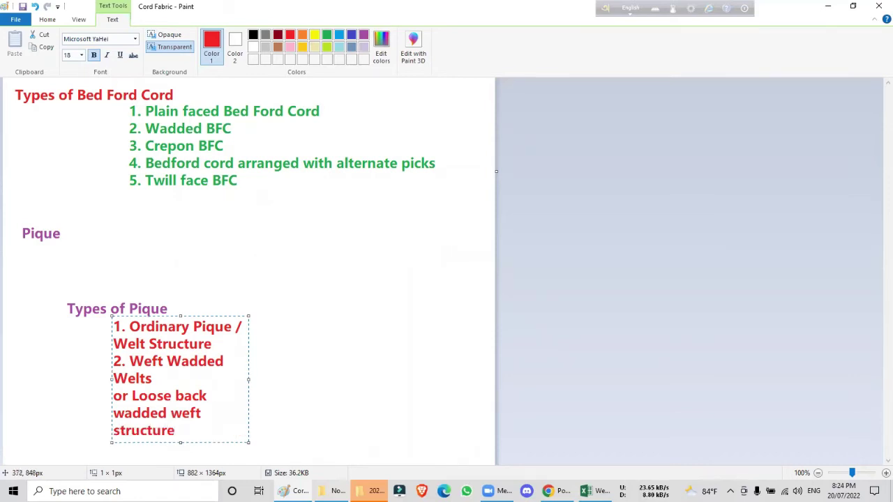
- Insert the line "or Loose Back without wadding picks" directly below the first pique item
left_click(218, 342)
key("Return")
type("or Losse")
key("BackSpace")
key("BackSpace")
key("BackSpace")
type("ose")
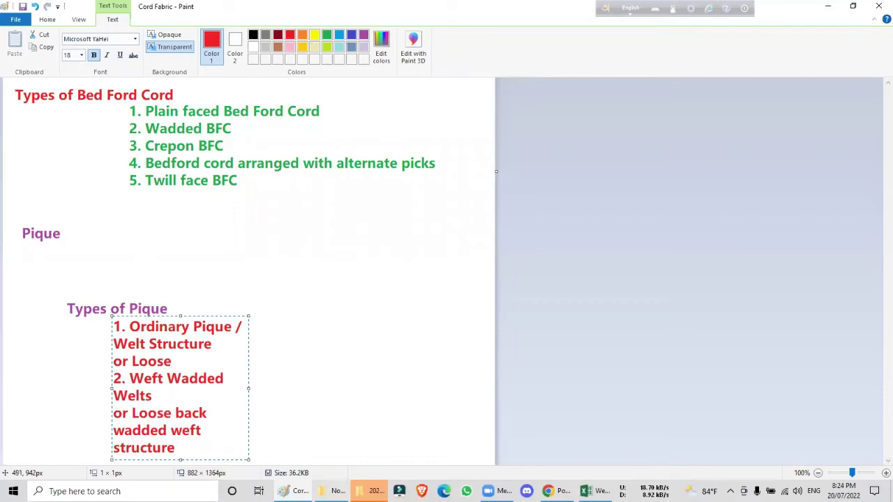
type(" Back ")
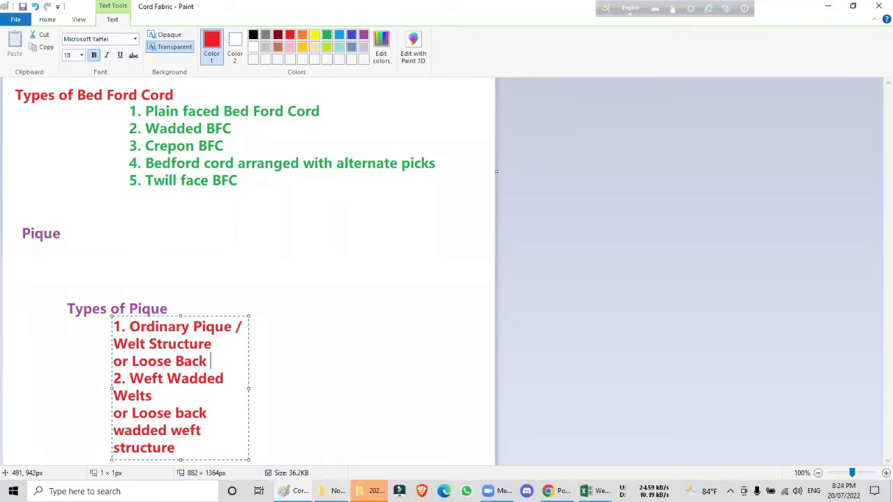
type("without ")
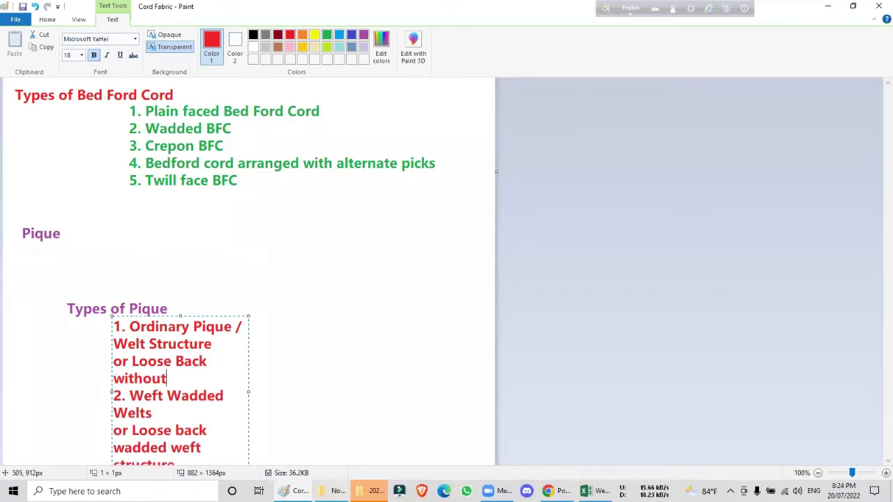
type("wadd 2. We")
key("BackSpace")
type("added")
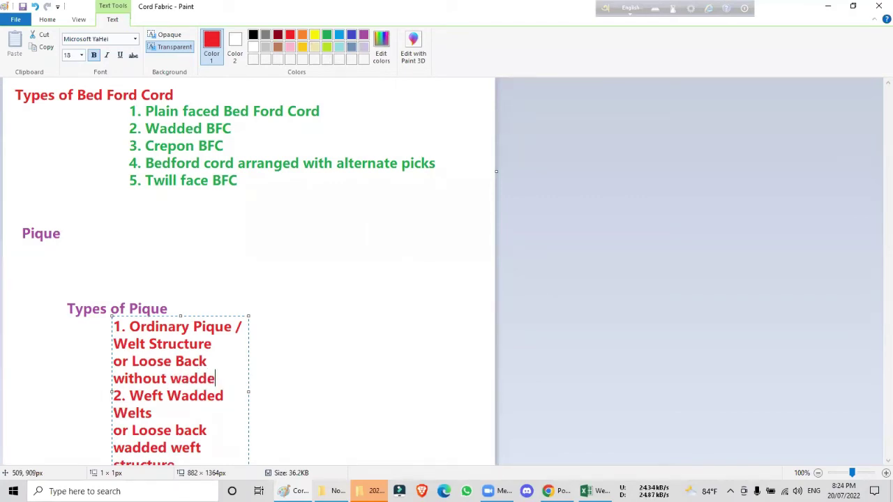
key("BackSpace")
key("BackSpace")
type("ing picks")
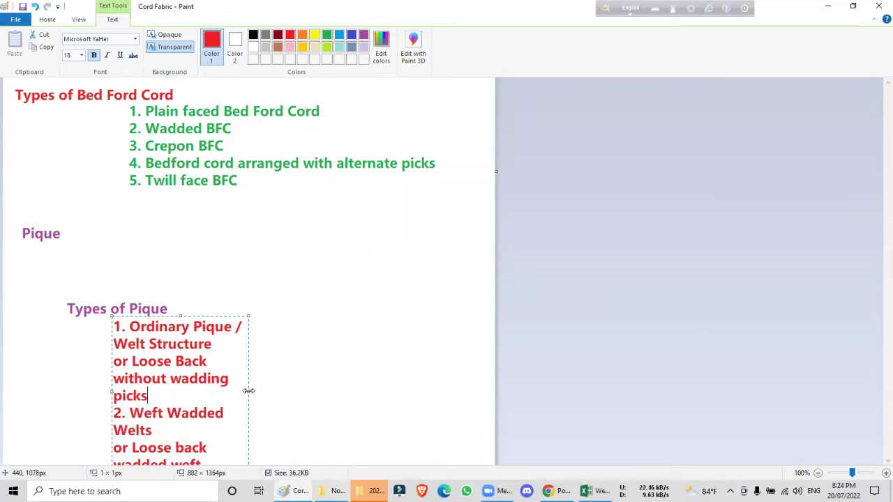
- Widen the text box almost to the canvas edge and add the item "3. Fast Back welt or pique"
left_click_drag(248, 391, 486, 391)
left_click(382, 378)
key("Return")
type("3.")
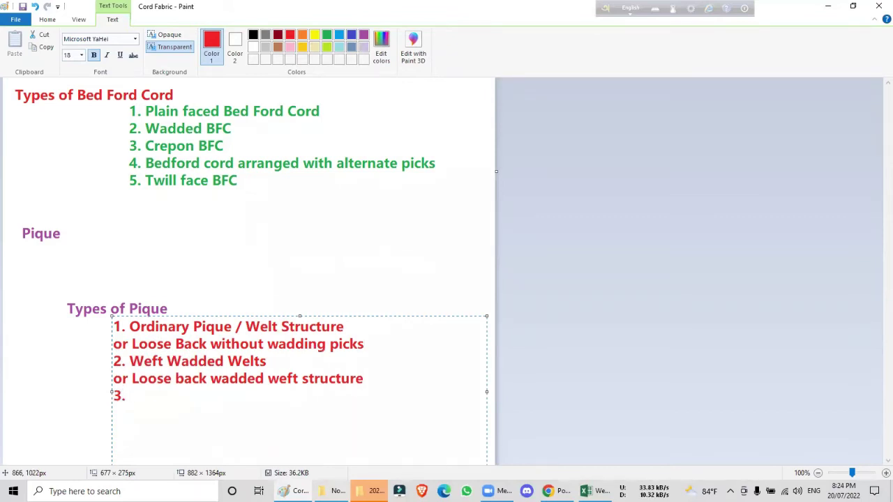
type(" Fast Back")
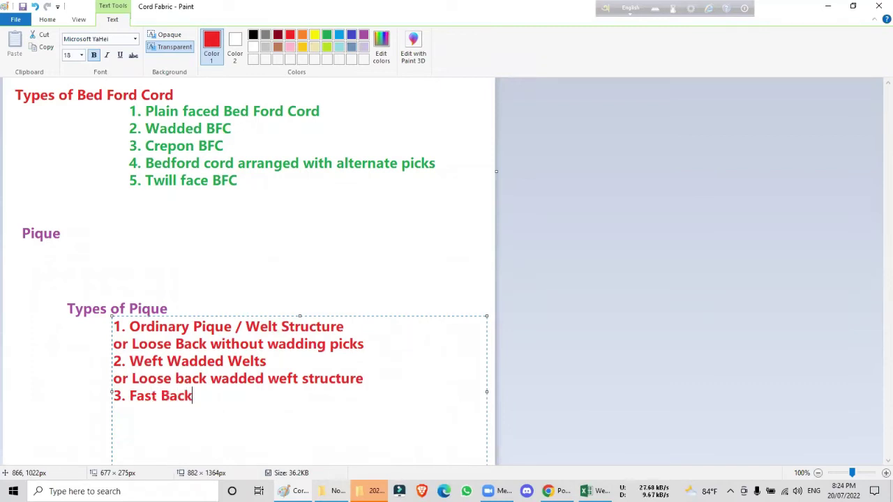
type(" welt or ")
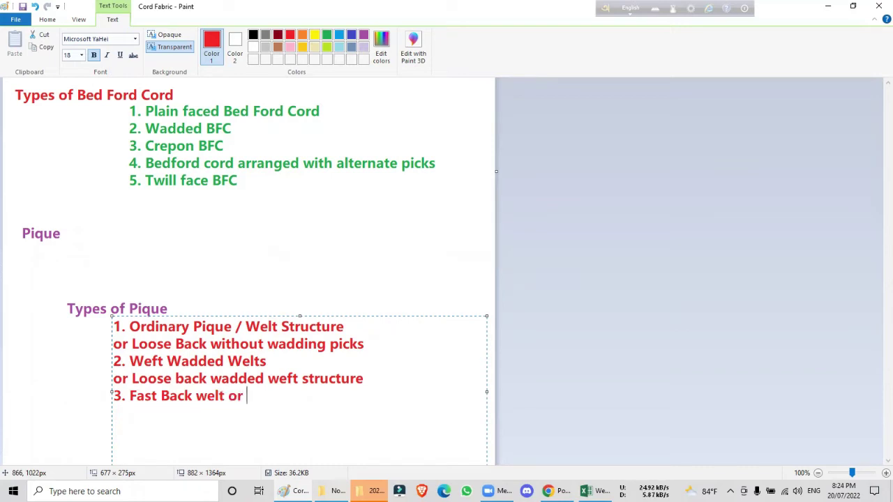
type("pique")
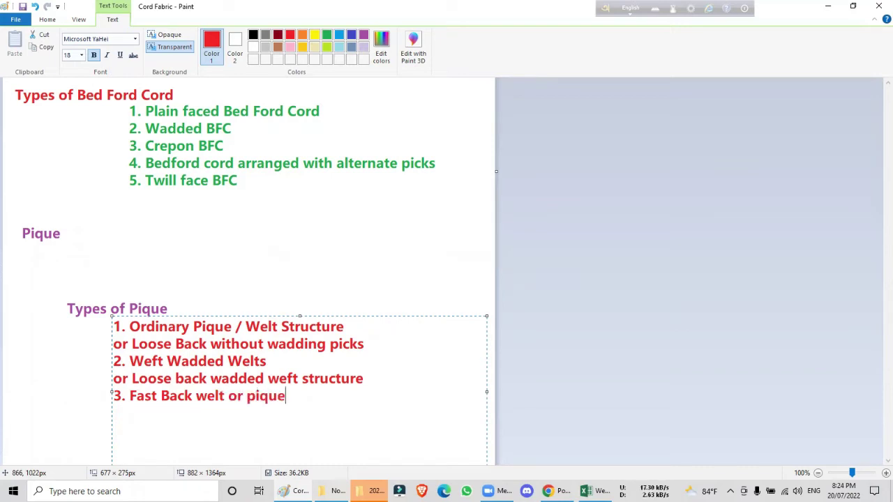
- Complete the third pique item with "structure" and add the item "4. Waved Pique Structure" below it
type(" structure ")
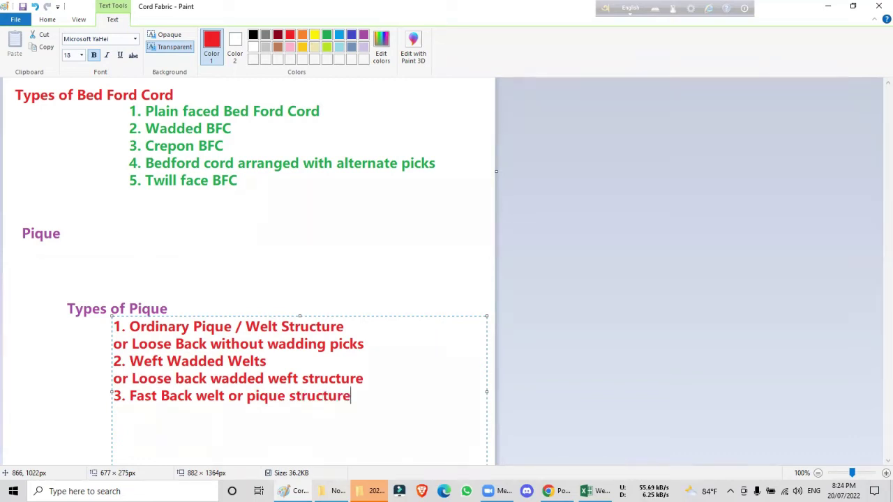
type("4. Wa")
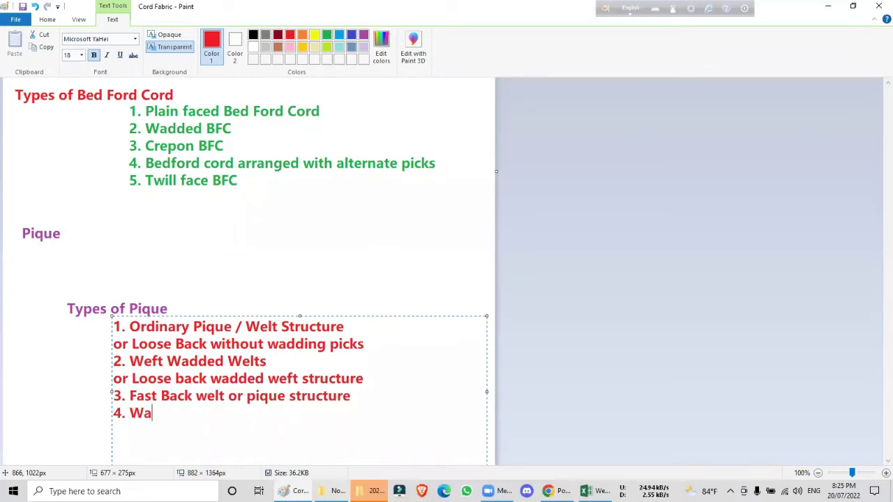
type("ved Pi")
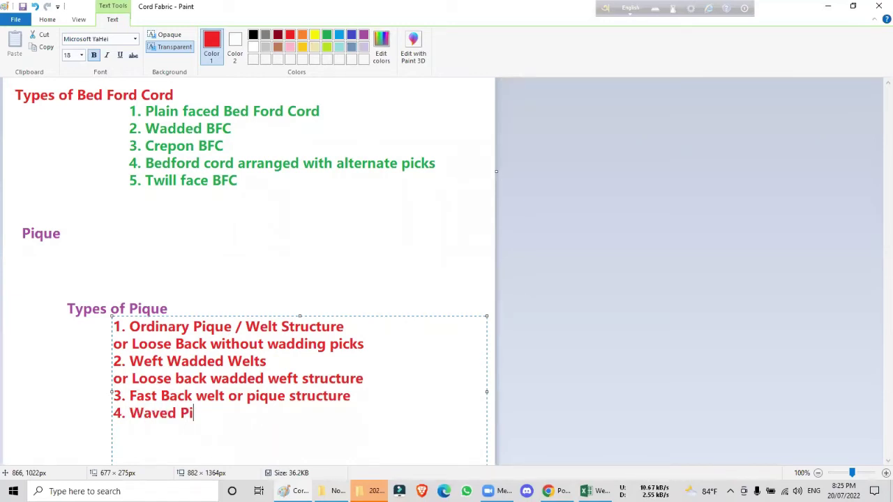
type("que Structure")
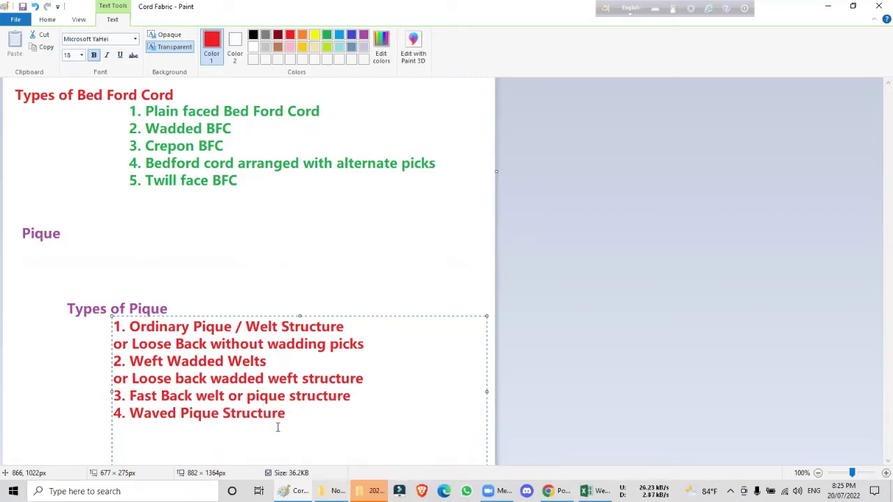
left_click(176, 279)
- Place a text box just below and beside the "Pique" heading, with dark red as its text colour
left_click_drag(65, 233, 202, 252)
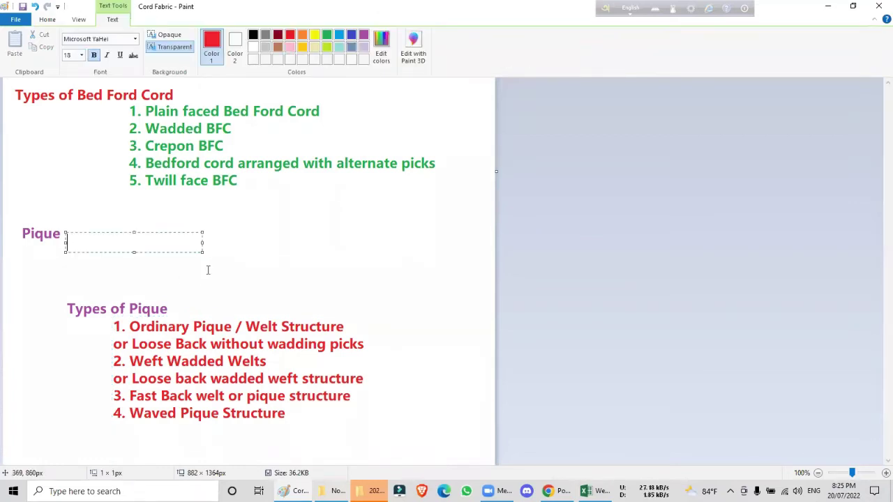
scroll(249, 282, "up", 4)
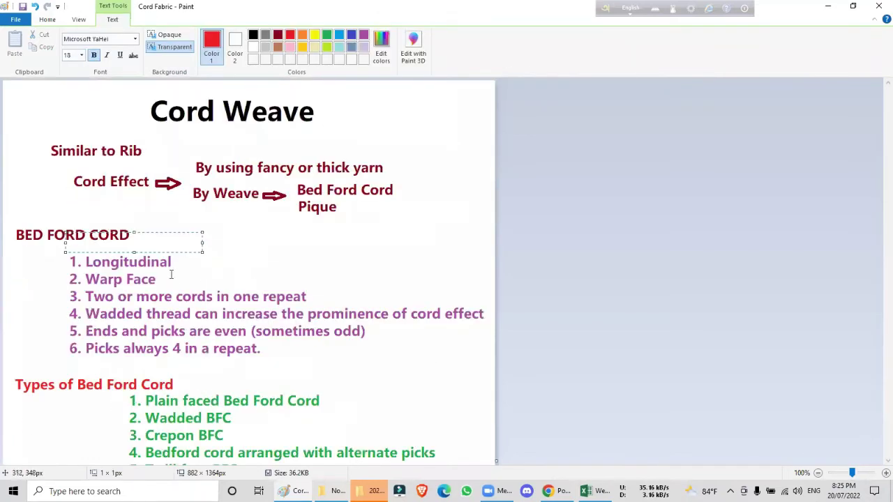
scroll(211, 293, "down", 5)
scroll(172, 296, "up", 3)
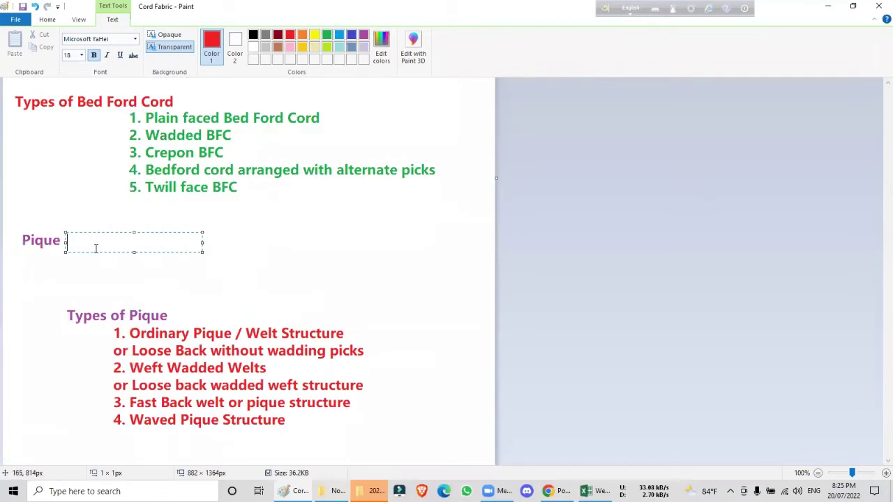
left_click(278, 34)
left_click_drag(84, 233, 85, 243)
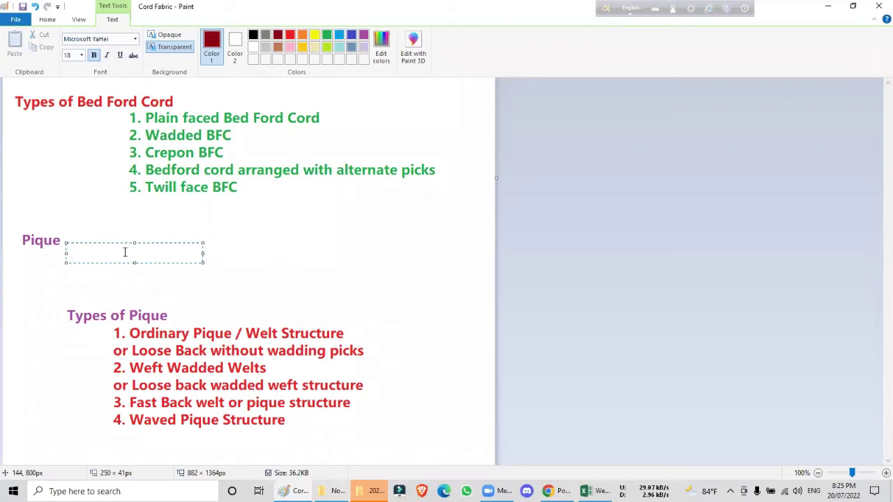
- Write "Plain and a series of back or stiching warp thread" in the text box and widen it so the text fits on one line
type("Plain and a series of")
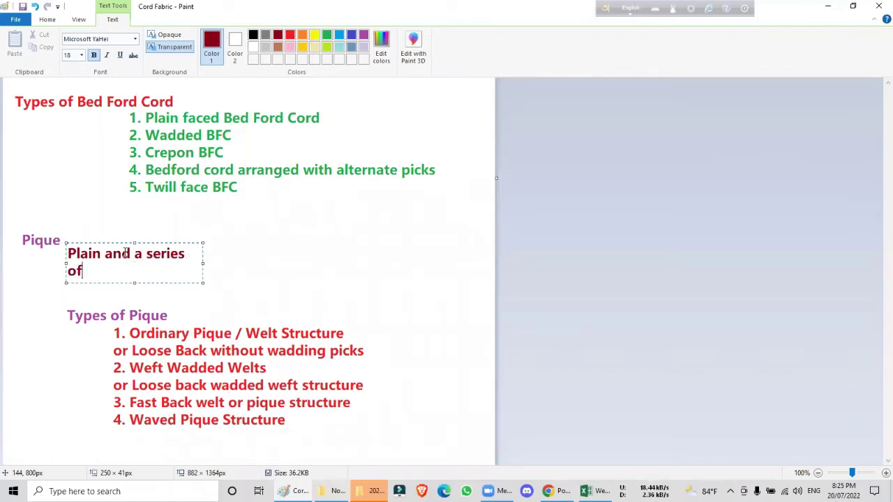
type(" back or stri")
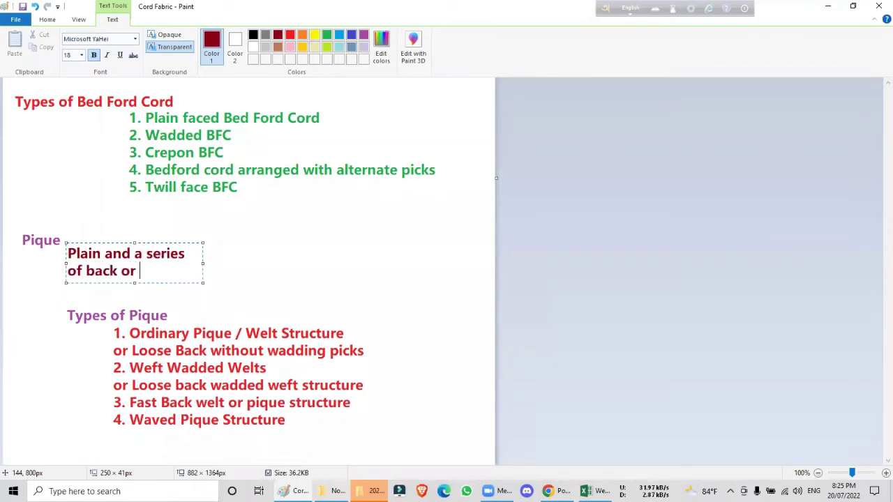
key("BackSpace")
key("BackSpace")
type("iching")
type(" warp trh")
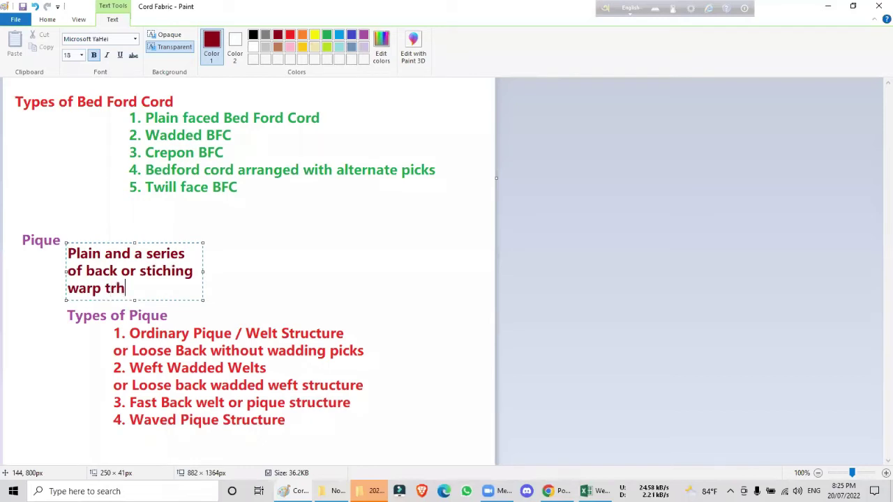
key("BackSpace")
key("BackSpace")
type("hread")
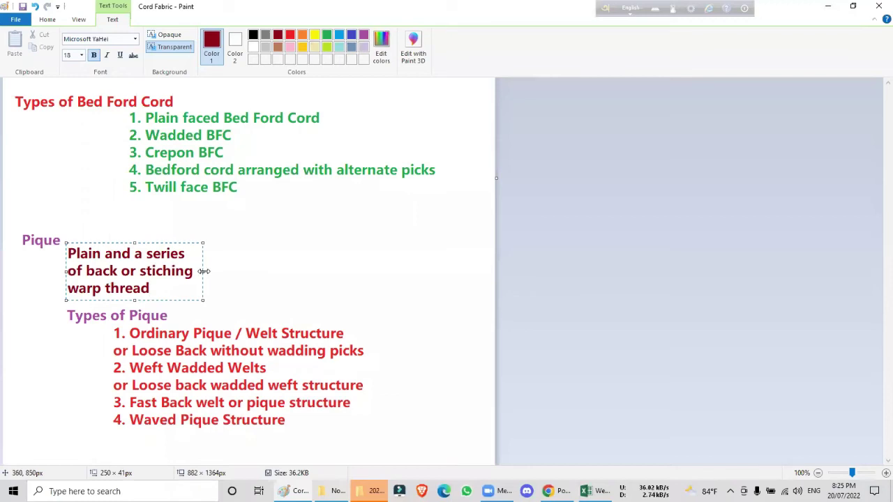
left_click_drag(204, 272, 447, 243)
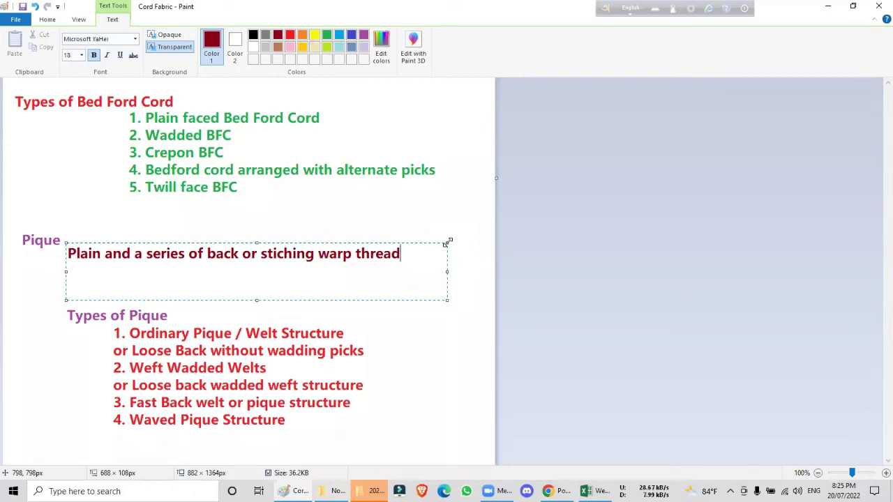
left_click(390, 359)
- Add "Sunken Line (continuous) run horizontally" in a new text box under the pique description, widened to fit one line
scroll(85, 314, "up", 4)
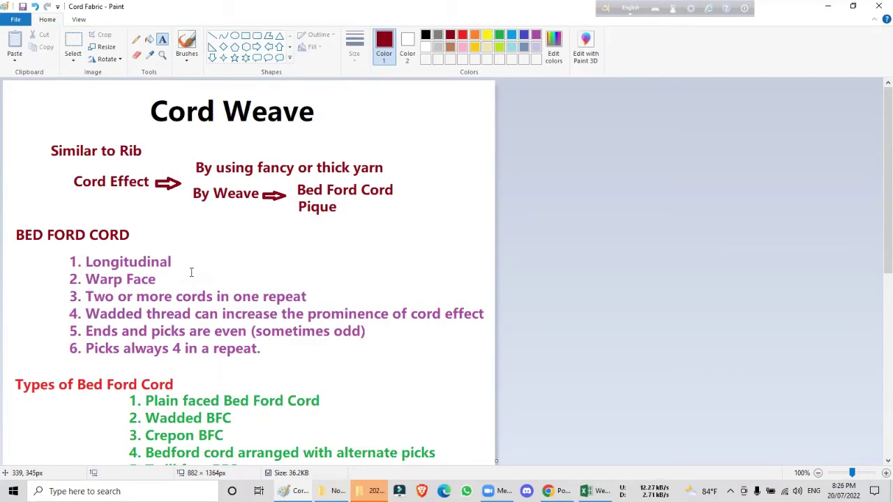
scroll(75, 318, "down", 5)
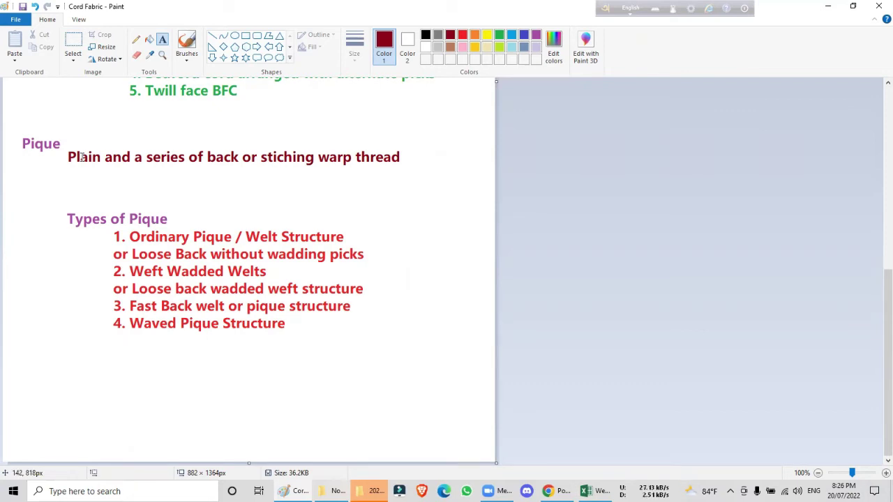
left_click(67, 175)
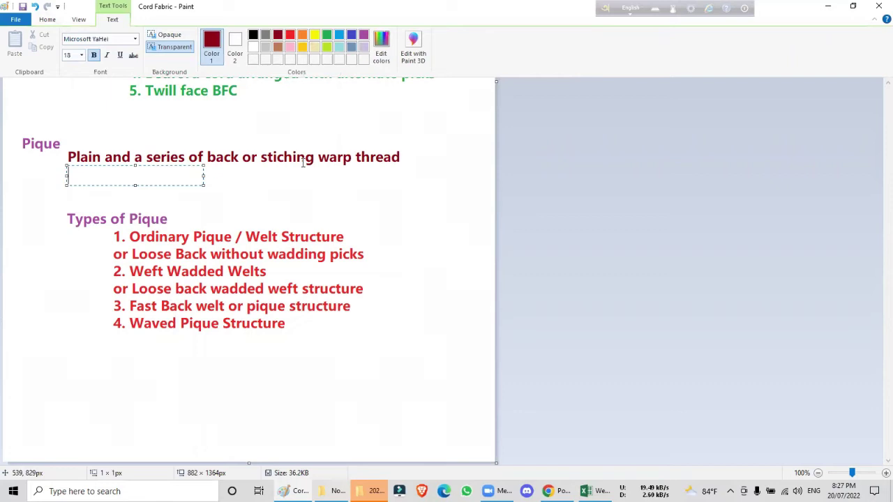
type("Sunken Line")
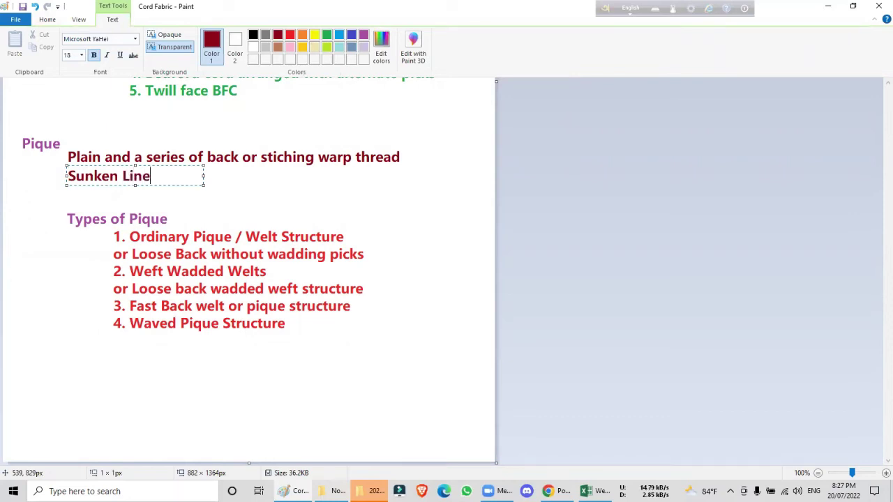
type(" (continu")
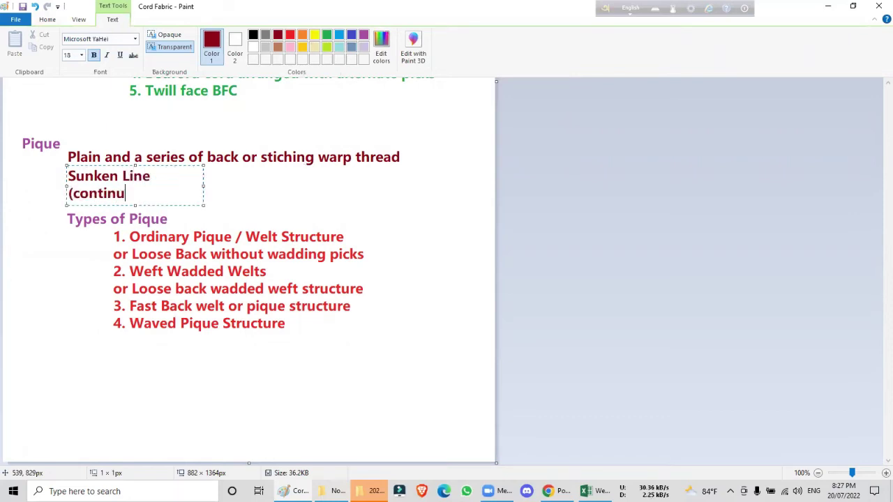
type("ous) run hori")
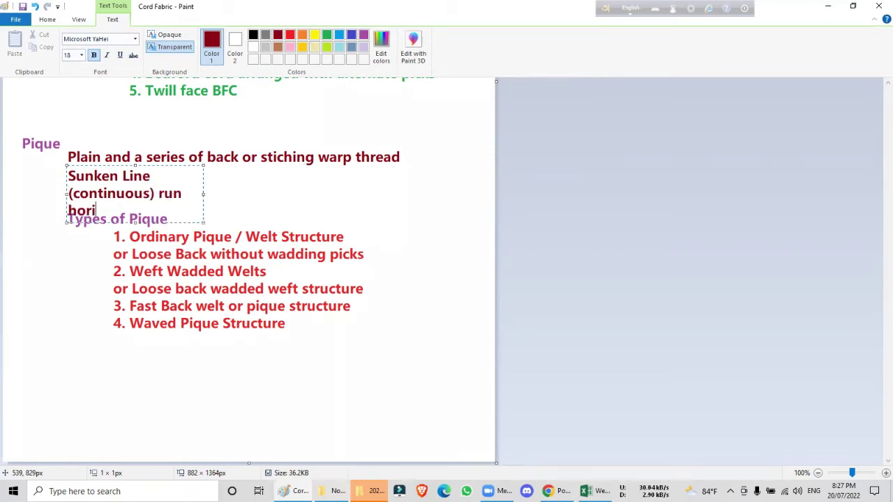
type("zontally")
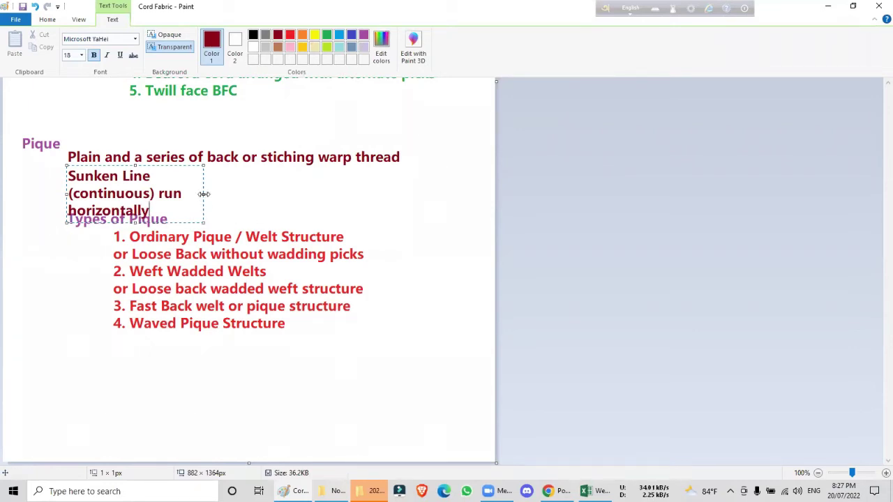
left_click_drag(203, 194, 393, 176)
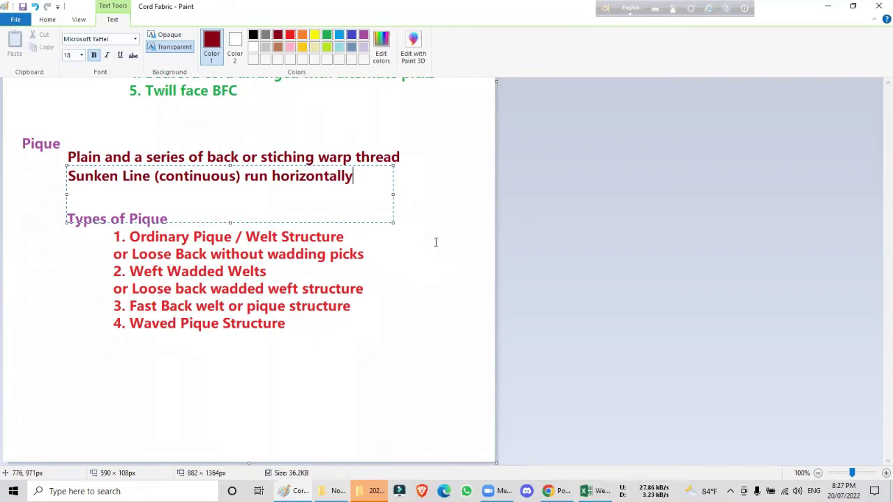
- Add the lines "One cord per repeat" and "Skip drafting" below the sunken line note
key("Return")
type("One cord per repeat")
key("Return")
type("Skit")
key("BackSpace")
type("p drafting")
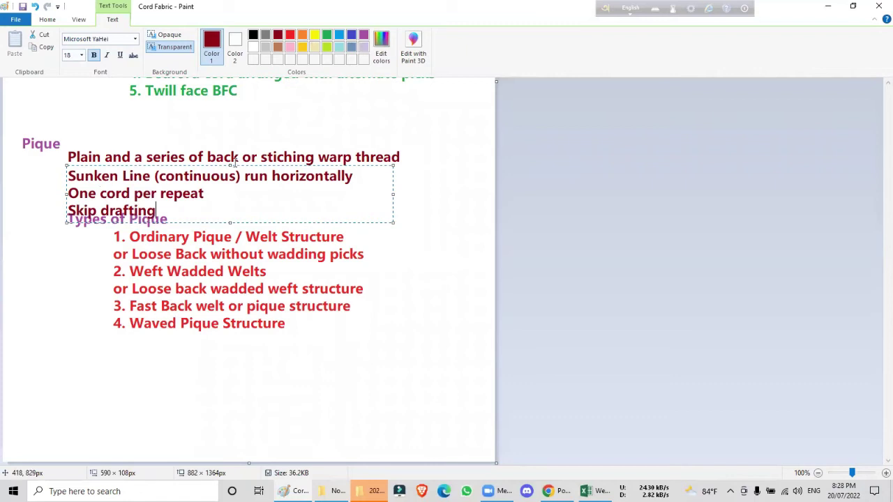
- Set the font size of the three new pique lines to 16 and save the picture
left_click_drag(164, 212, 68, 174)
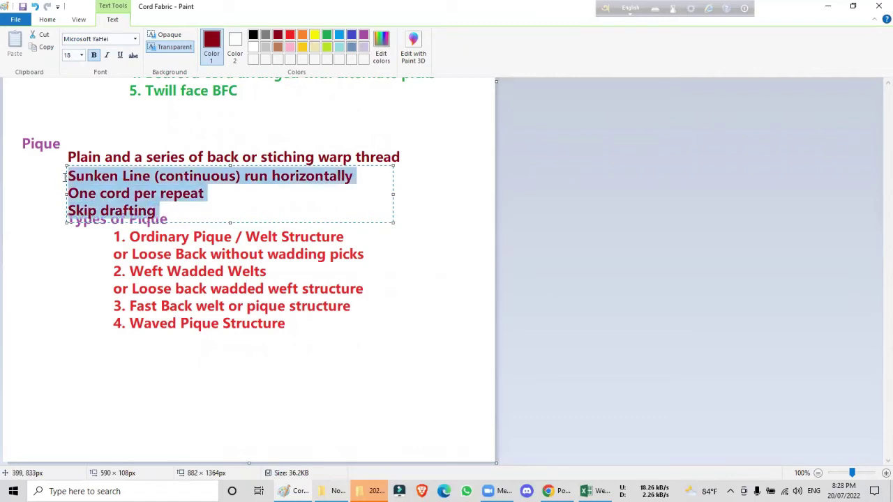
left_click(81, 56)
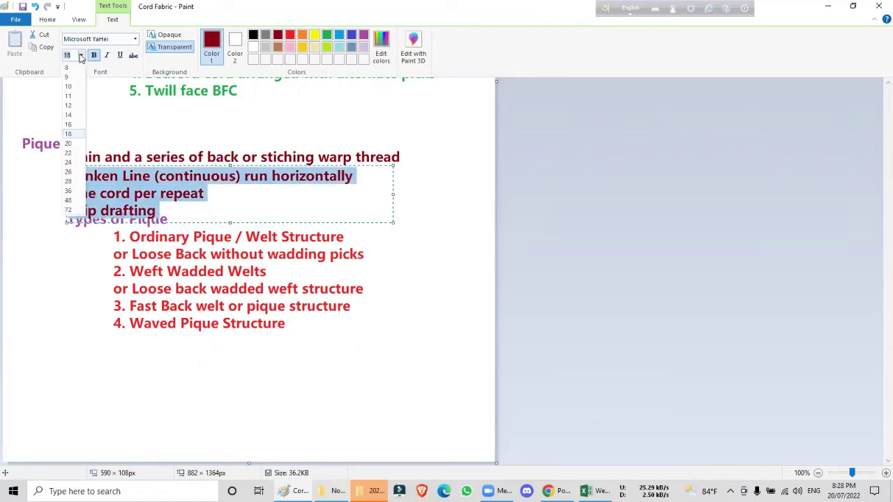
left_click(67, 124)
left_click(82, 267)
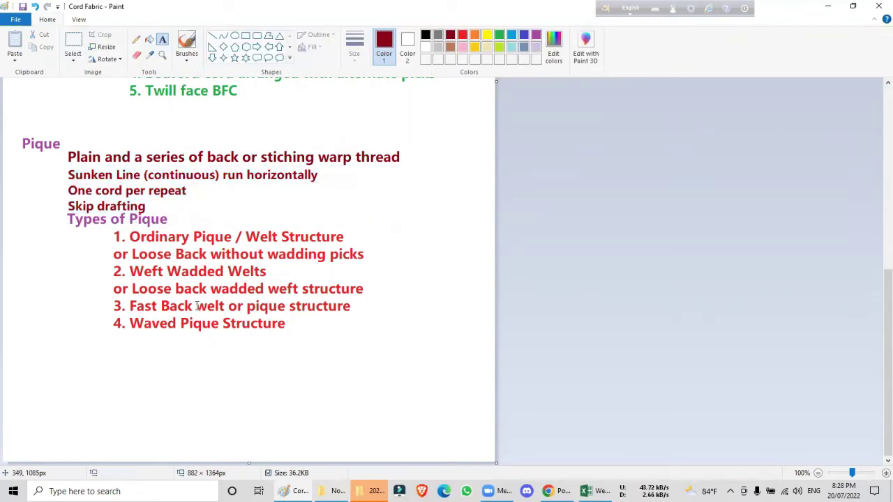
key("ctrl+s")
- Switch to the Weaving Design workbook in Excel and clear both the contents and the fill colours of cells A3:Q13
key("alt+Tab")
left_click(171, 285)
left_click_drag(51, 188, 441, 430)
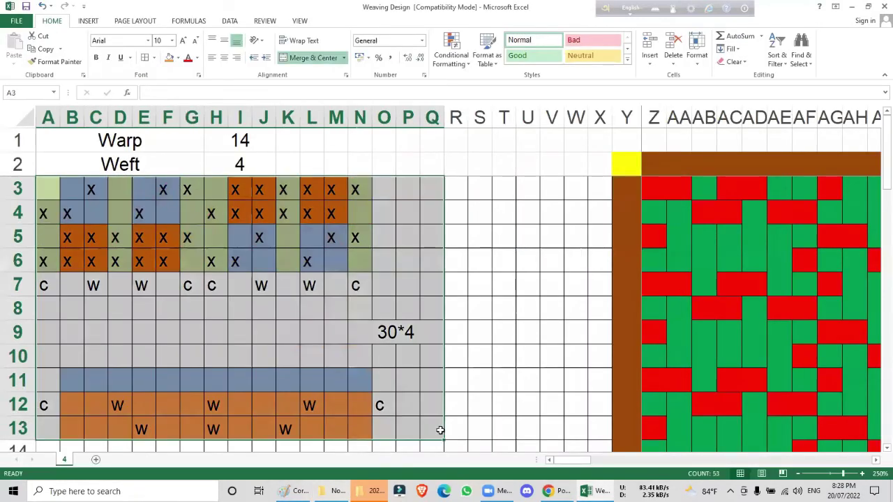
key("Delete")
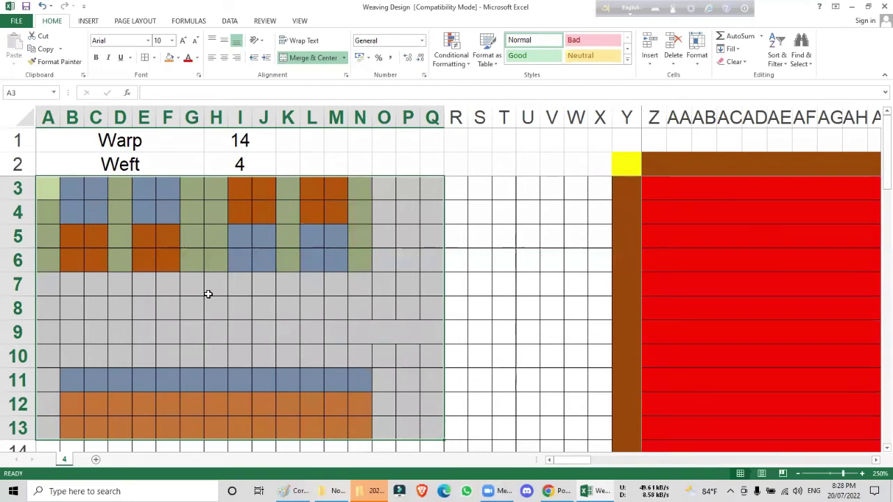
left_click(178, 58)
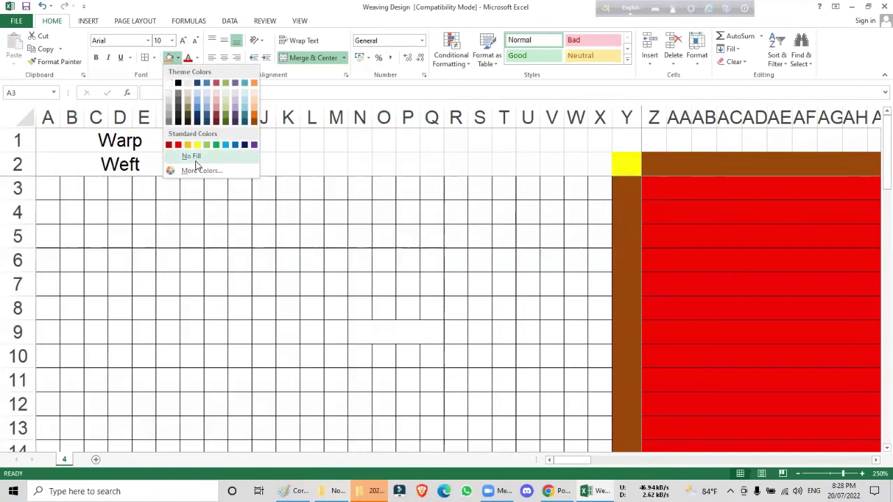
left_click(190, 157)
- Fill cells A3:F10 with dark orange to mark out the new weave repeat
left_click_drag(50, 186, 161, 355)
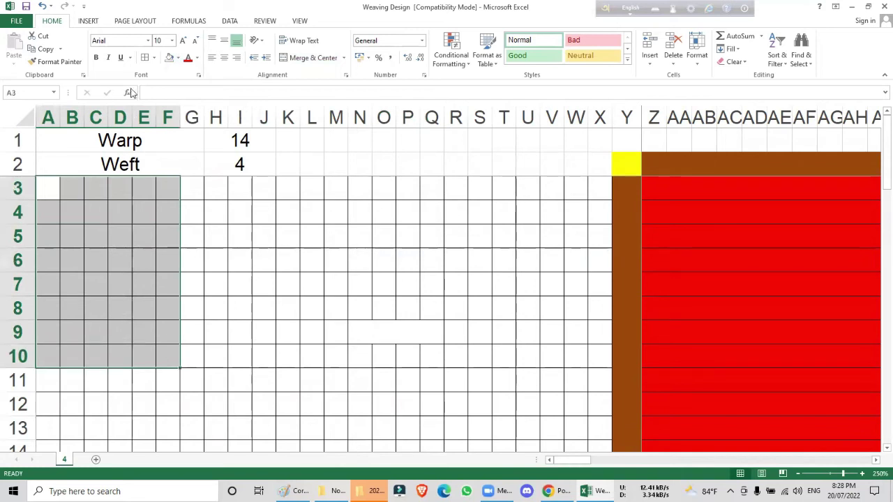
left_click(177, 57)
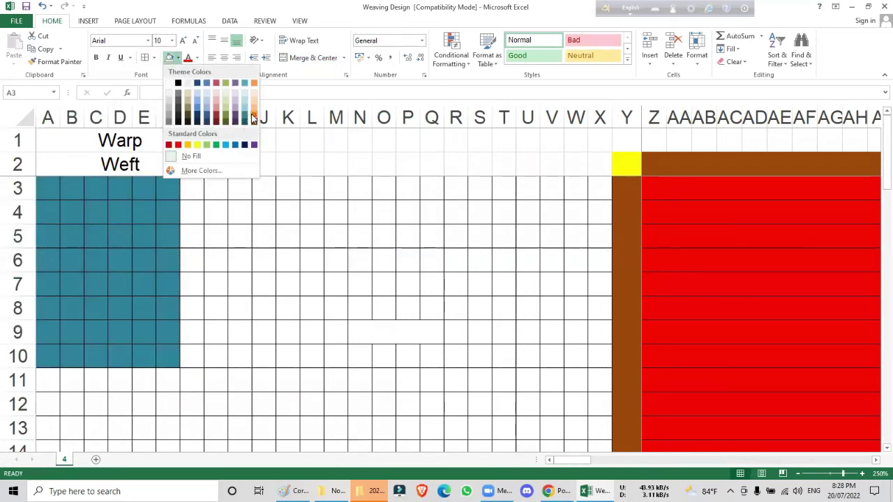
left_click(253, 119)
left_click(249, 258)
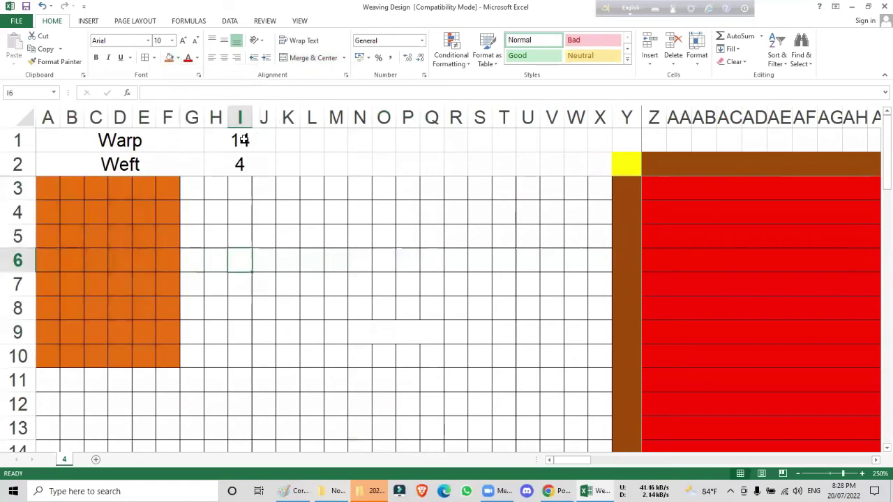
- Set the Warp count to 6 and the Weft count to 8
left_click(243, 139)
type("6")
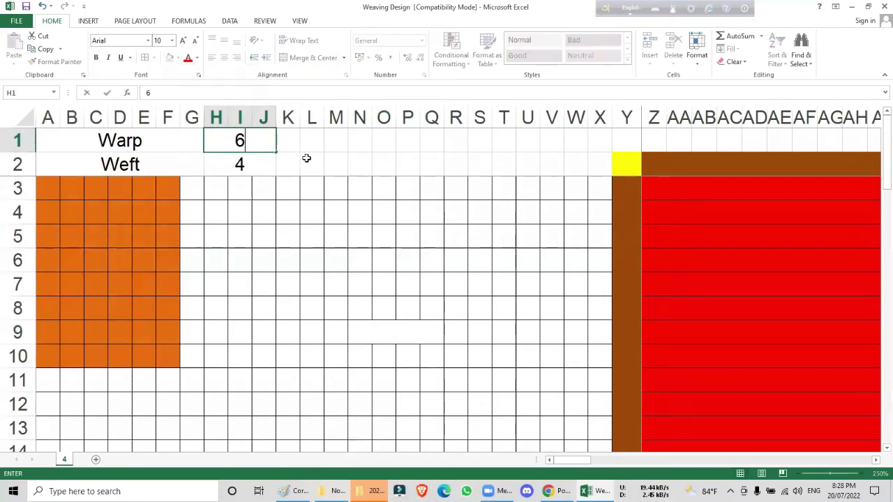
key("Return")
type("8")
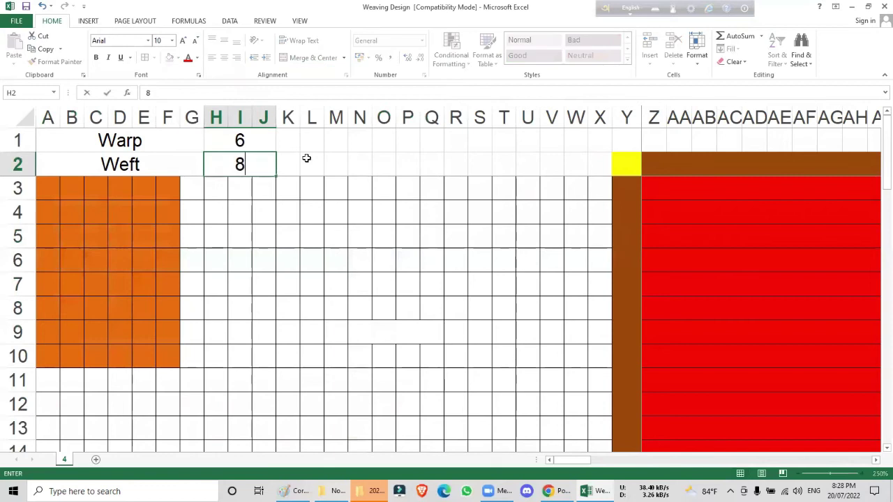
key("Return")
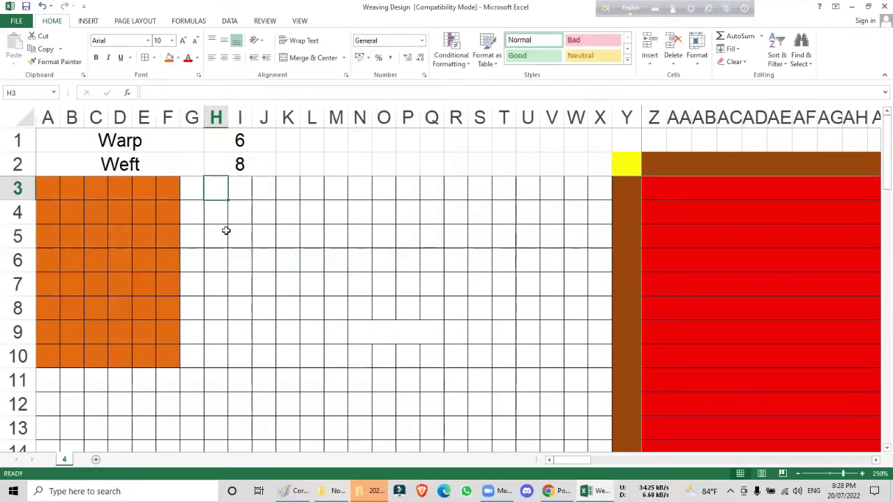
left_click(147, 253)
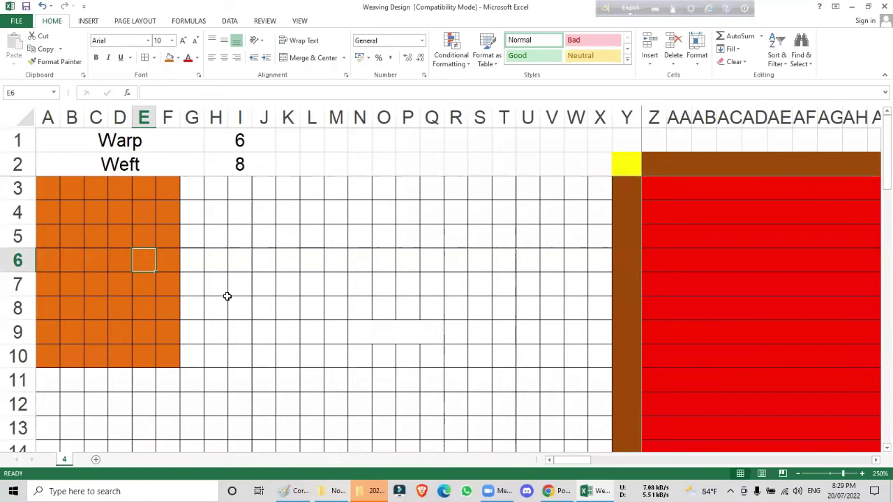
- Label the six ends below the orange repeat in cells A11:F11 as g, s, g, g, s, g
left_click(110, 323)
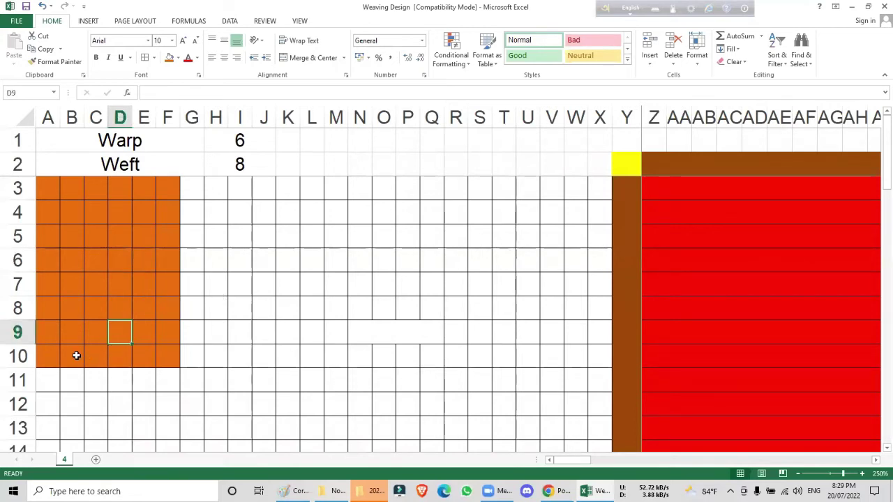
left_click(75, 359)
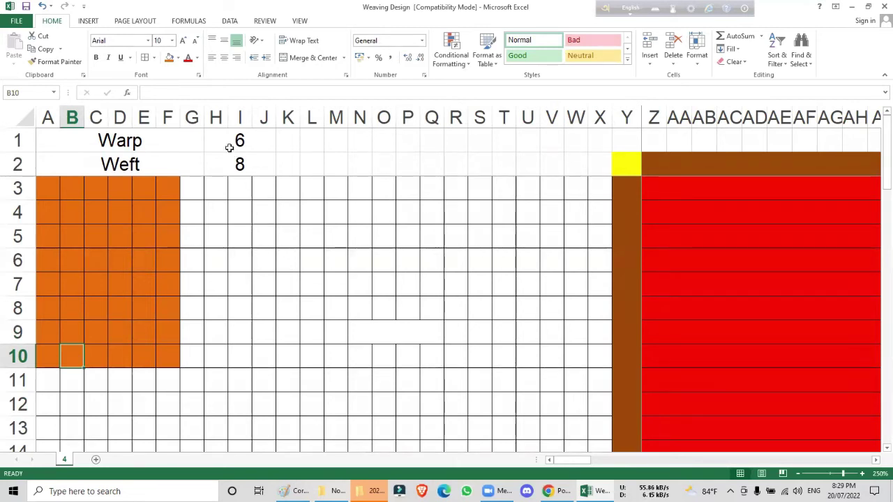
left_click(54, 356)
left_click(53, 375)
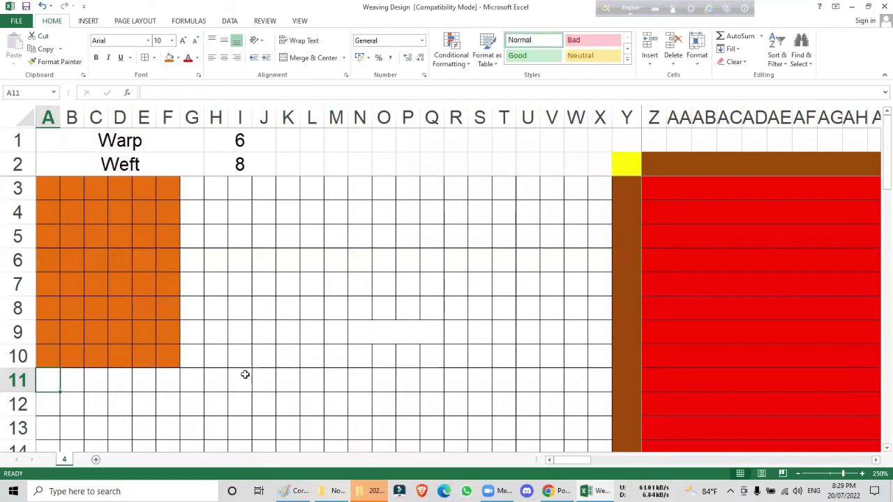
type("g")
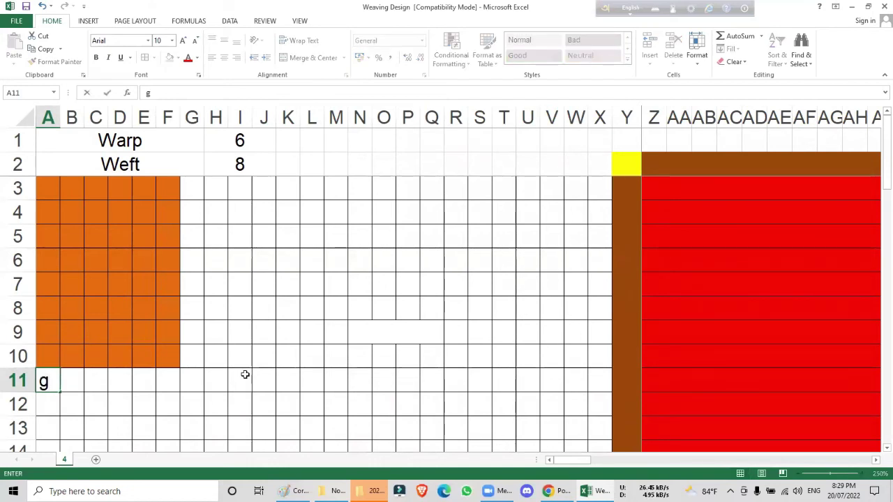
key("Tab")
type("s")
key("Tab")
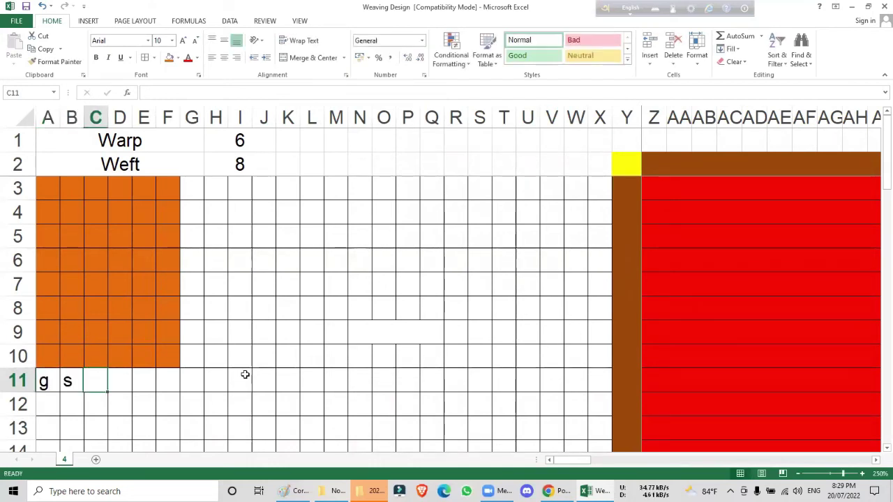
type("g")
key("Tab")
type("g")
key("Tab")
type("s")
key("Tab")
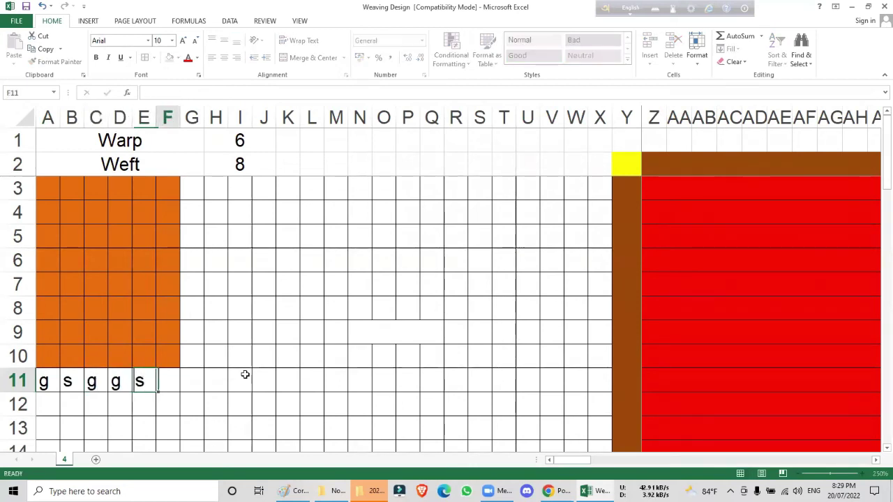
type("g")
key("Tab")
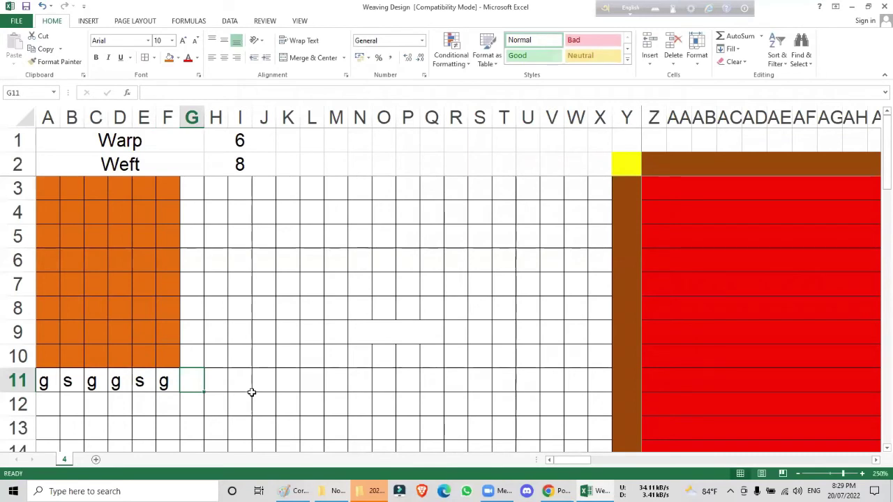
- Examine the g and s labels in row 11 and the two s columns of the repeat, B3:B10 and E3:E10
left_click(116, 380)
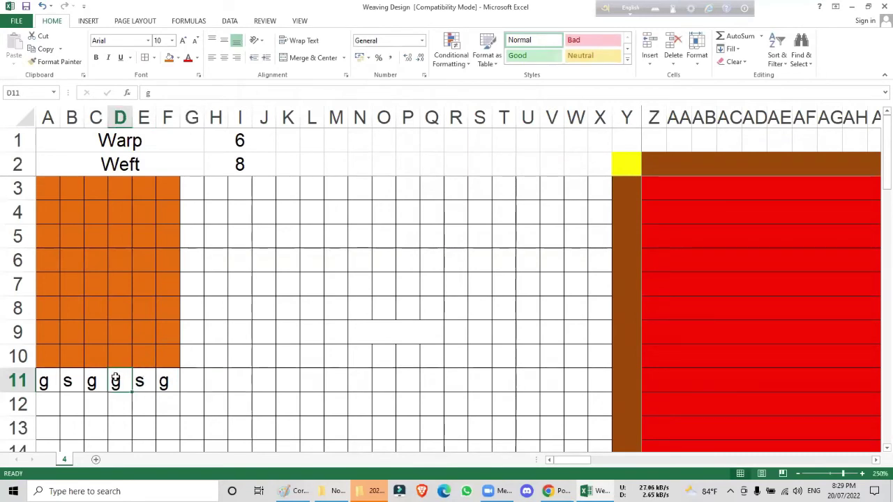
left_click(76, 384)
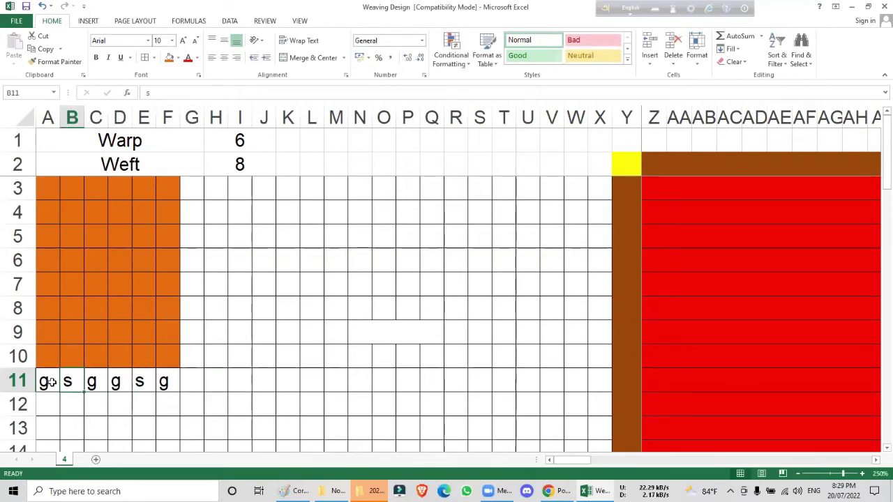
left_click(49, 383)
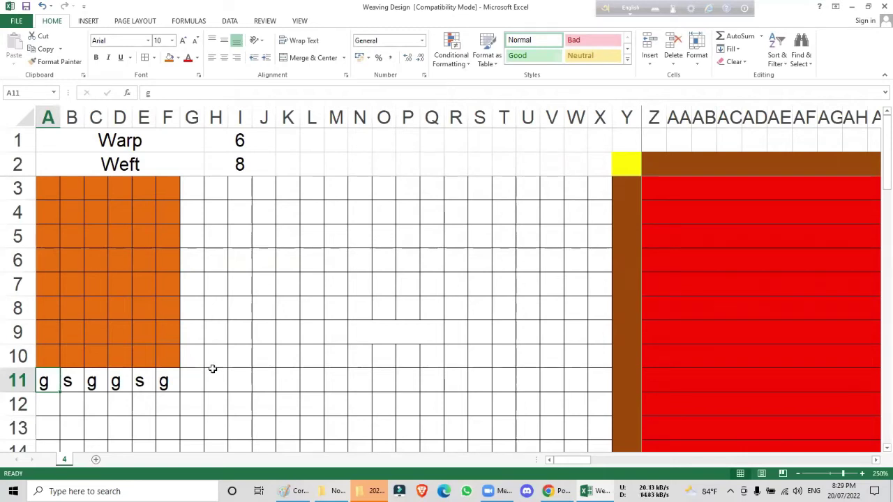
left_click(69, 381)
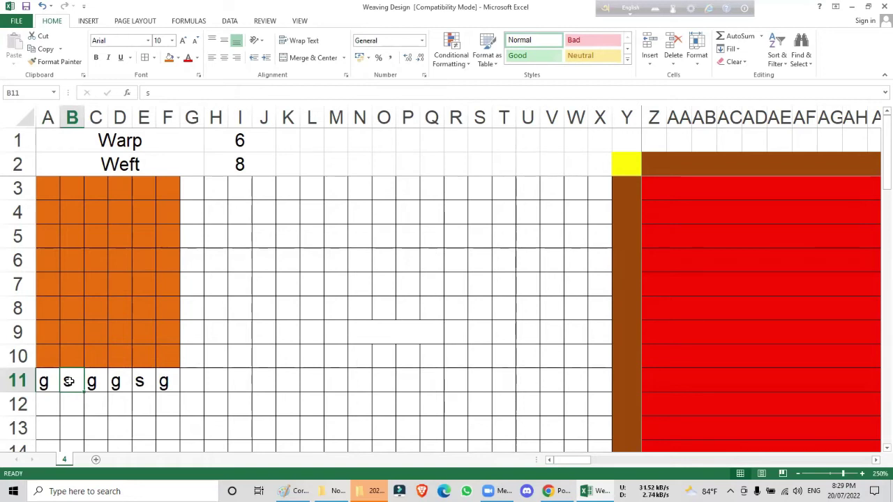
left_click_drag(69, 359, 69, 193)
left_click_drag(142, 195, 138, 354)
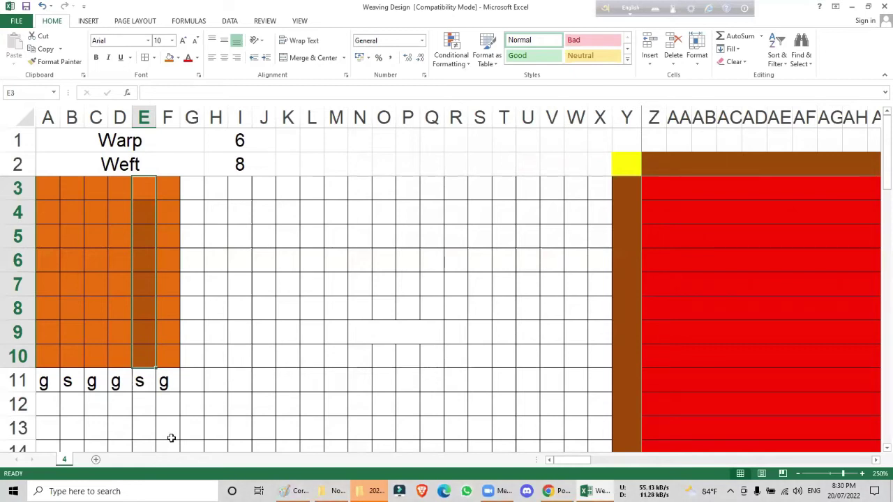
left_click(45, 359)
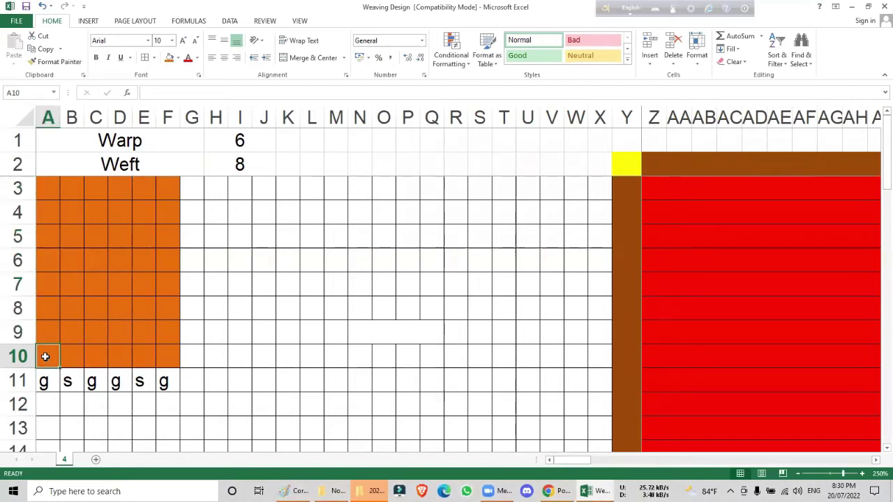
left_click_drag(66, 360, 63, 189)
left_click_drag(139, 181, 141, 367)
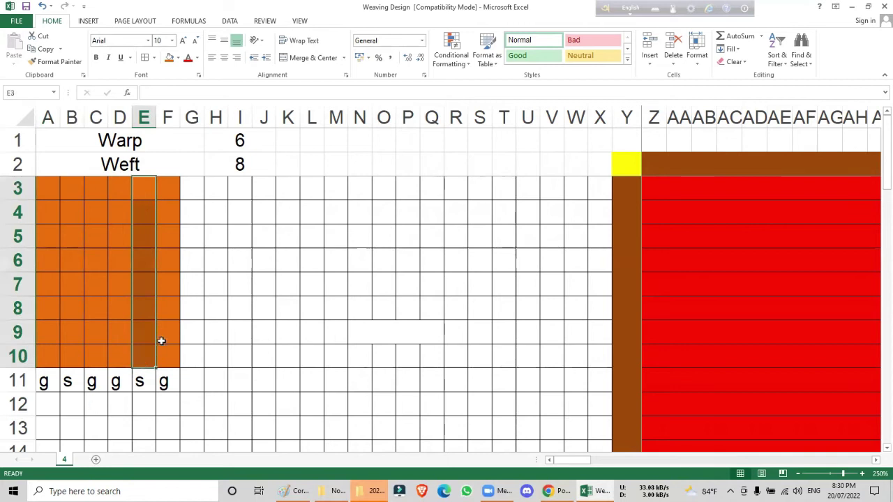
- Enter an x in every second cell of column A: A10, A8, A6 and A4
left_click(48, 359)
type("x")
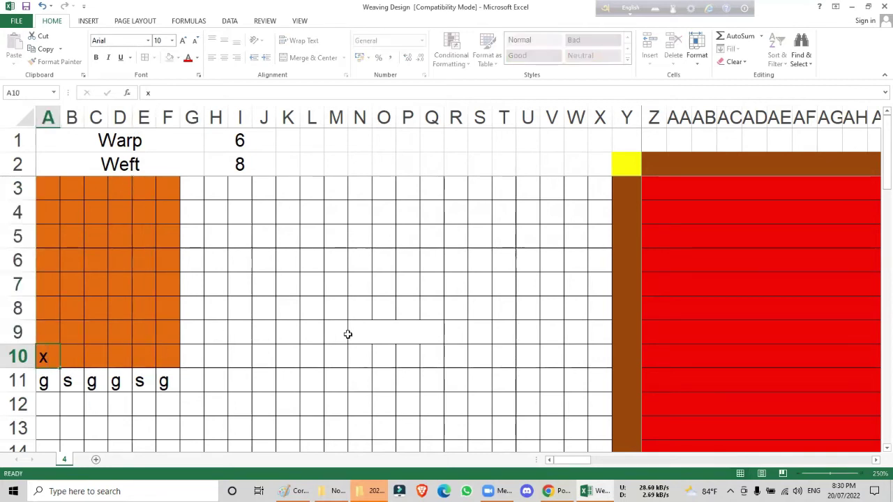
key("Up")
key("Up")
type("x")
key("Up")
key("Up")
type("x")
key("ctrl+Return")
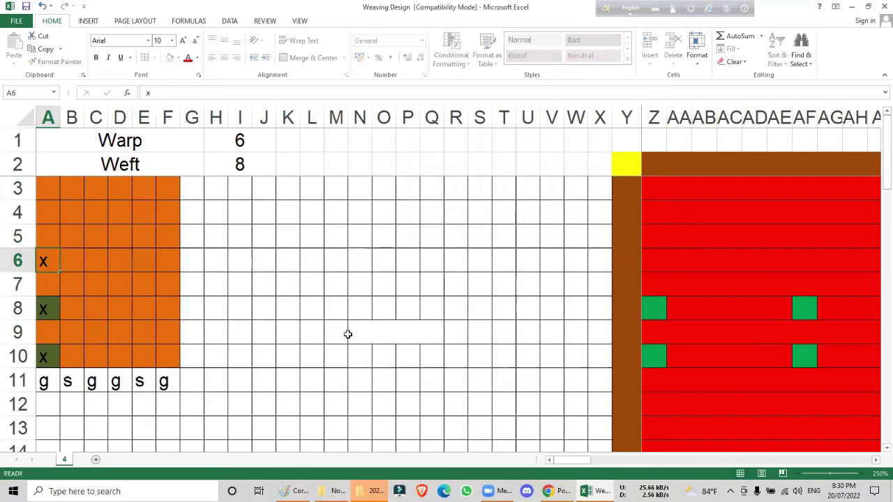
key("Up")
key("Up")
type("x")
- Enter an x in cells C3, C5, C7 and C9 for the second g end
key("Right")
key("Right")
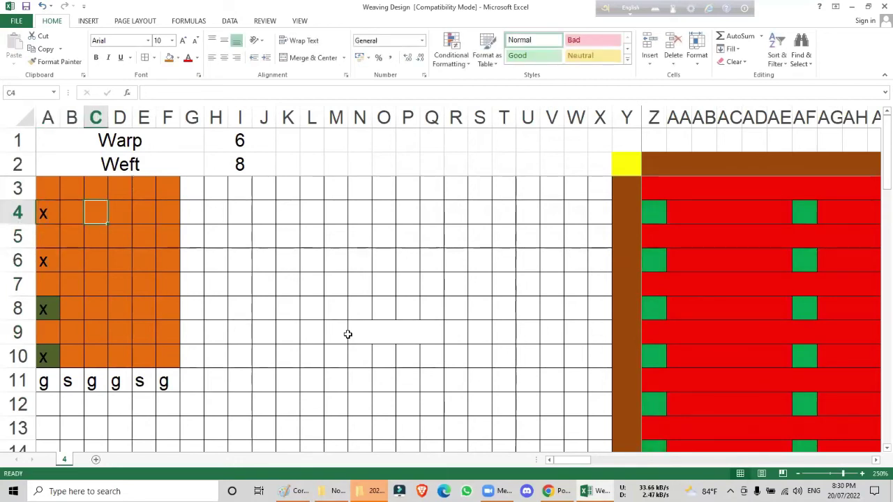
key("Up")
type("x")
key("Down")
key("Down")
type("x")
key("Down")
key("Down")
type("x")
key("Down")
key("Down")
type("x")
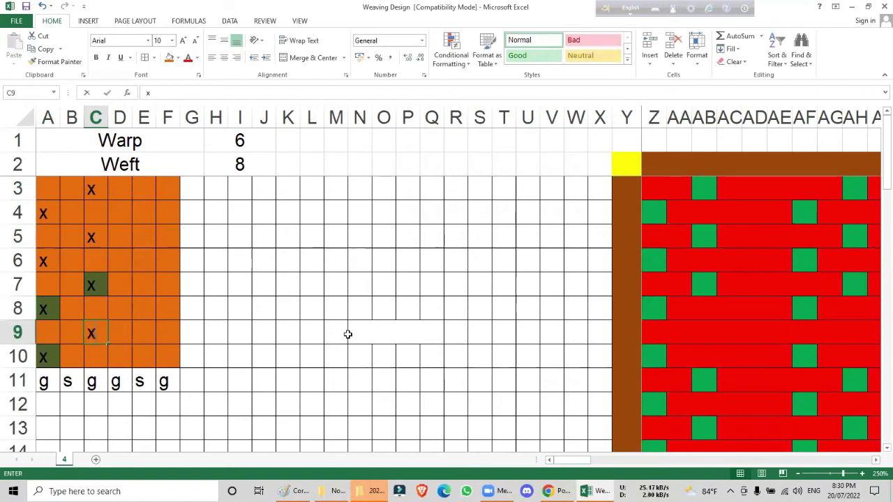
- Enter an x in cells D10, D8, D6 and D4 for the third g end
key("Right")
key("Down")
type("x")
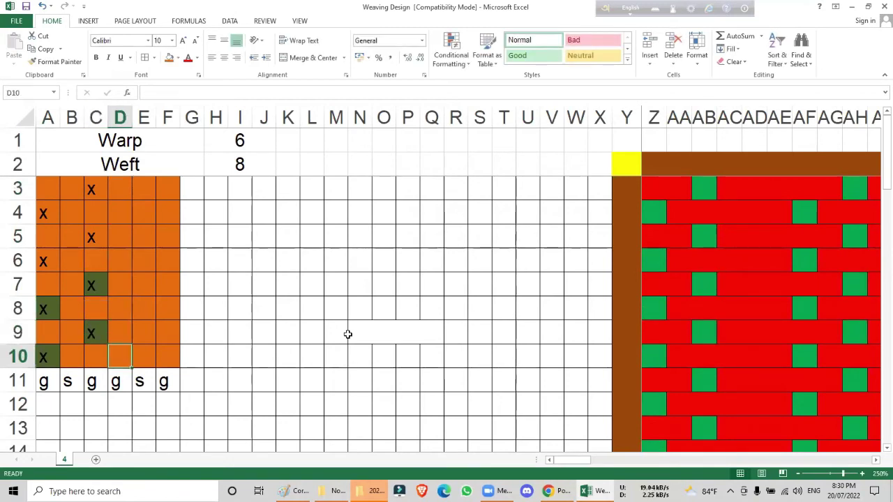
key("Up")
key("Up")
type("x")
key("Up")
key("Up")
type("x")
key("Up")
key("Up")
type("x")
key("Right")
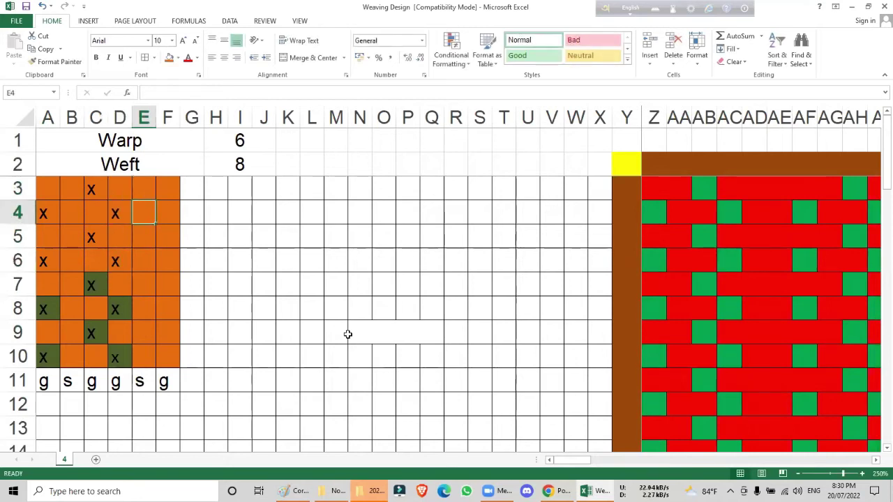
key("Right")
type("x")
key("Down")
key("Up")
key("Delete")
- Enter an x in cells F3, F5, F7 and F9 for the last g end
key("Up")
type("x")
key("Down")
key("Down")
type("x")
key("Down")
key("Down")
type("x")
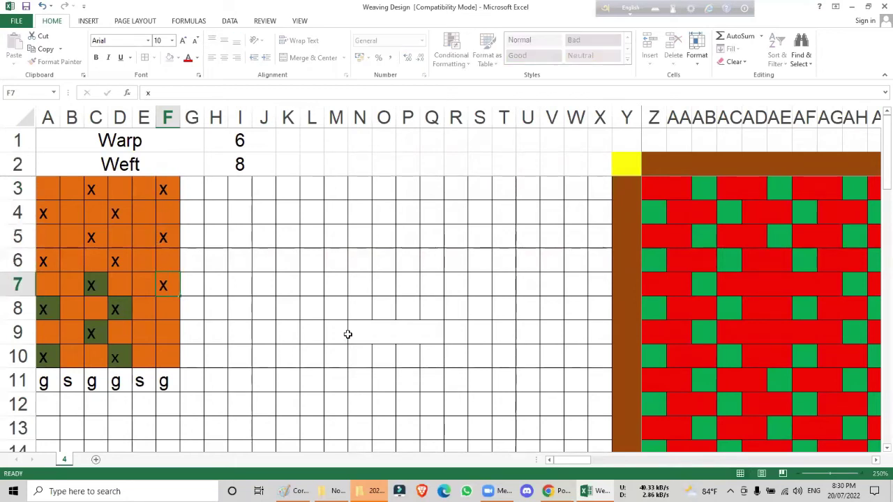
key("Down")
key("Down")
type("x")
key("Down")
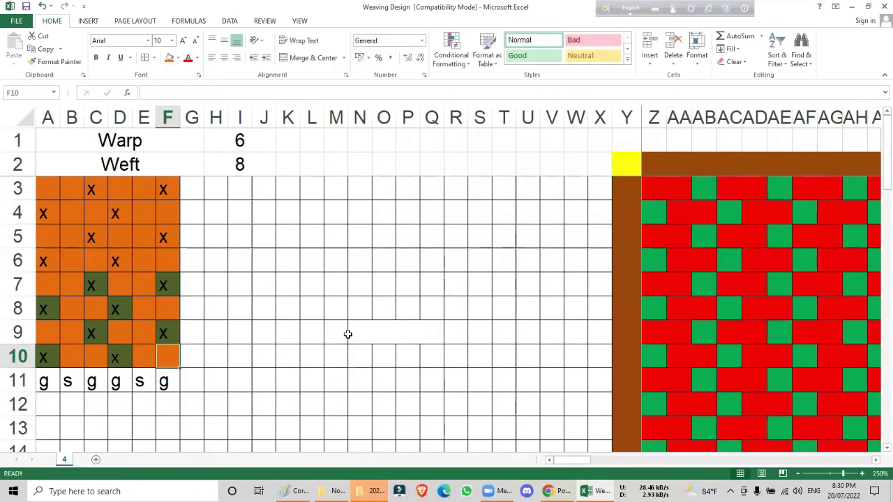
- Clear the conditional formatting rules from the repeat cells A3:F10
left_click_drag(60, 186, 175, 355)
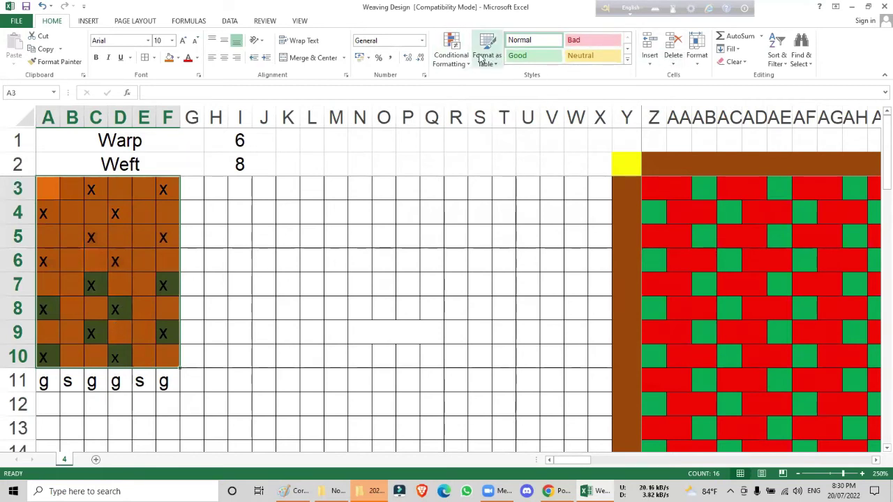
left_click(452, 55)
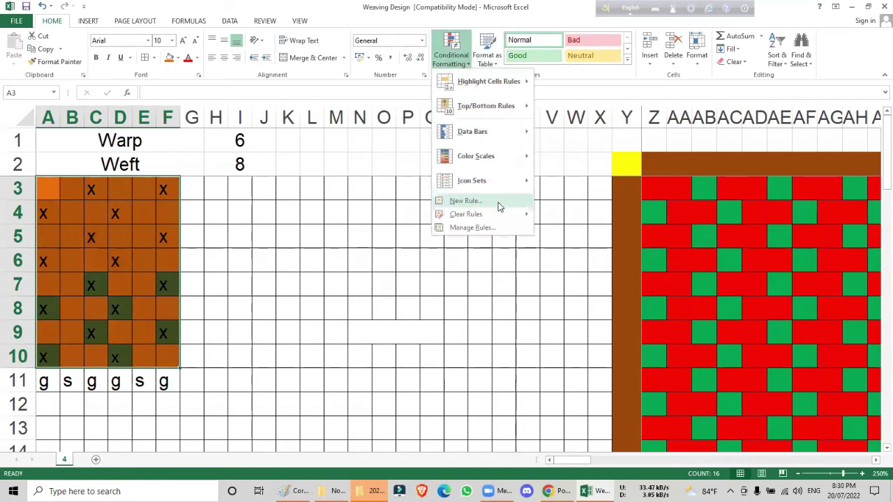
mouse_move(500, 215)
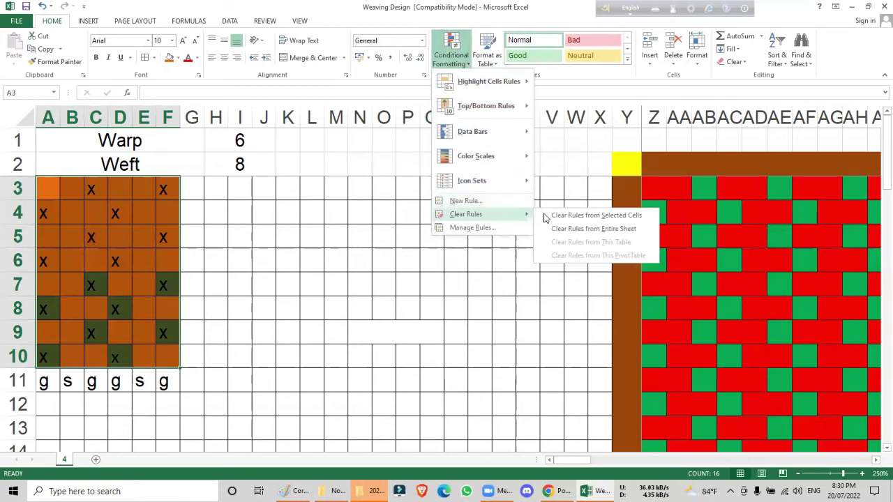
left_click(578, 215)
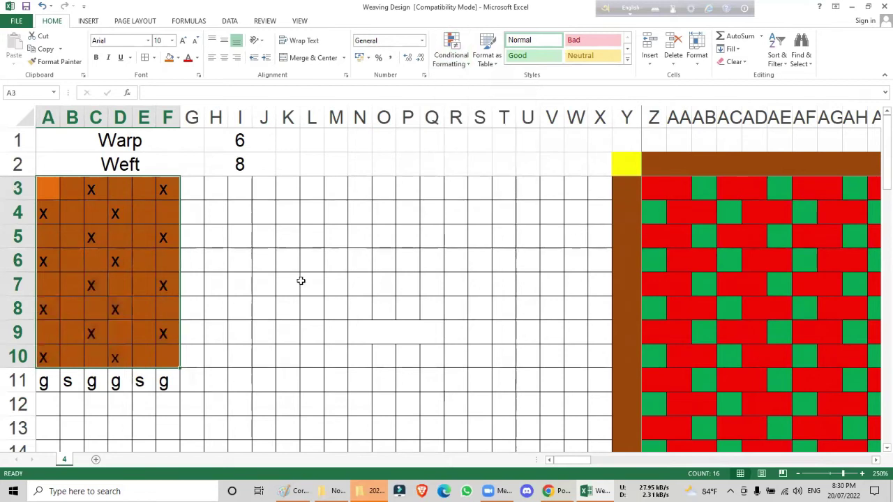
left_click(293, 283)
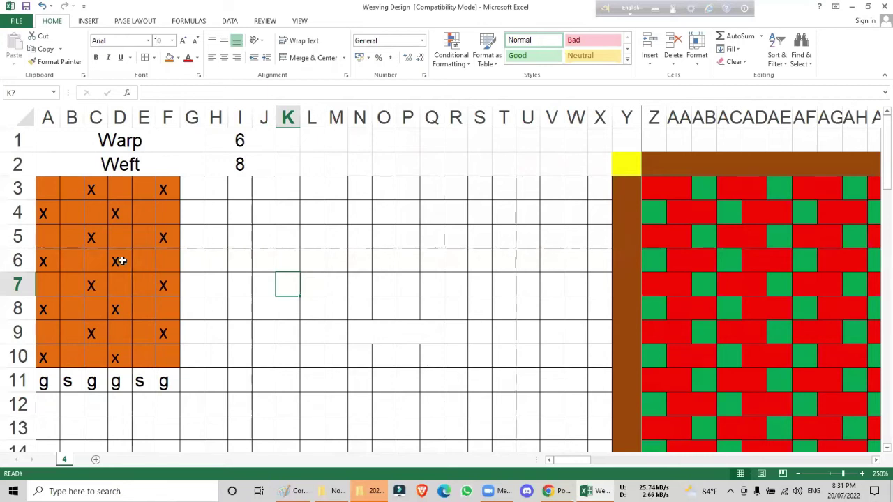
- Examine the empty s columns B3:B10 and E3:E10 to plan where the stitching ends are raised
left_click(72, 359)
left_click_drag(72, 360, 73, 187)
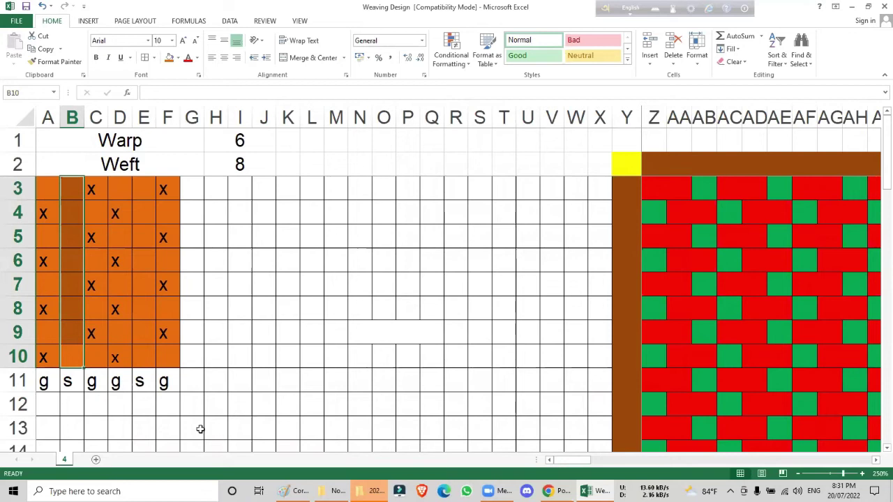
left_click_drag(144, 363, 143, 188)
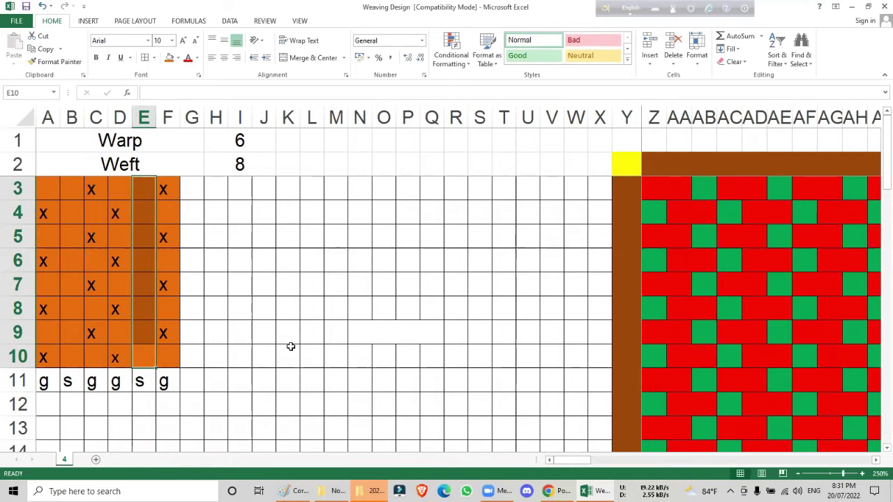
left_click_drag(76, 277, 76, 190)
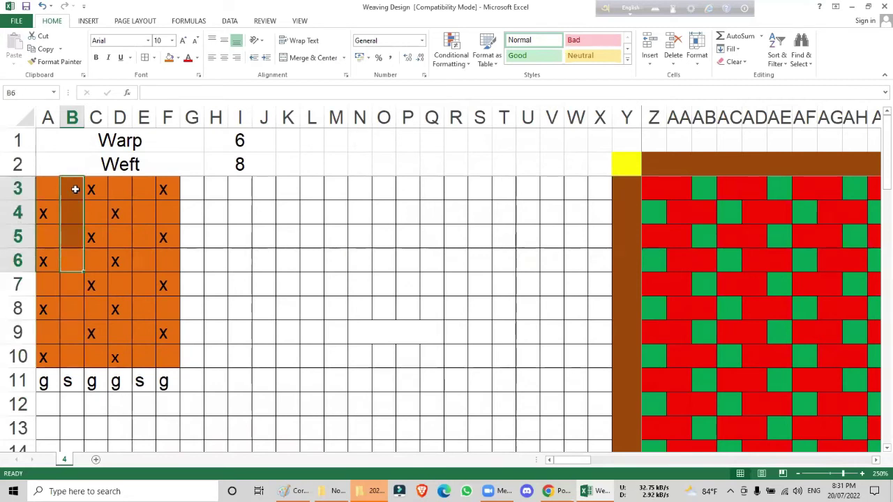
left_click(145, 260)
left_click_drag(70, 356, 70, 189)
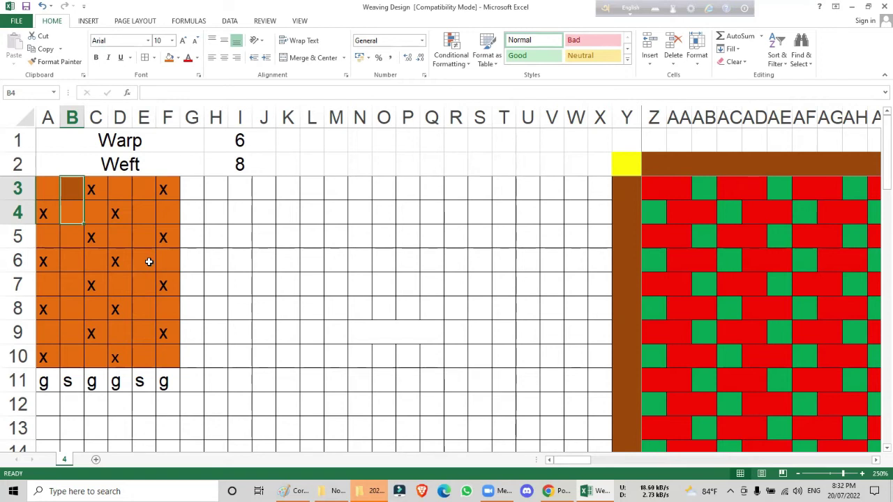
left_click_drag(62, 350, 72, 239)
left_click(72, 229)
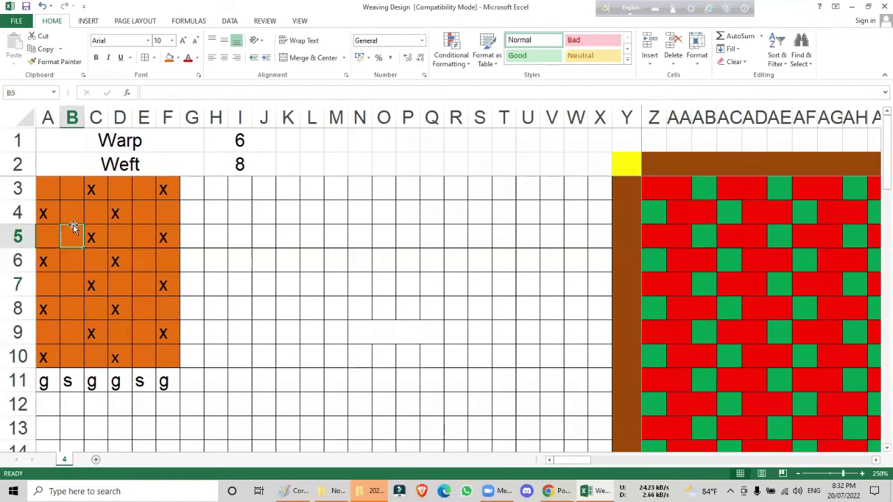
- Enter an x in cells B4, B3, E3 and E4 to raise both s ends on the top two picks
left_click(72, 209)
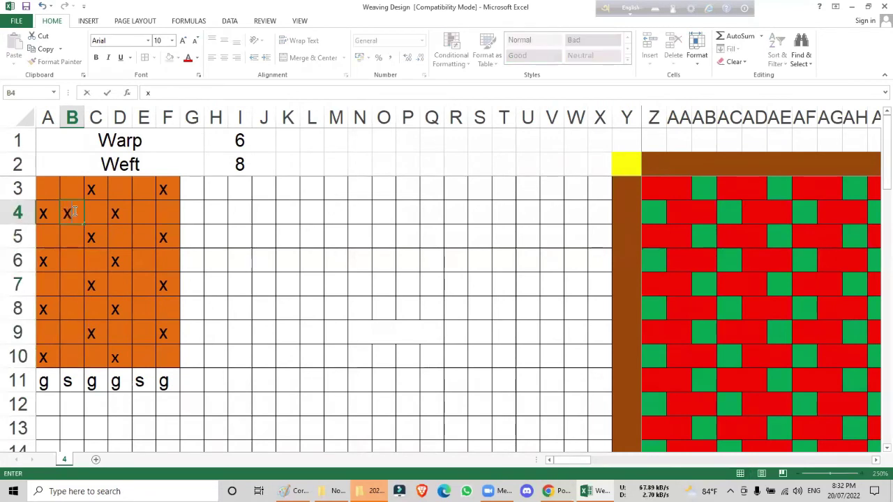
key("Up")
type("x")
key("Right")
key("Right")
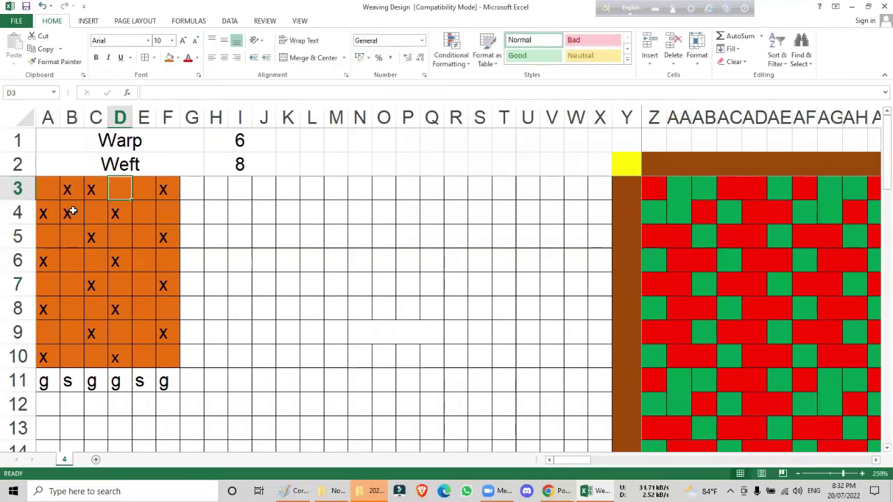
key("Right")
type("x")
key("Down")
type("x")
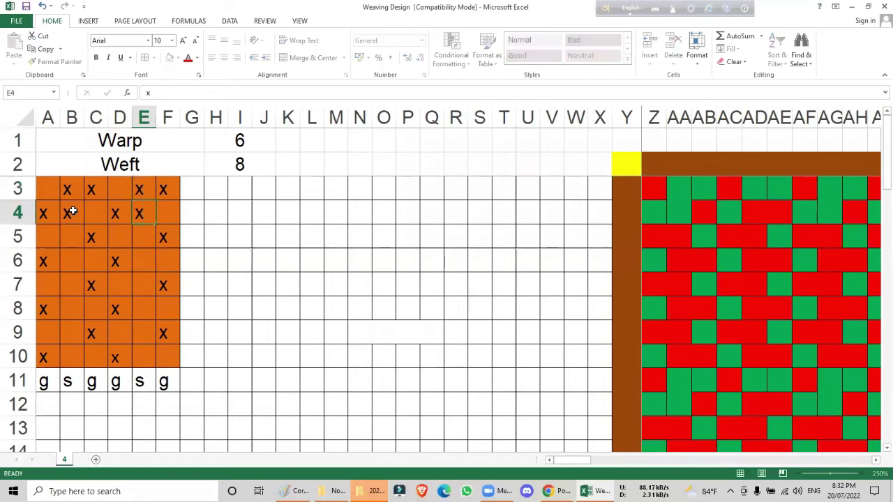
key("Down")
left_click_drag(141, 187, 140, 222)
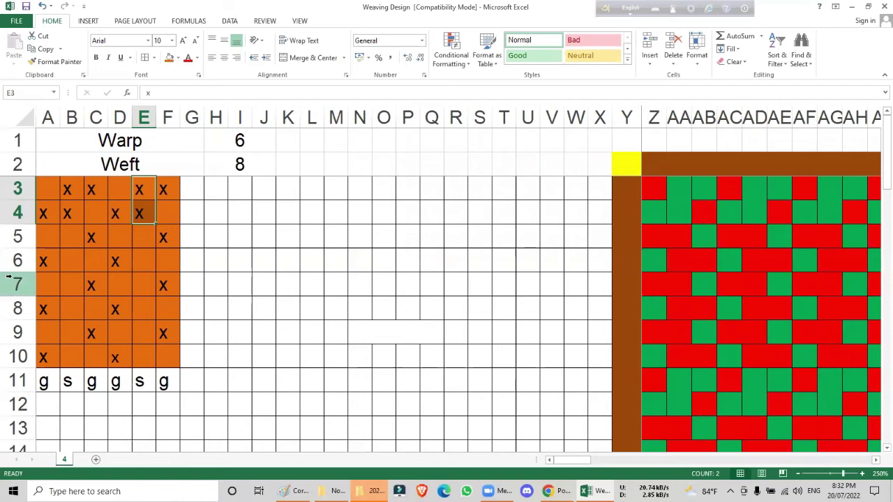
- Fill the empty cells B5:B10 of the first s end with blue
left_click_drag(70, 236, 77, 353)
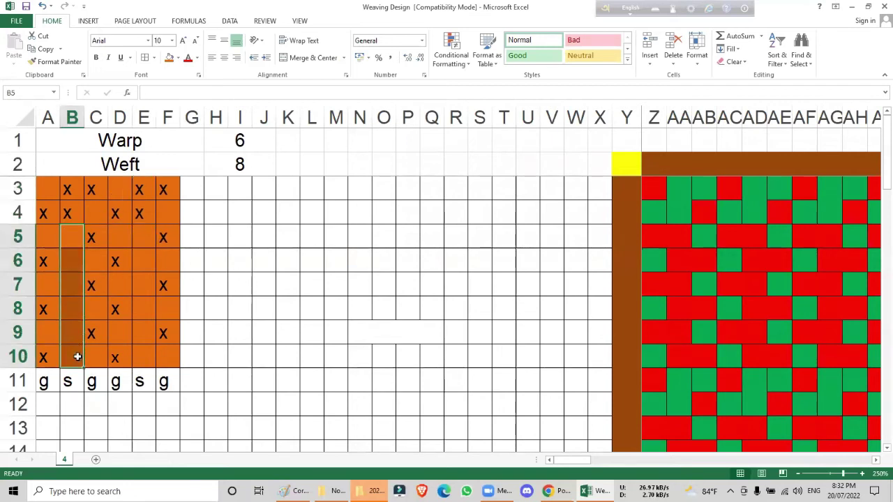
left_click(179, 58)
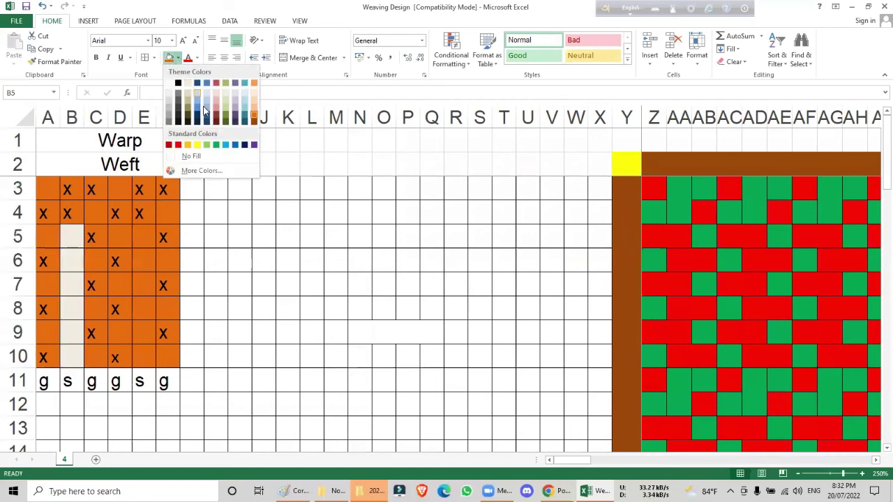
left_click(197, 108)
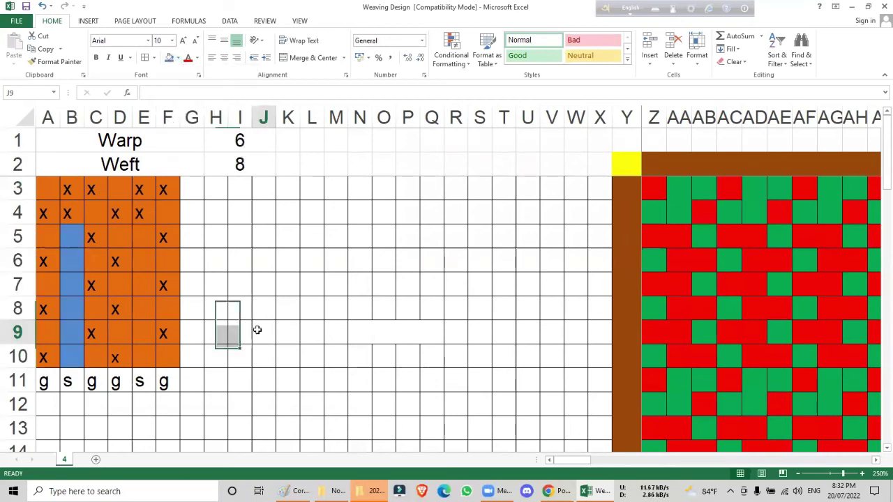
- Fill cells E5:E10 of the orange weave draft with blue
left_click_drag(146, 236, 143, 361)
left_click(169, 58)
left_click(314, 388)
- Fill the separate column stripes H5:H10, J5:J10 and L5:L10 with the same blue
left_click_drag(211, 238, 212, 352)
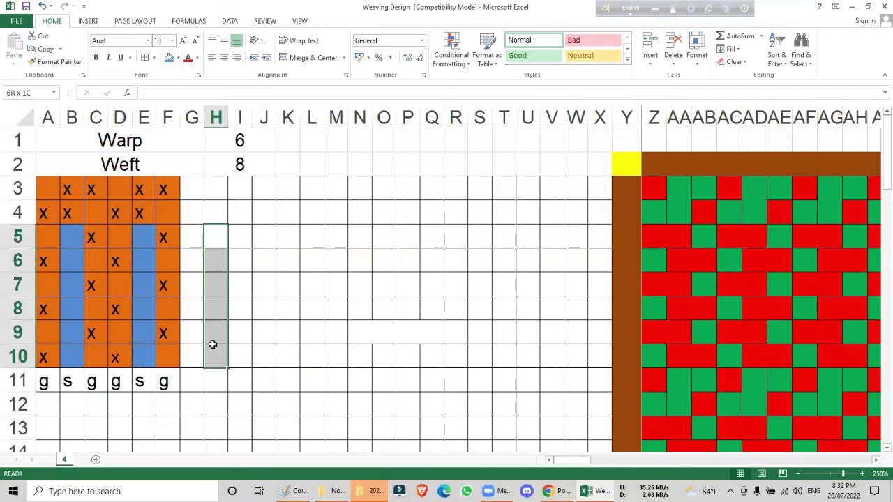
left_click(169, 59)
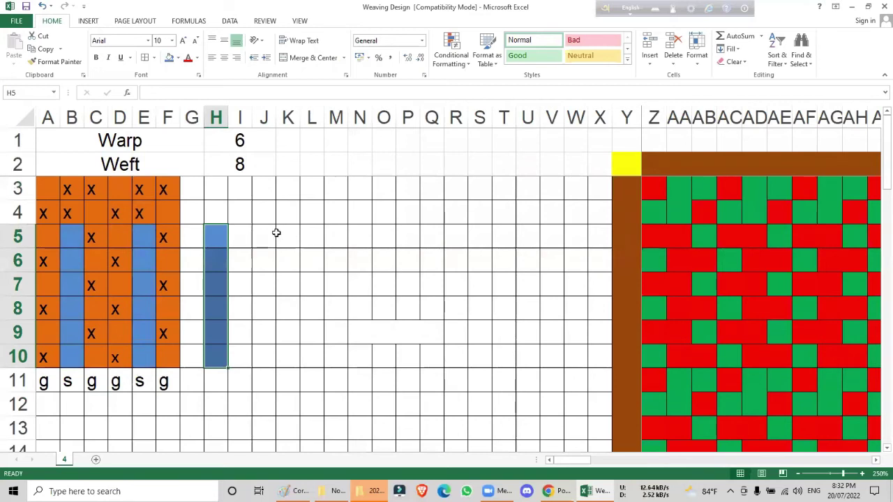
left_click_drag(269, 231, 266, 353)
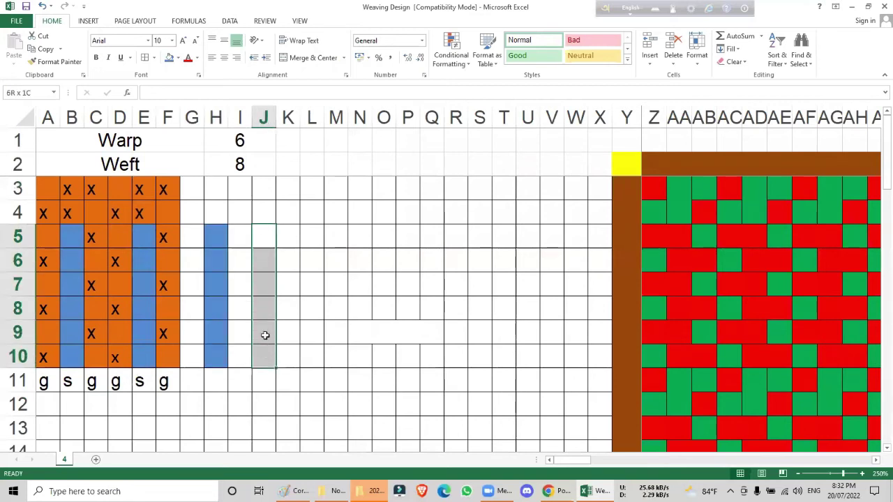
left_click(171, 60)
left_click_drag(306, 234, 312, 357)
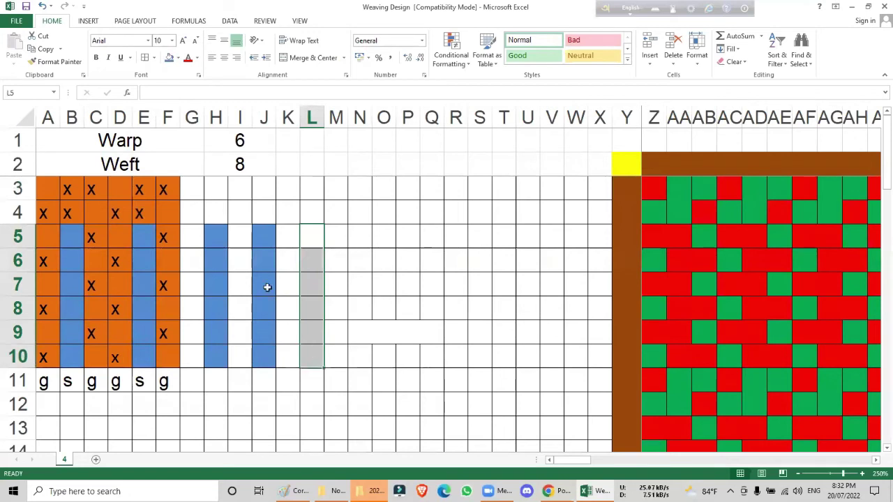
left_click(171, 59)
- Unmerge the merged cell N9:Q9 so column N can be selected on its own
left_click_drag(364, 235, 378, 357)
left_click(379, 356)
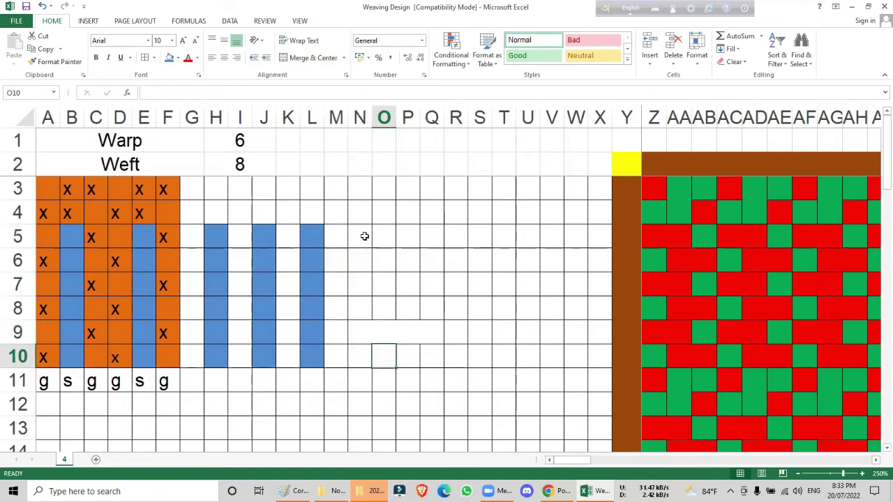
left_click_drag(359, 236, 395, 358)
left_click(396, 358)
left_click(398, 332)
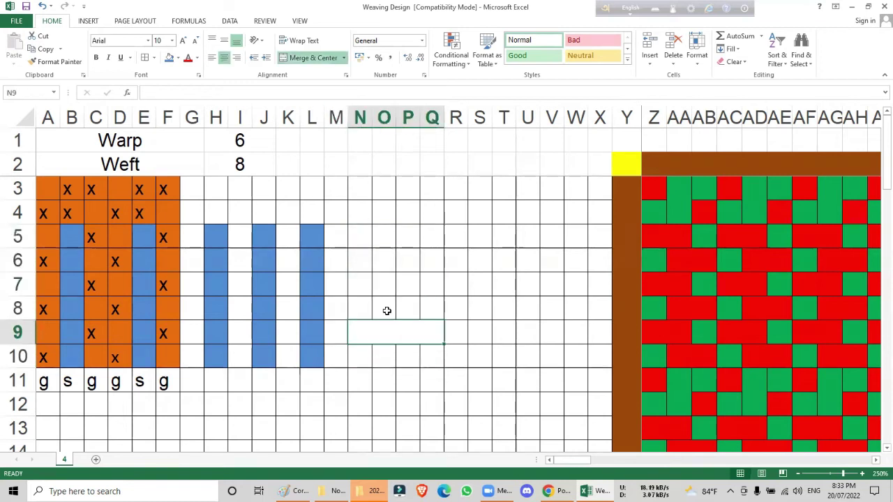
left_click(303, 63)
left_click(401, 300)
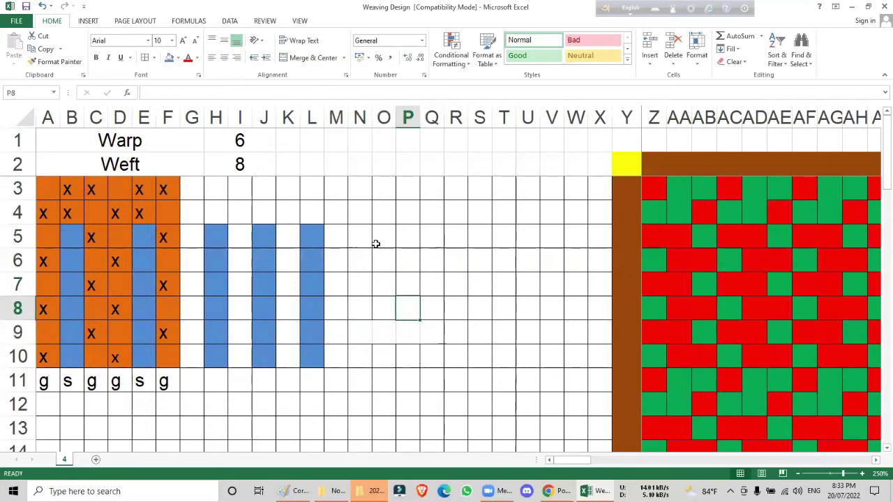
- Fill cells N5:N10 with blue as another stripe
left_click_drag(360, 230, 367, 356)
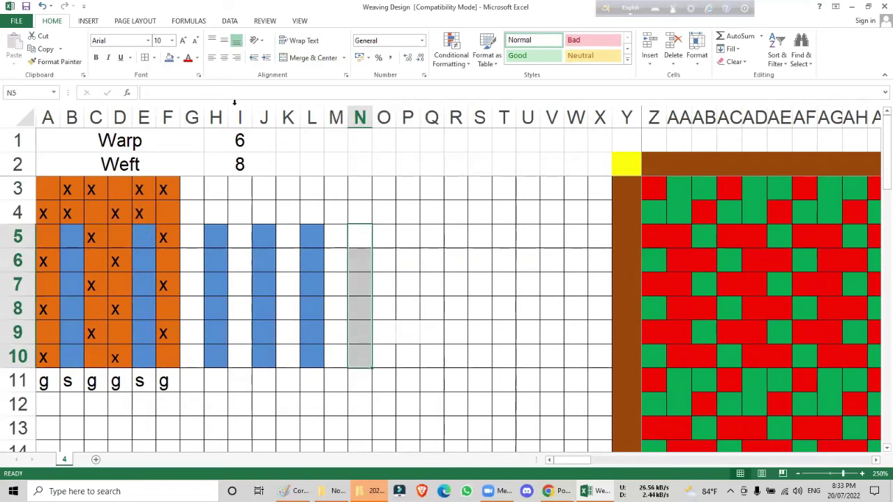
left_click(170, 58)
left_click(367, 243)
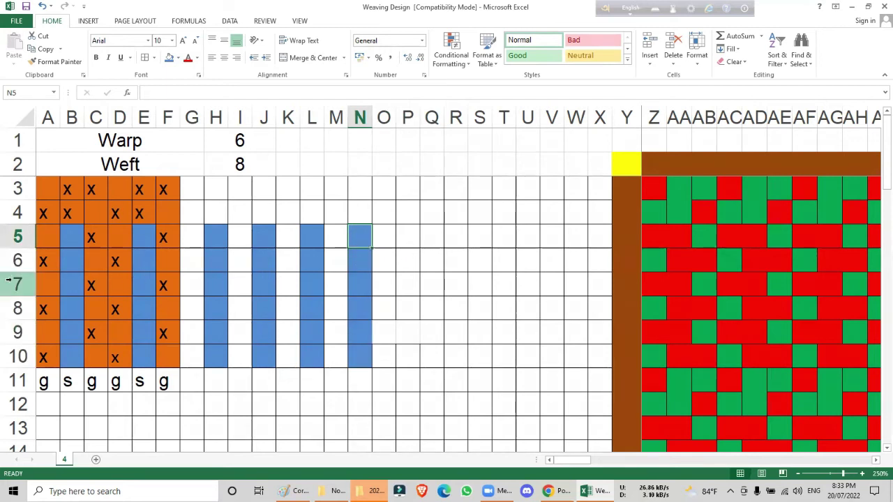
- Examine the blue stripes against row 7 and the repeats of the red and green weave preview
left_click_drag(143, 285, 287, 285)
left_click(330, 281)
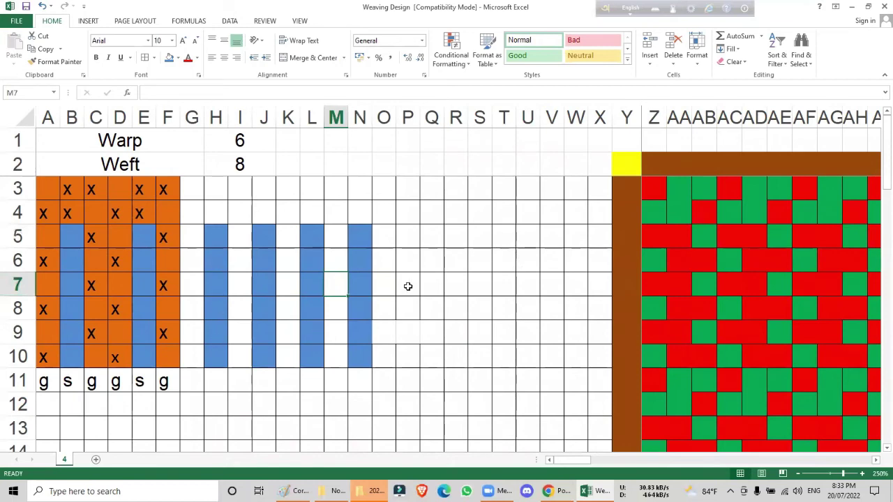
scroll(408, 286, "down", 5)
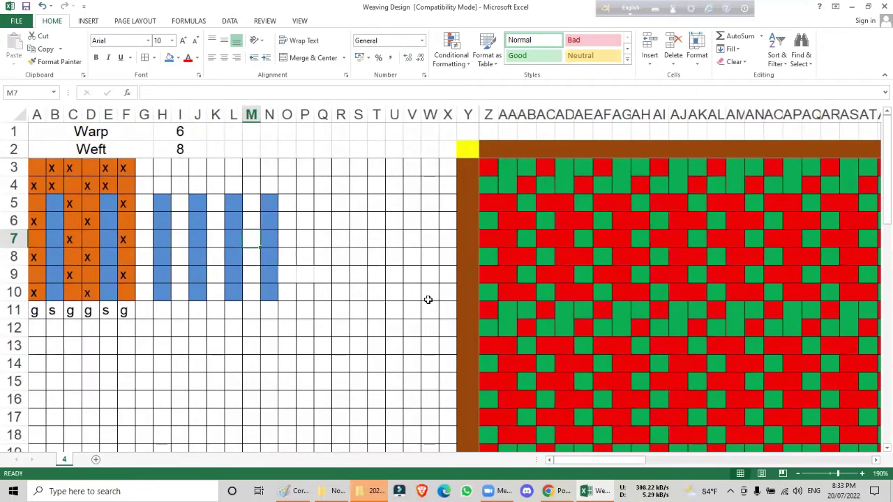
scroll(428, 299, "down", 1)
scroll(552, 305, "down", 1)
scroll(552, 305, "up", 4)
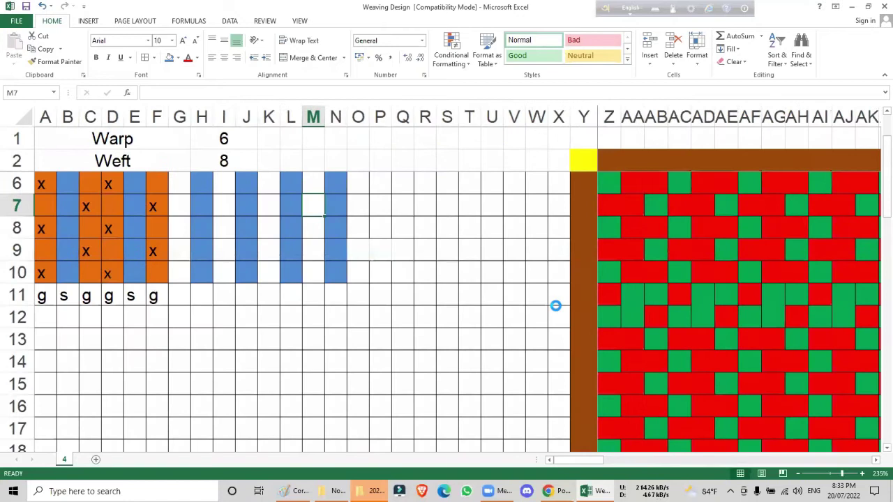
scroll(556, 305, "down", 5)
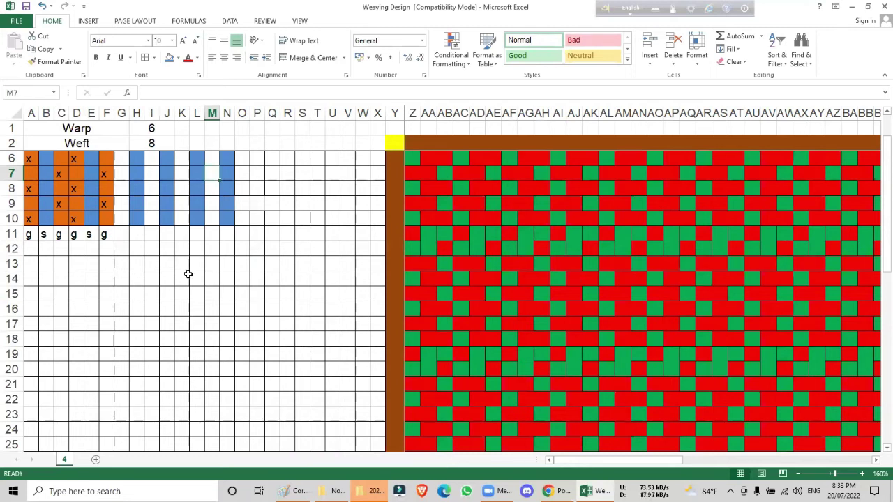
scroll(188, 274, "up", 4, "ctrl")
key("ctrl+z")
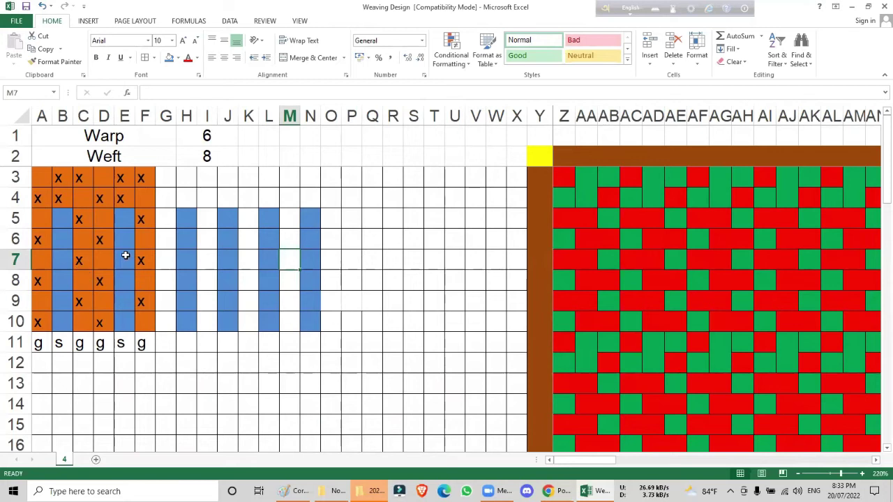
- Examine the blue stitching columns B and E of the draft and the x marks above them
left_click(123, 221)
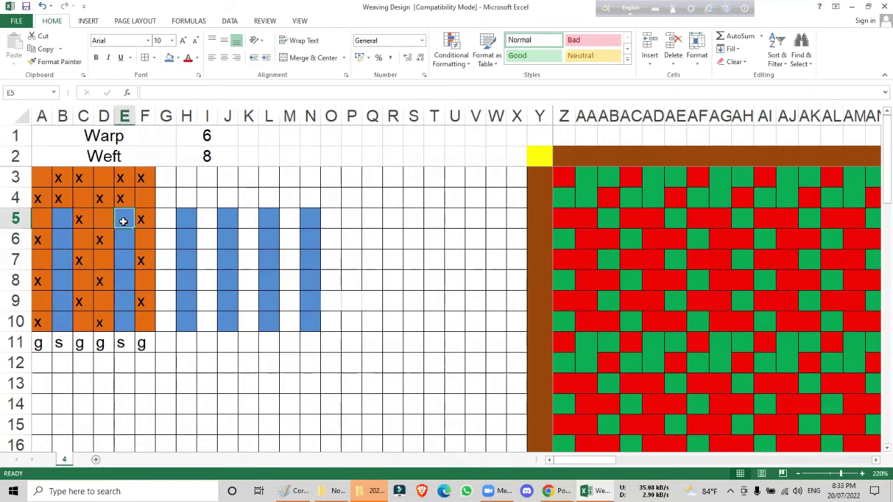
left_click_drag(123, 218, 128, 322)
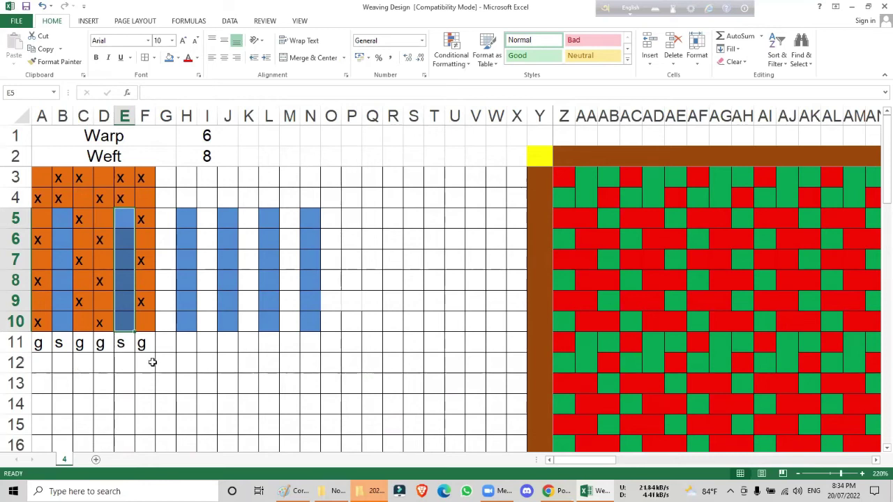
left_click(188, 214)
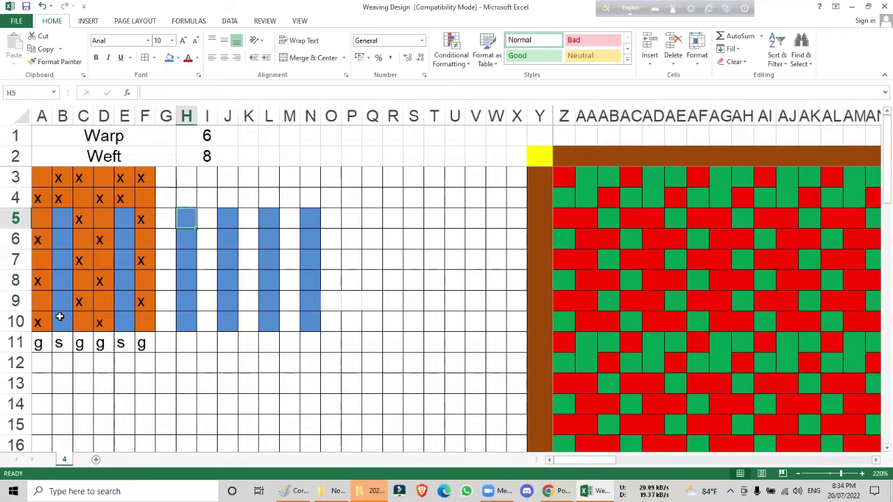
left_click_drag(60, 321, 62, 179)
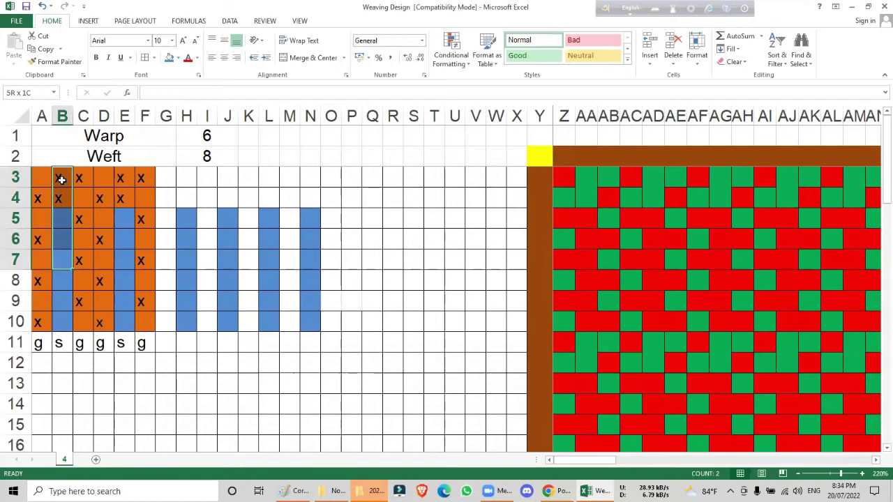
left_click(61, 301)
left_click_drag(64, 239, 60, 319)
left_click_drag(60, 219, 60, 177)
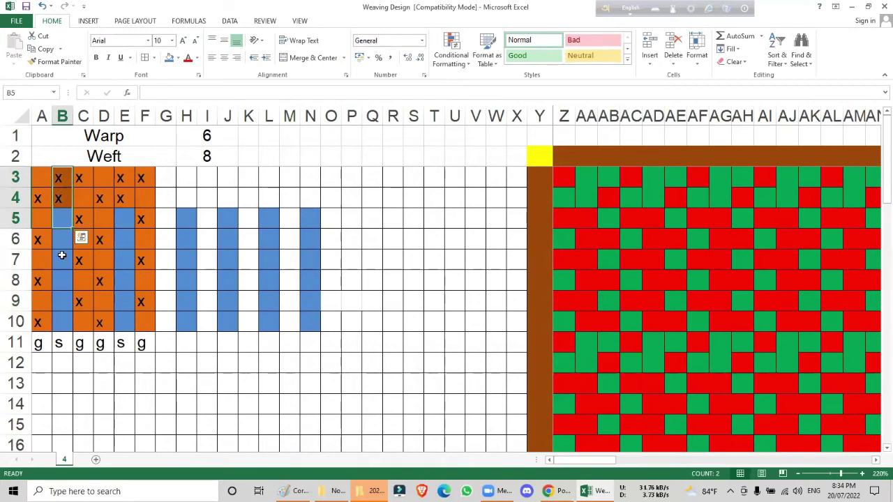
left_click_drag(63, 256, 61, 302)
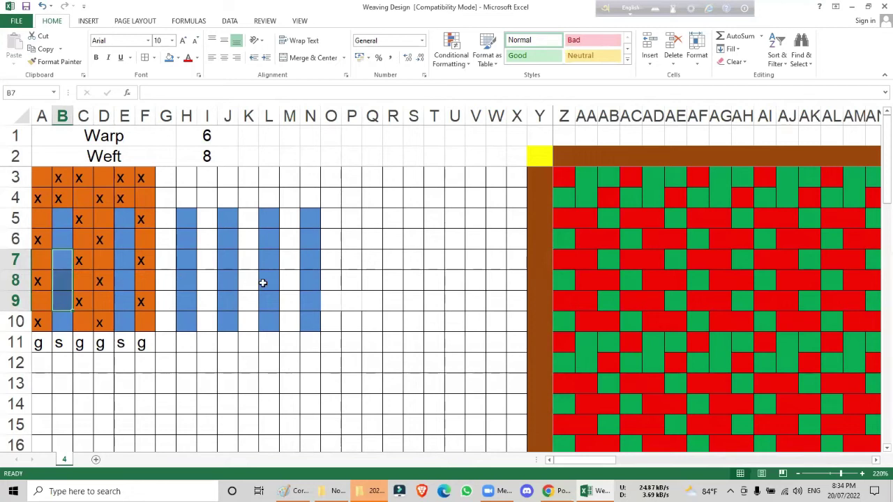
- Add an x mark to the blue cells E5 and B5 of the weave draft
left_click(120, 180)
key("ctrl+v")
left_click(121, 198)
key("ctrl+v")
left_click(122, 219)
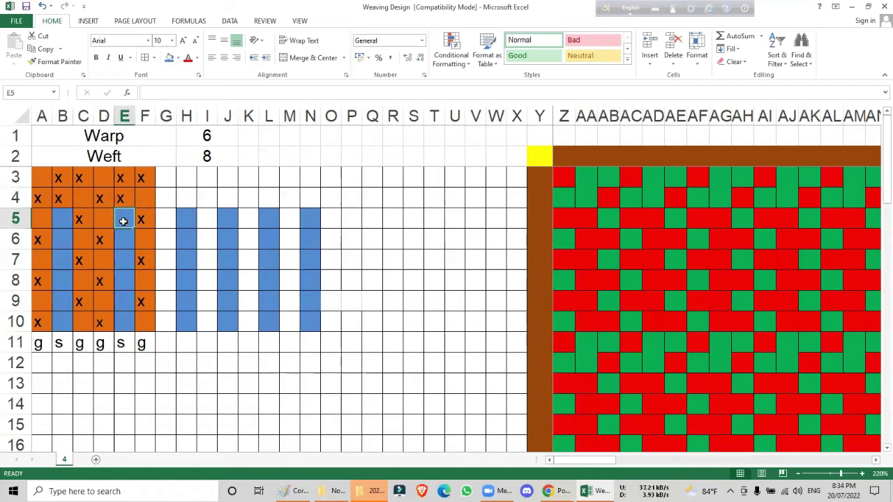
key("ctrl+v")
key("Left")
key("Left")
key("Left")
key("ctrl+v")
key("Down")
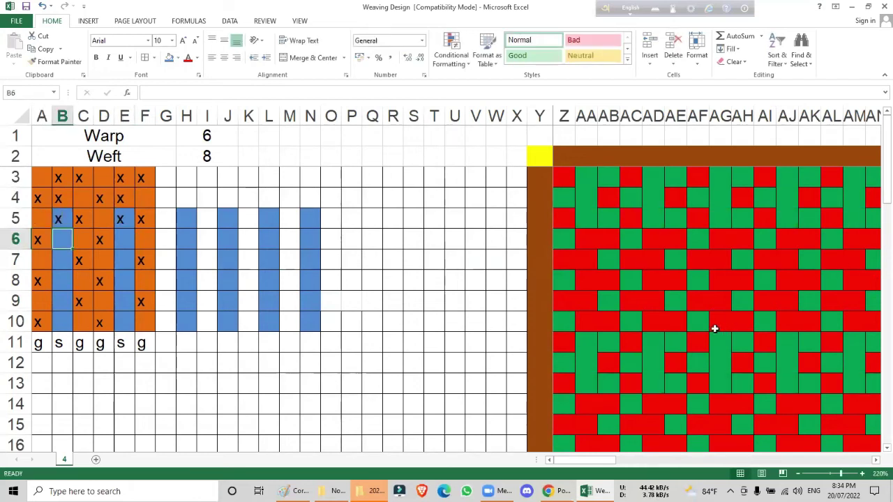
- Examine the weave preview over several repeats, the g and s labels in row 11, and the draft's column B marks
scroll(684, 325, "down", 1)
scroll(621, 332, "down", 1, "ctrl")
scroll(622, 332, "down", 3, "ctrl")
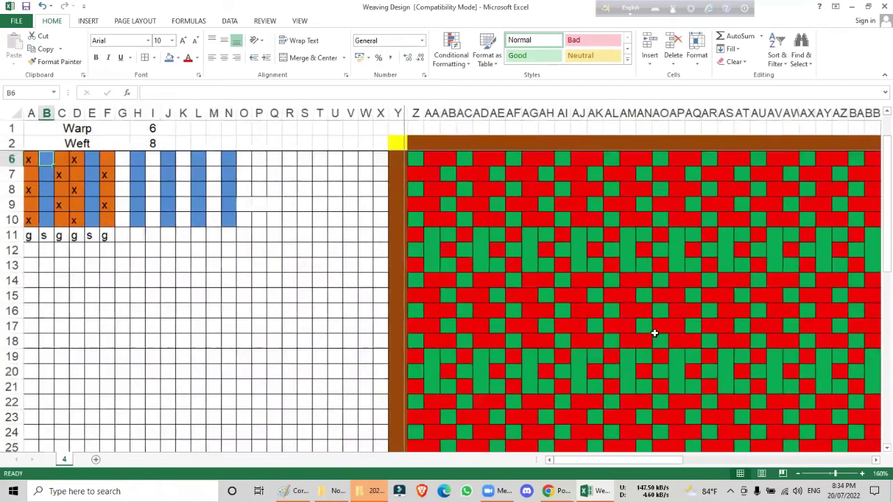
scroll(622, 332, "up", 1)
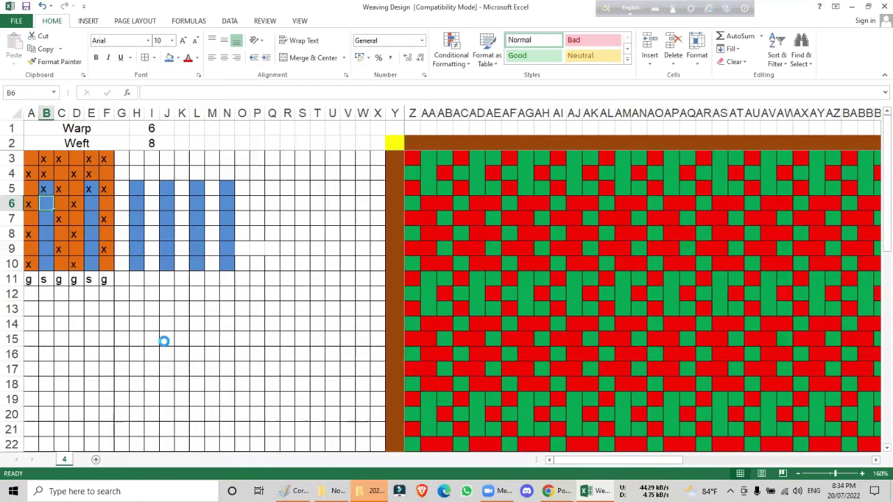
scroll(163, 343, "up", 3, "ctrl")
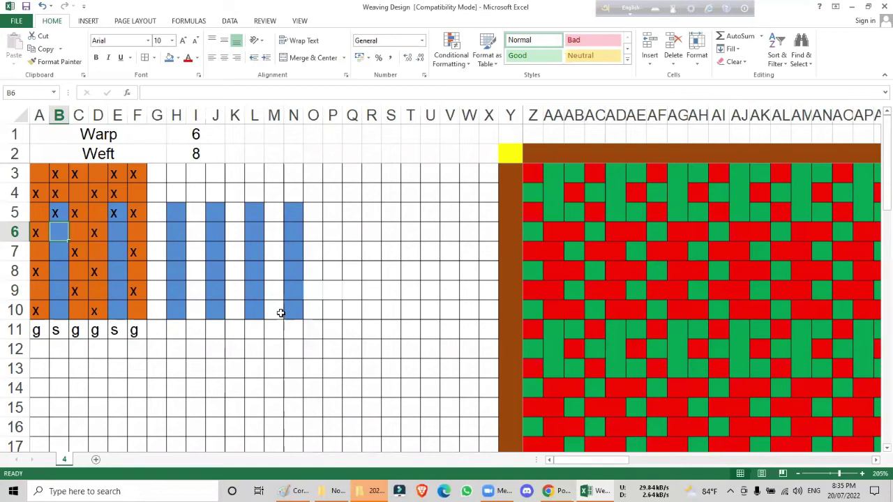
left_click(36, 330)
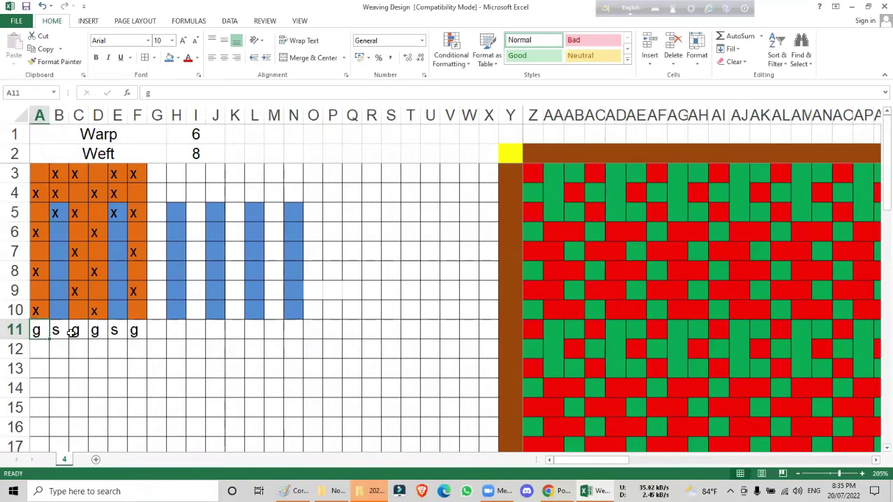
left_click(54, 332)
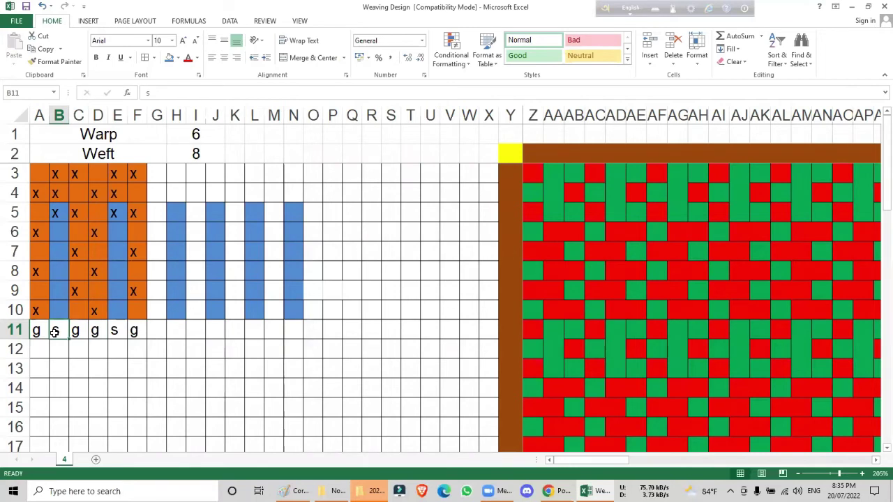
left_click(173, 364)
left_click_drag(189, 371, 256, 374)
left_click(215, 371)
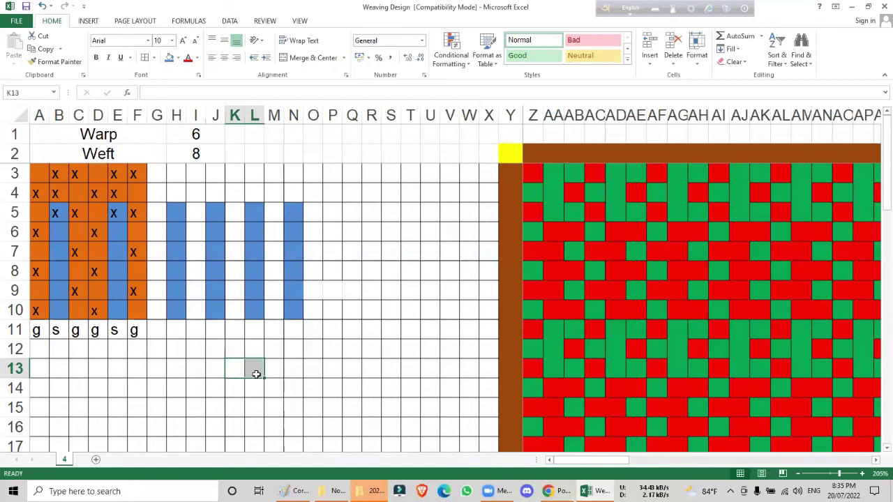
left_click(38, 311)
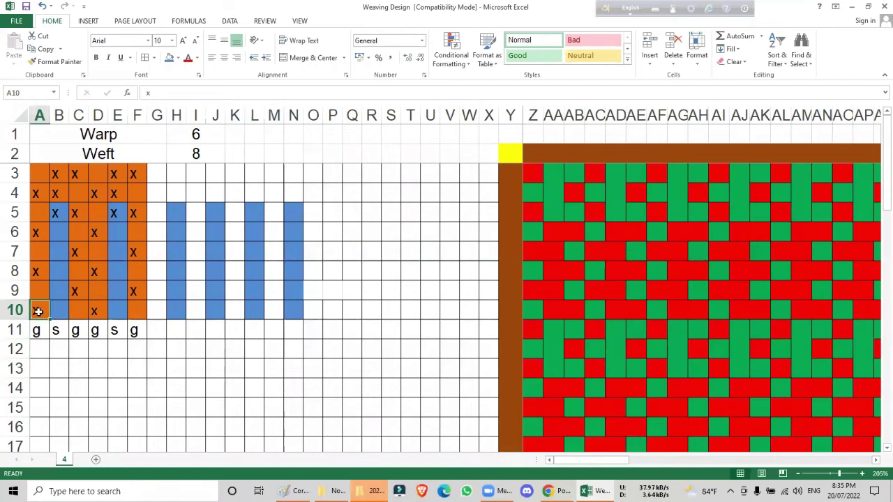
left_click(76, 311)
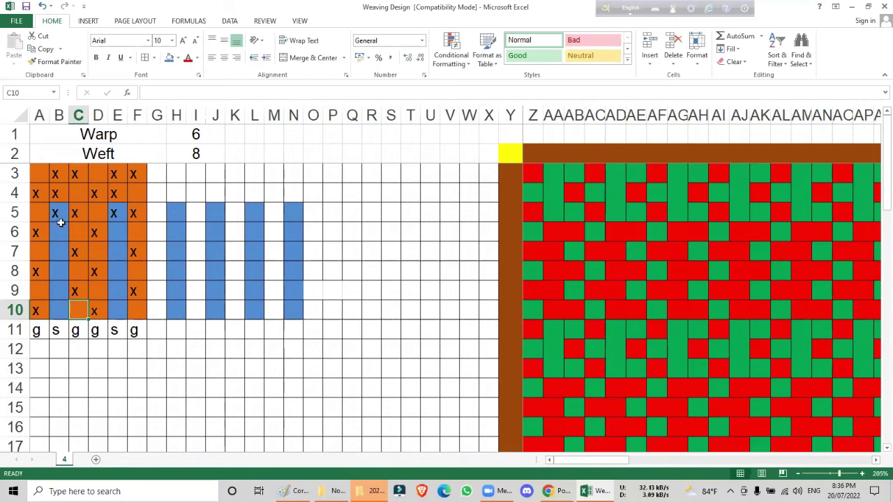
left_click_drag(59, 195, 60, 316)
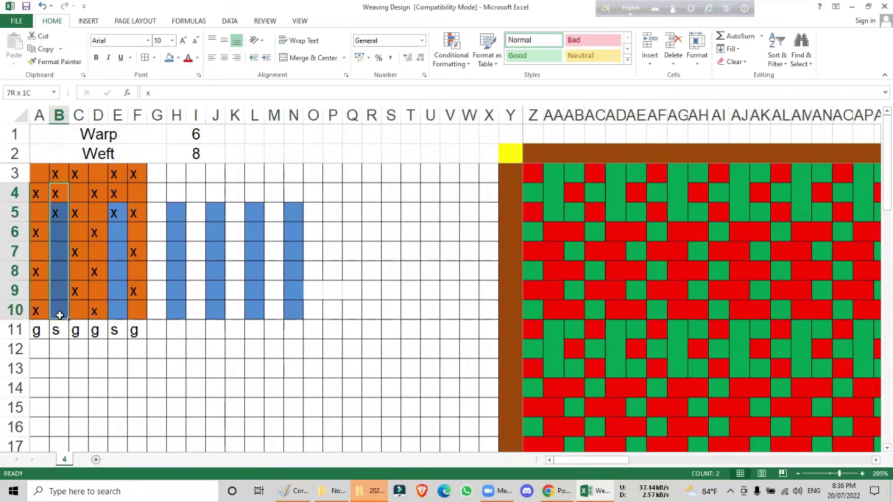
left_click(56, 174)
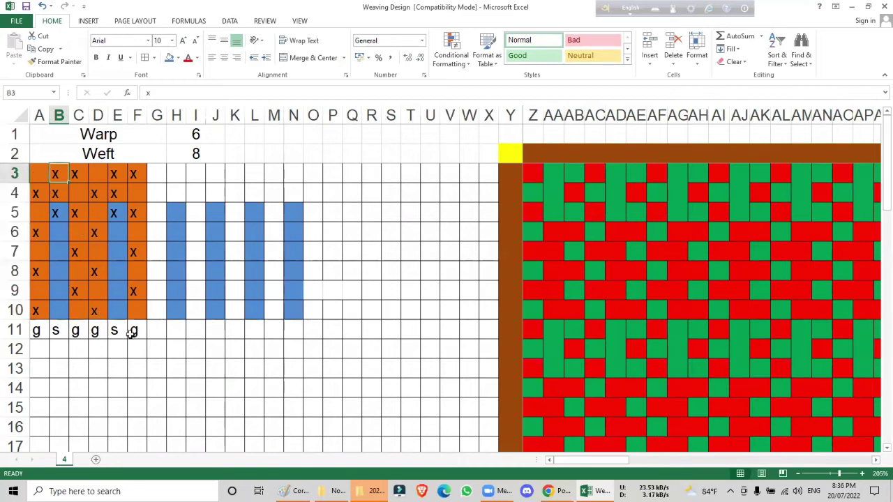
left_click(237, 403)
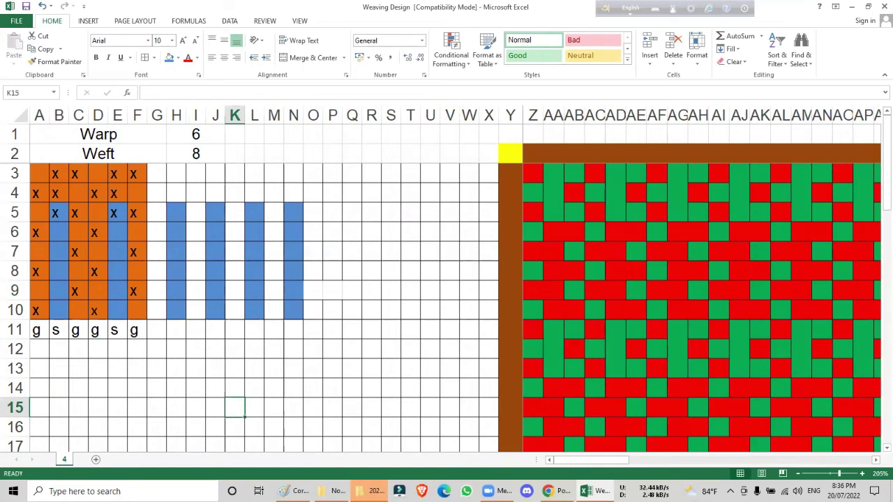
- Switch to the Cord Fabric notes in Paint and outline the "Weft Wadded Welts" entry under Types of Pique
left_click(293, 491)
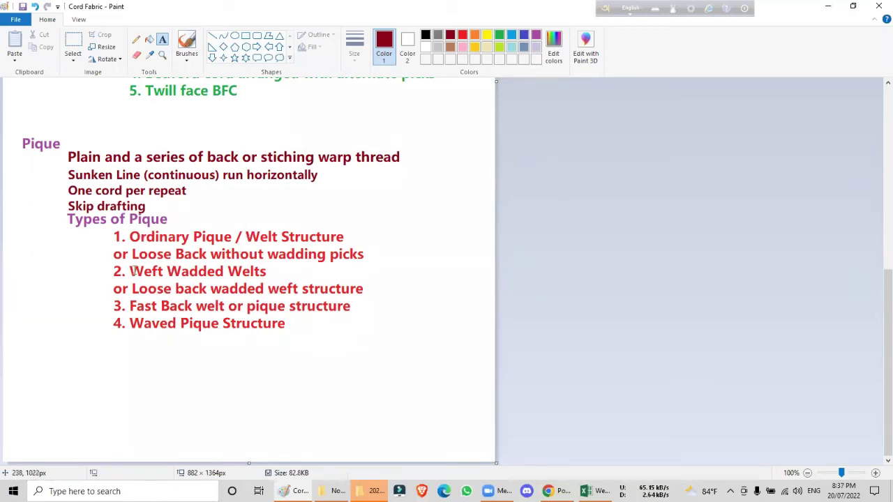
left_click_drag(130, 268, 264, 274)
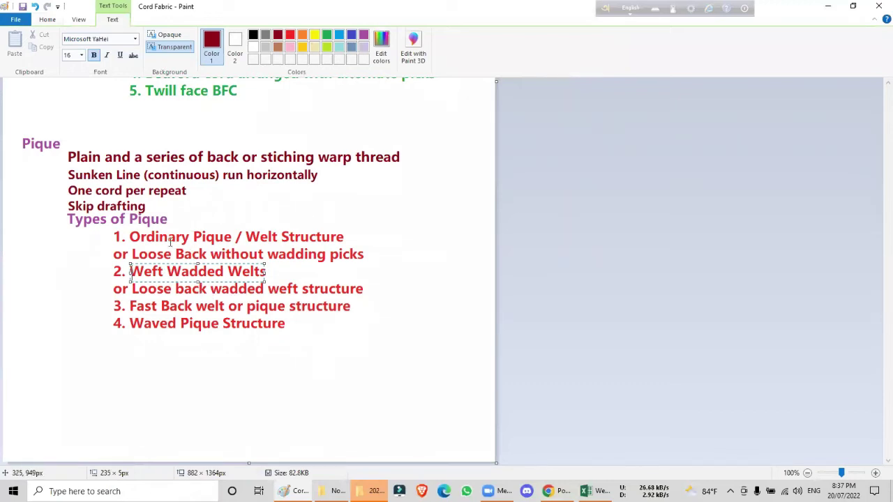
- Deselect the outlined entry in the Paint notes and switch back to the Weaving Design workbook in Excel
left_click(334, 392)
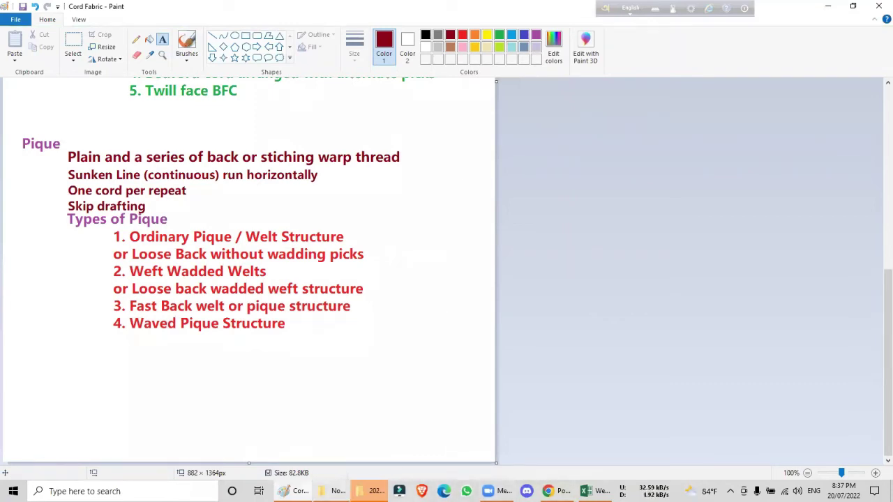
left_click(593, 491)
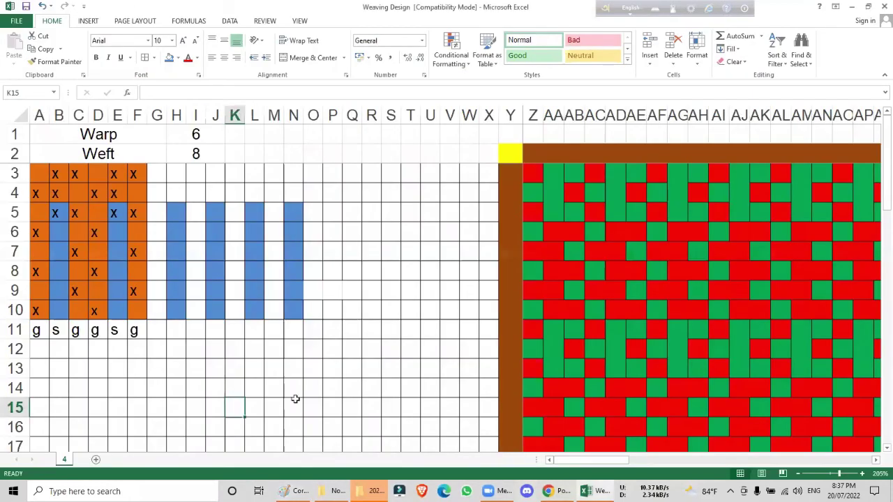
left_click(198, 363)
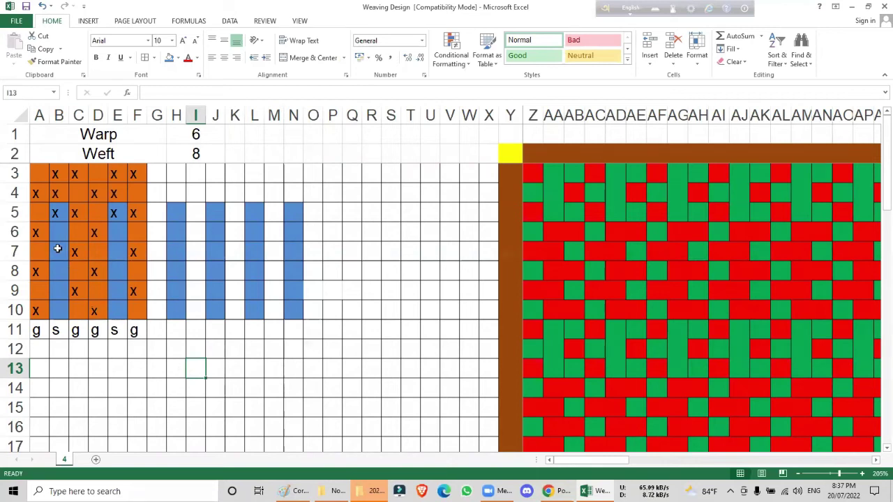
- Clear the x marks from the blue cells B5 and E5 of the weave draft
left_click(55, 212)
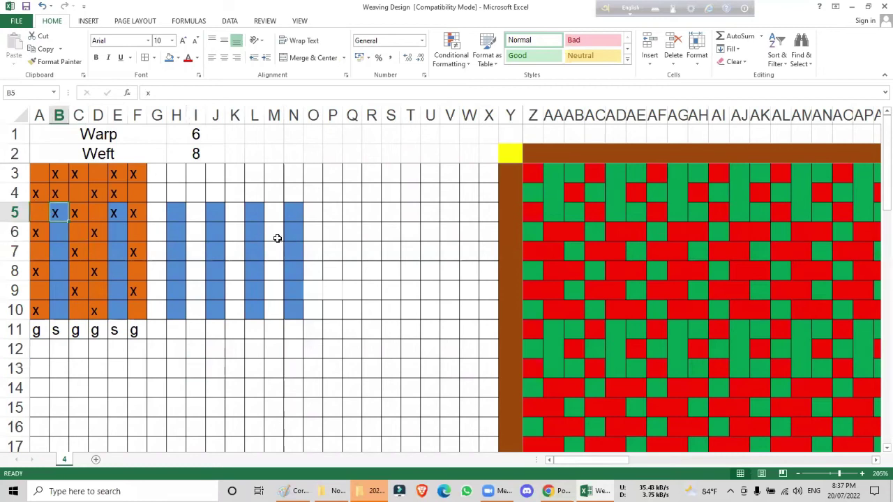
key("Delete")
key("Right")
key("Right")
key("Right")
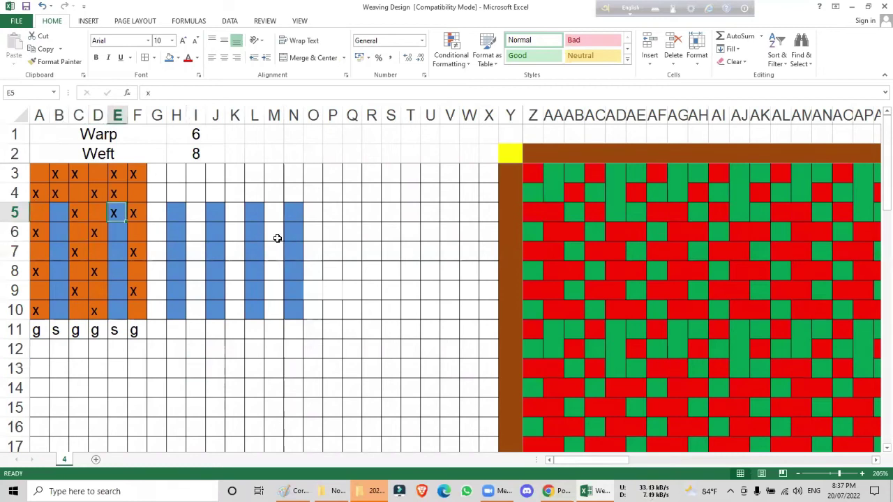
key("Delete")
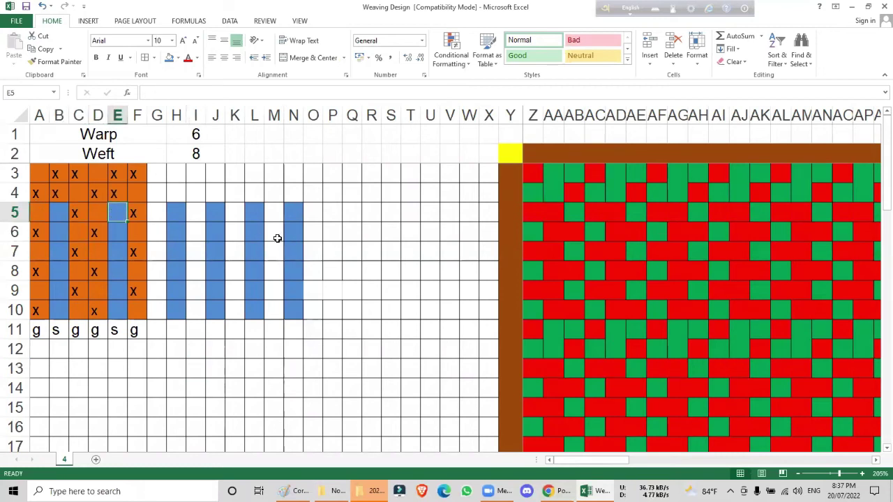
- Label draft rows 8 and 7 as wadding picks with a w in cells G8 and G7
left_click(159, 270)
type("w")
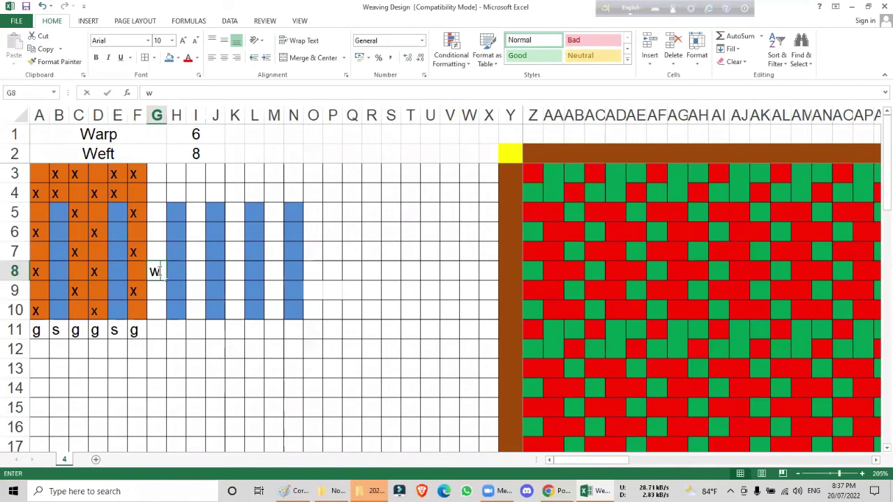
key("Up")
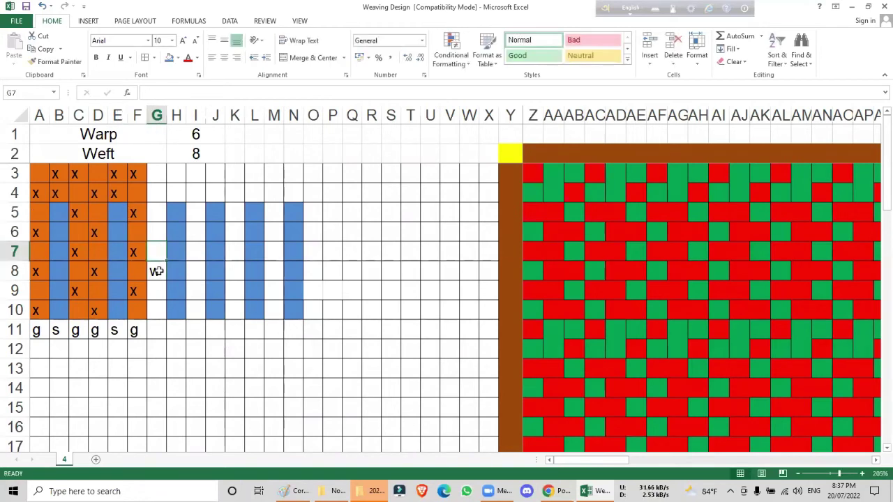
type("w")
key("Return")
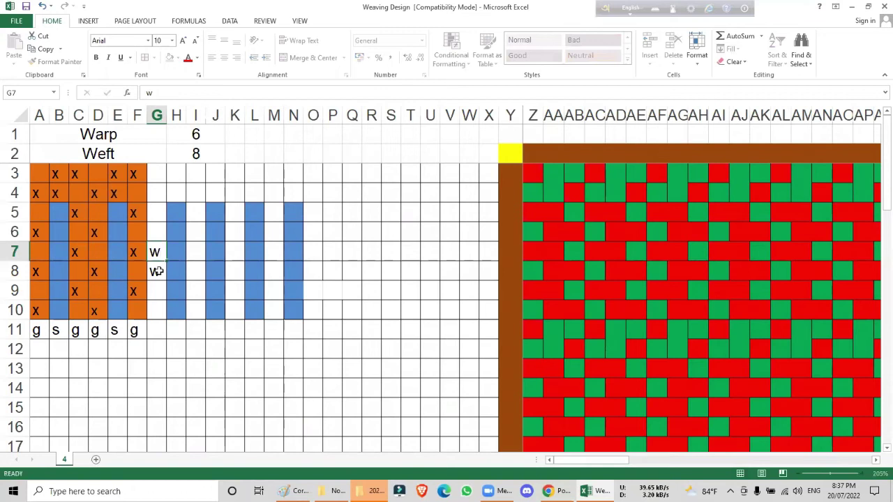
- Clear all x marks from the two wadding rows of the draft, cells A7 to F8
left_click(39, 252)
left_click_drag(54, 255, 78, 272)
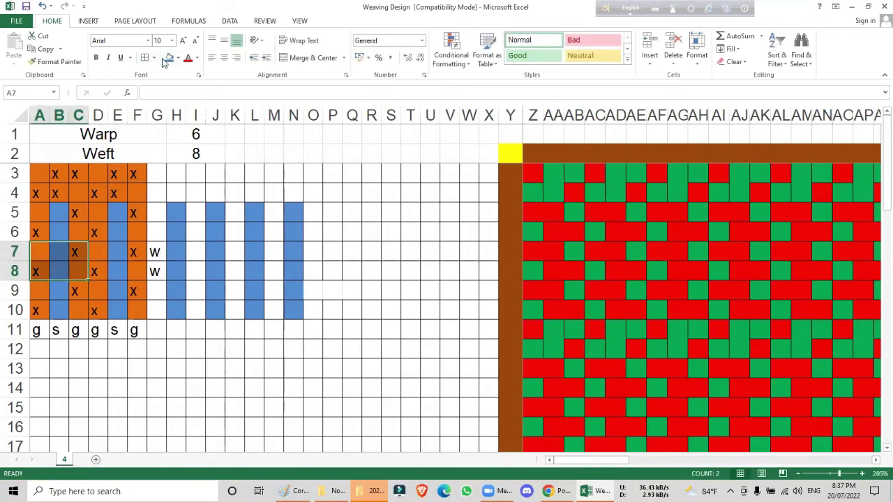
key("Delete")
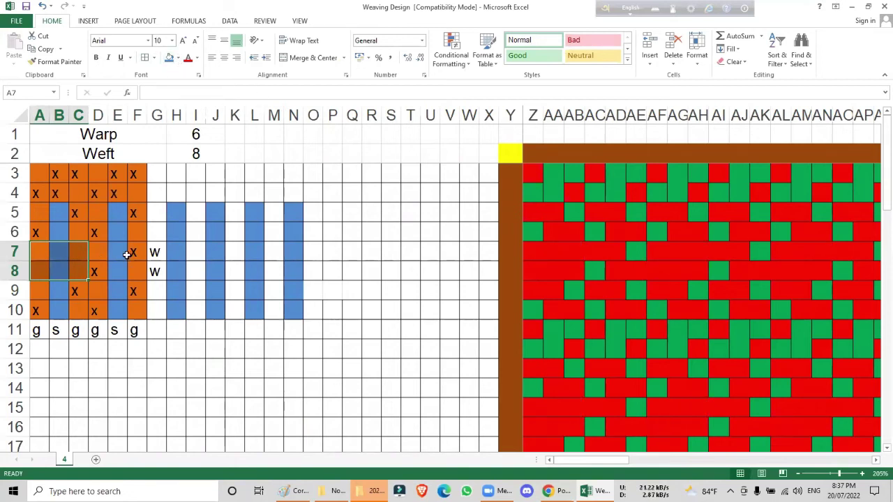
left_click(101, 253)
left_click_drag(101, 254, 139, 273)
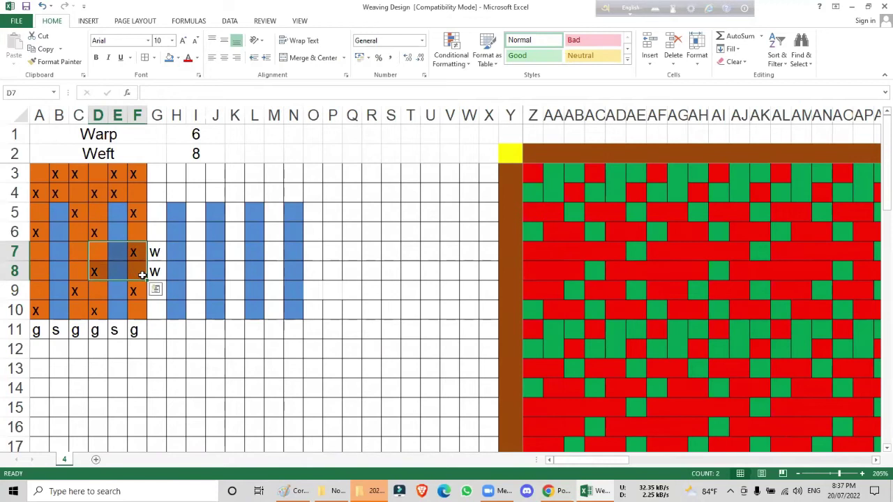
key("Delete")
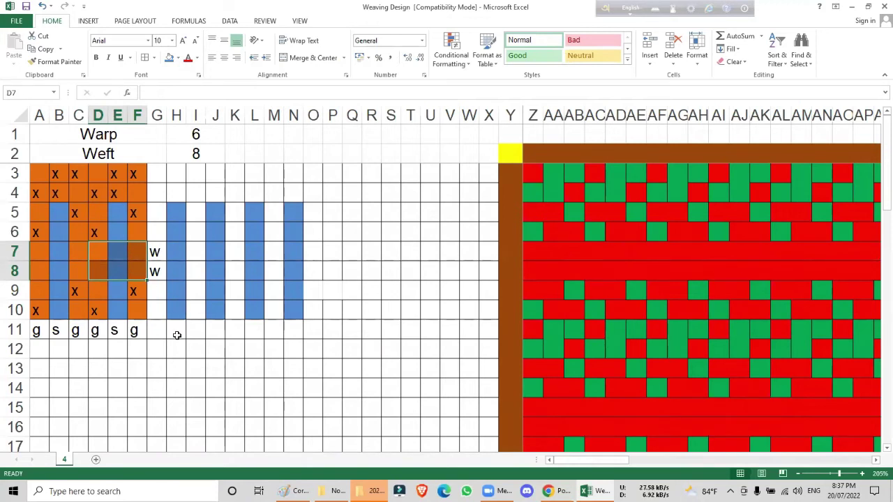
left_click(190, 368)
- Fill the wadding rows of the draft, cells A7 to F8, with the standard dark blue color
left_click_drag(140, 251, 24, 271)
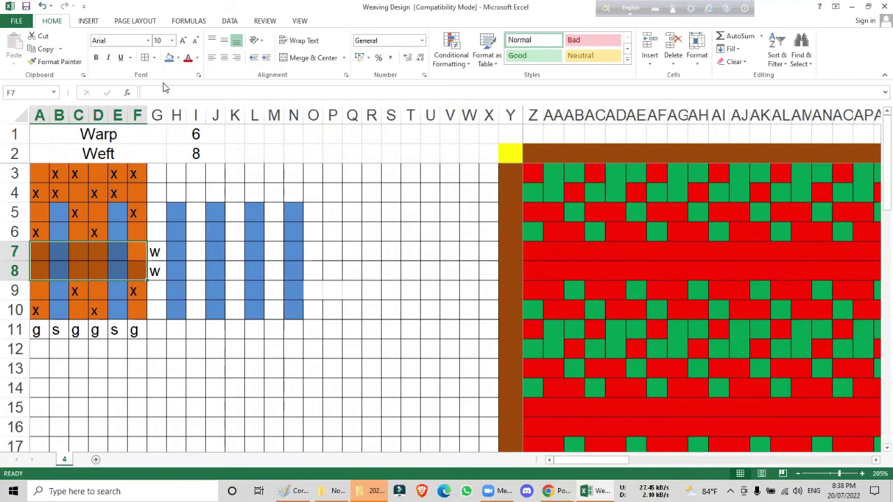
left_click(86, 270)
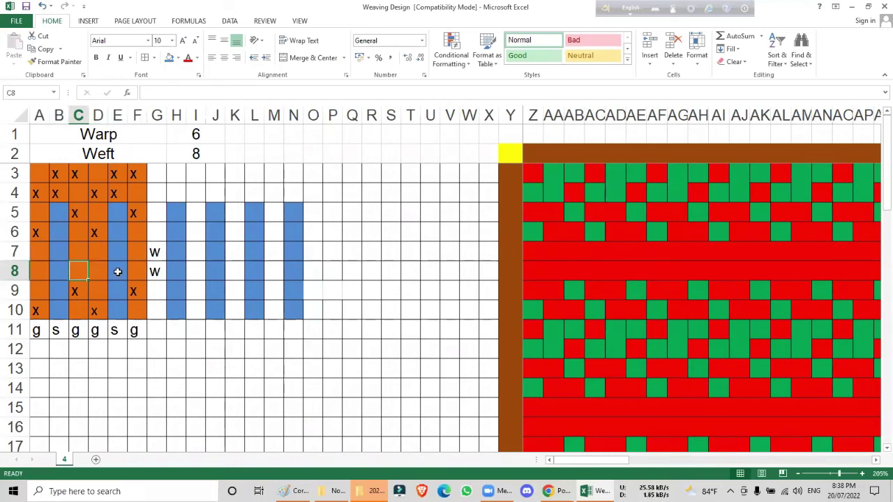
left_click_drag(140, 253, 33, 268)
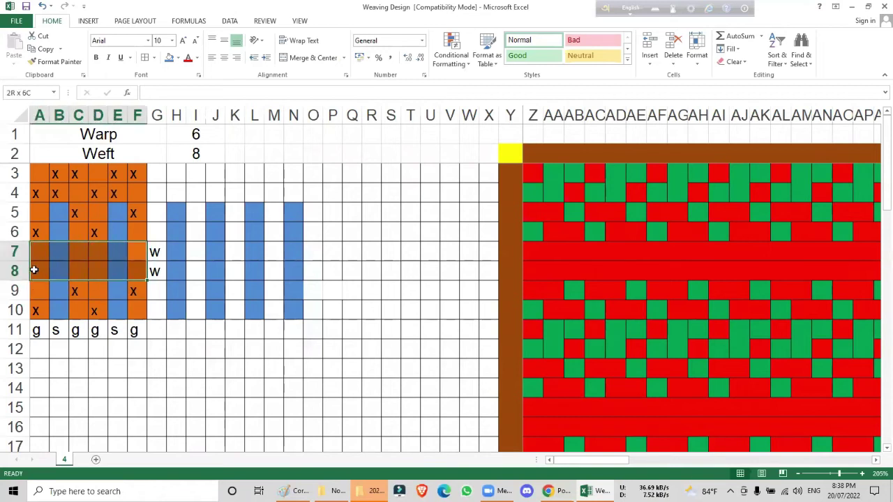
left_click(179, 58)
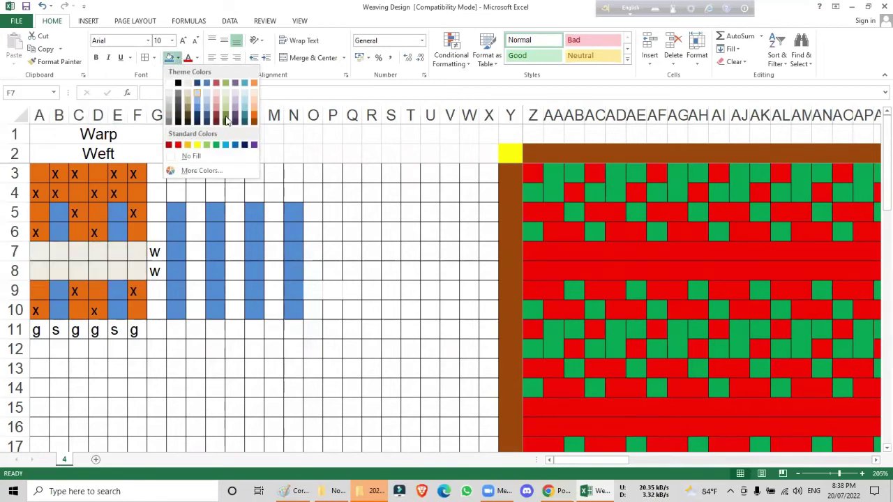
left_click(245, 145)
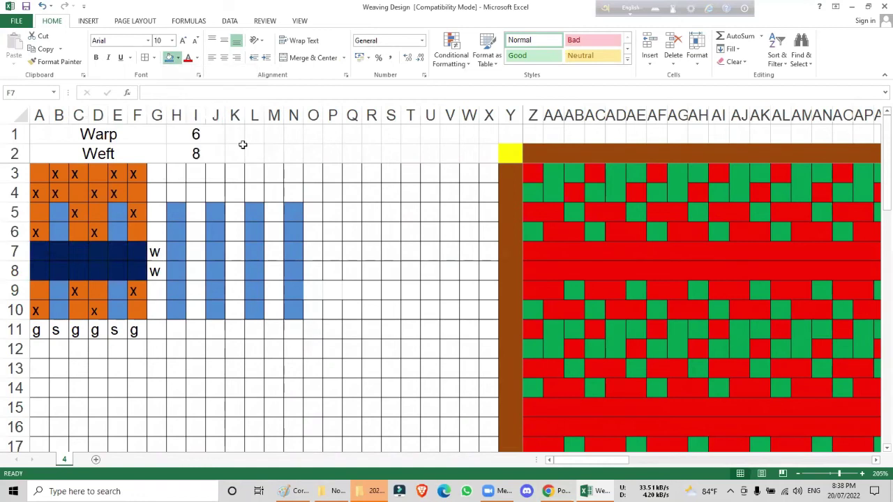
left_click(174, 367)
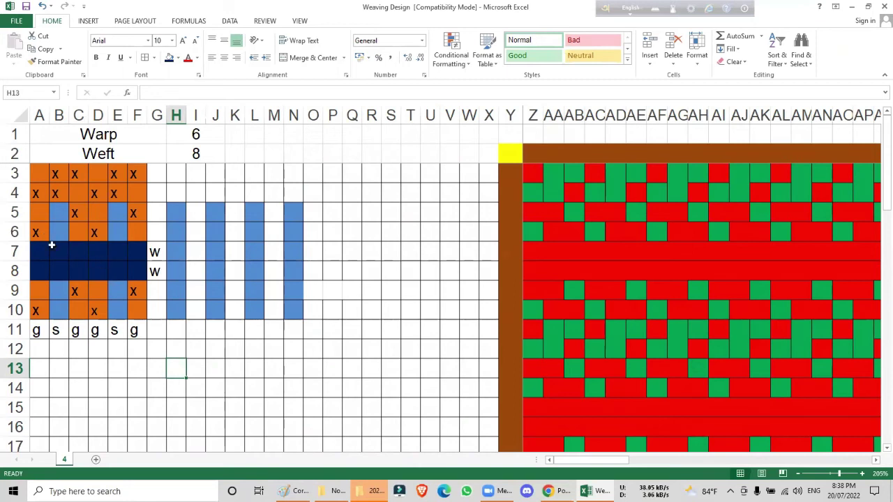
- Examine the ground thread marks in column A above and below the dark blue wadding rows
left_click(36, 309)
left_click(41, 284)
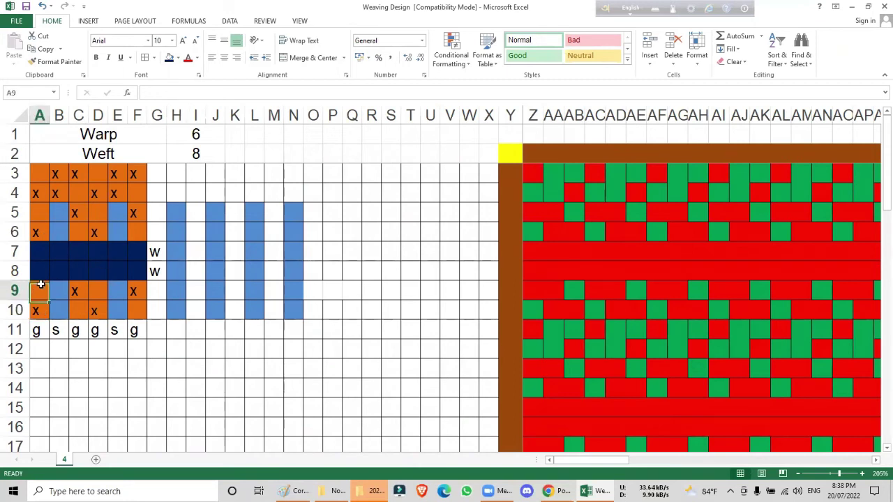
left_click(36, 233)
left_click(36, 206)
left_click(35, 190)
left_click(36, 175)
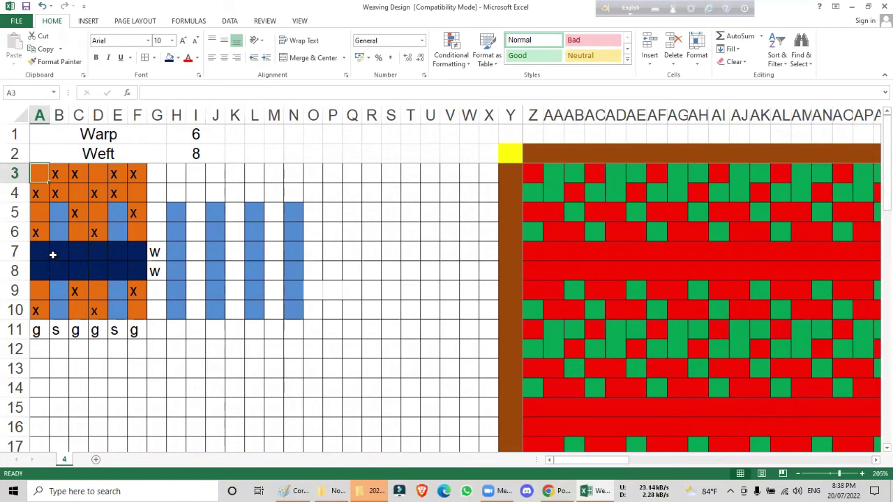
left_click(97, 265)
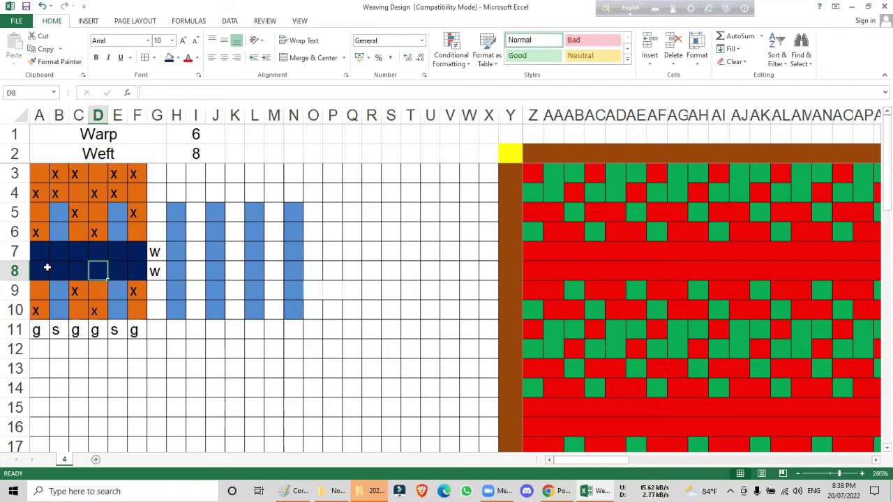
- Add x marks to both wadding rows, 7 and 8, in the ground thread columns A, C, D and F
left_click(43, 269)
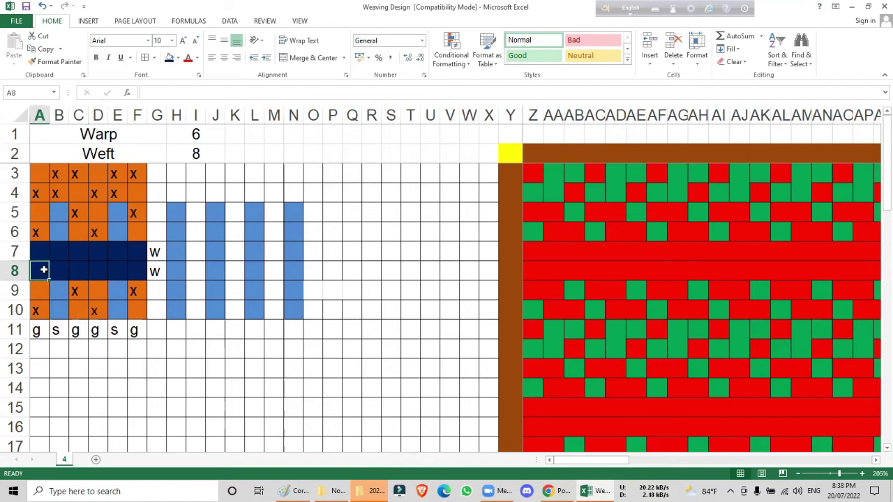
type("x")
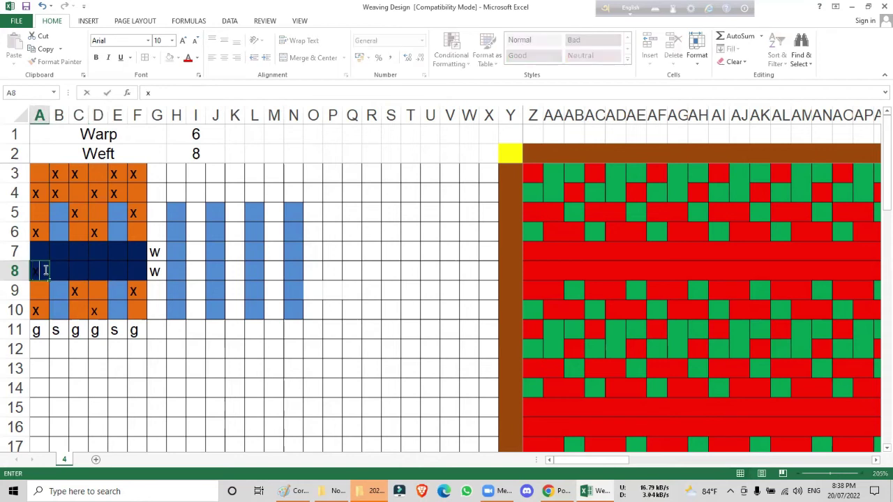
key("Up")
type("x")
key("Right")
key("Right")
type("x")
key("Down")
type("x")
key("Right")
type("x")
key("Up")
type("x")
key("Right")
key("Right")
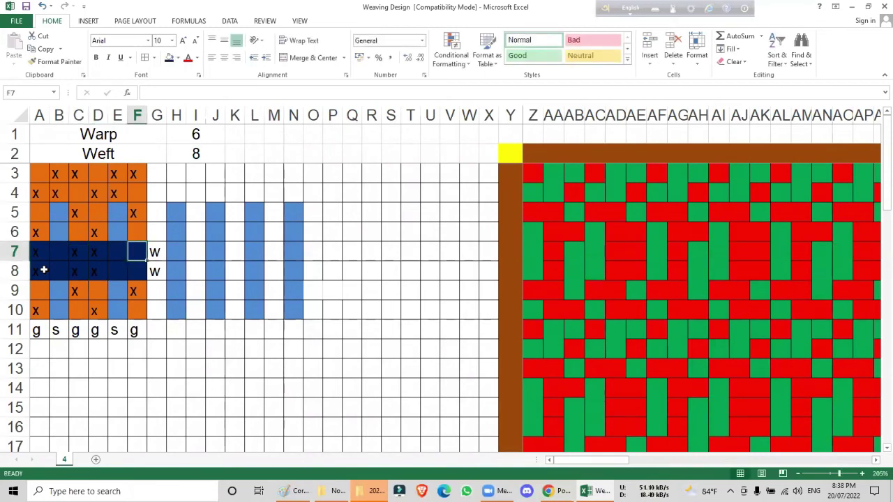
type("x")
key("Down")
type("x")
key("Down")
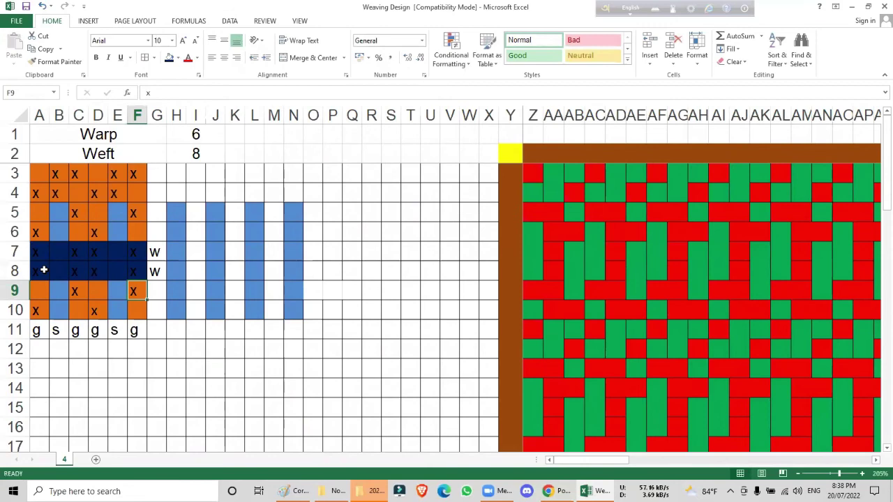
- Examine the weave preview over several repeats, the stitching thread in column E, and the marks in wadding rows 7 and 8
scroll(595, 334, "down", 4, "ctrl")
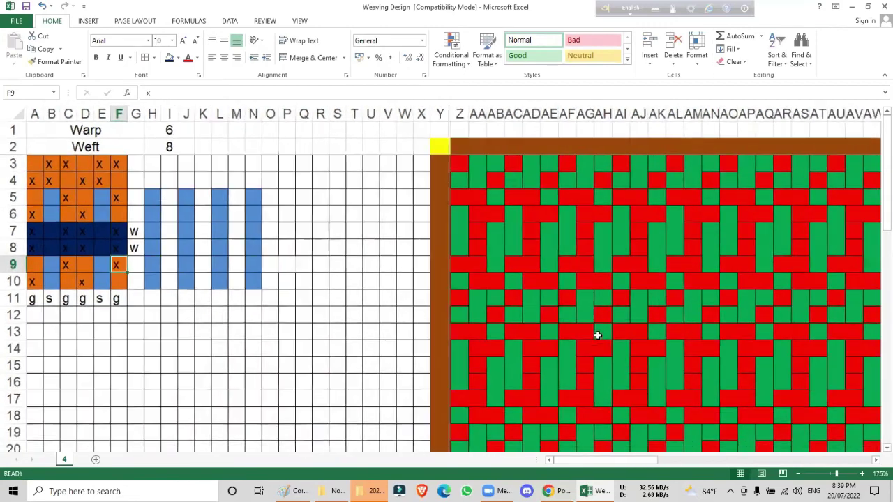
scroll(597, 336, "down", 2, "ctrl")
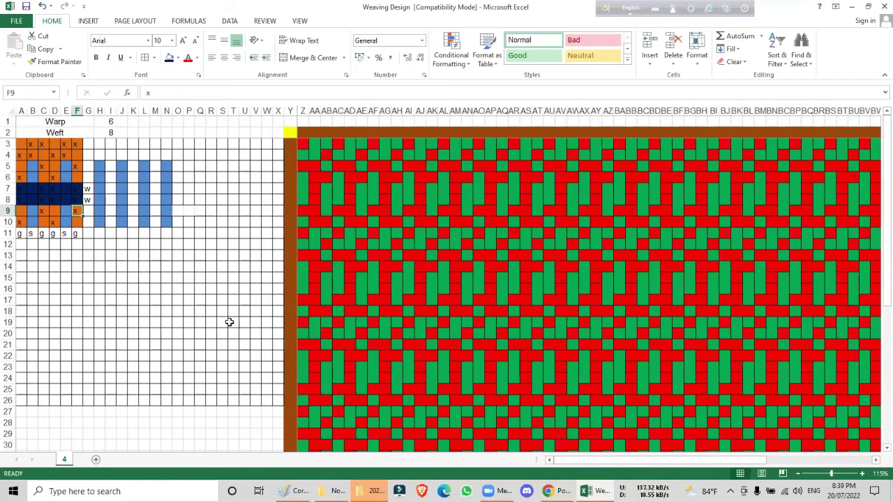
scroll(224, 321, "up", 1, "ctrl")
scroll(224, 321, "up", 4, "ctrl")
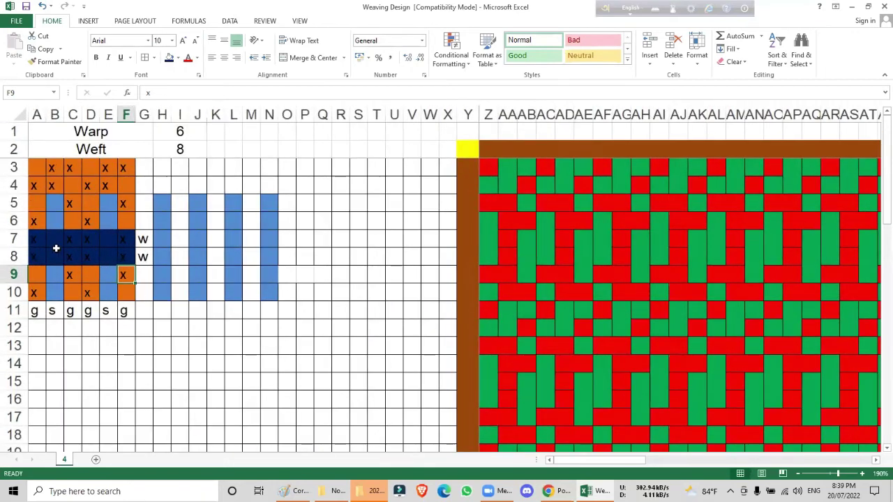
left_click(40, 239)
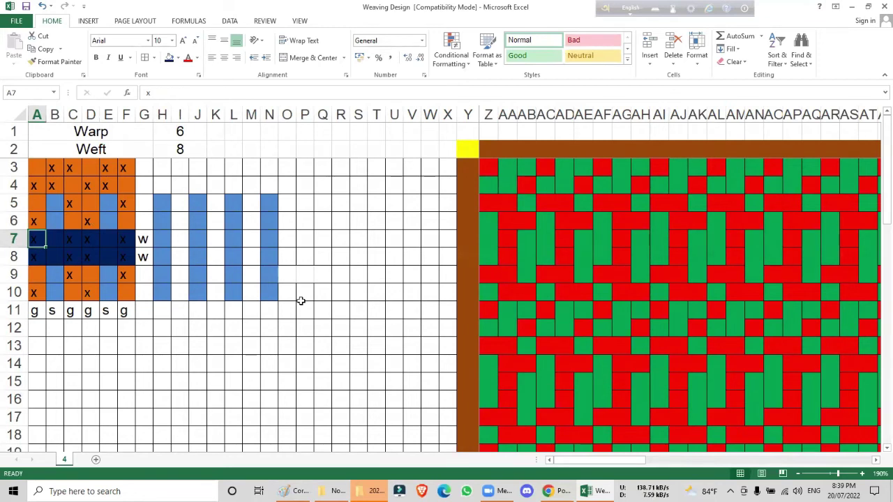
key("alt+shift")
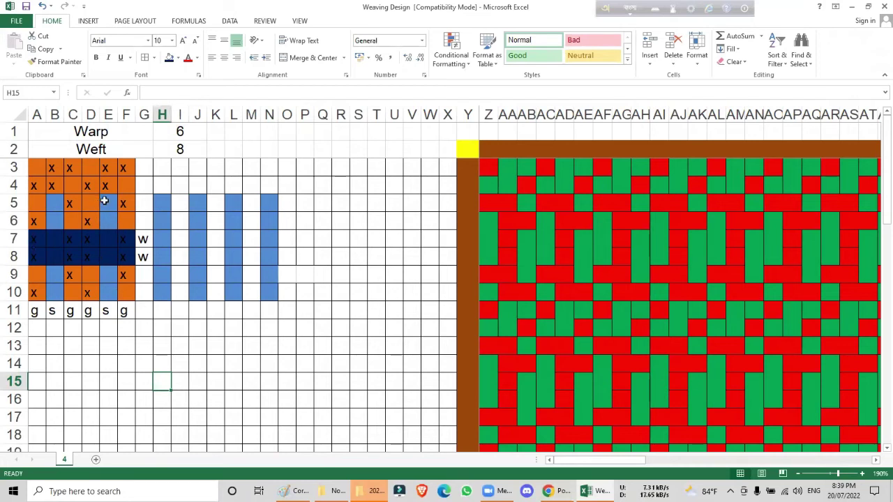
left_click_drag(106, 201, 106, 298)
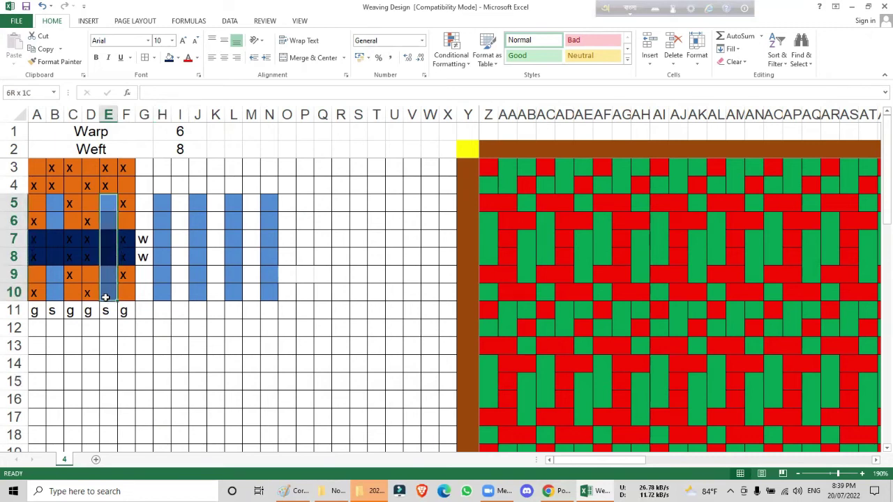
left_click(108, 255)
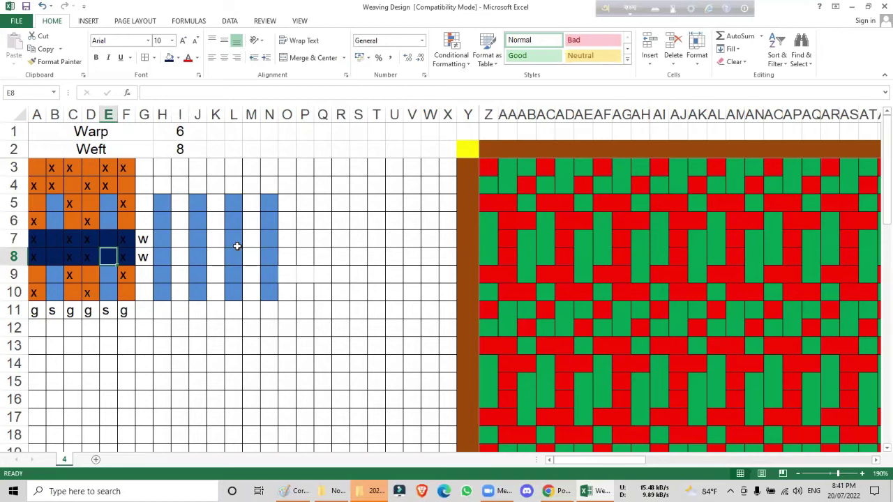
left_click(42, 241)
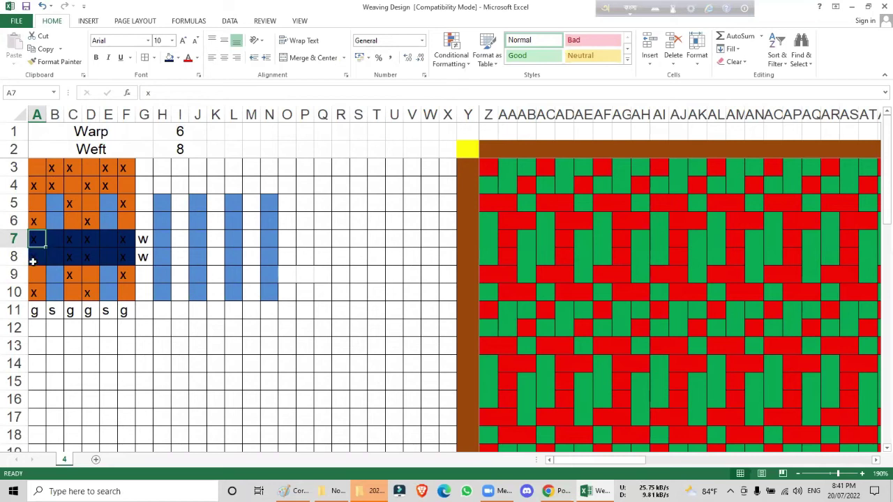
key("Return")
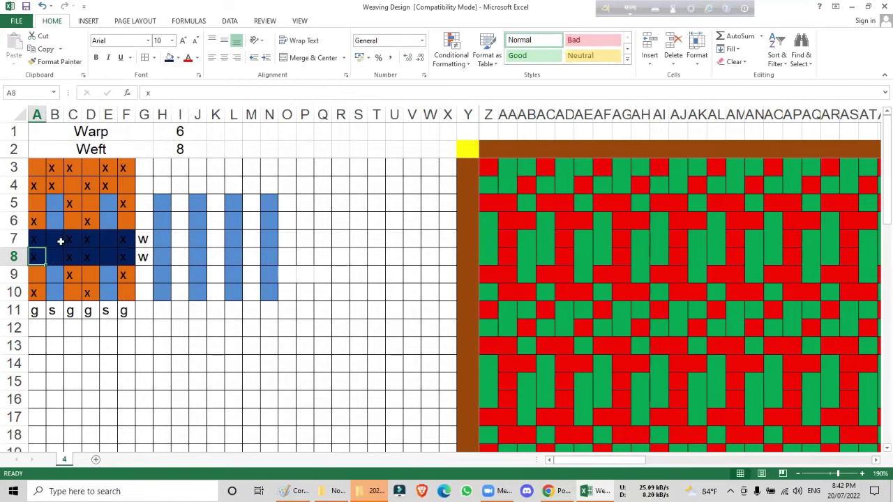
- Examine the warp and weft repeat counts and the wadding picks in rows 7 and 8 of the draft
left_click(193, 131)
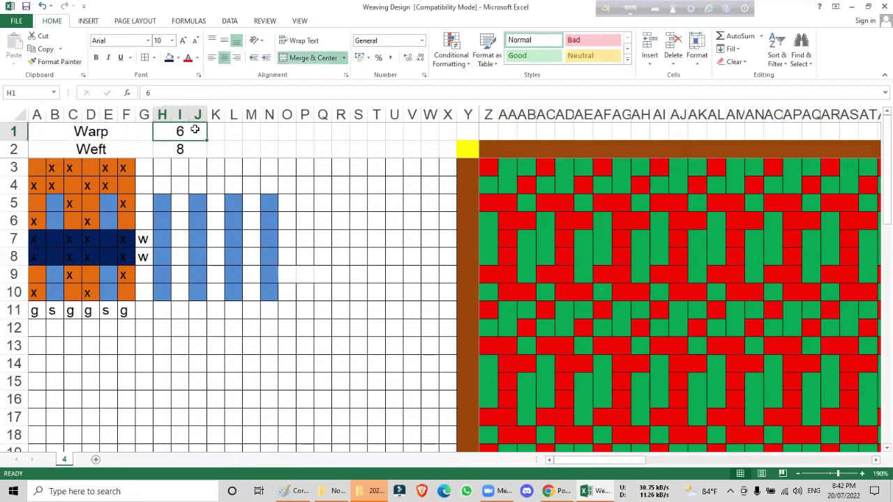
left_click(178, 149)
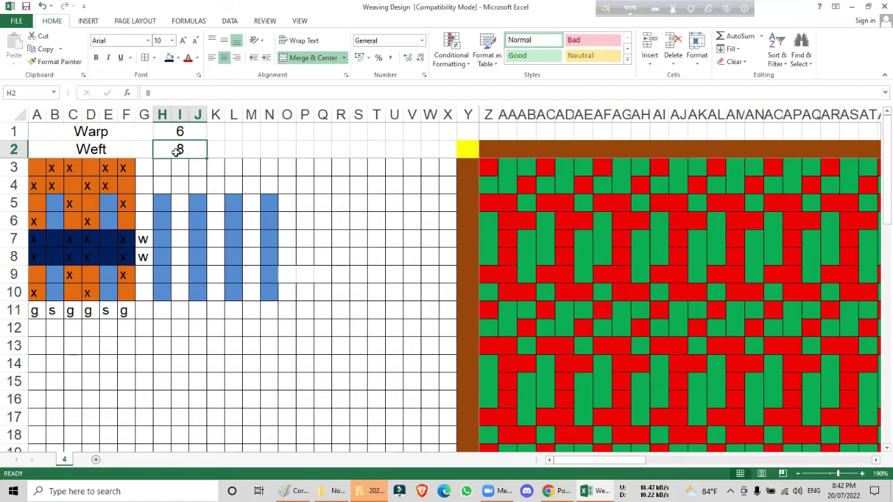
left_click(179, 131)
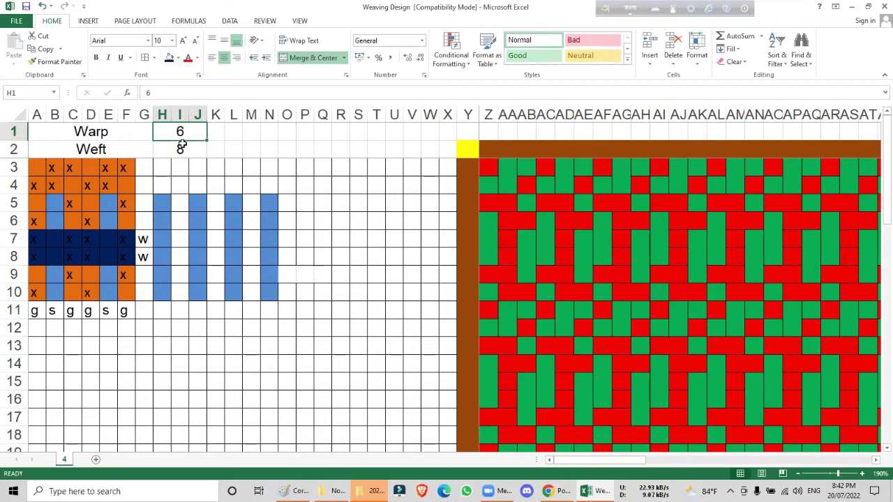
left_click(182, 147)
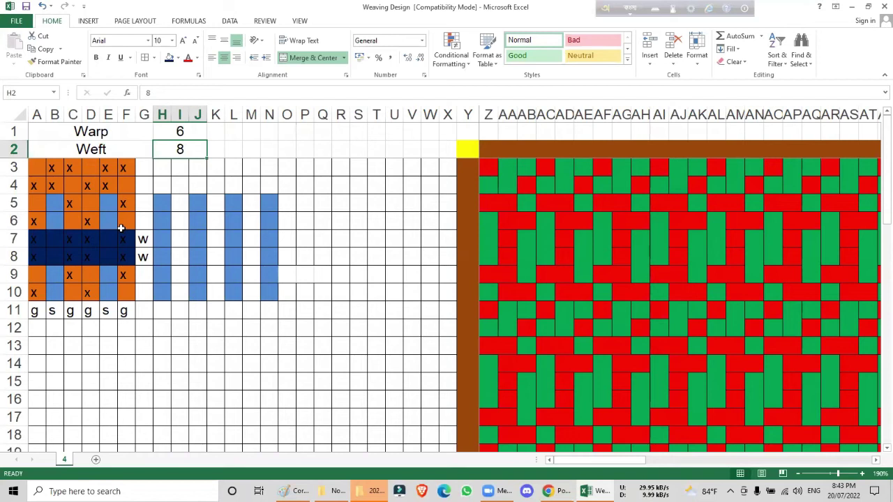
left_click(107, 246)
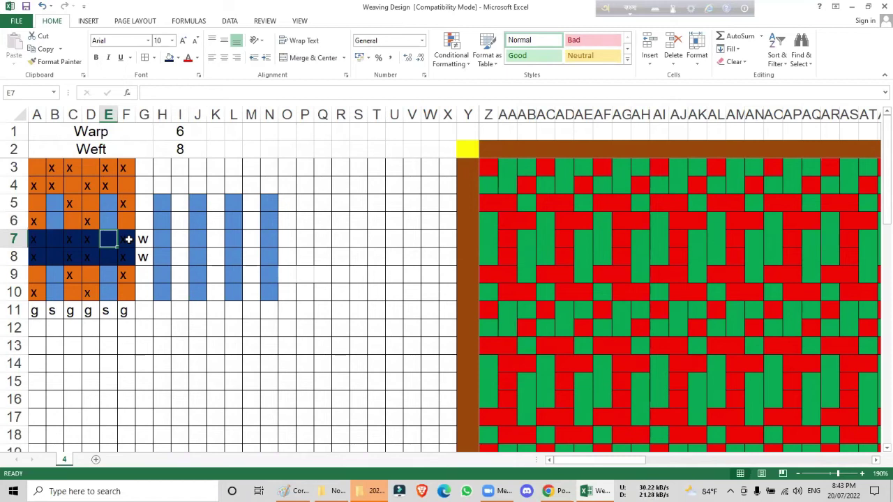
left_click(70, 261)
left_click(74, 220)
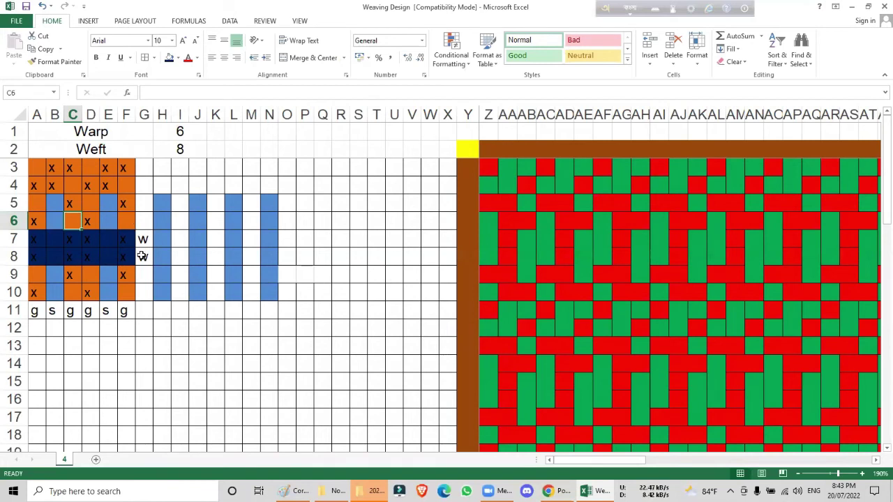
left_click_drag(141, 258, 145, 240)
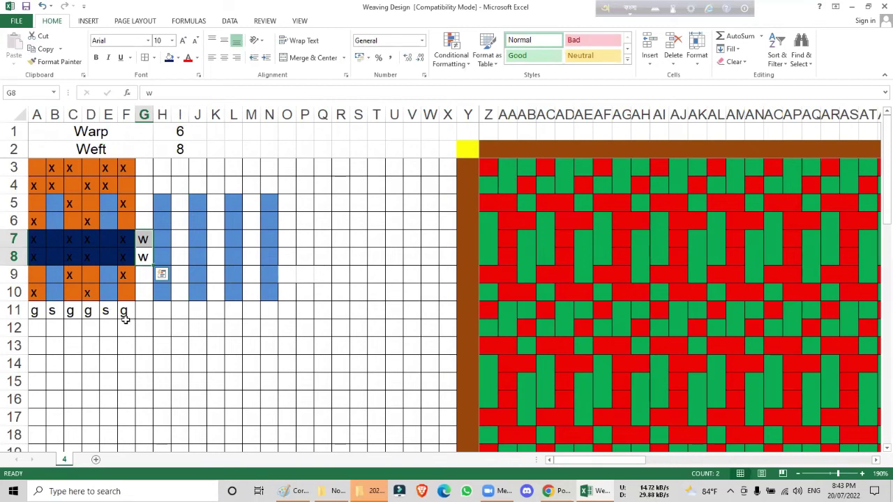
- Change the fill of the wadding rows, cells A7 to F8, to a light red theme color
scroll(144, 336, "down", 1)
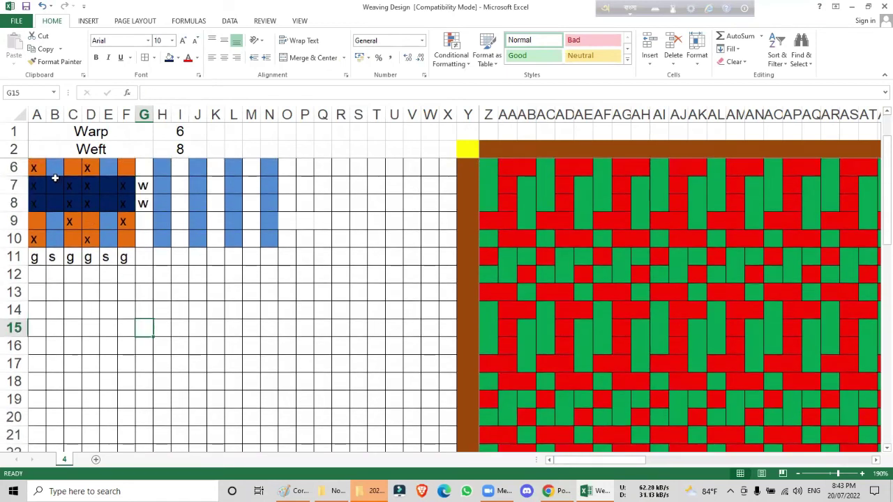
left_click_drag(35, 185, 131, 203)
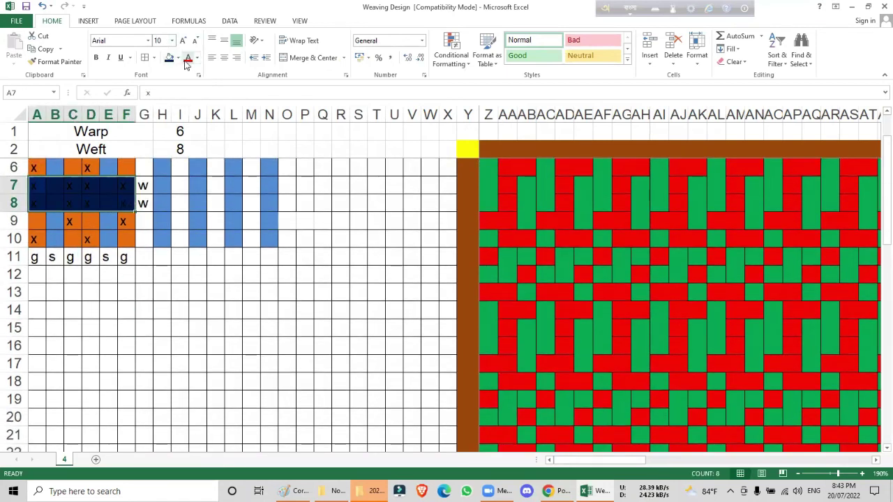
left_click(176, 57)
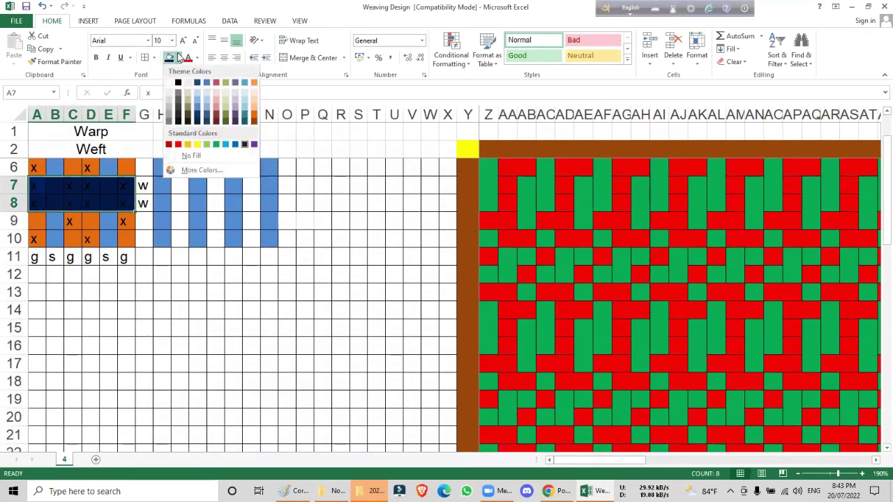
left_click(219, 101)
left_click(183, 327)
scroll(265, 325, "up", 1)
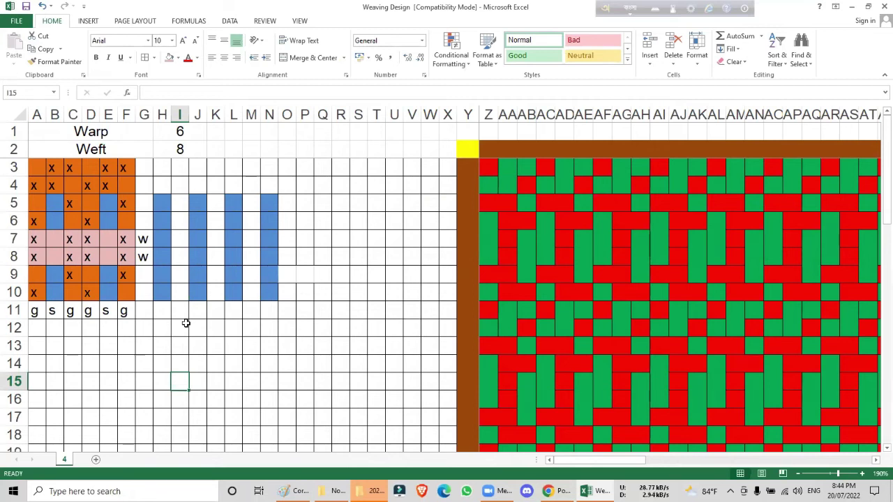
- Examine the stitching thread in column B across rows 5 to 10 and the neighbouring ground threads in columns A and C
left_click(53, 314)
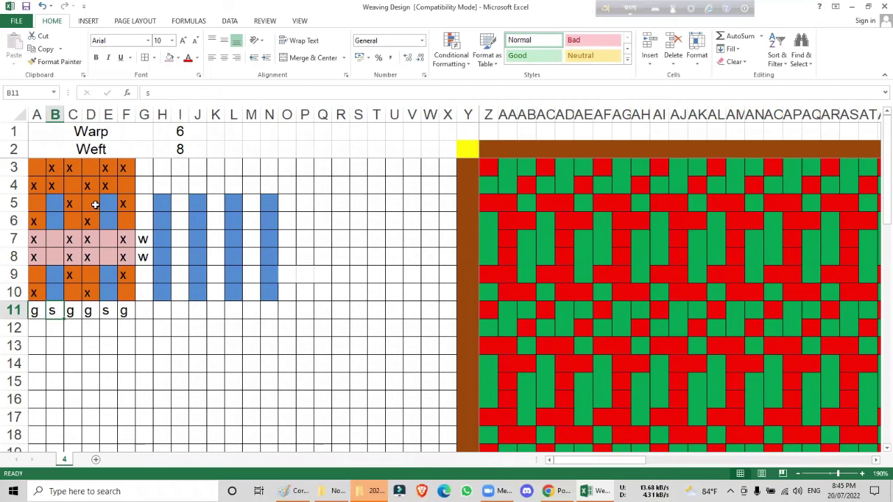
left_click(53, 205)
mouse_move(54, 218)
left_mouse_down()
mouse_move(51, 293)
mouse_move(53, 208)
left_mouse_up()
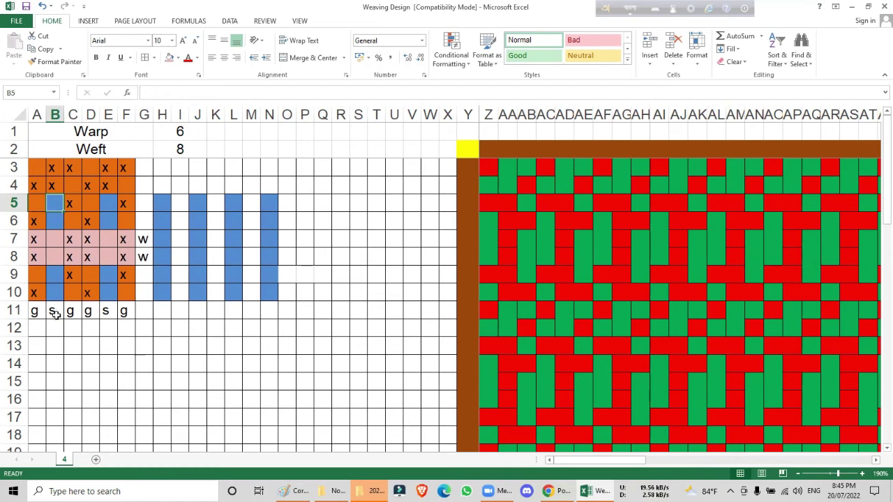
left_click_drag(57, 203, 58, 294)
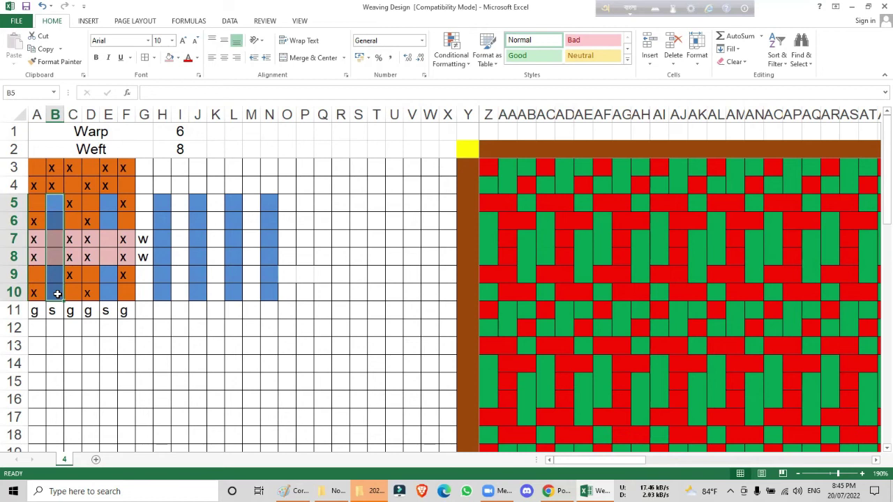
left_click(57, 294)
left_click_drag(55, 281, 55, 281)
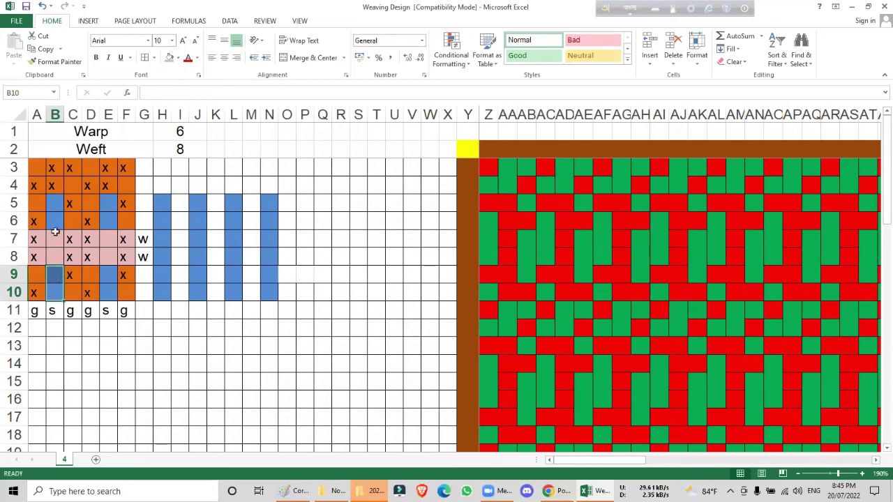
left_click_drag(35, 167, 35, 291)
left_click_drag(70, 169, 71, 290)
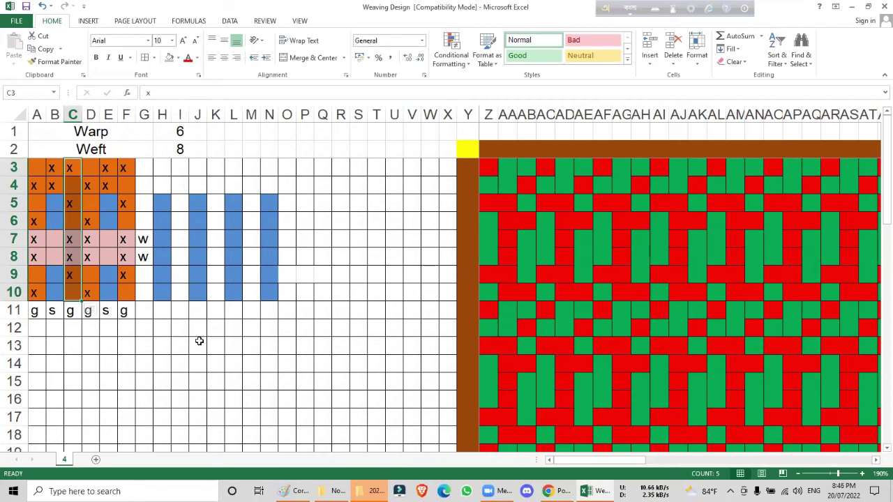
left_click(150, 294)
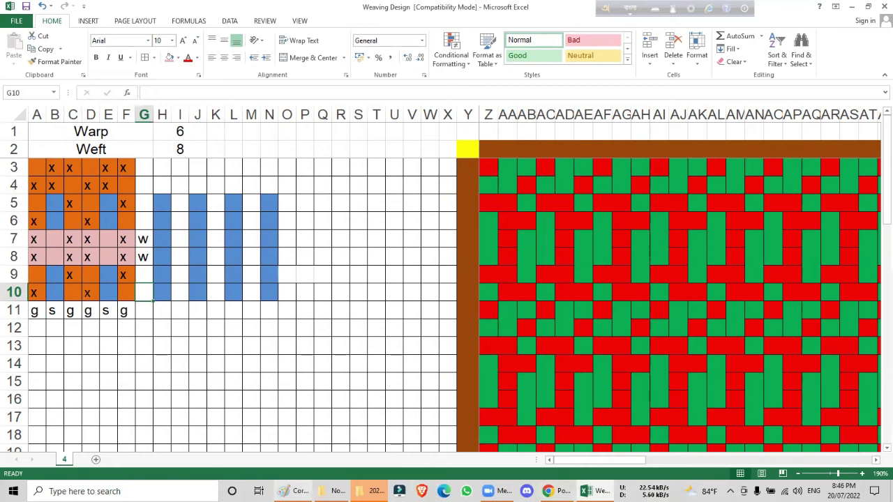
- Check the pique notes in Paint, return to the Excel draft and review the stitching thread from B5 to B10
left_click(293, 491)
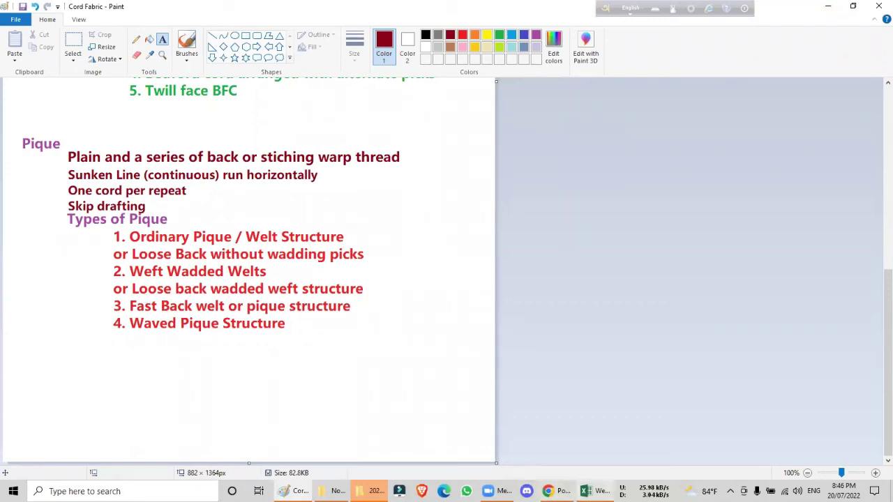
left_click(593, 492)
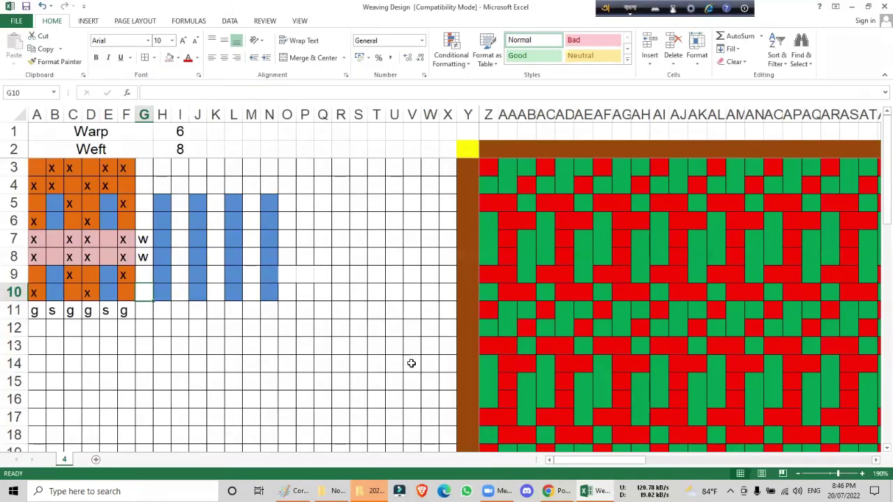
left_click(126, 213)
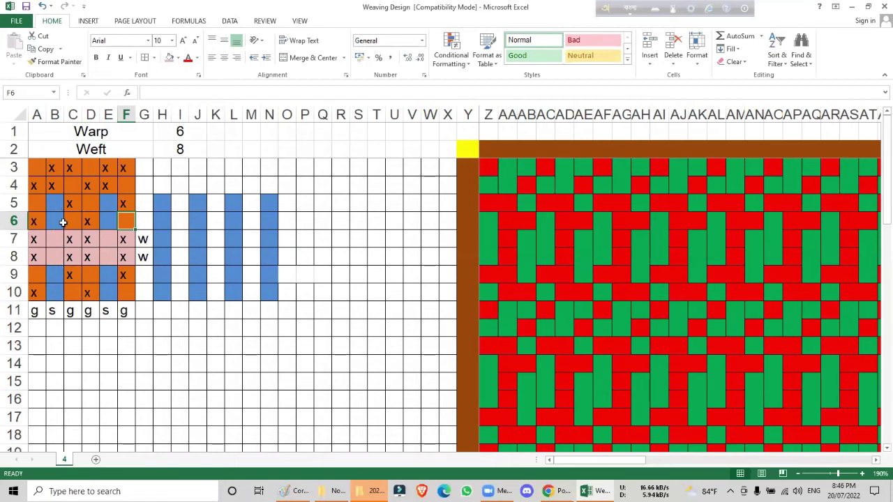
left_click_drag(62, 221, 75, 221)
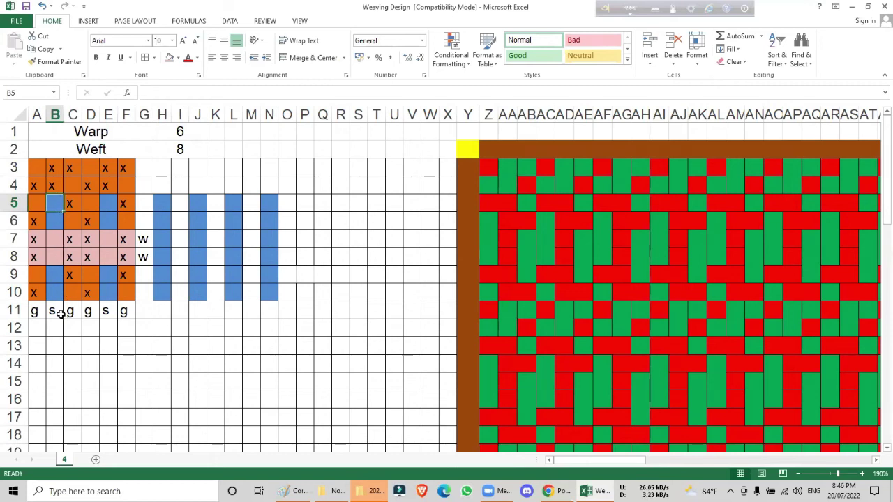
left_click_drag(56, 202, 60, 294)
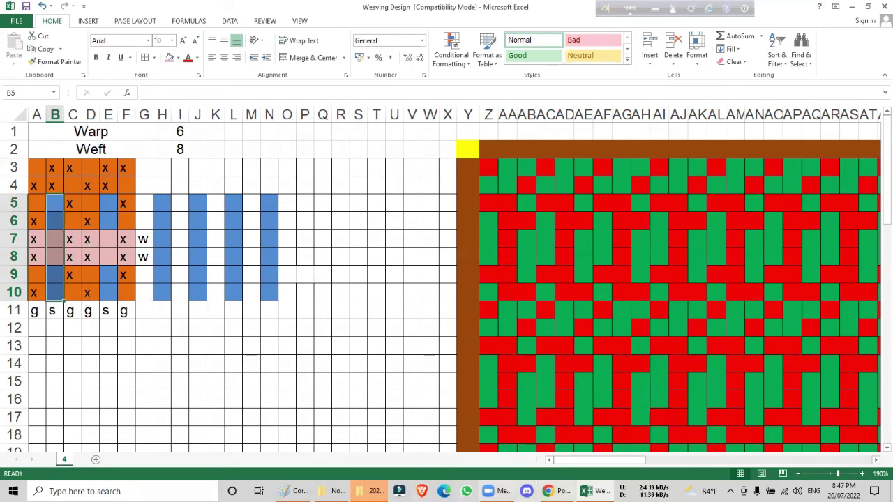
- Glance at the Paint notes again, return to Excel and examine the s and g thread labels in row 11
left_click(293, 491)
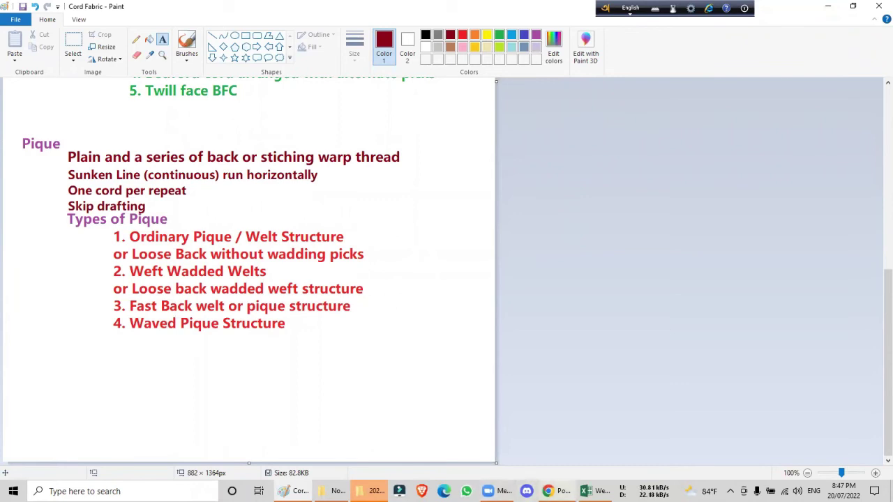
left_click(556, 491)
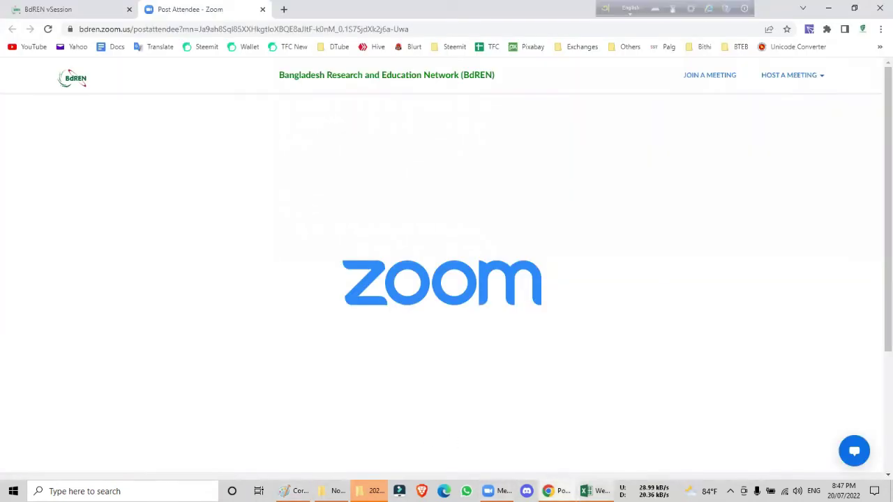
left_click(595, 492)
left_click(83, 276)
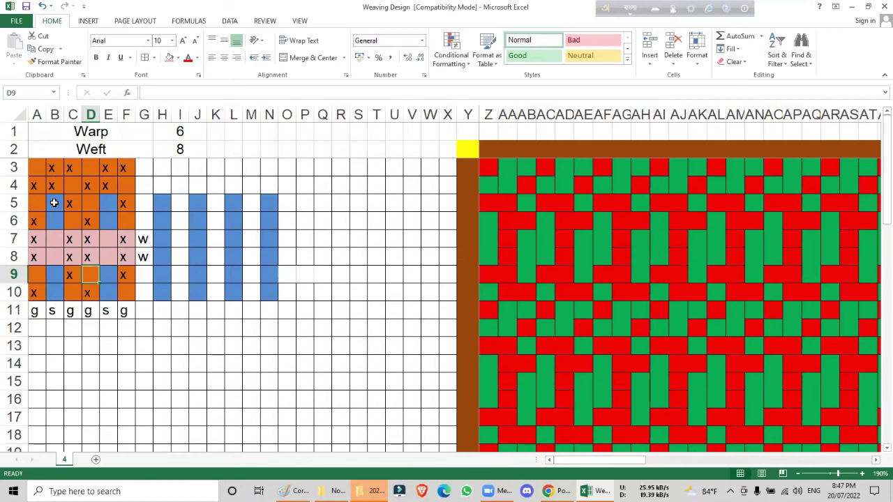
left_click(54, 310)
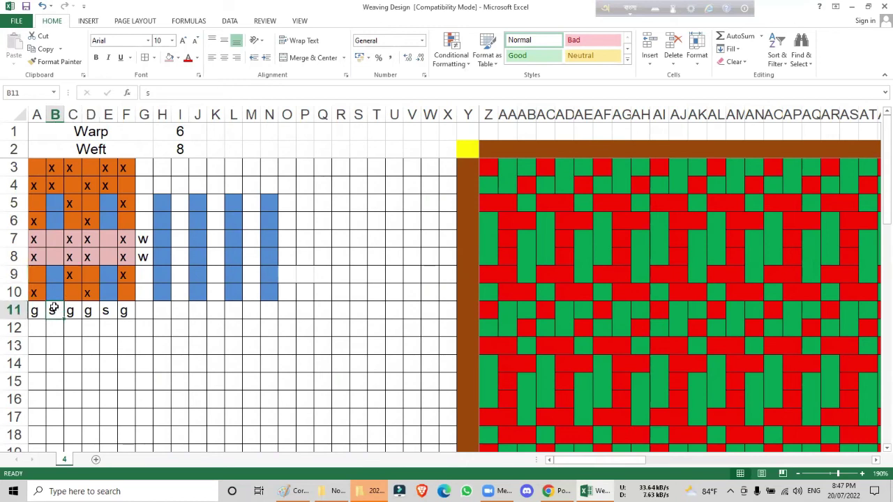
left_click(108, 311)
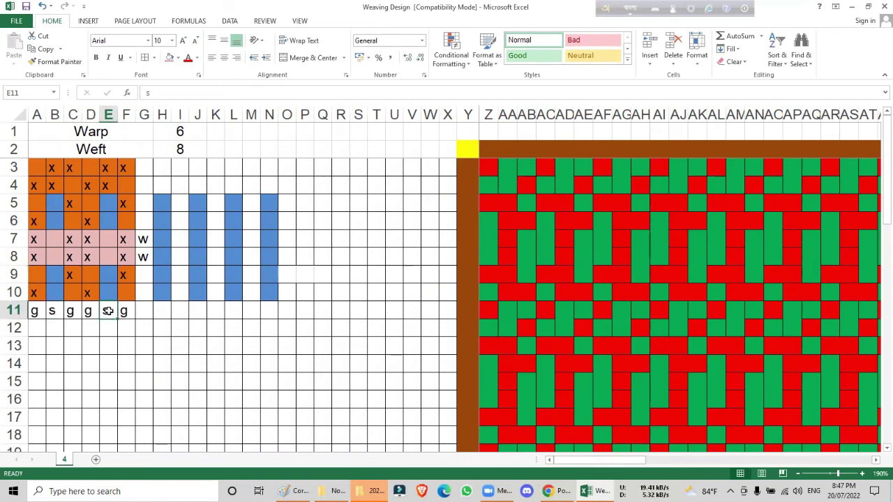
left_click(34, 311)
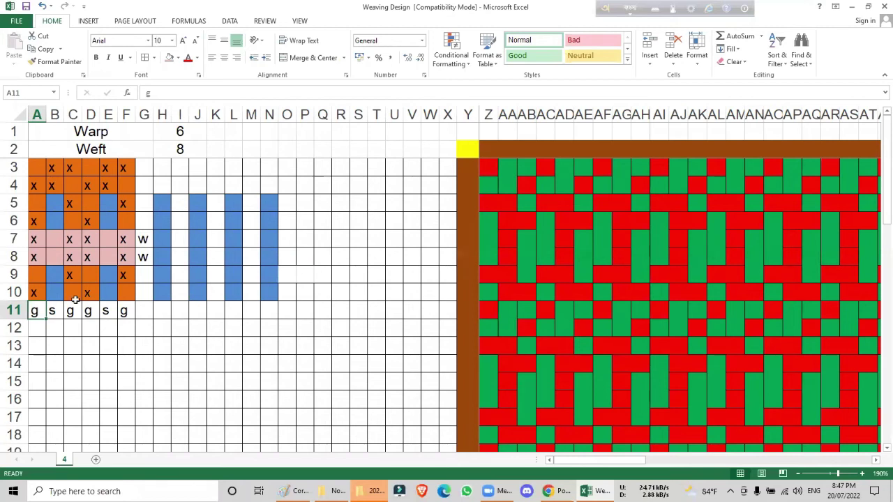
left_click(54, 257)
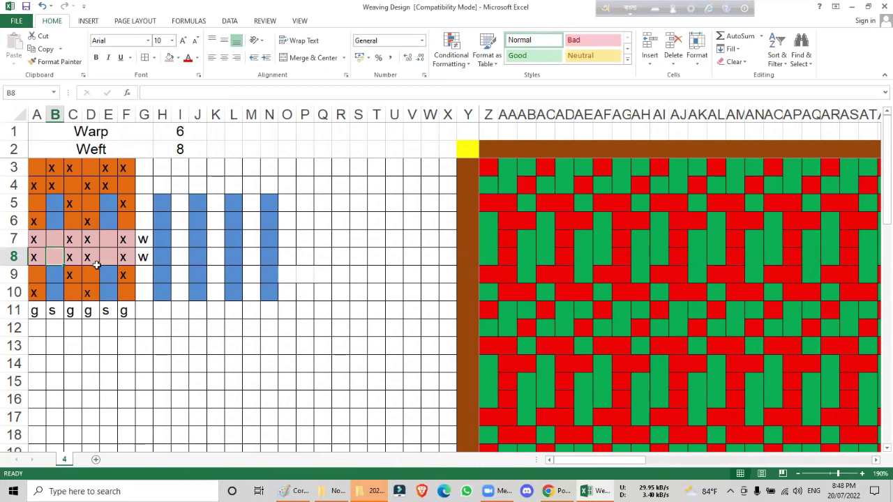
left_click(92, 357)
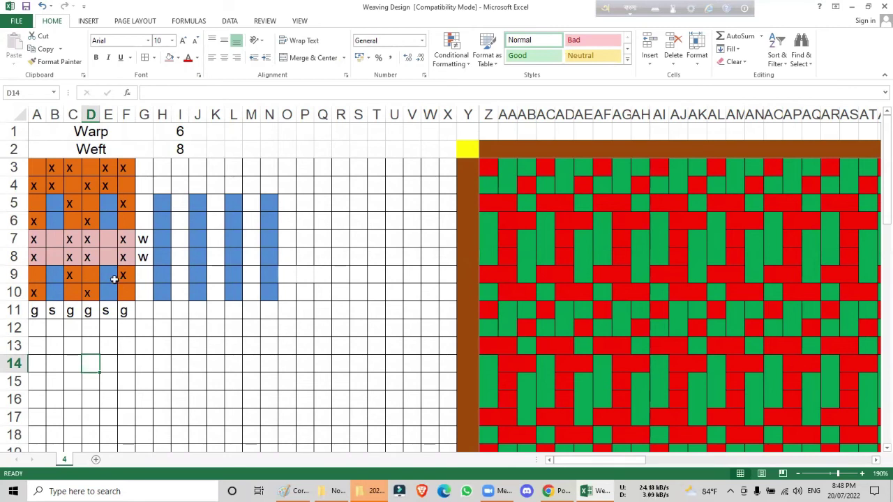
- Clear the w labels in G7 and G8 and delete the x marks in A7, C8, D7 and F8
left_click_drag(143, 239, 144, 255)
key("Delete")
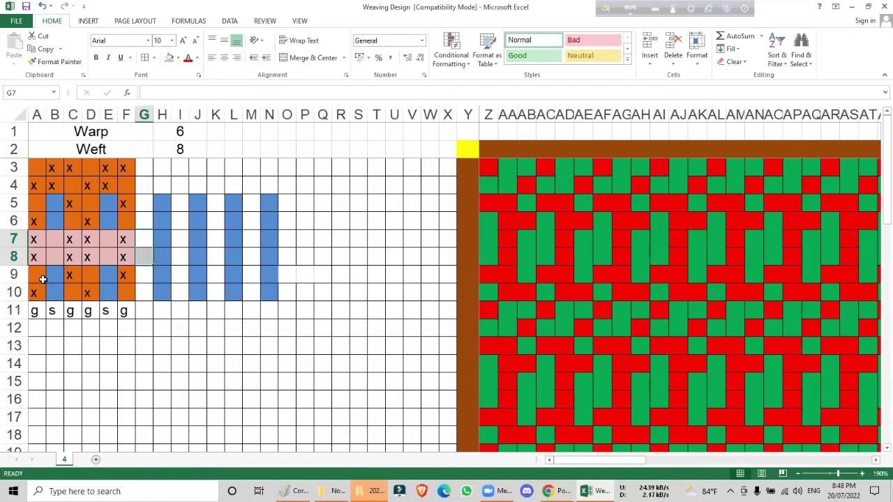
mouse_move(33, 239)
left_mouse_down()
mouse_move(55, 253)
mouse_move(124, 254)
mouse_move(34, 239)
left_mouse_up()
key("Delete")
key("Right")
key("Right")
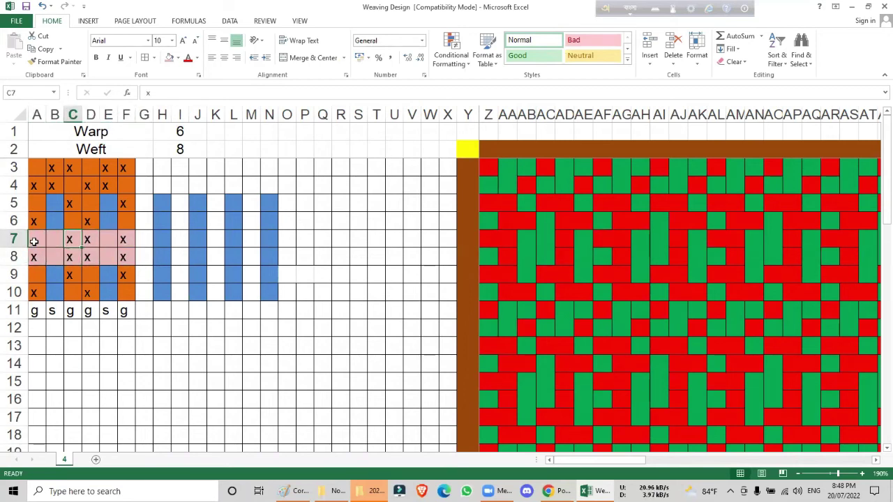
key("Down")
key("Delete")
key("Right")
key("Up")
key("Delete")
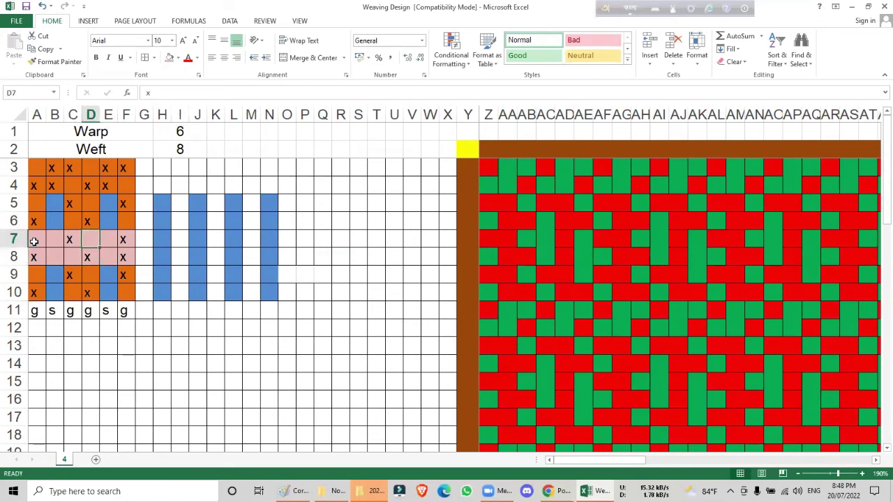
key("Right")
key("Right")
key("Down")
key("Delete")
key("Down")
key("Down")
key("Down")
key("Down")
key("Down")
key("Down")
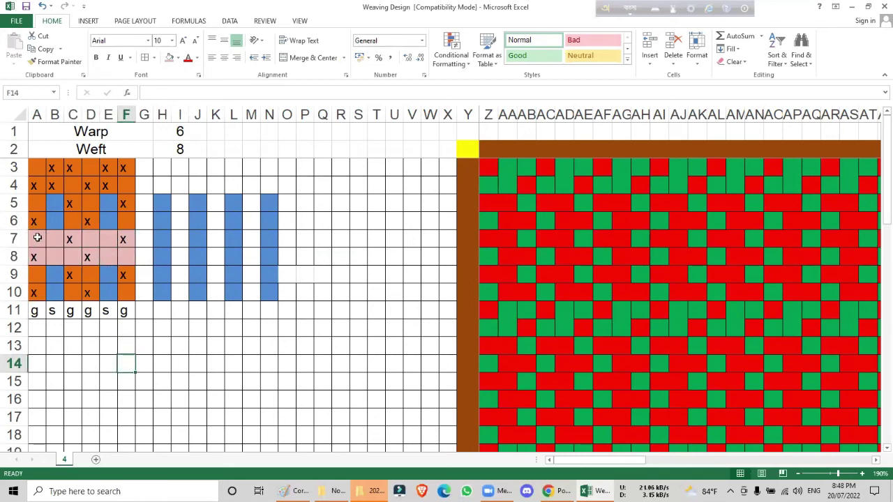
- Fill the former wadding pick cells A7:F8 with the orange used for the ground weave
left_click_drag(34, 167, 60, 194)
left_click_drag(35, 239, 125, 256)
left_click(178, 58)
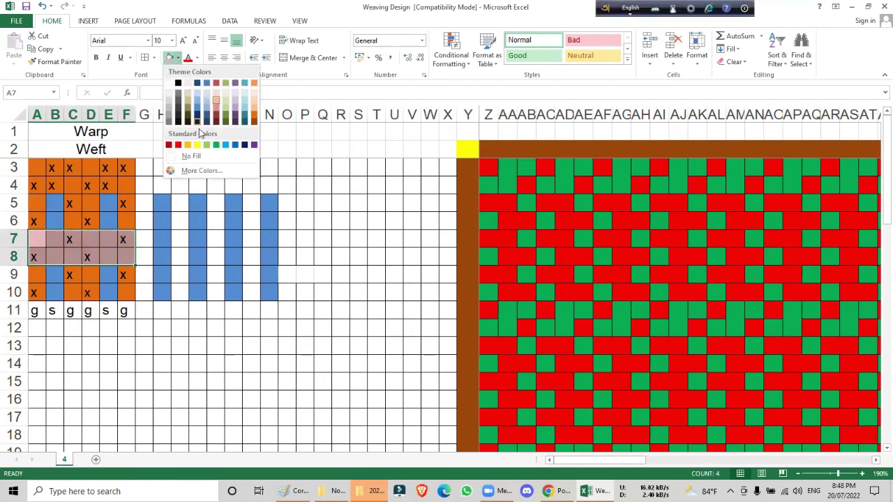
left_click(254, 111)
left_click(261, 329)
- Fill the stitching thread cells B5:B10 and E5:E10 with standard blue
left_click_drag(57, 206, 61, 275)
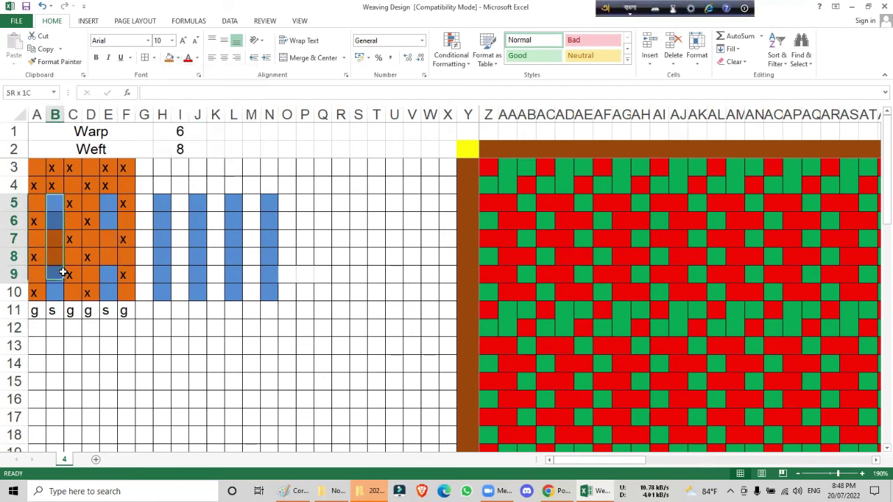
left_click(178, 57)
left_click(235, 144)
left_click_drag(108, 204, 110, 293)
left_click(169, 57)
left_click_drag(56, 204, 55, 293)
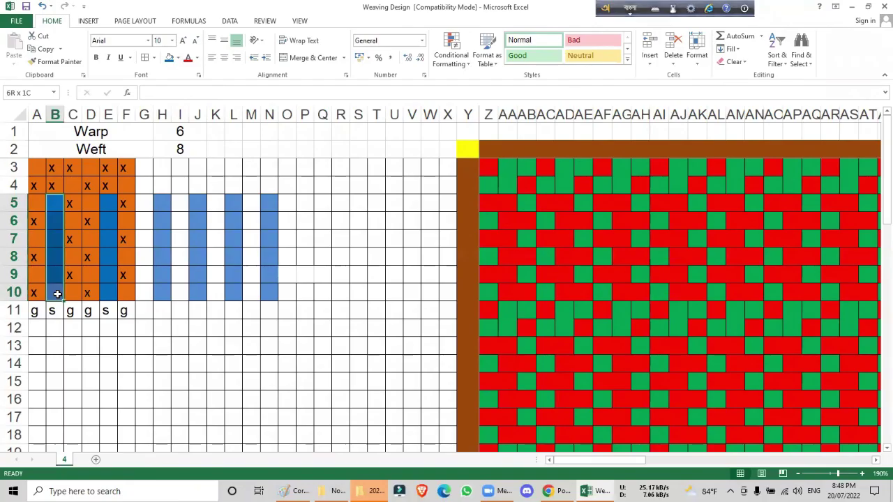
left_click(169, 59)
left_click(233, 399)
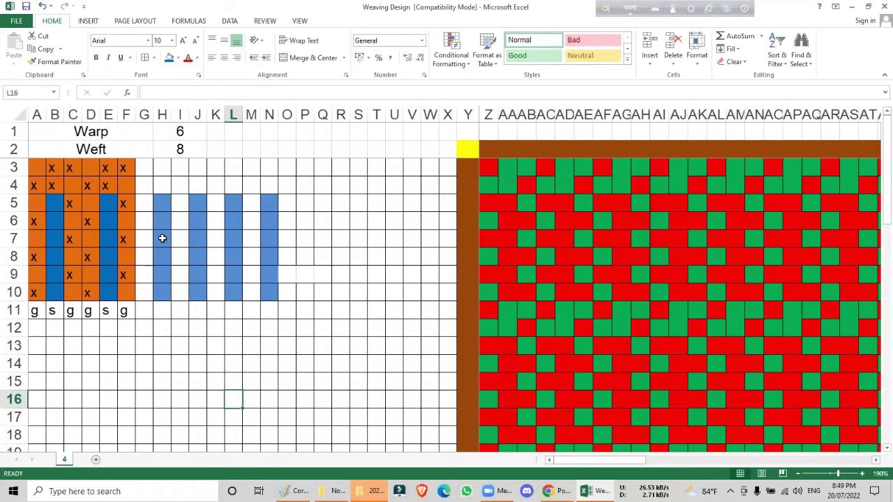
left_click_drag(53, 203, 54, 293)
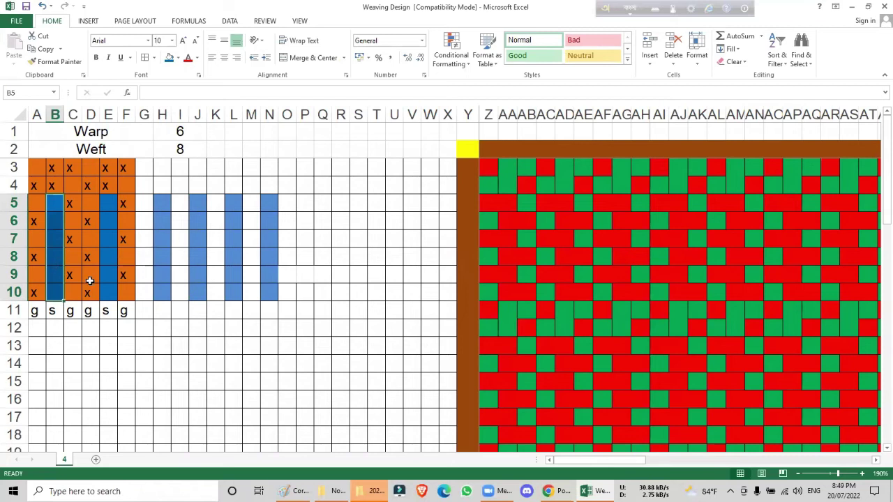
- Undo the orange fill in A7:F8 and the blue fills in B5:B10 and E5:E10
key("Left")
key("Down")
key("Down")
key("shift+Right")
key("shift+Right")
key("shift+Right")
key("shift+Right")
key("shift+Right")
key("shift+Down")
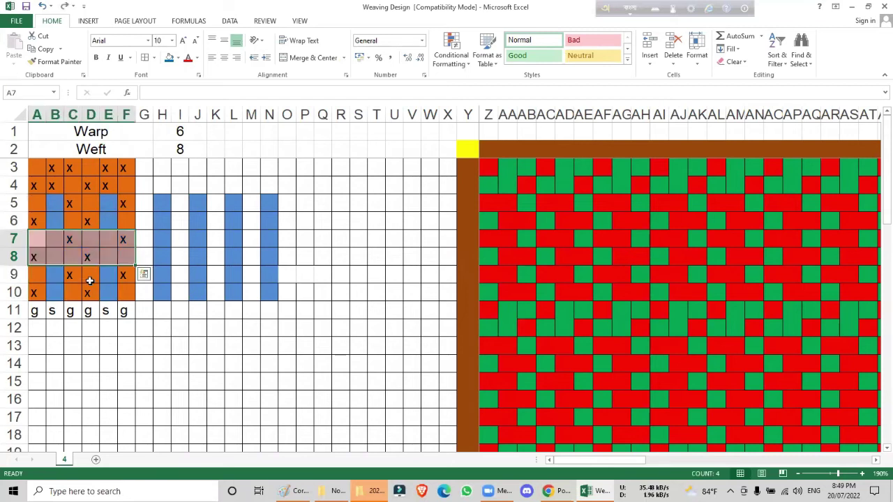
type("z")
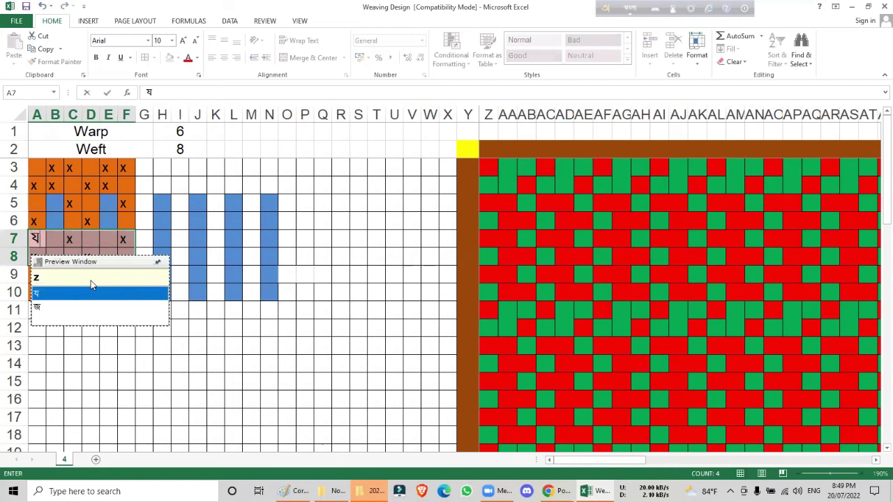
left_click(162, 397)
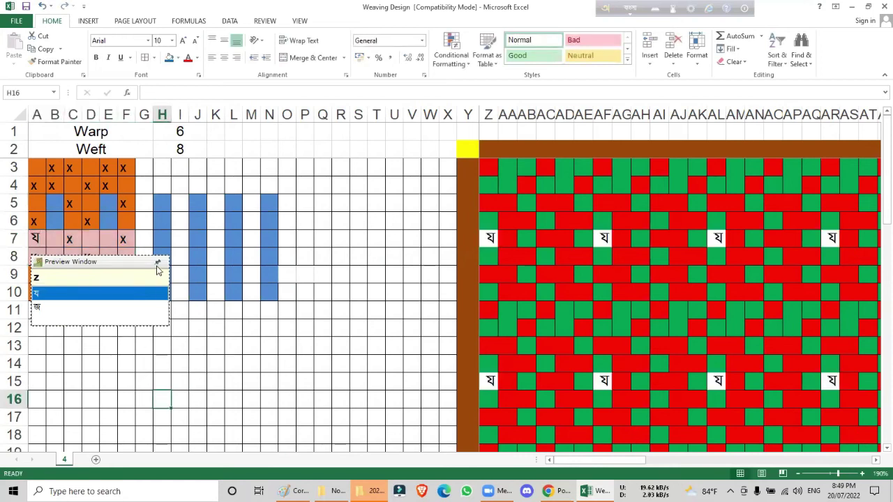
key("BackSpace")
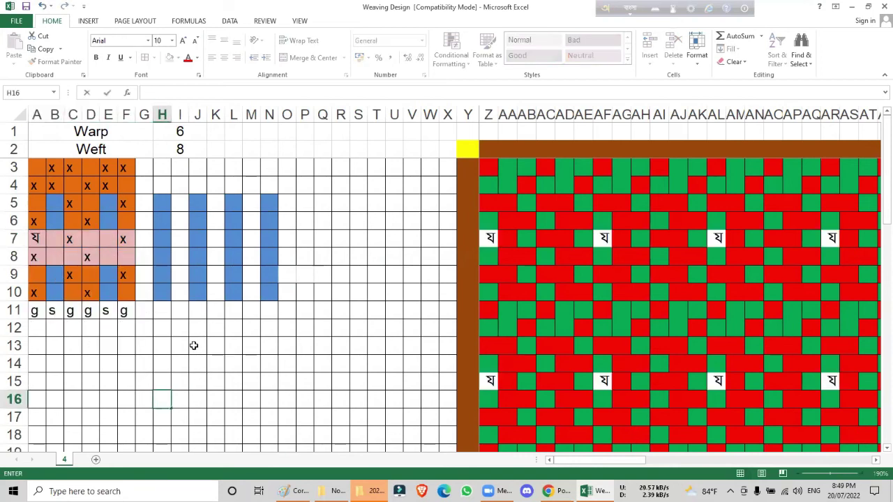
left_click(145, 360)
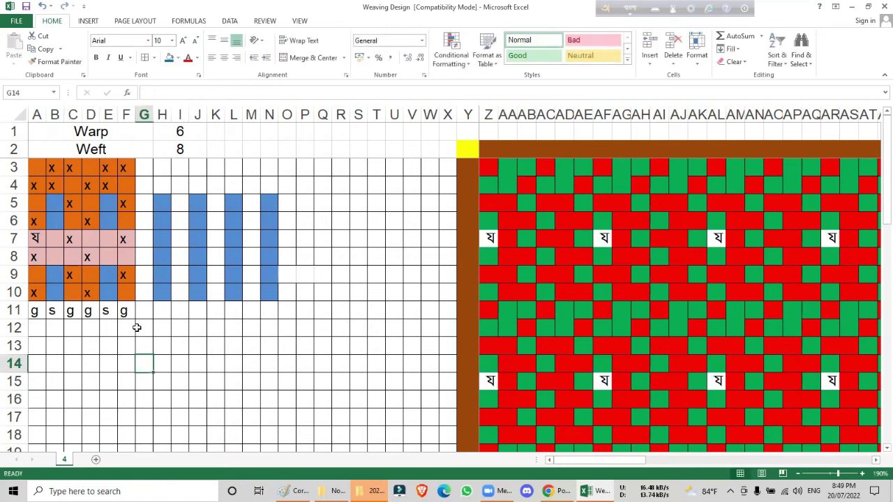
- Undo the stray A7 entry and the deletions of the x marks in A7, C8, D7 and F8
key("ctrl+z")
key("ctrl+z")
key("ctrl+z")
key("ctrl+z")
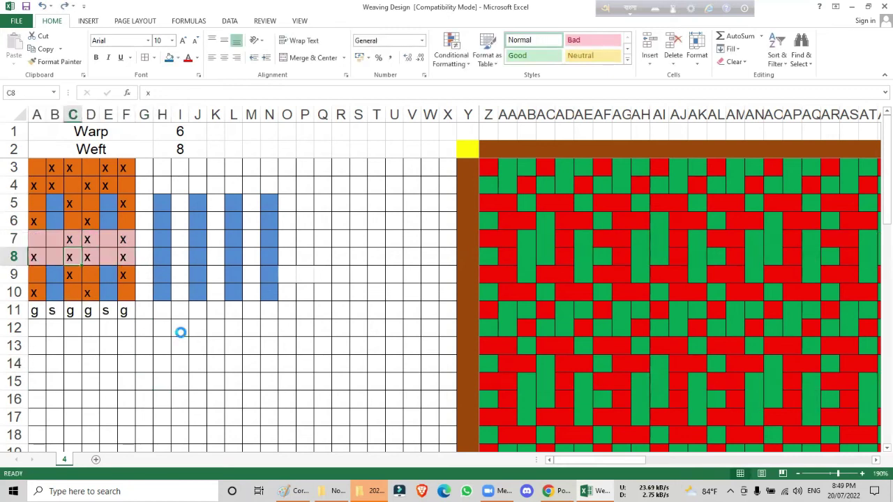
key("ctrl+z")
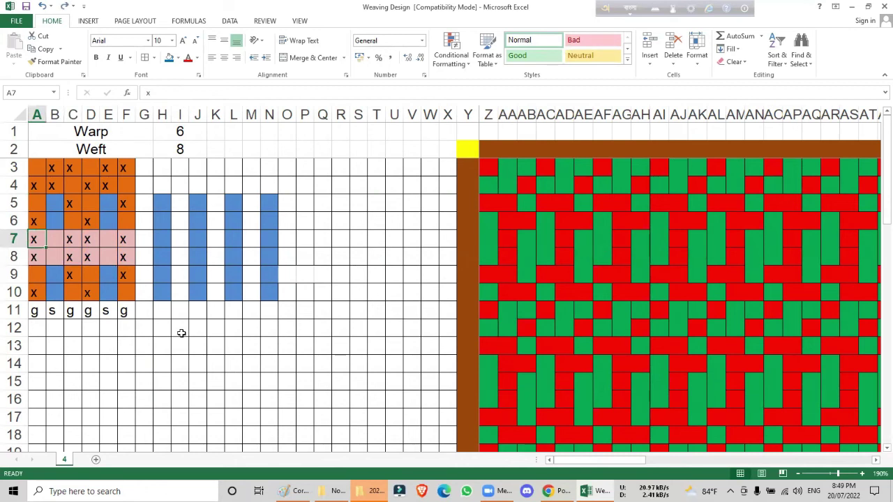
- Add an x mark on the first stitching thread in cell B8, within the pink wadding rows
left_click(89, 243)
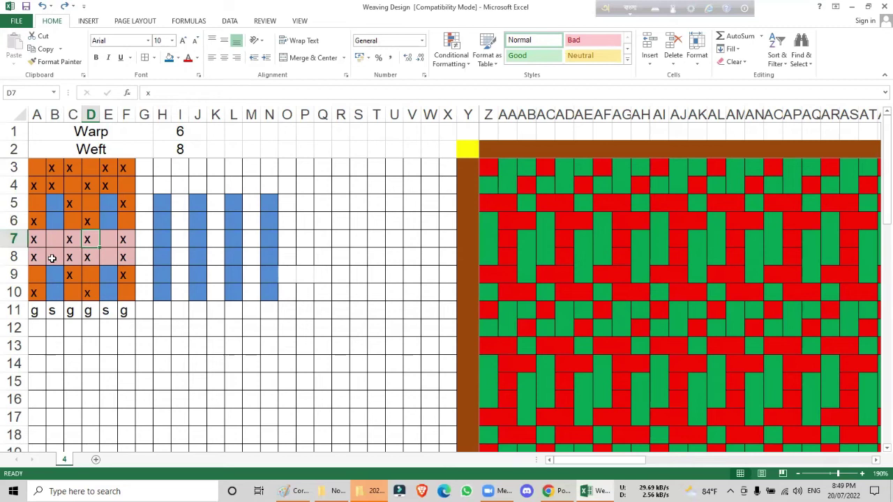
left_click_drag(33, 241, 142, 253)
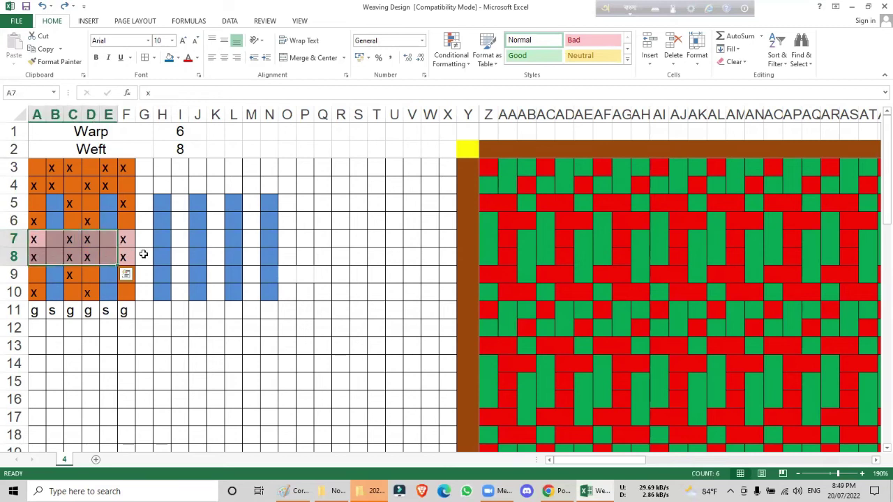
left_click(142, 253)
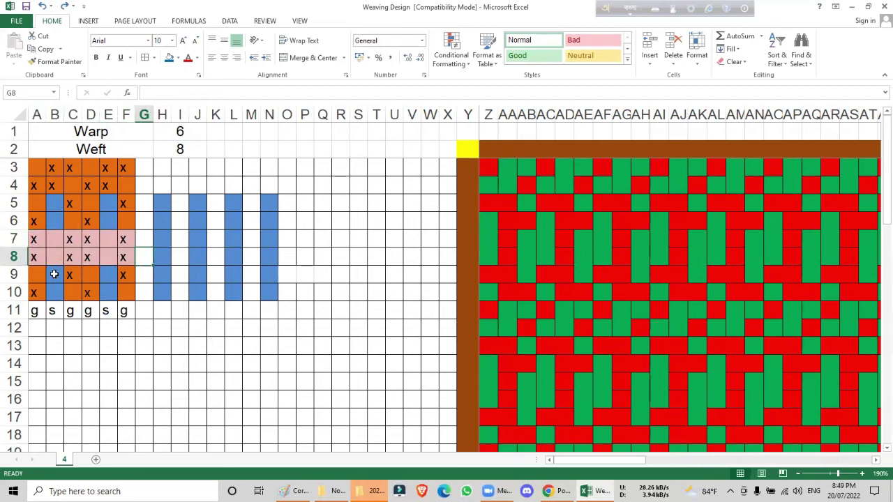
left_click(55, 258)
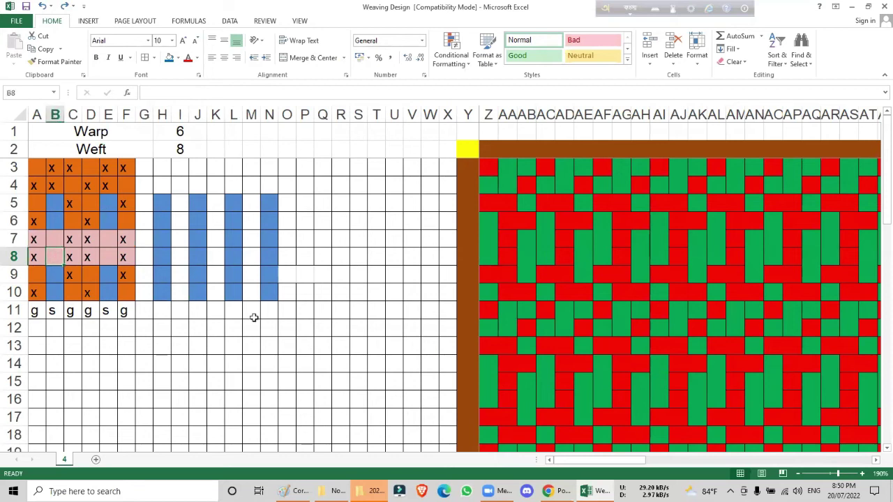
type("x")
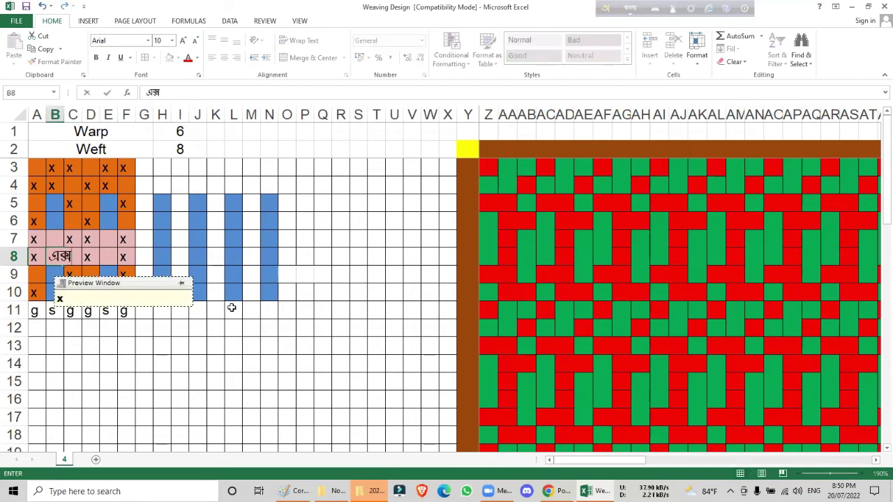
key("BackSpace")
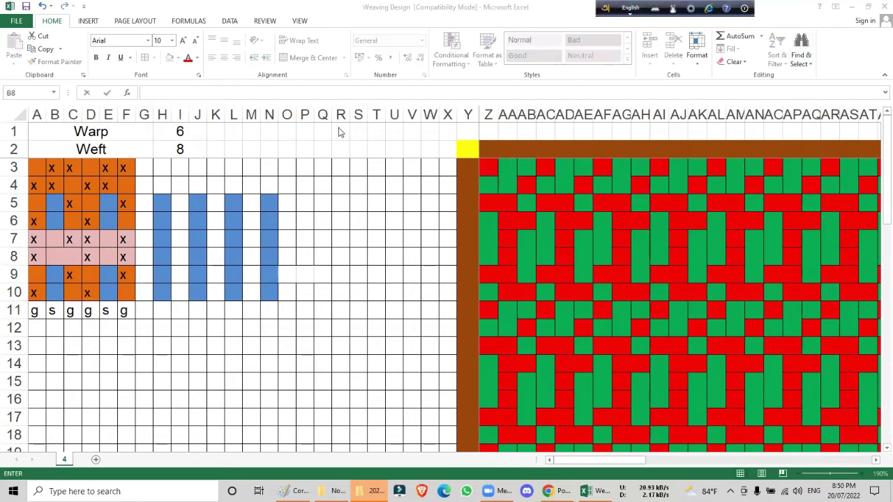
left_click(52, 262)
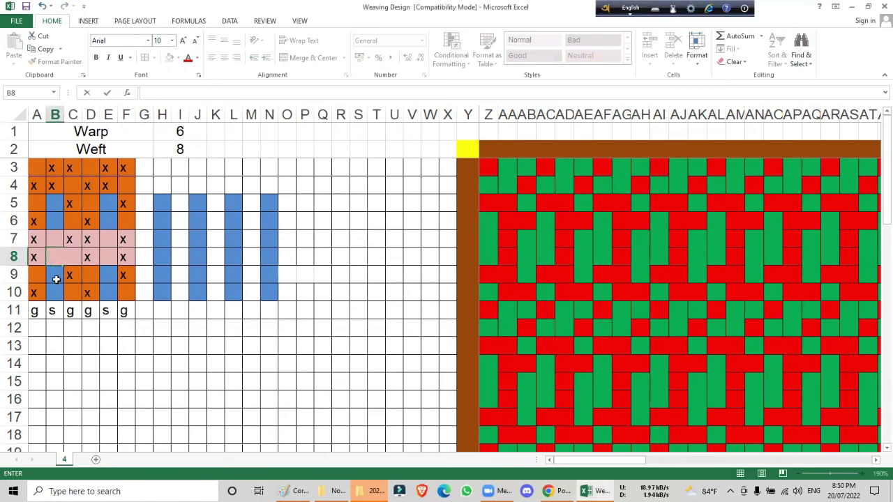
type("x")
left_click(84, 320)
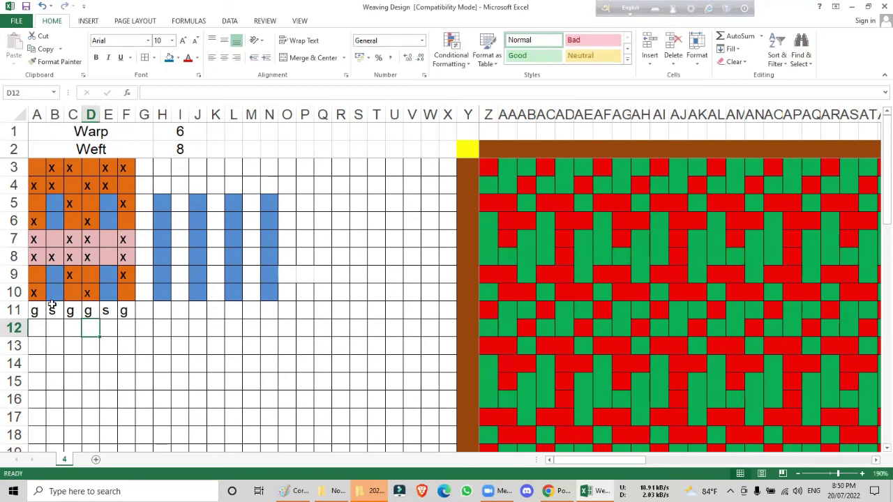
- Add an x mark on the second stitching thread in cell E7, within the pink wadding rows
left_click(113, 239)
type("x")
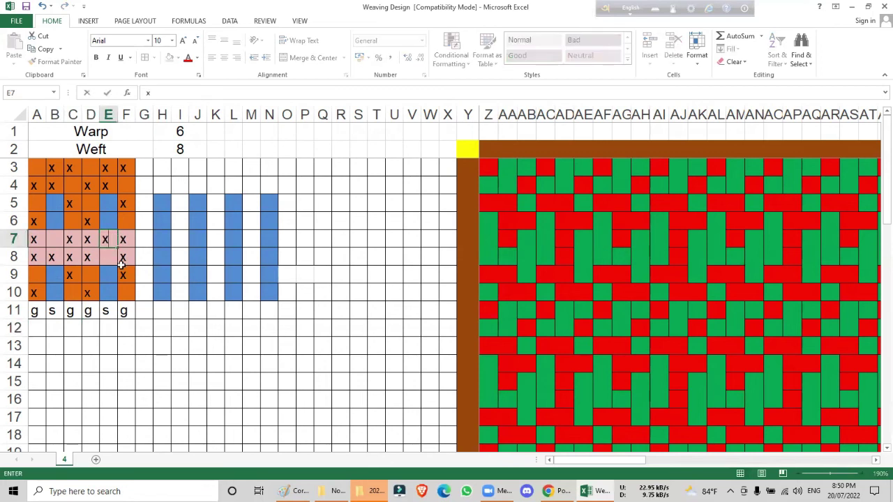
left_click(123, 359)
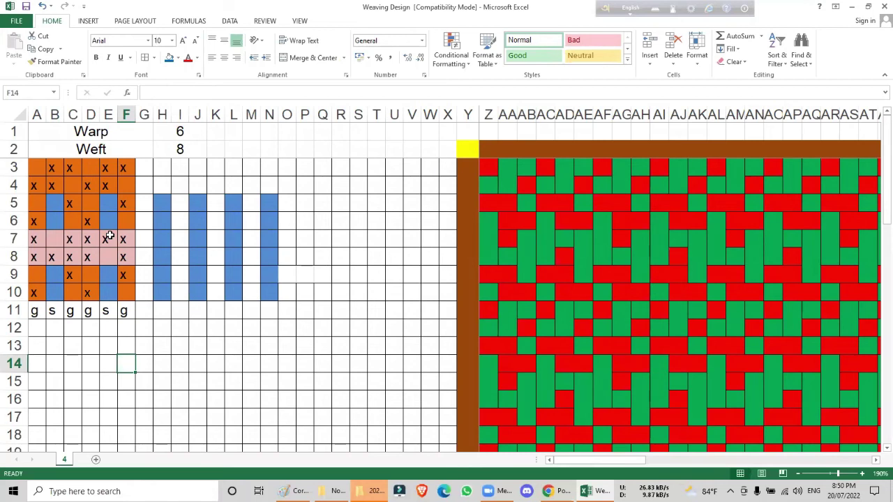
left_click(158, 348)
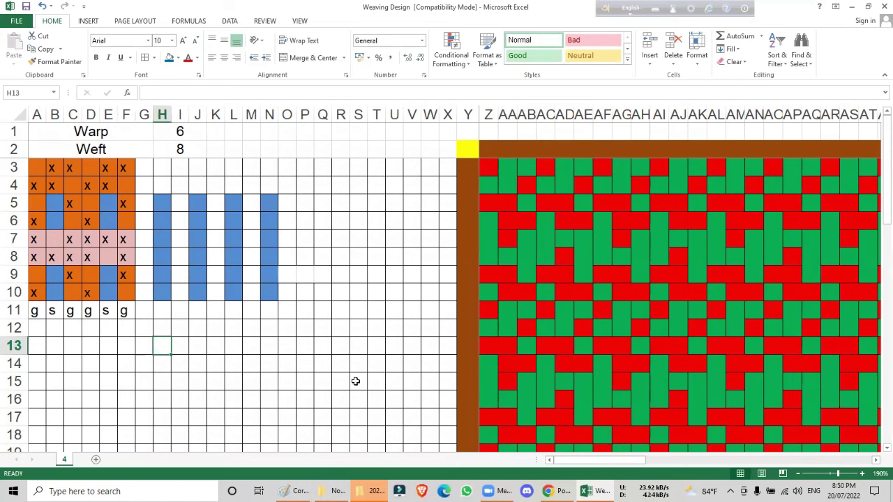
left_click(252, 379)
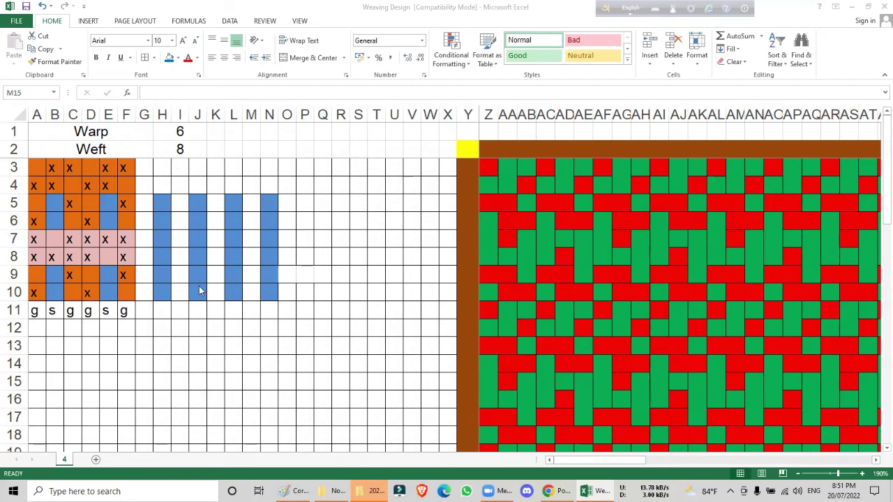
- Fill the whole draft grid A3:X26 with light pink and clear all its contents
left_click_drag(35, 168, 448, 437)
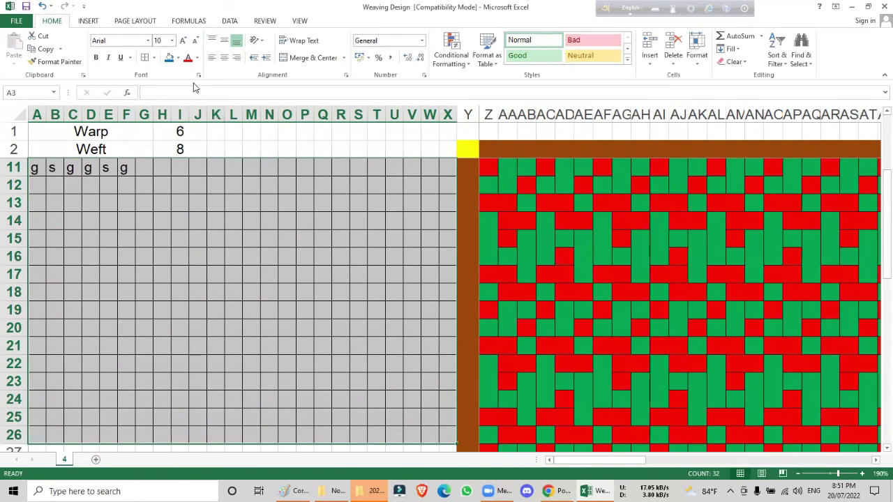
left_click(178, 58)
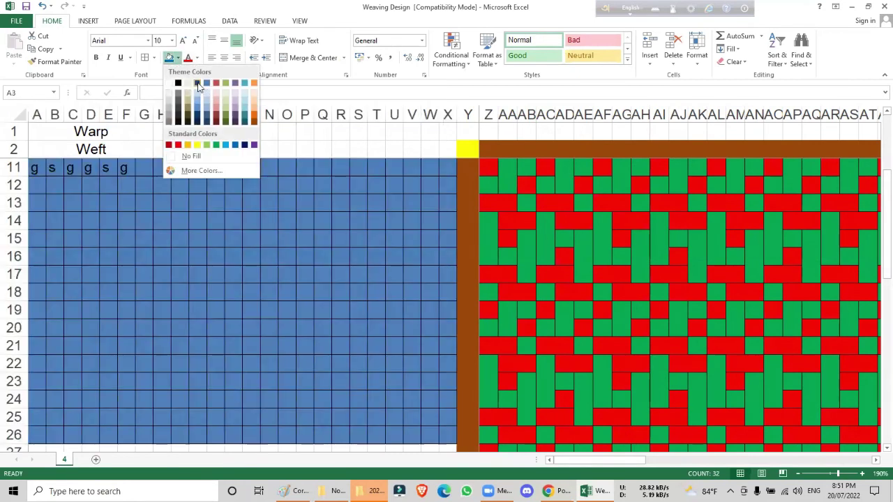
left_click(197, 83)
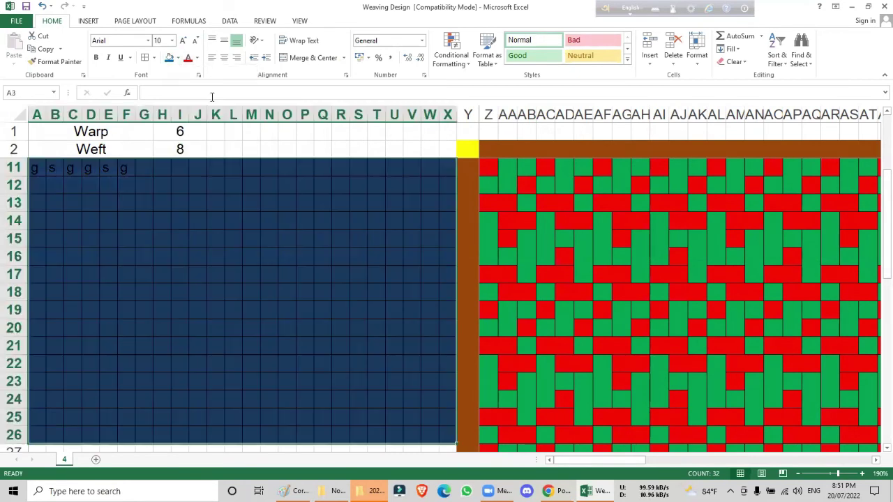
left_click(178, 58)
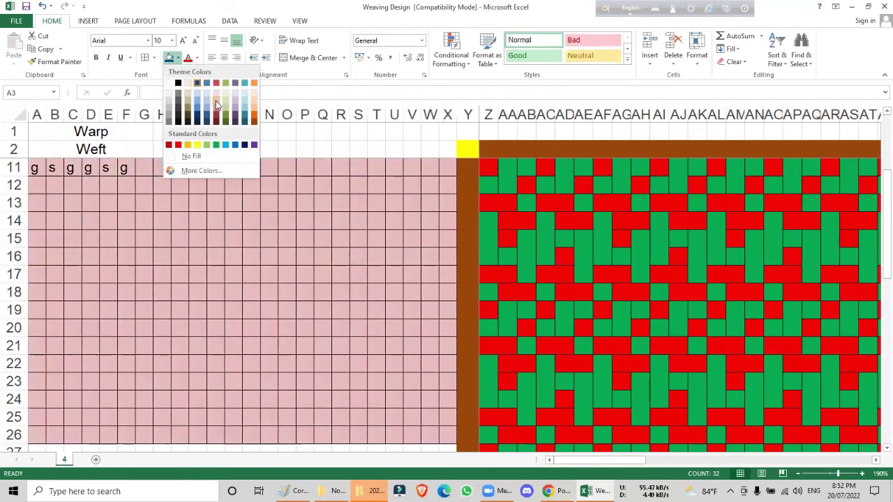
left_click(215, 101)
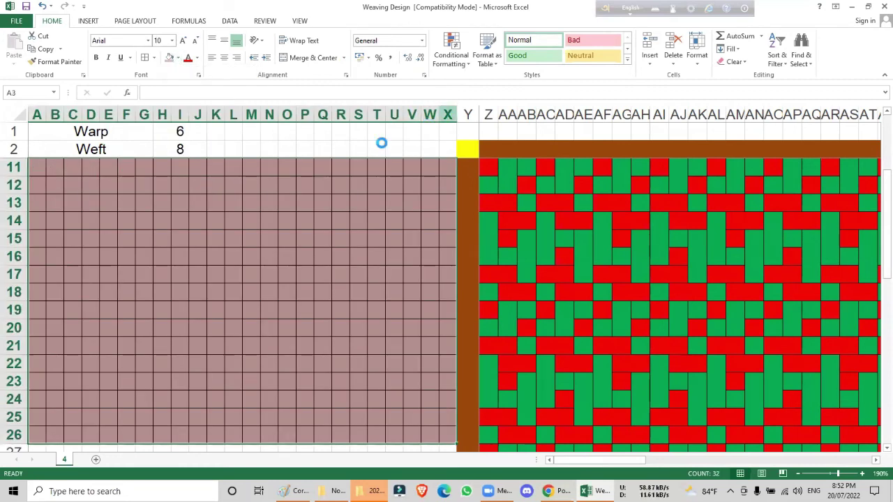
key("Delete")
scroll(263, 247, "up", 3)
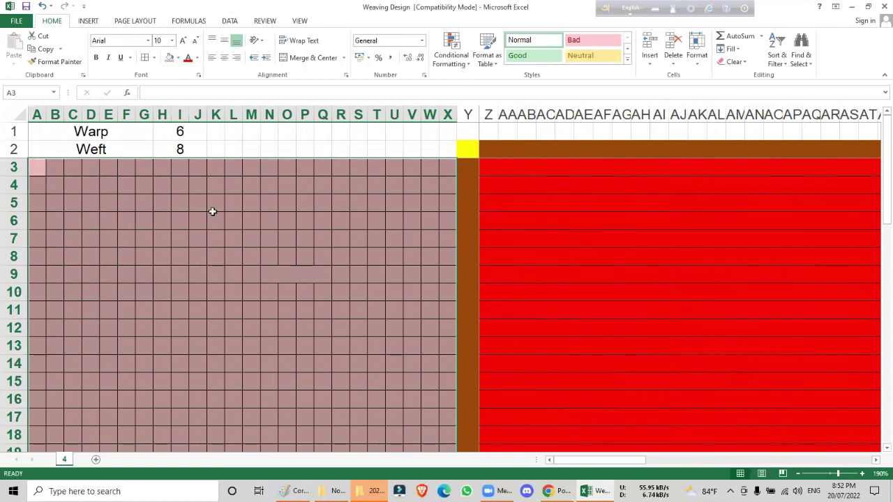
- Set both the Warp and Weft repeat values to 24
left_click(178, 129)
type("24")
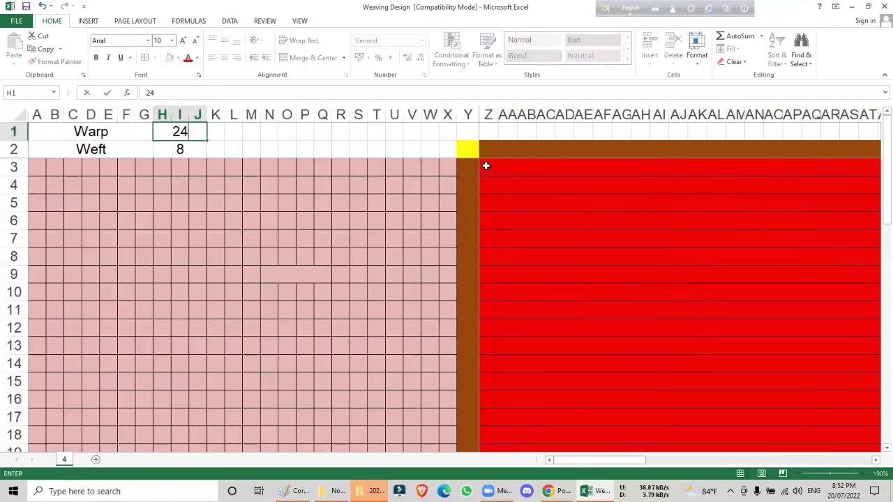
key("Return")
type("24")
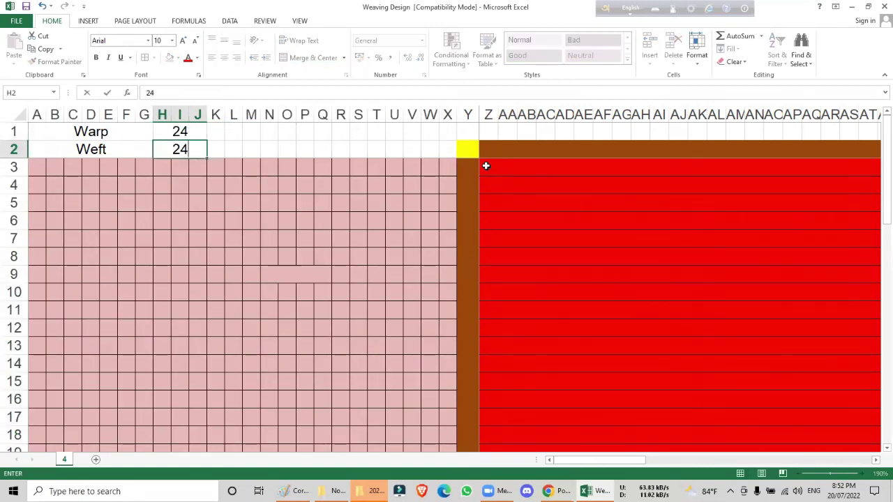
key("Return")
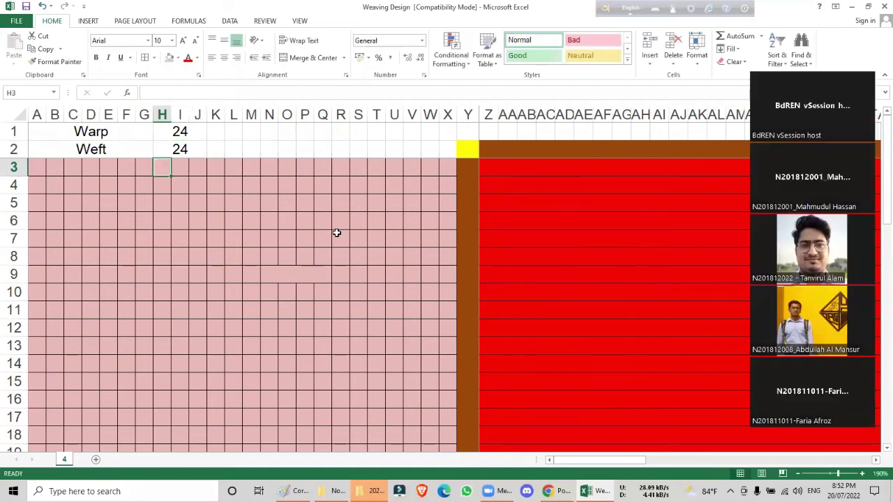
- Apply borders to cells N9:Q9 to complete the missing grid lines
left_click(305, 273)
left_click_drag(268, 273, 319, 273)
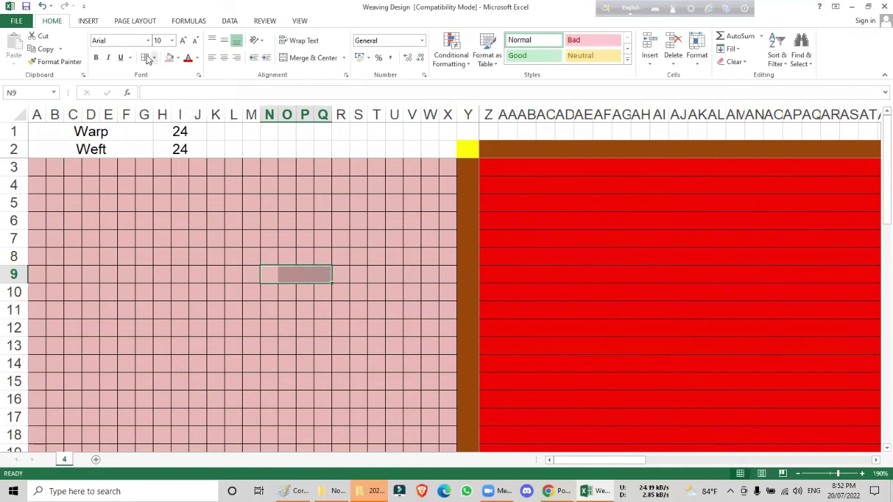
left_click(340, 400)
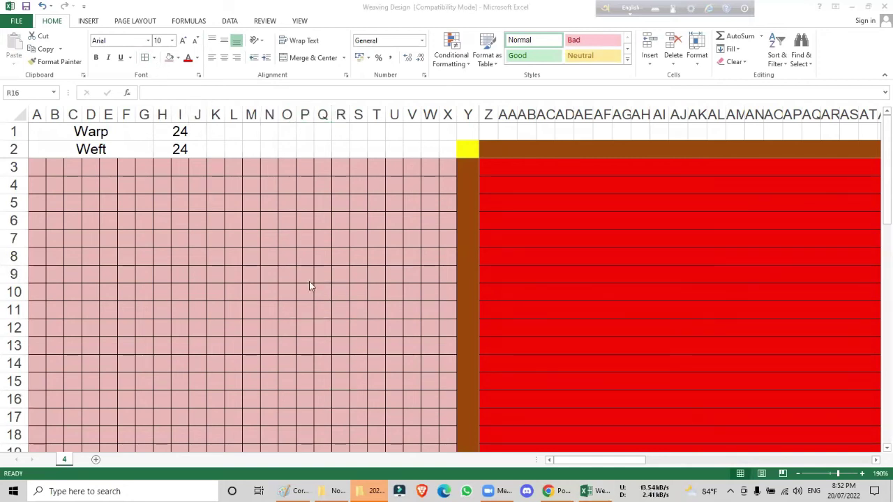
- Review the list of pique types in the Paint notes, and return to the Excel weave draft
left_click(292, 492)
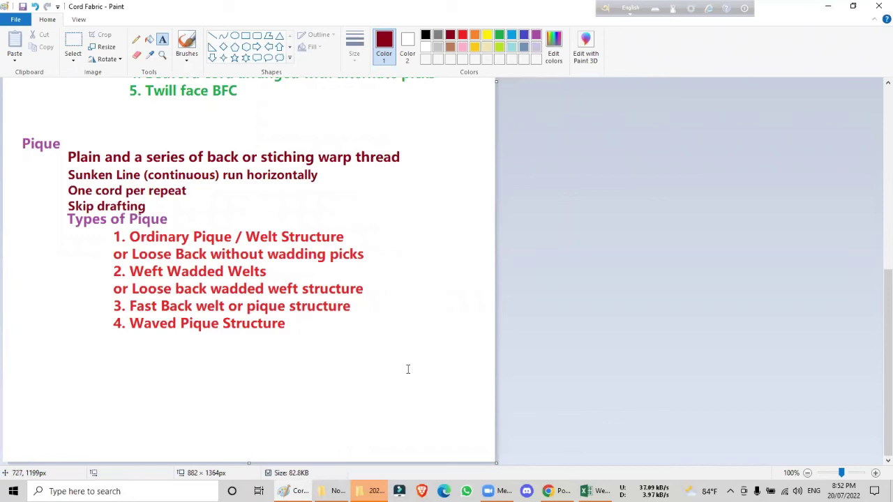
left_click(595, 490)
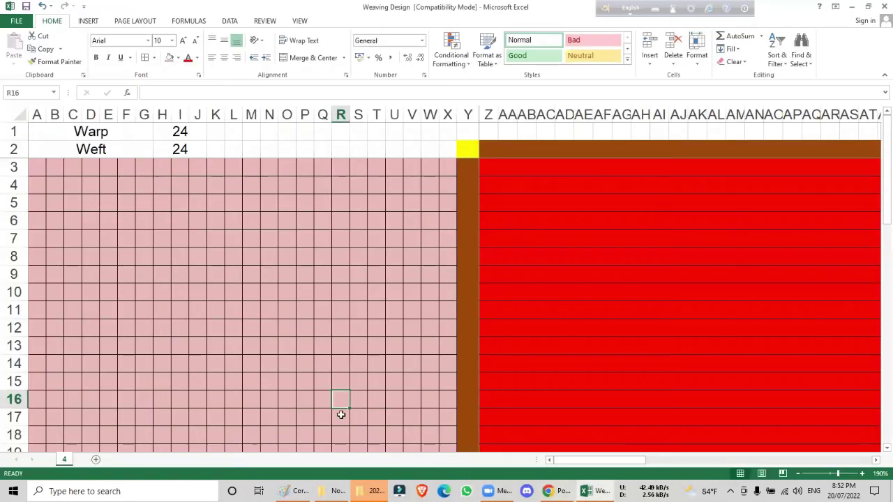
left_click(282, 286)
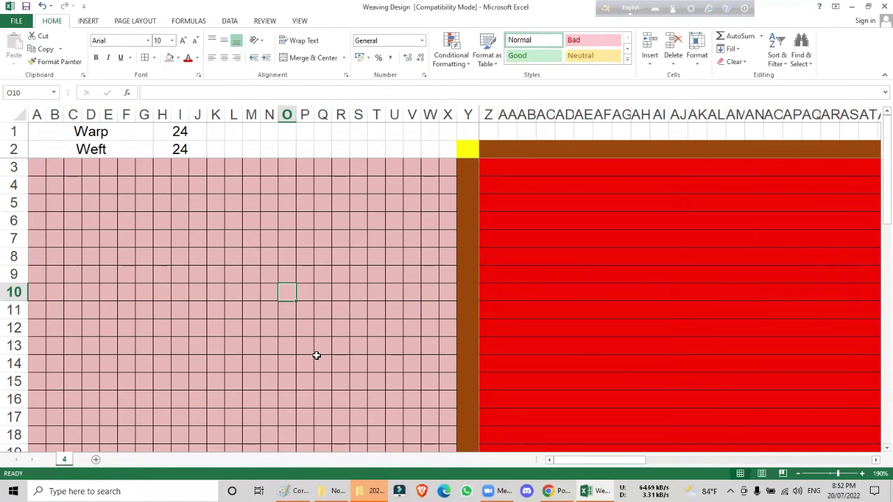
- Apply all borders to the blank range A30:H38 below the pink draft to form a small grid
scroll(291, 341, "down", 5)
scroll(291, 341, "up", 5)
scroll(281, 300, "down", 7)
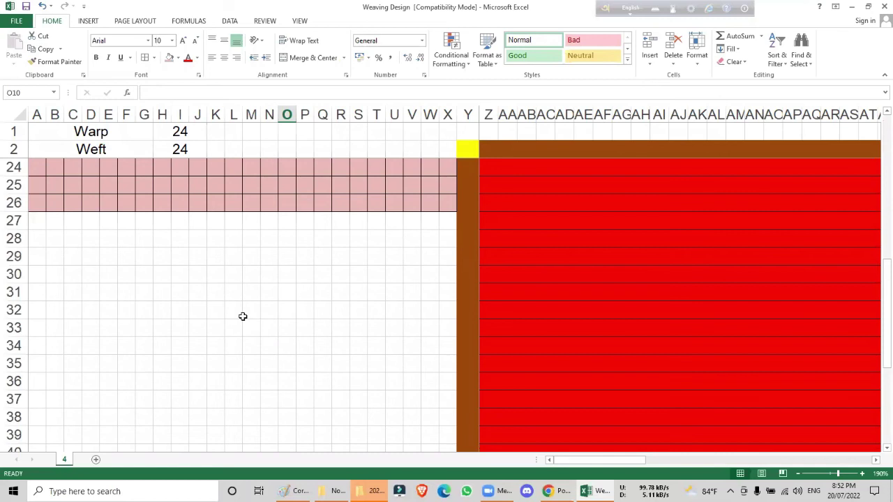
scroll(243, 317, "down", 1)
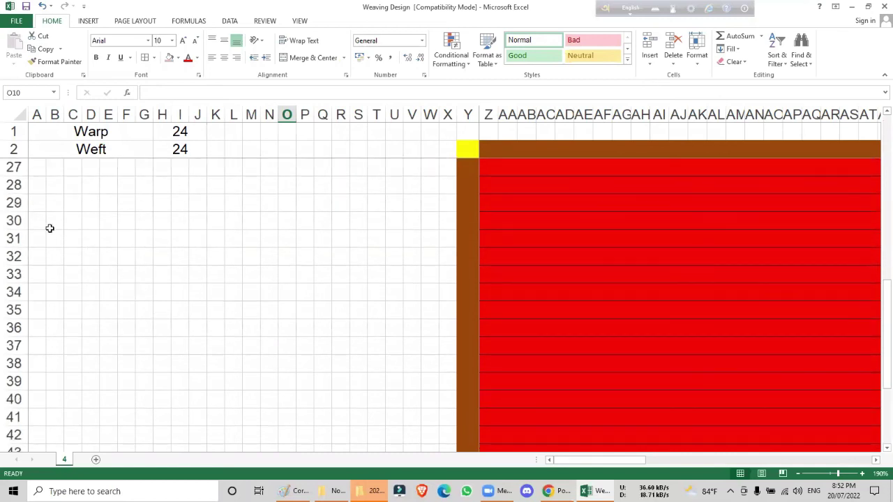
left_click_drag(40, 216, 165, 355)
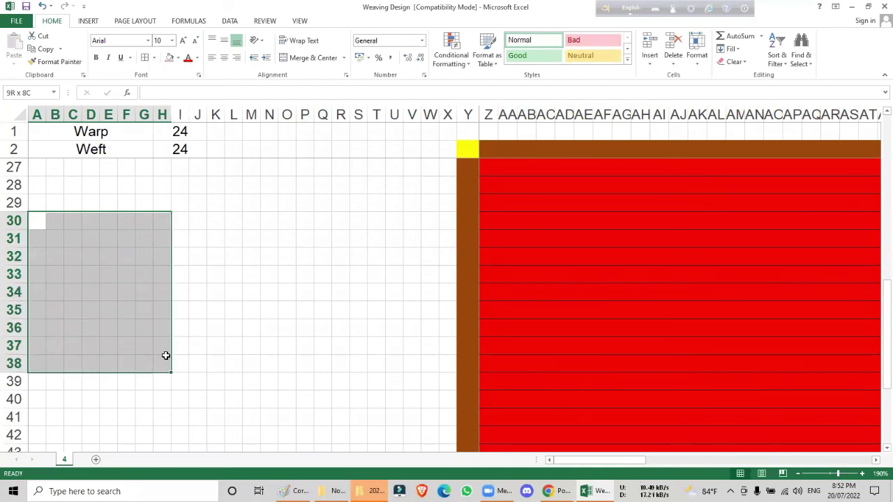
left_click_drag(165, 356, 166, 356)
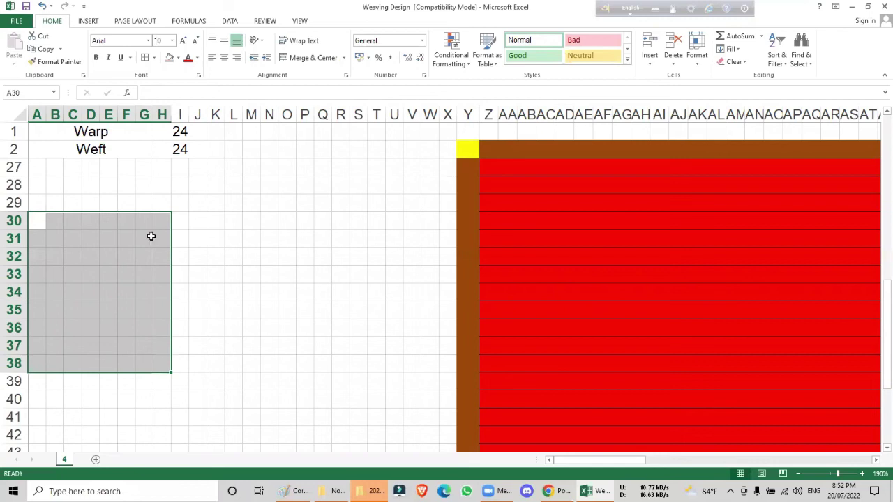
left_click(145, 57)
left_click_drag(233, 327, 232, 346)
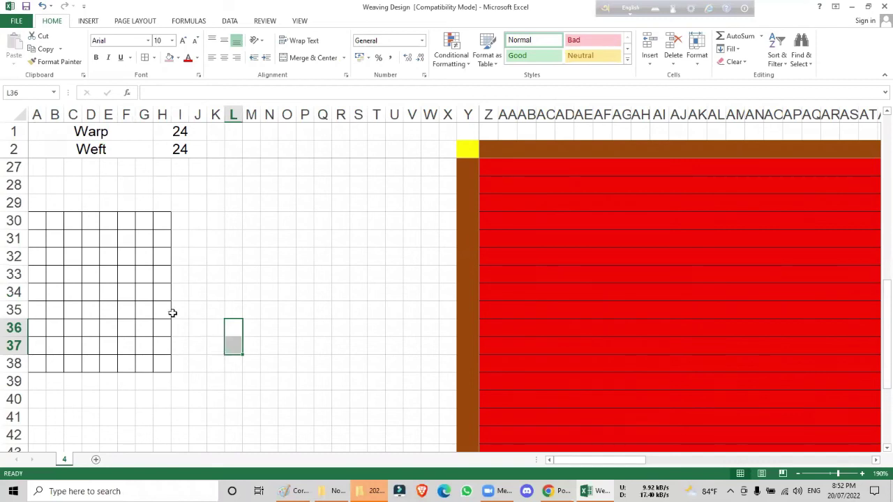
- Examine the small bordered grid below row 29 and compare it with the pink draft above
left_click(126, 313)
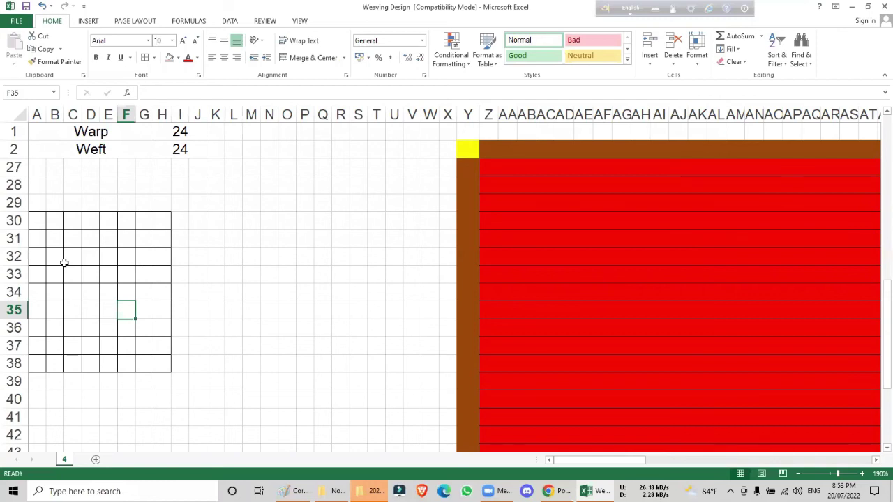
scroll(64, 263, "up", 8)
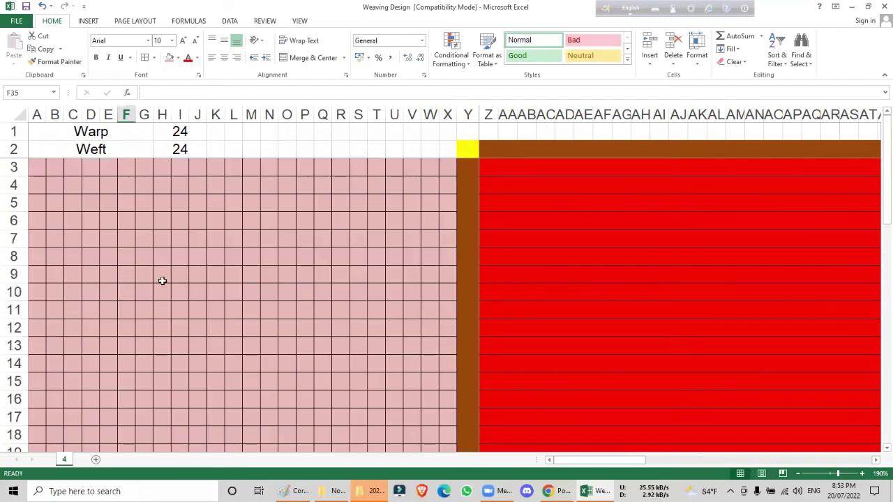
scroll(199, 251, "down", 7)
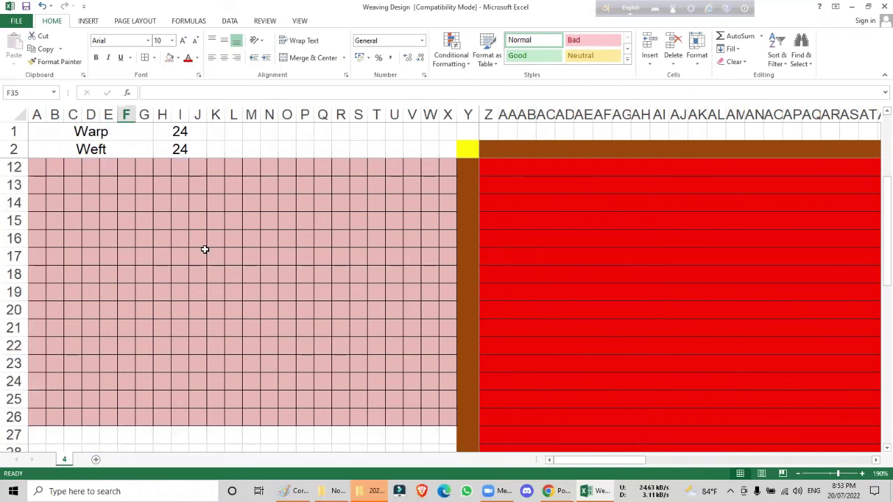
scroll(204, 249, "down", 2)
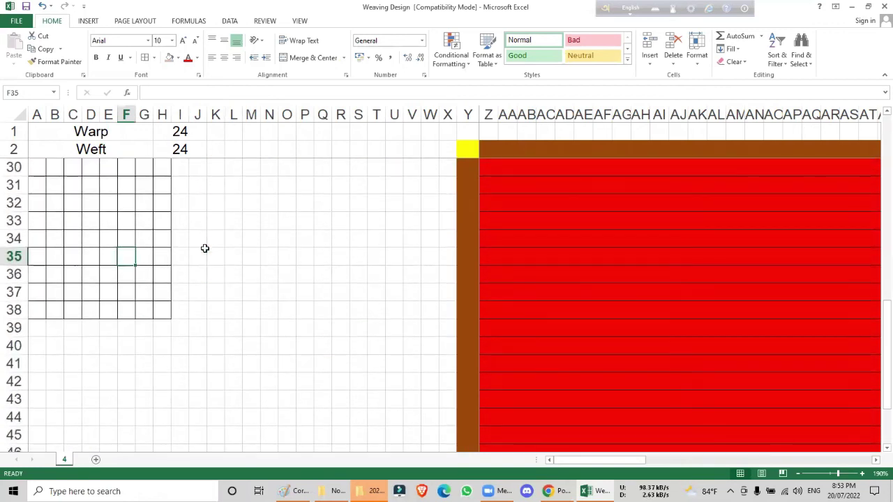
left_click(185, 293)
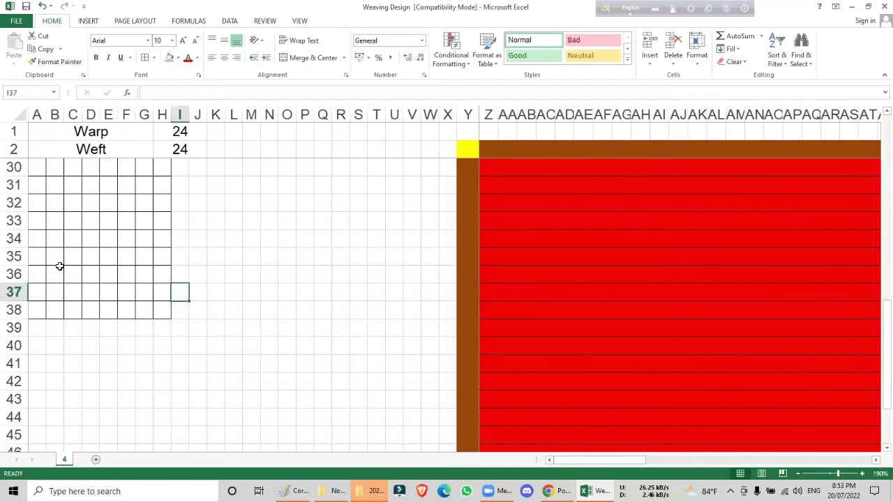
scroll(52, 209, "up", 1)
left_click_drag(37, 221, 170, 405)
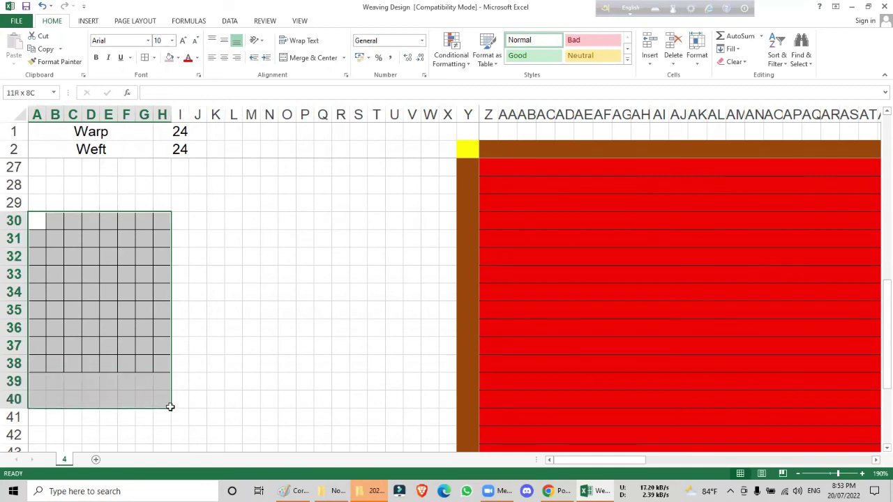
left_click(233, 346)
scroll(235, 346, "up", 3)
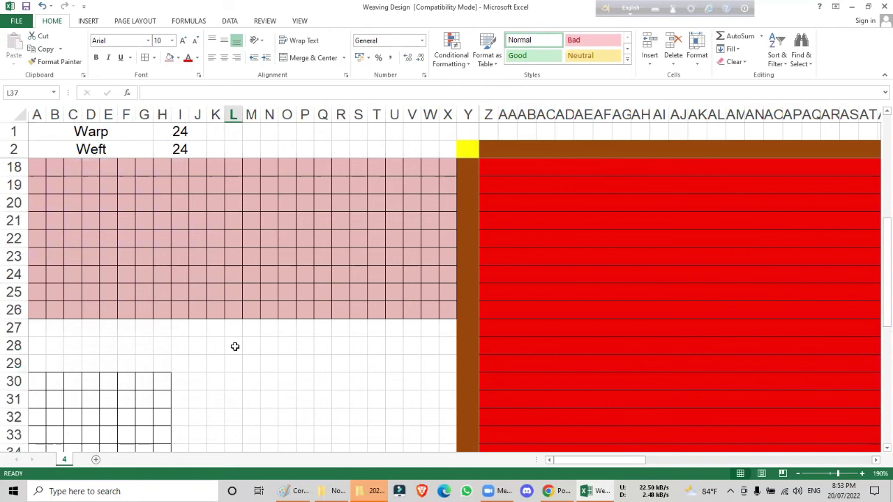
scroll(230, 345, "down", 2)
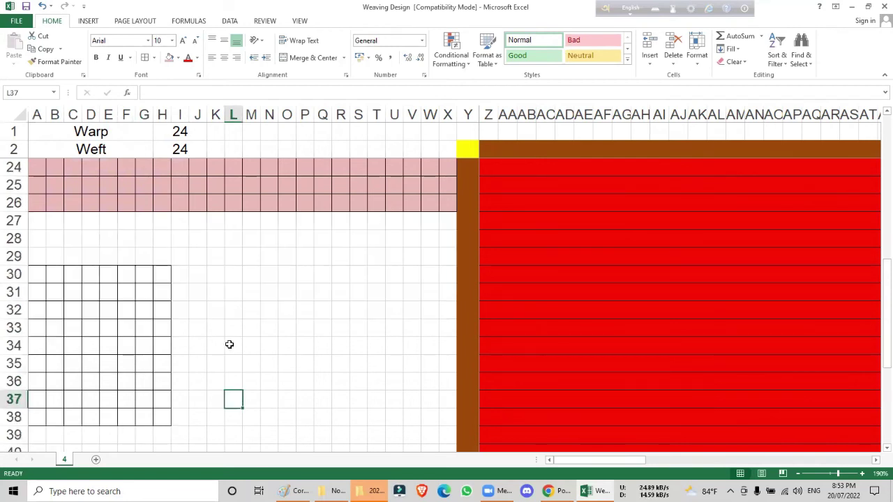
- Label the warp threads below the pink draft in A27:F27 as g, s, g, g, s, g
scroll(229, 345, "up", 3)
left_click(35, 383)
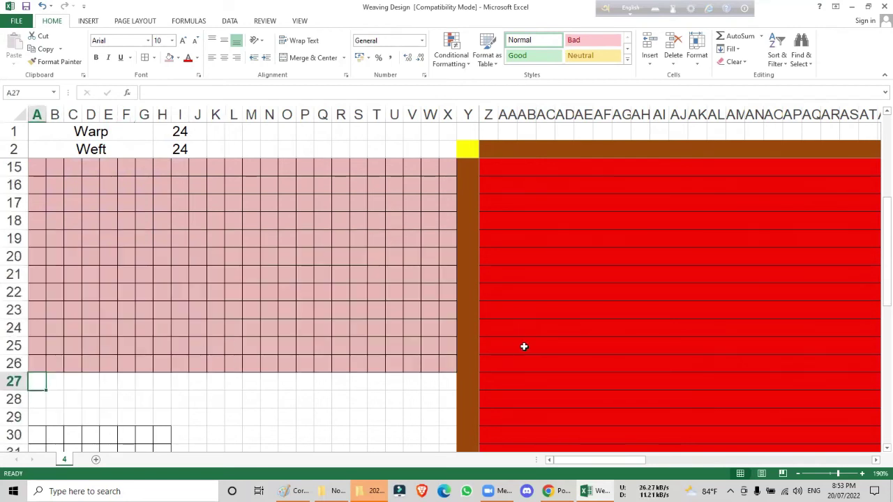
type("g")
key("Tab")
type("s")
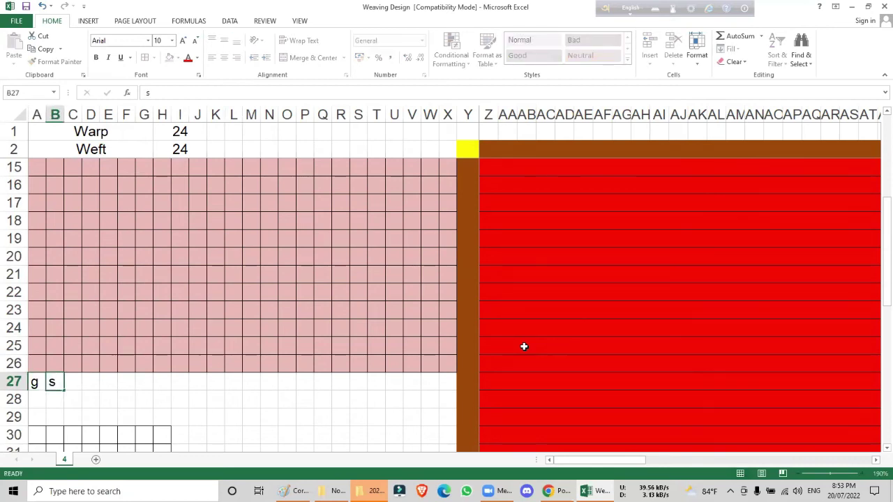
key("Tab")
type("g")
key("Tab")
type("g")
key("Tab")
type("s")
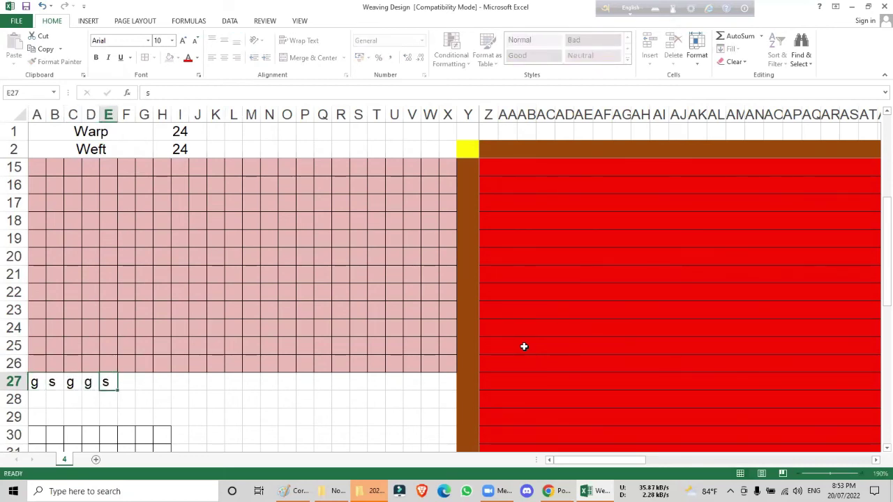
key("Tab")
type("g")
key("Tab")
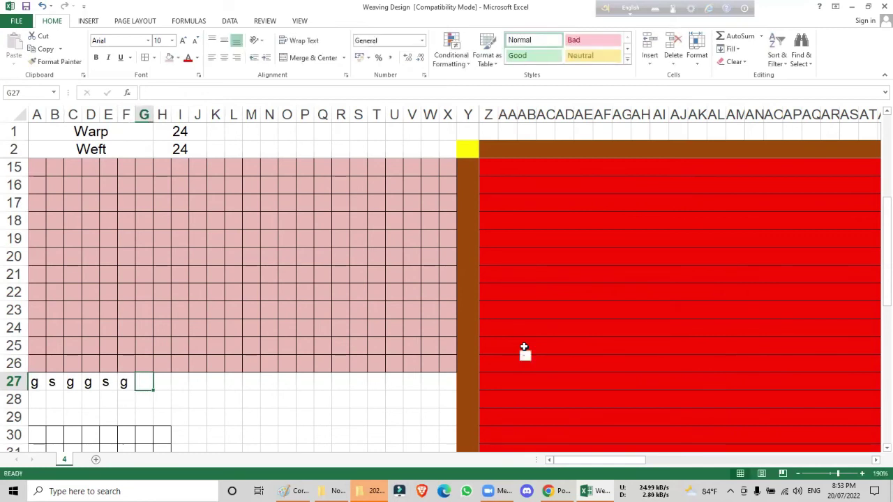
- Continue the warp thread labels in G27:L27 with g, s, g, g, s, g
type("g")
key("Tab")
type("s")
key("Tab")
type("g")
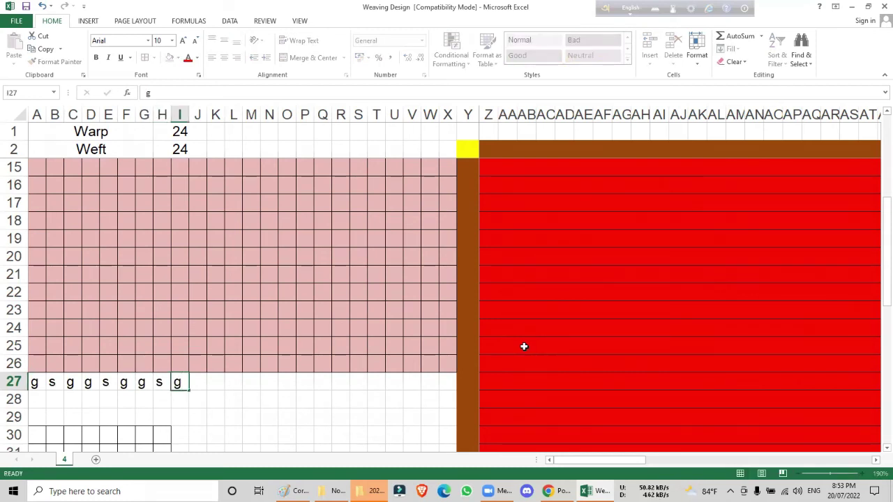
key("Tab")
type("g")
key("Tab")
type("s")
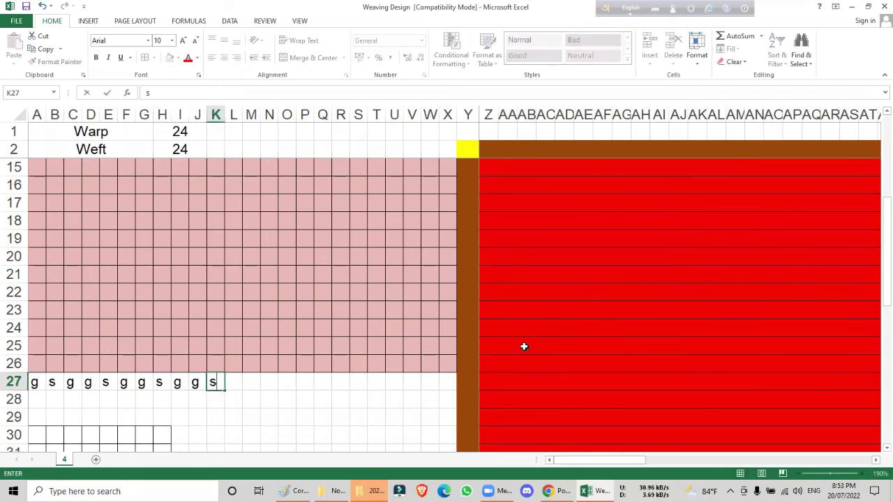
key("Tab")
type("g")
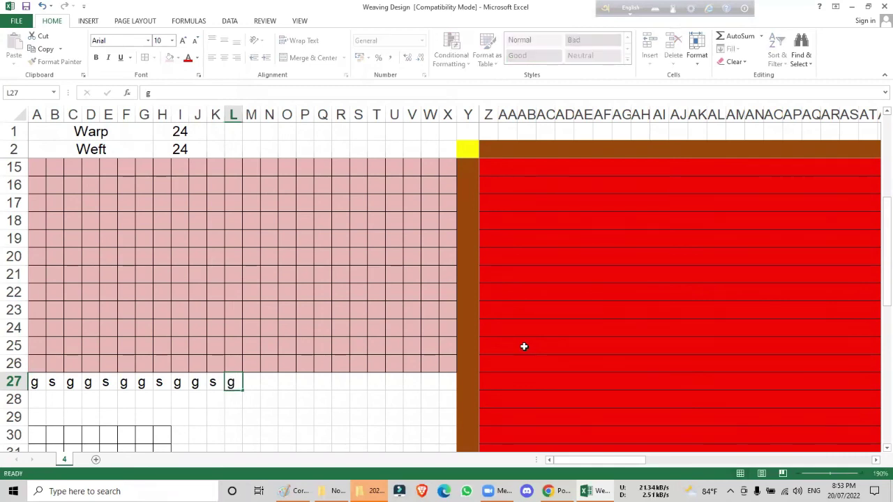
key("Tab")
- Continue the warp thread labels in M27:R27 with g, s, g, g, s, g
type("g")
key("Tab")
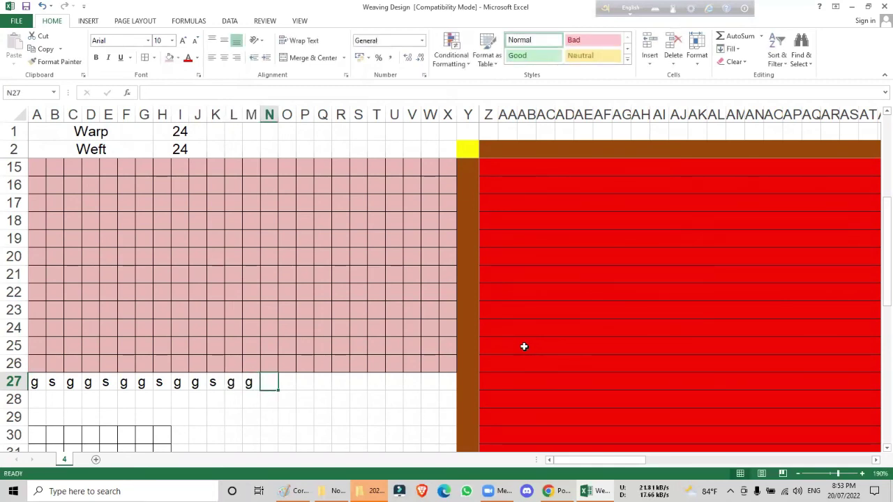
type("s")
key("Tab")
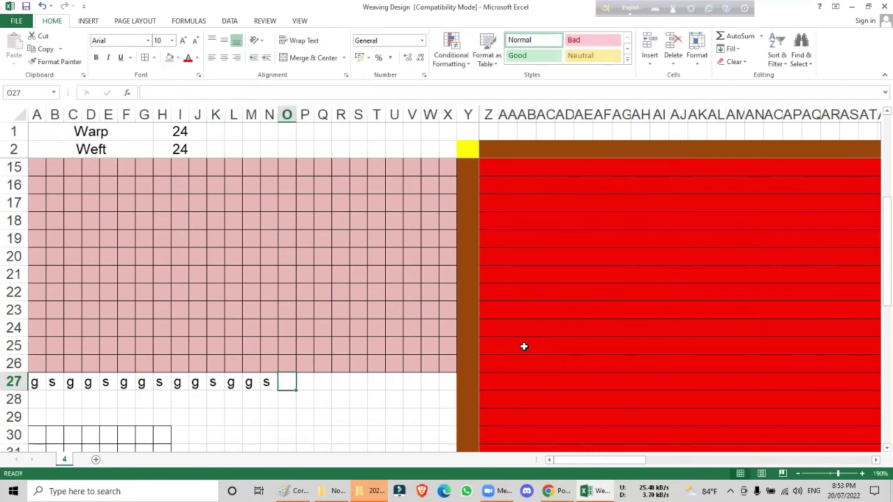
type("g")
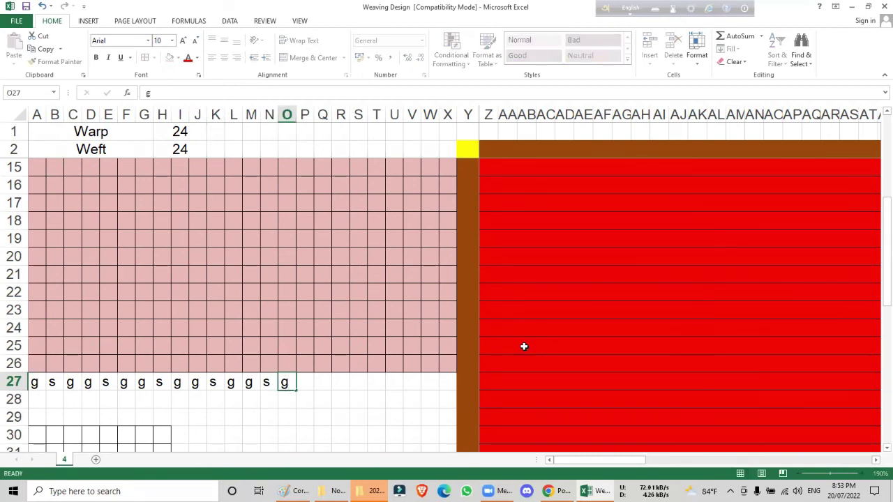
key("Tab")
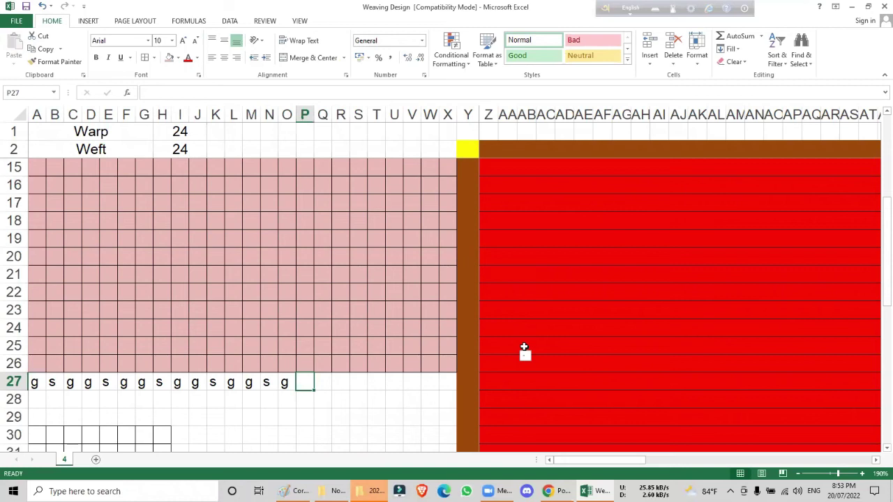
type("g")
key("Tab")
type("s")
key("Tab")
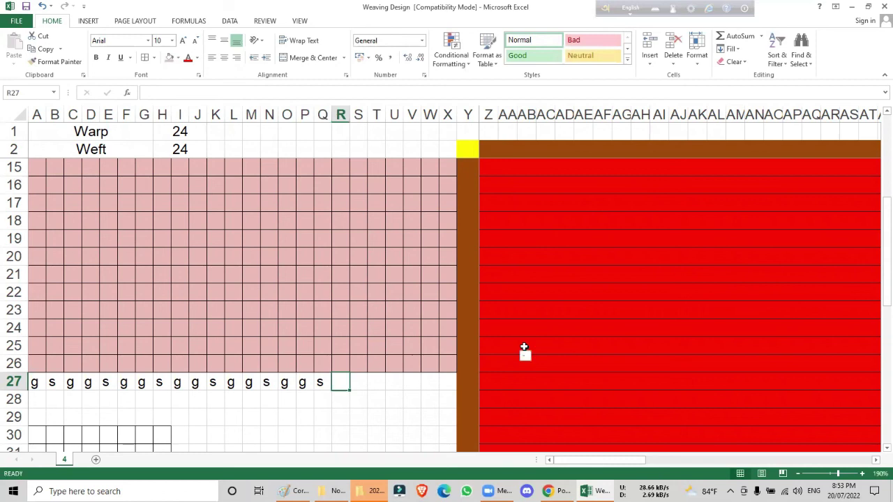
type("g")
key("Tab")
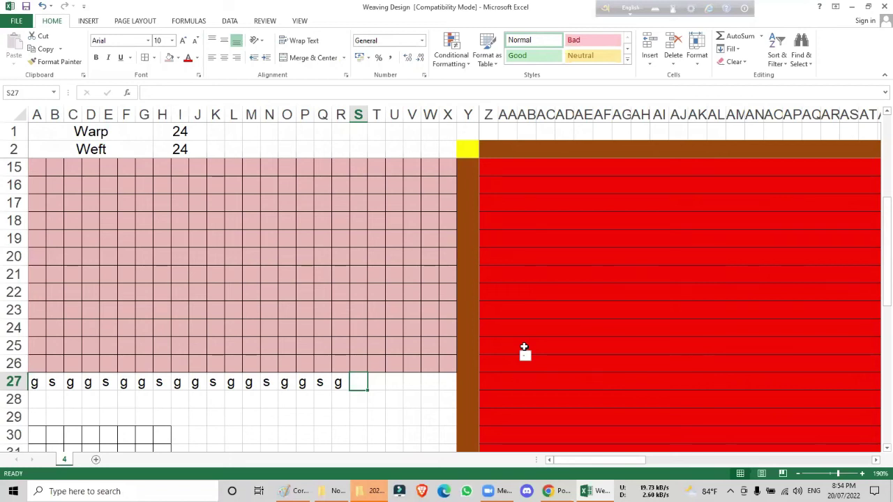
- Complete the warp thread labels in S27:X27 with g, s, g, g, s, g
type("g")
key("Tab")
type("s")
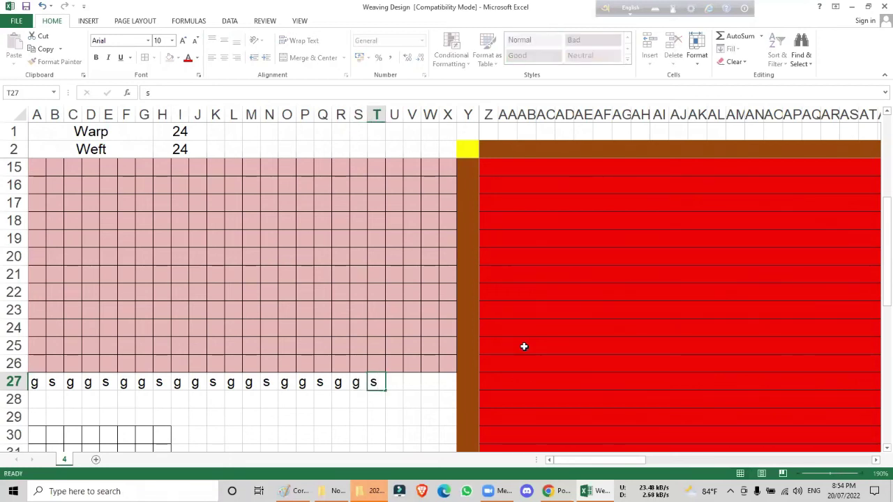
key("Tab")
type("g")
key("Tab")
type("g")
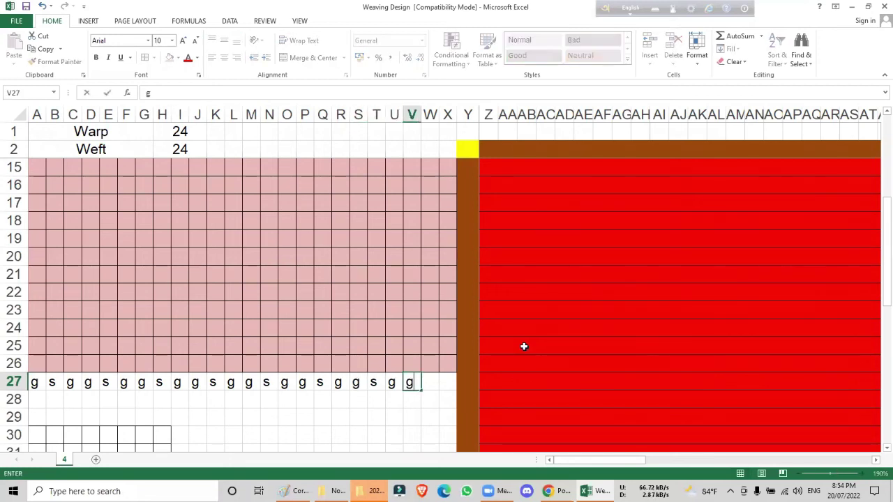
key("Tab")
type("s")
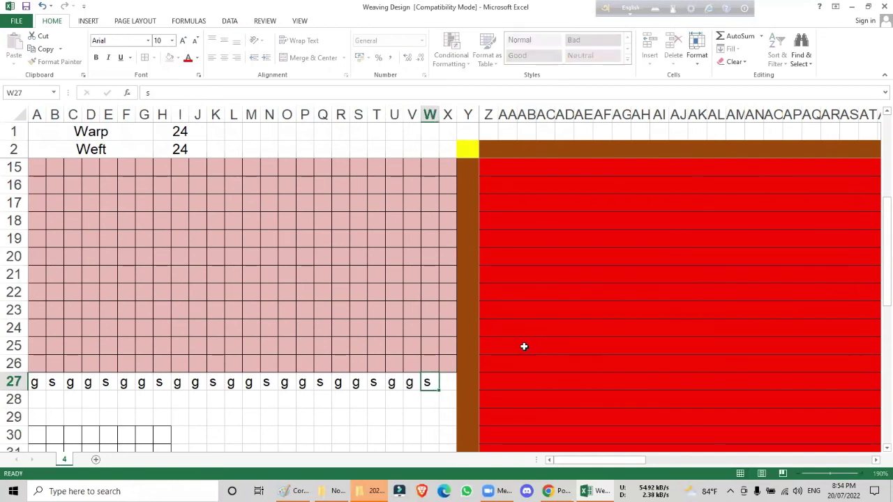
key("Tab")
type("g")
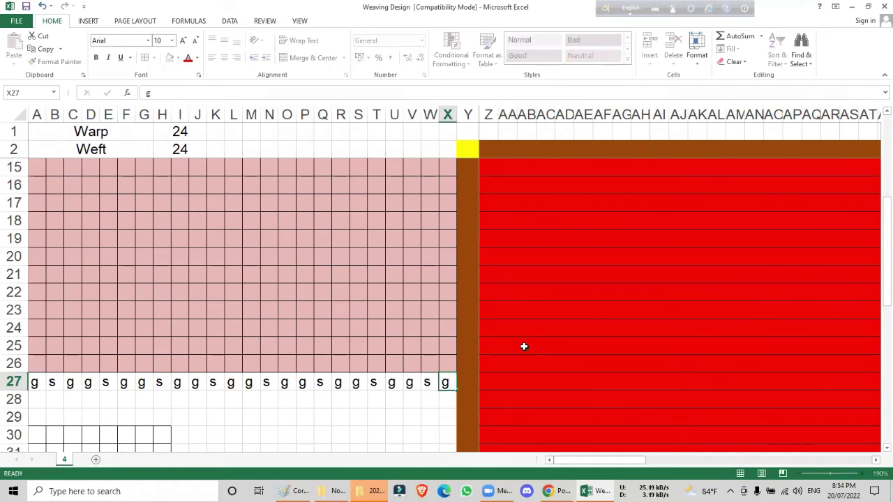
key("Down")
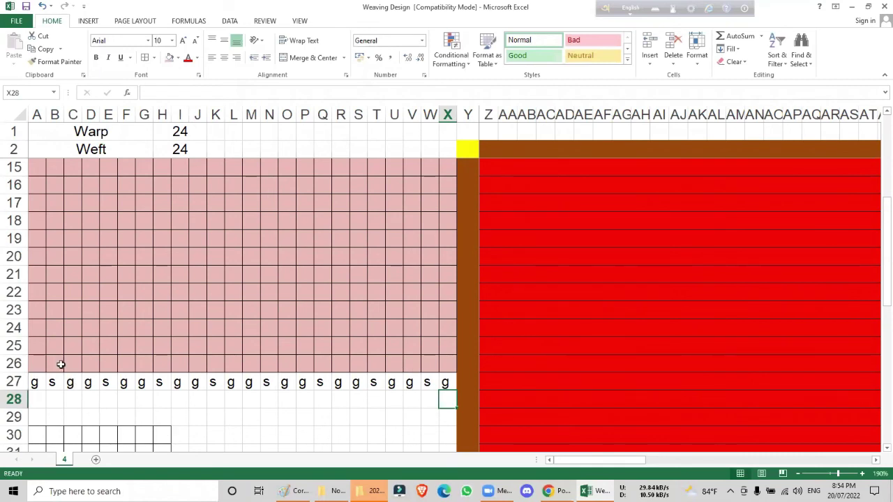
scroll(61, 365, "up", 4)
scroll(61, 364, "down", 4)
left_click_drag(58, 363, 53, 260)
left_click(53, 261)
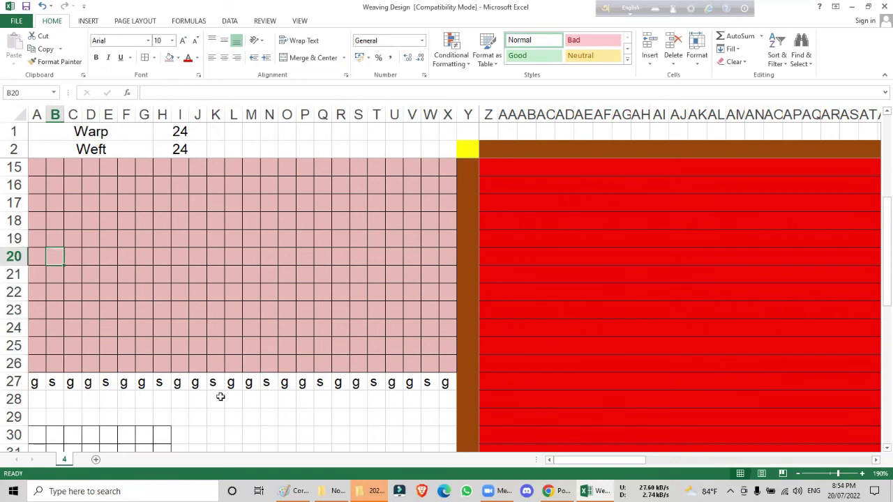
- Compare the labelled pink draft with the bordered grid at A30:H38, briefly checking the pique types in the Paint notes before returning to Excel
scroll(235, 350, "down", 3)
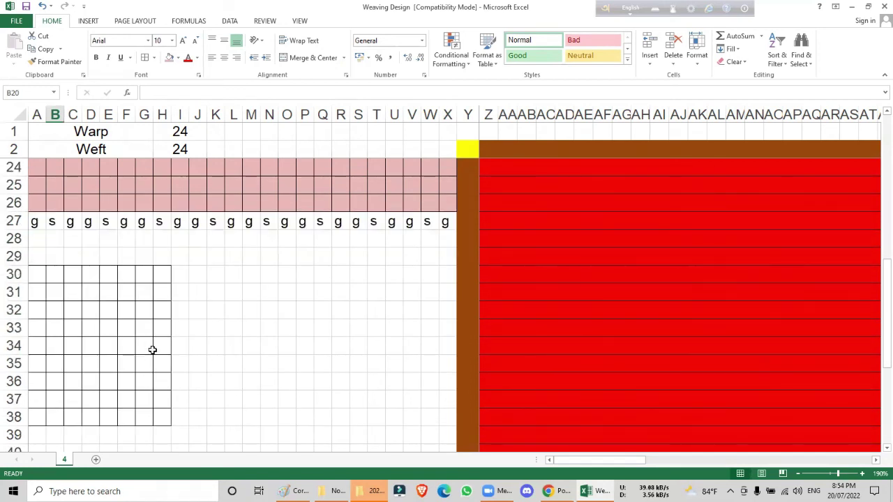
scroll(137, 349, "down", 1)
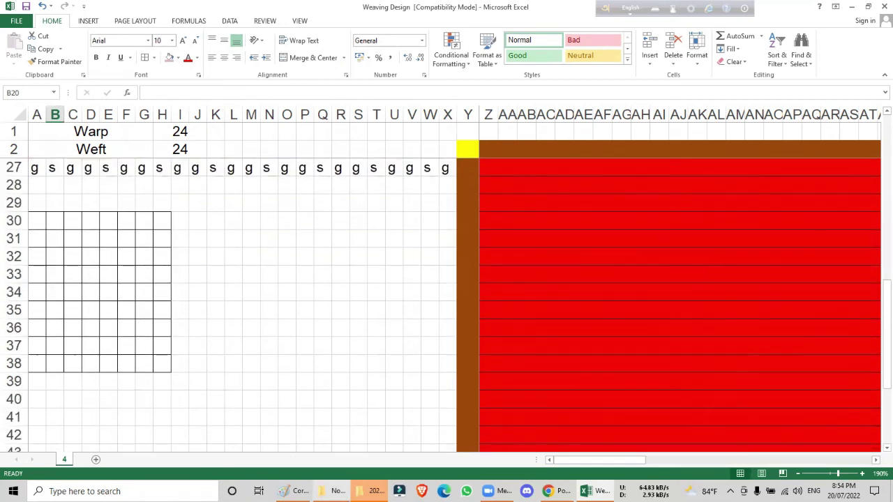
left_click(293, 491)
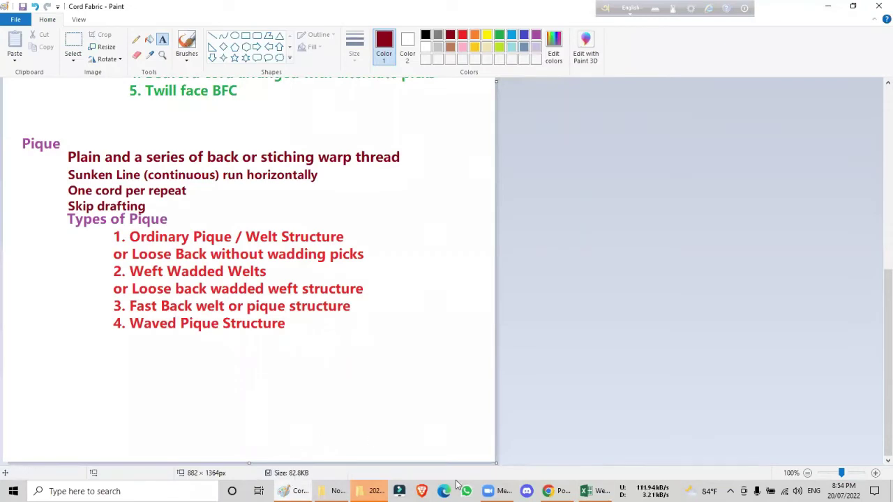
left_click(593, 491)
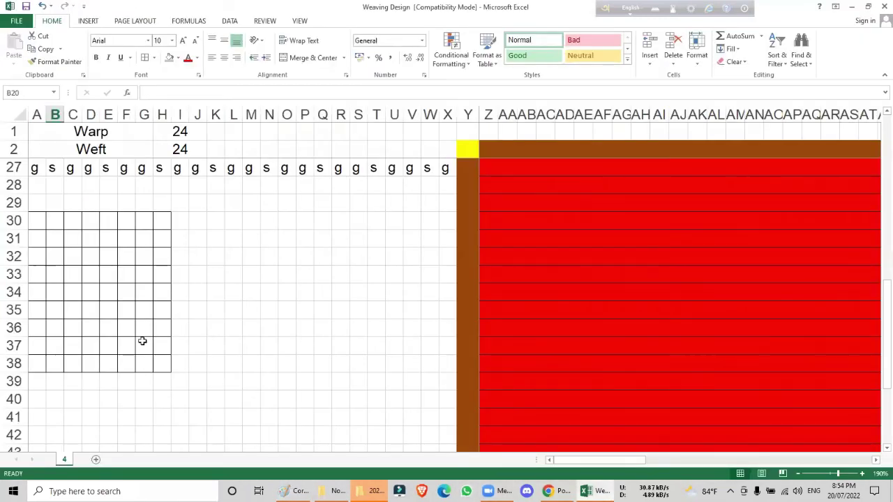
left_click(42, 220)
scroll(143, 293, "up", 4)
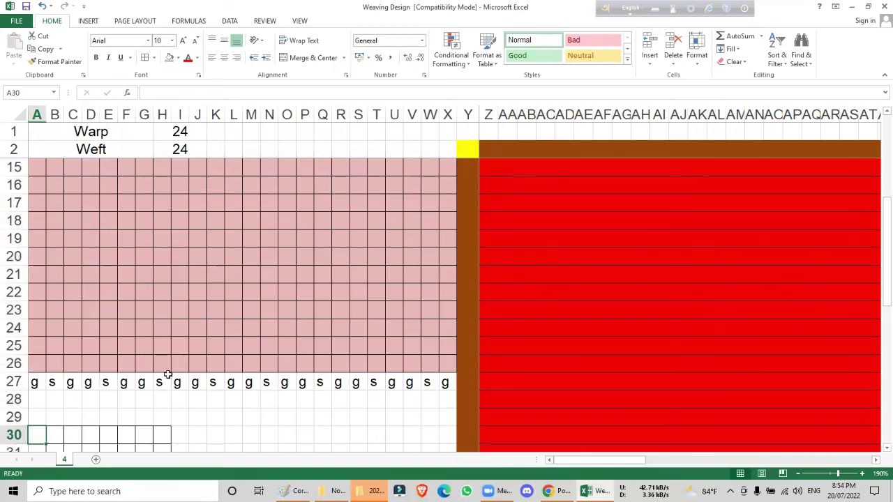
scroll(340, 353, "up", 4)
scroll(293, 318, "down", 3)
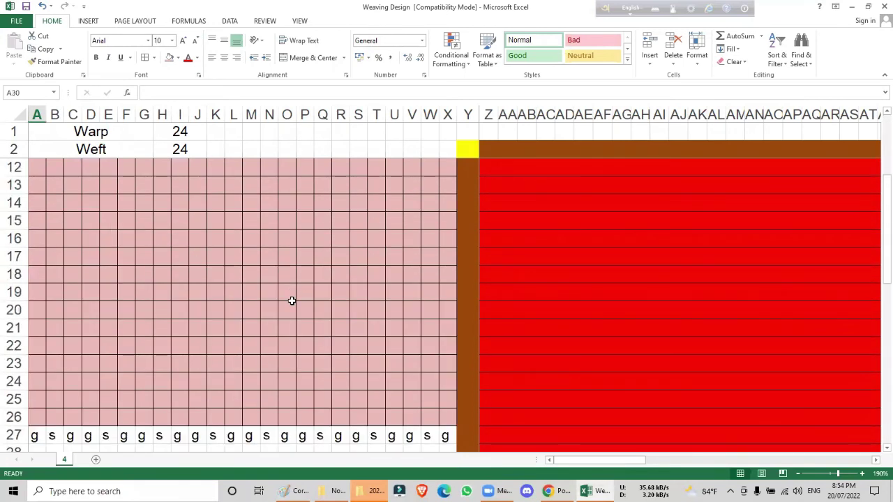
scroll(291, 300, "down", 6)
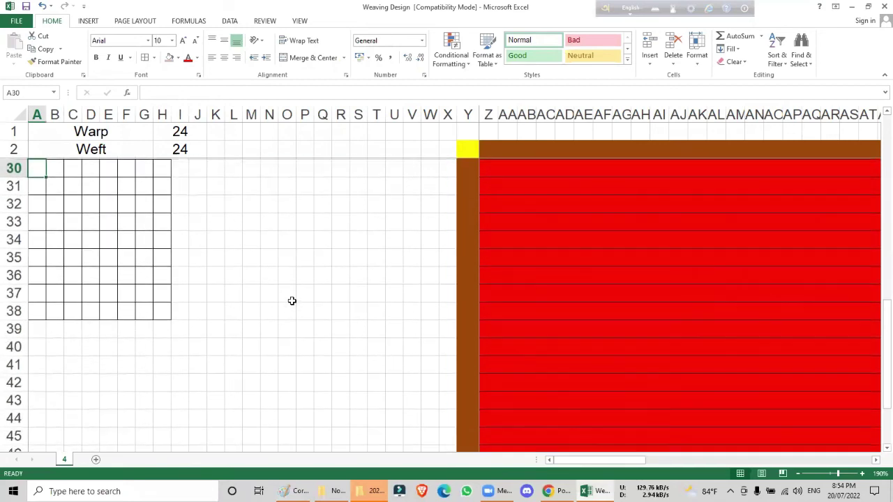
scroll(220, 293, "up", 1)
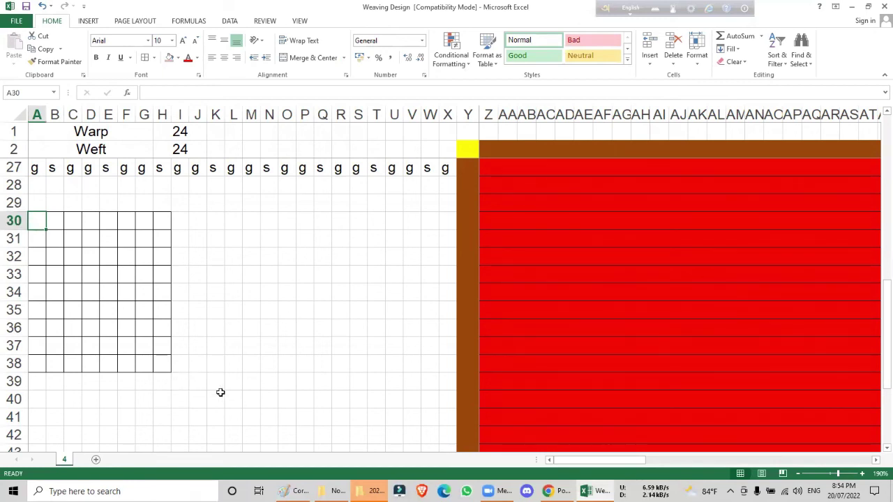
- Review the grid A30:H38 row by row against the pink draft and its warp thread labels
left_click_drag(40, 223, 162, 225)
scroll(216, 359, "up", 4)
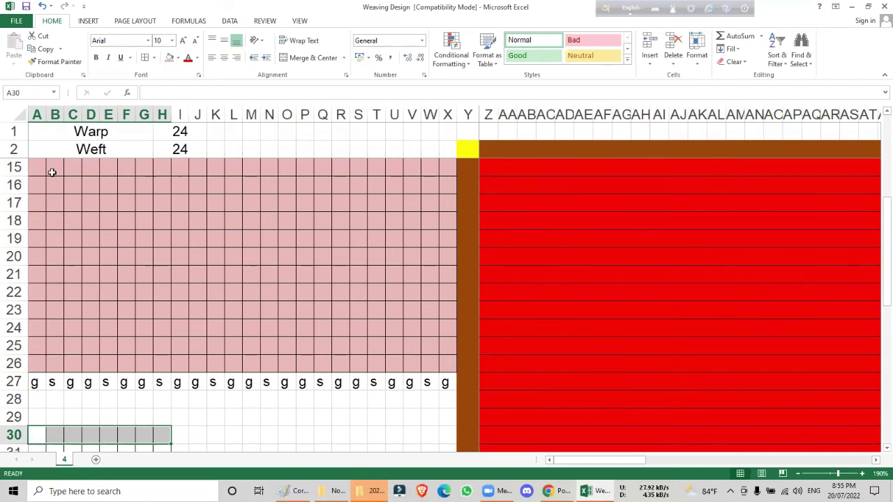
scroll(70, 216, "up", 1)
scroll(69, 216, "up", 3)
scroll(65, 233, "down", 4)
scroll(100, 291, "down", 4)
left_click(91, 293)
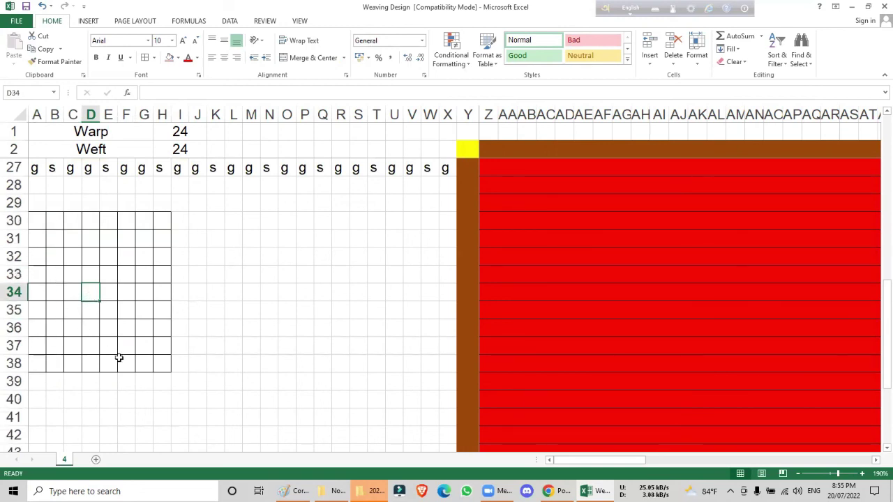
left_click(54, 221)
left_click_drag(37, 220, 168, 369)
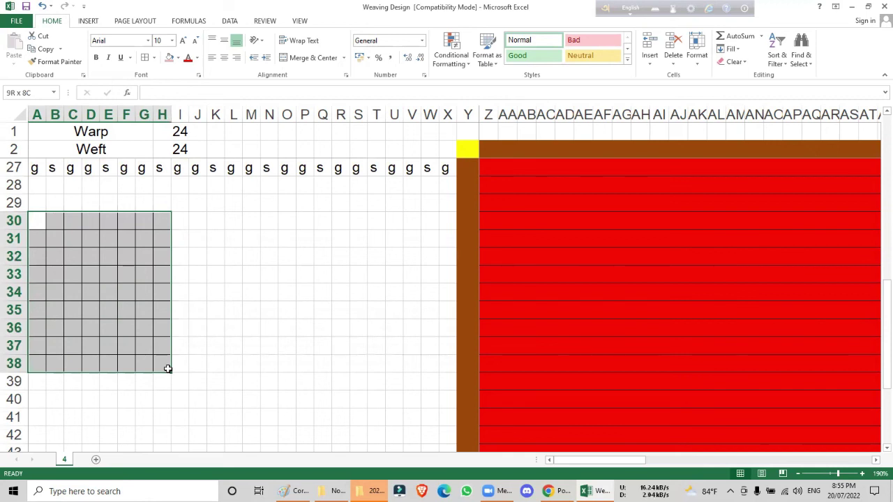
left_click(240, 398)
scroll(247, 374, "up", 8)
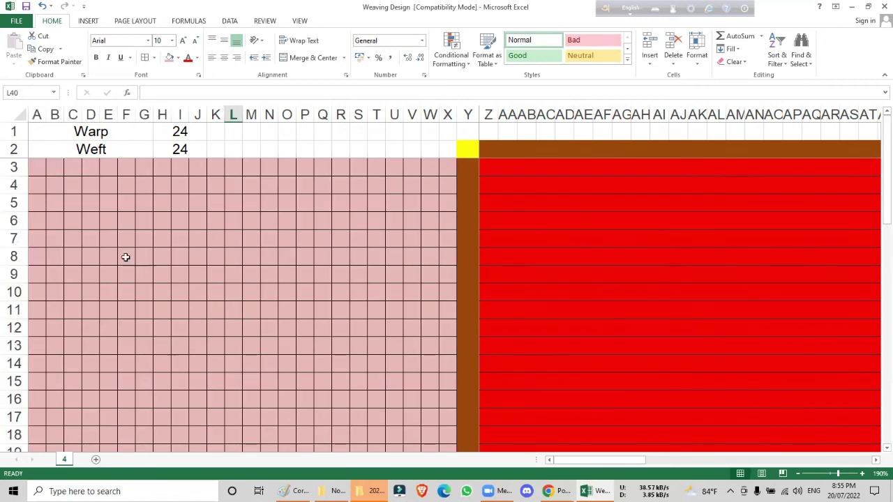
- Examine the stitching thread cells in column B and cells E13:F13 of the pink draft against the lower motif grid
left_click_drag(55, 207, 47, 364)
left_click_drag(108, 345, 126, 345)
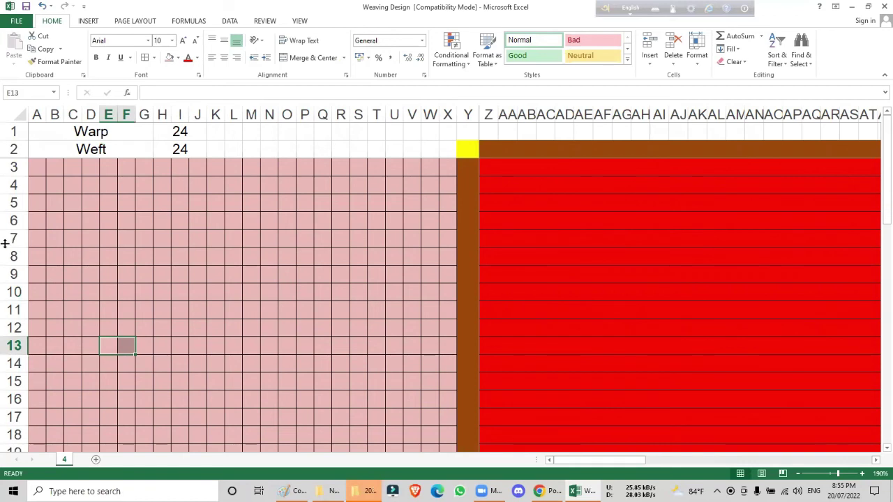
scroll(151, 334, "down", 10)
scroll(151, 334, "up", 2)
left_click_drag(38, 219, 158, 373)
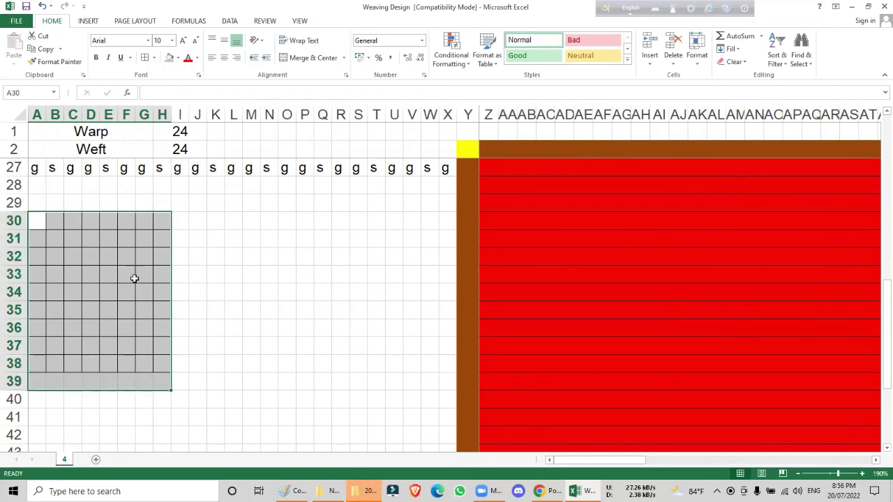
scroll(105, 307, "up", 4)
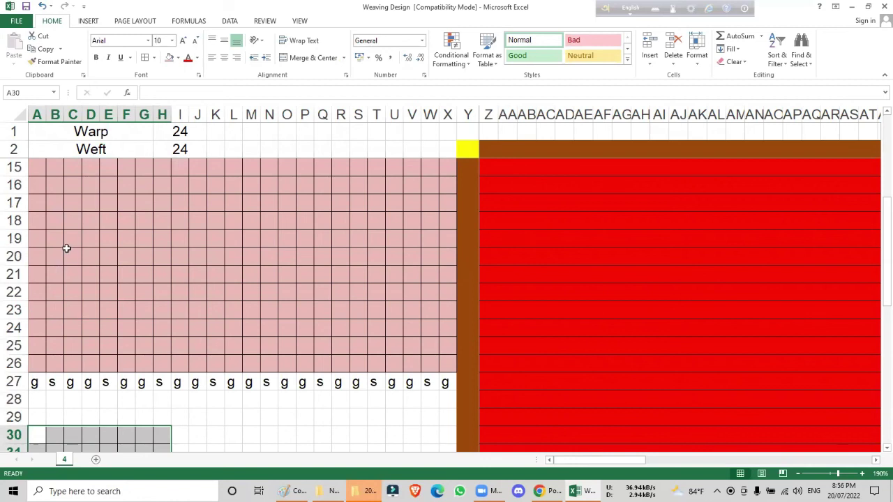
scroll(67, 248, "up", 4)
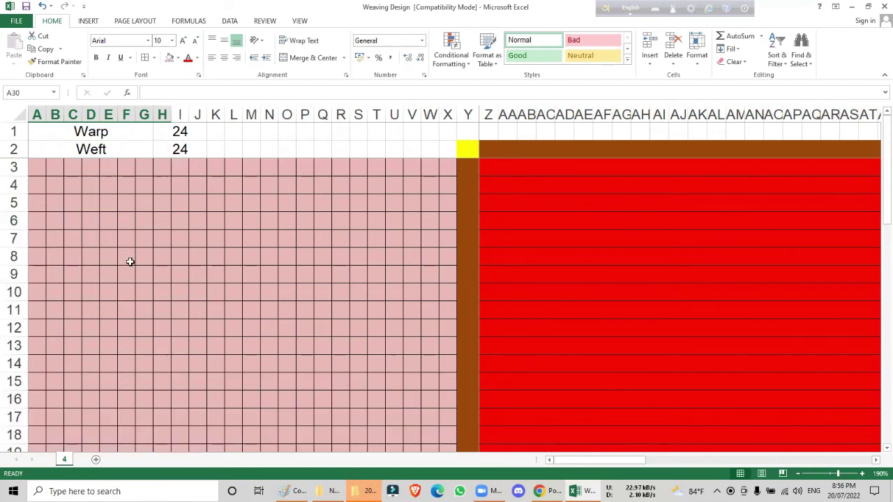
scroll(147, 305, "down", 7)
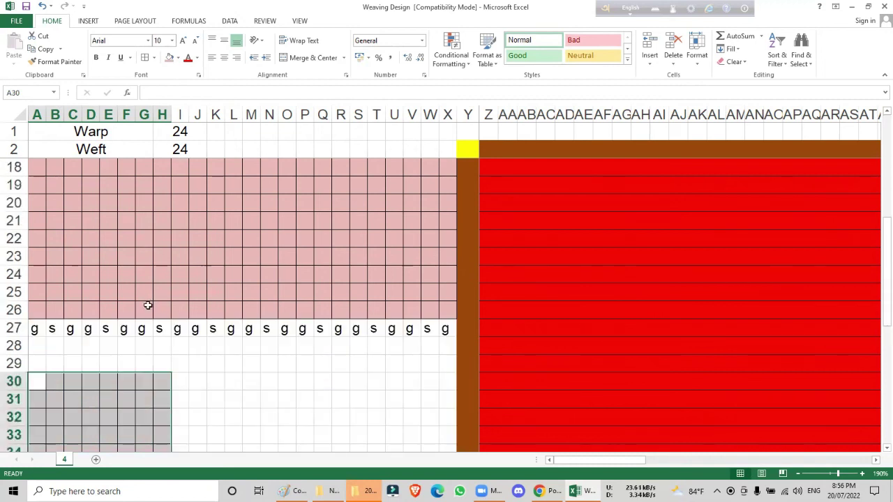
left_click(128, 326)
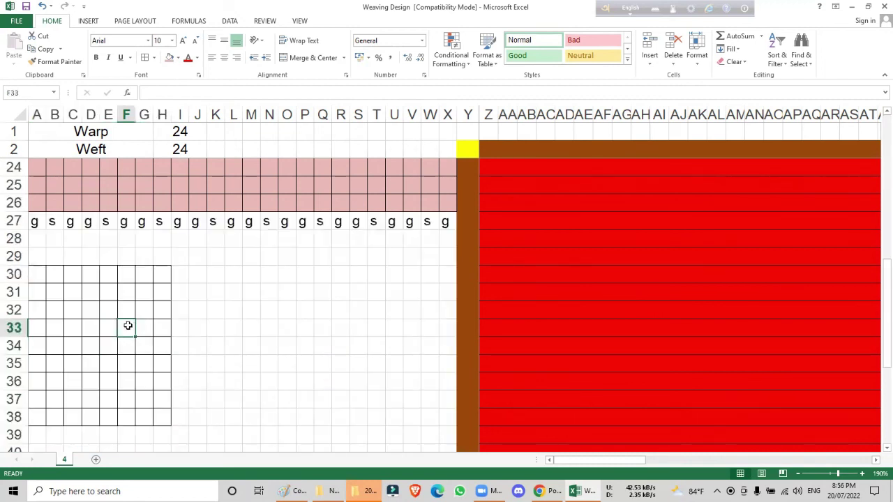
left_click_drag(38, 274, 167, 418)
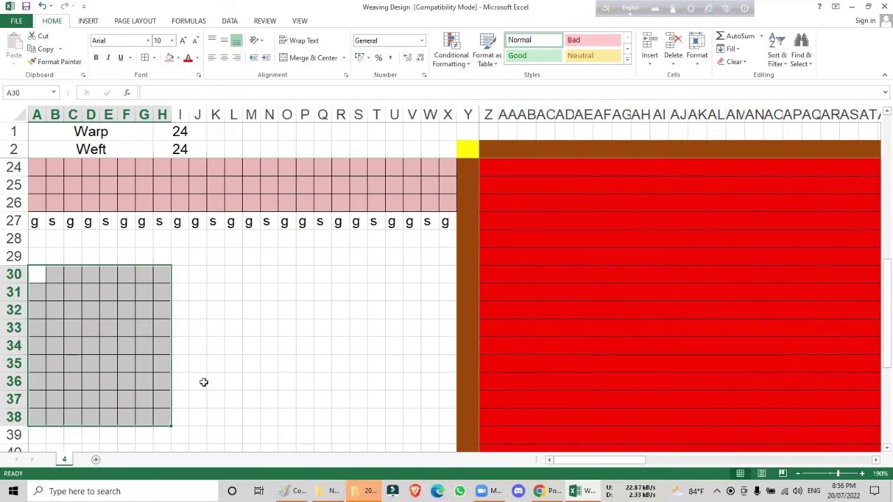
scroll(110, 310, "up", 4)
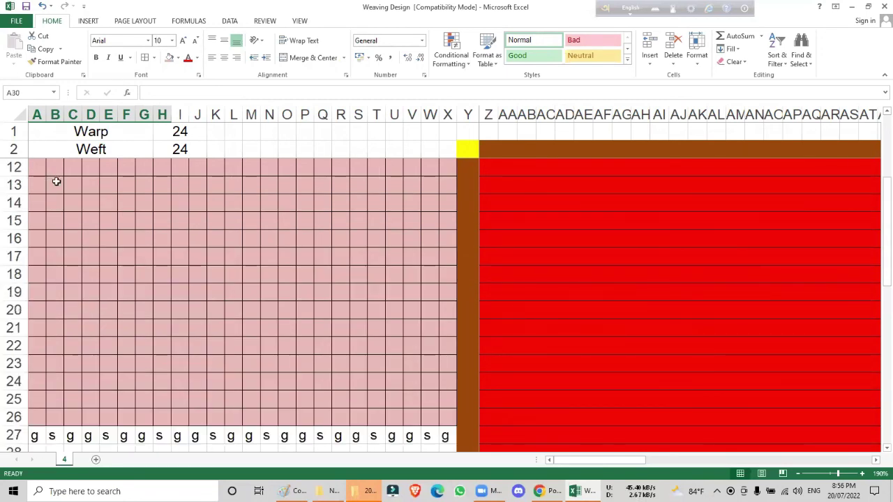
scroll(193, 338, "down", 4)
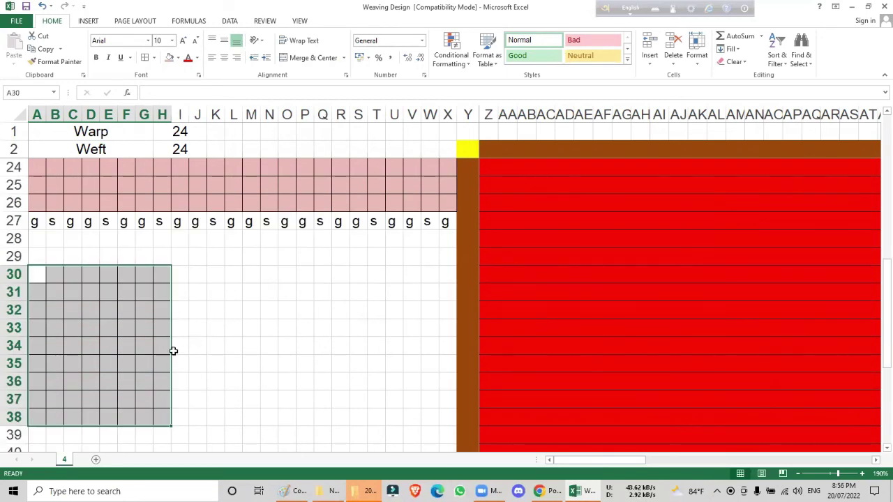
left_click(146, 346)
scroll(105, 328, "down", 1)
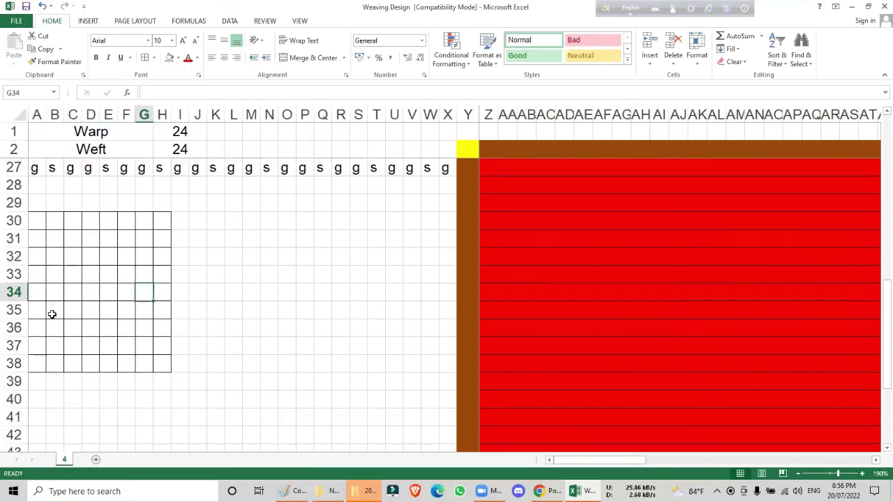
scroll(51, 363, "down", 1)
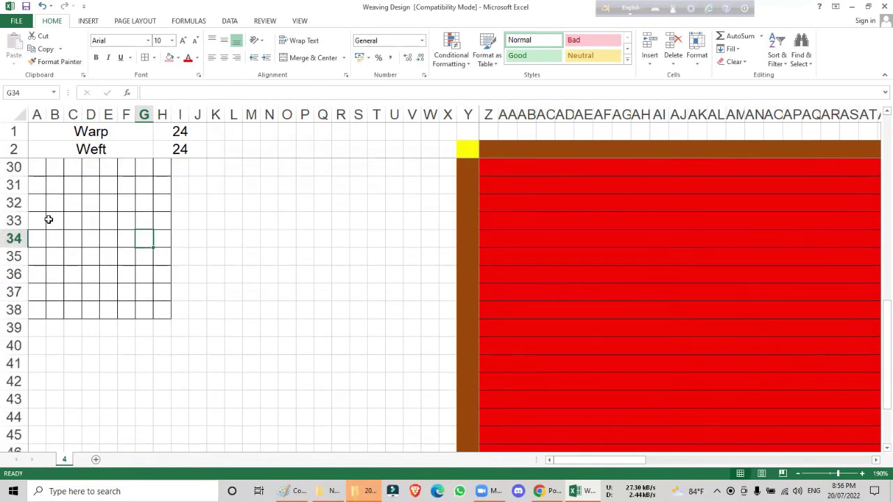
- Extend the bordered motif grid below the draft to row 49 so all cells in A30:H49 have borders
left_click(38, 167)
left_click_drag(39, 168, 156, 433)
left_click(144, 57)
scroll(179, 201, "down", 2)
left_click_drag(38, 329, 158, 398)
left_click(148, 58)
scroll(218, 230, "down", 3, "ctrl")
scroll(219, 235, "down", 1, "ctrl")
scroll(161, 257, "up", 3)
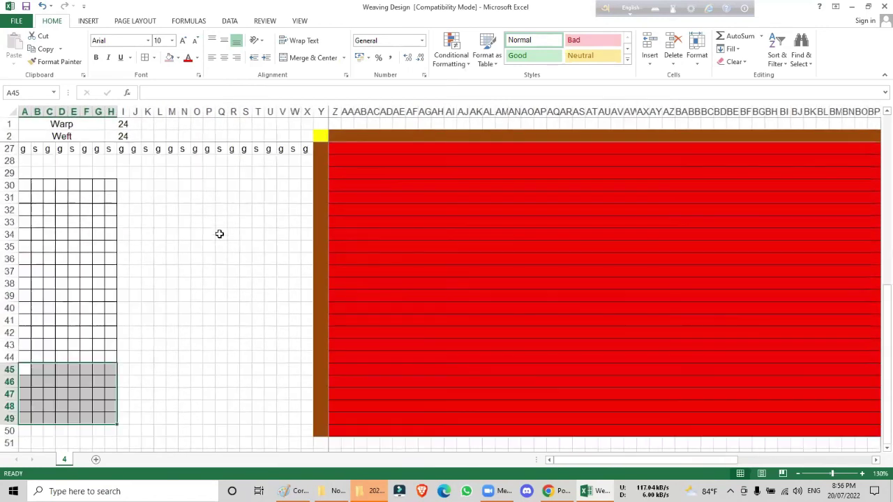
left_click(159, 295)
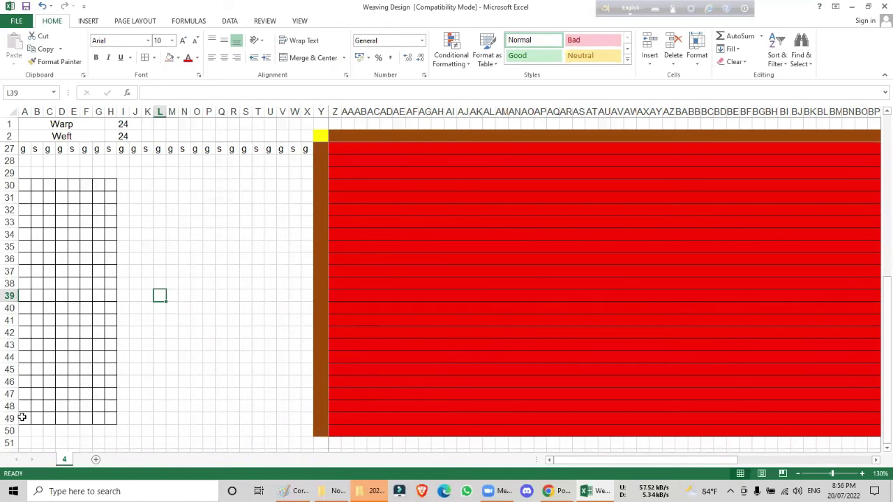
- Mark x in cells A45 and A44 of the motif grid
left_click(22, 369)
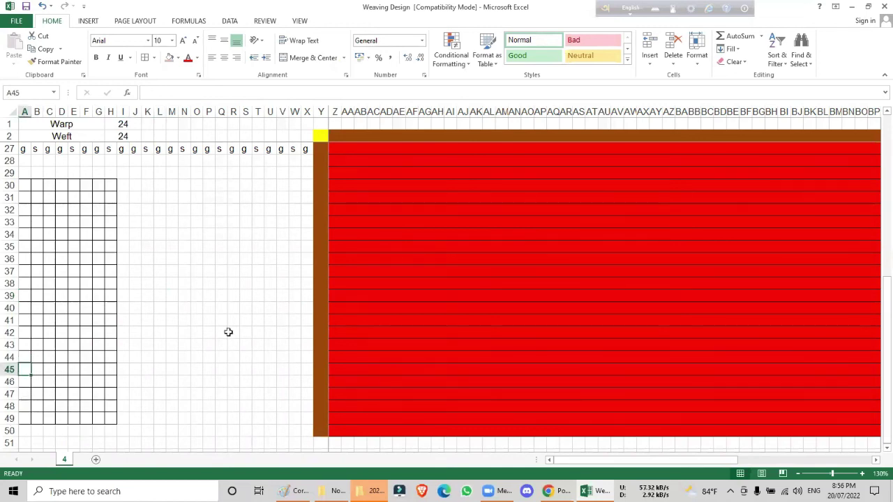
type("x")
key("Up")
type("x")
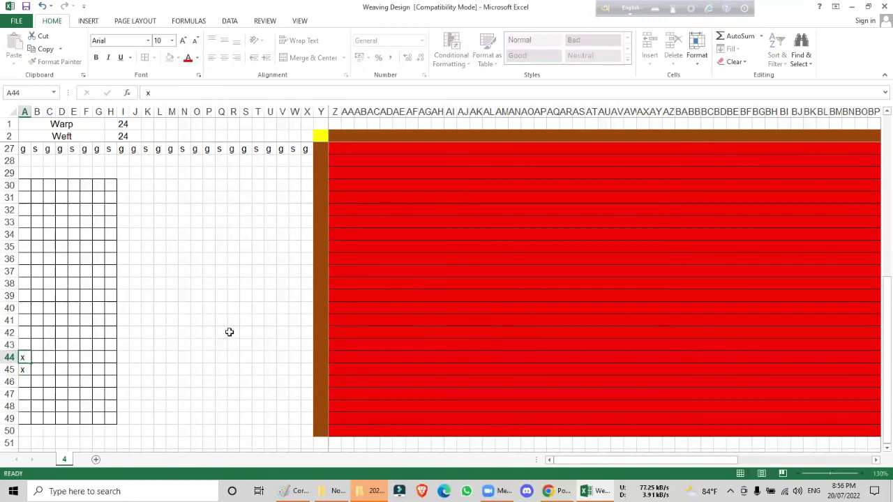
key("Up")
- Mark x in cells B46 and B47, diagonally below the pair in column A
key("Down")
key("Down")
key("Down")
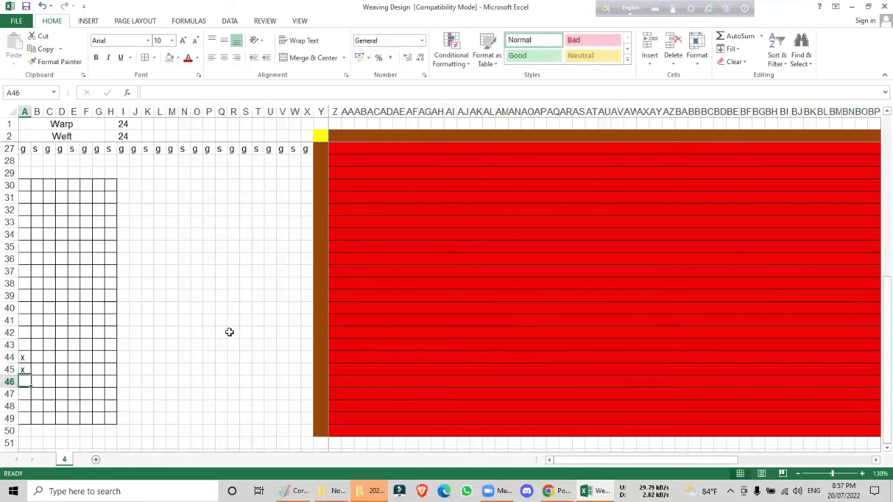
key("Right")
type("x")
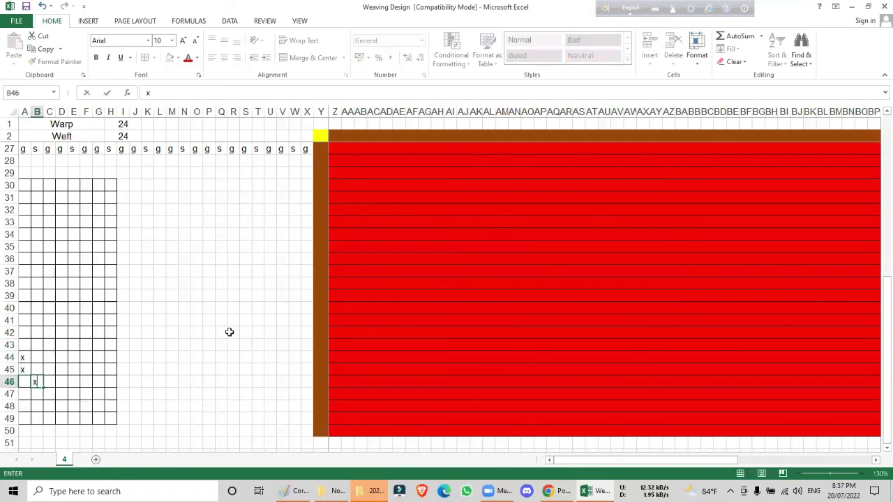
key("Down")
type("x")
- Mark x in cells B43 and B42, diagonally above the pair in column A
key("Up")
key("Up")
key("Up")
key("Up")
type("x")
key("Up")
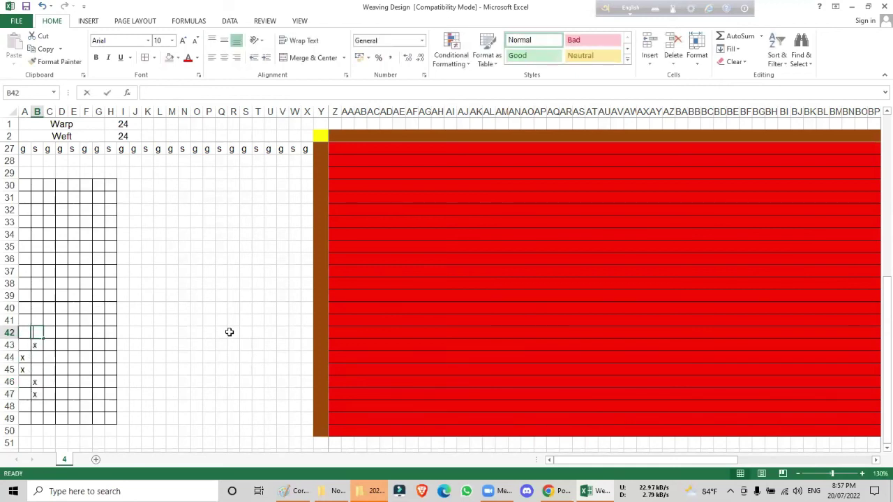
- Continue the motif upward with x in cells C41 and C40
key("Right")
key("Up")
type("x")
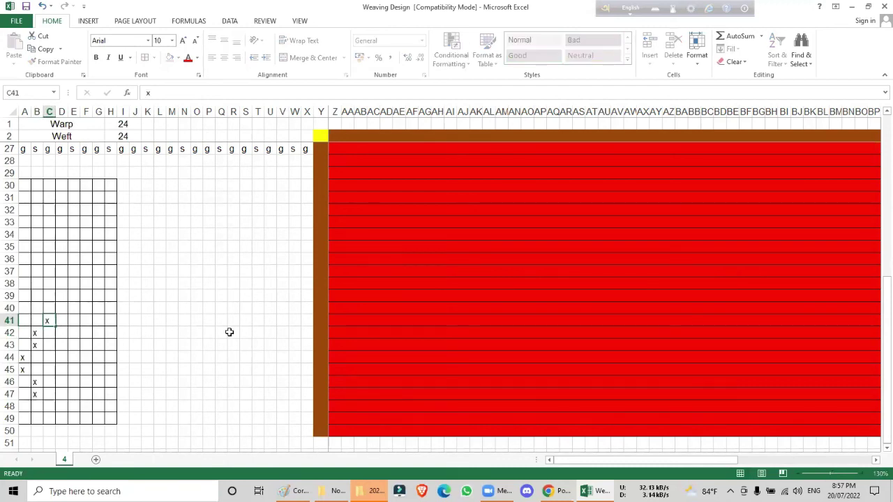
key("Up")
type("x")
- Mark x in cells D42 and D43, diagonally below the upper marks in column C
key("Down")
key("Down")
key("Down")
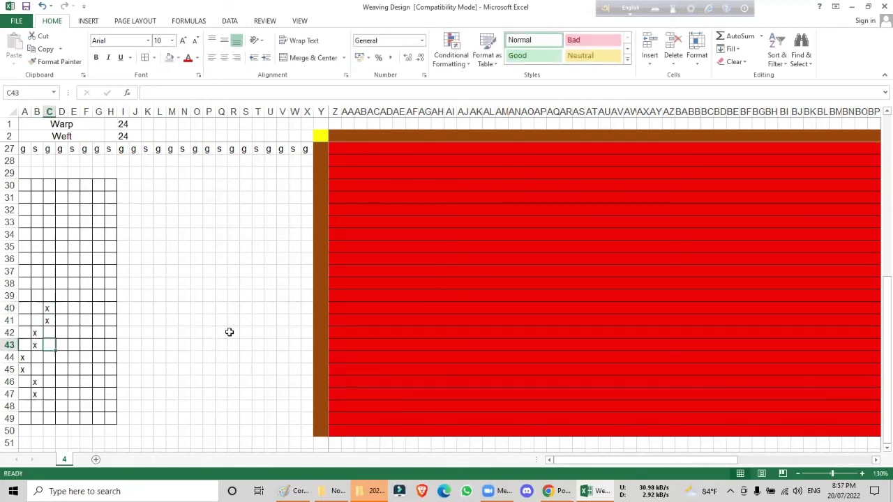
key("Down")
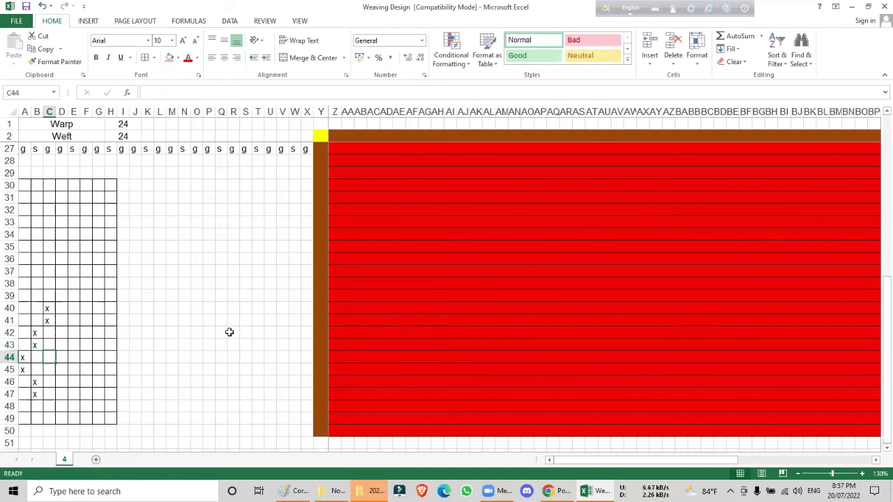
key("Up")
key("Up")
key("Right")
type("x")
key("Down")
type("x")
key("Down")
- Mark x in cells C44 and C45 of the motif grid
key("Up")
key("Down")
key("Left")
type("x")
key("Down")
type("x")
key("Down")
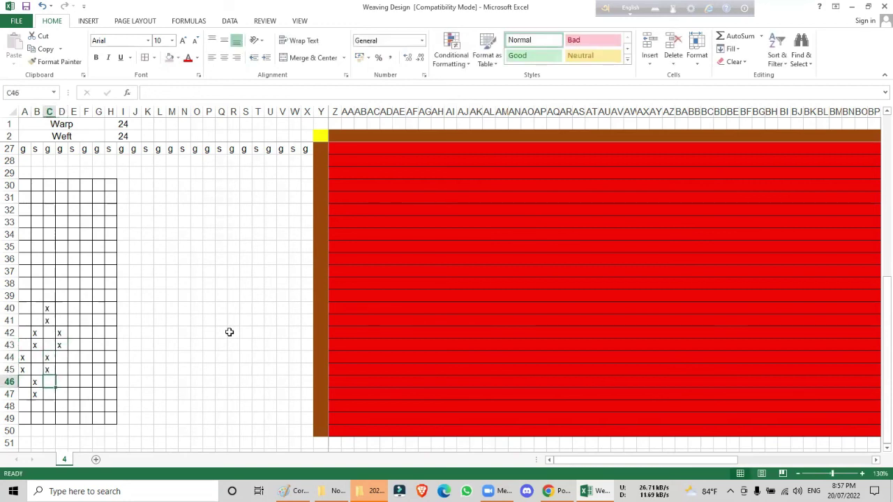
key("Down")
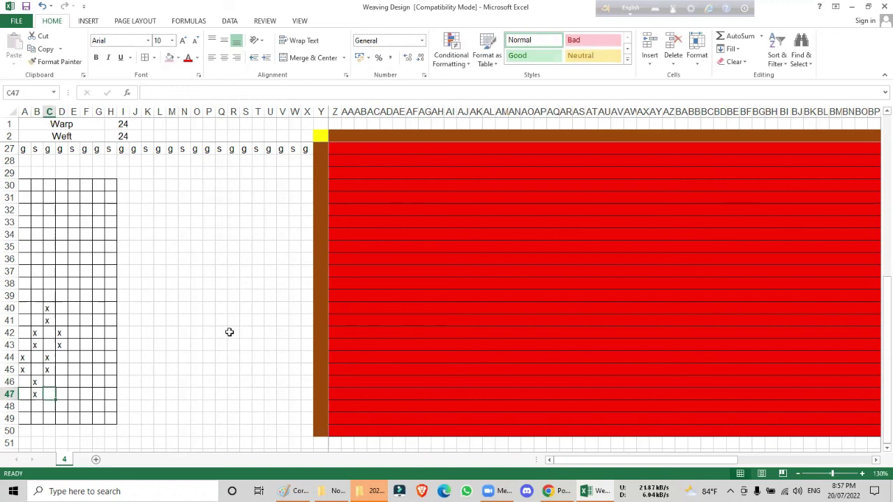
- Mark x in cells C48 and C49 to form the motif's lowest point
key("Down")
type("x")
key("Down")
type("x")
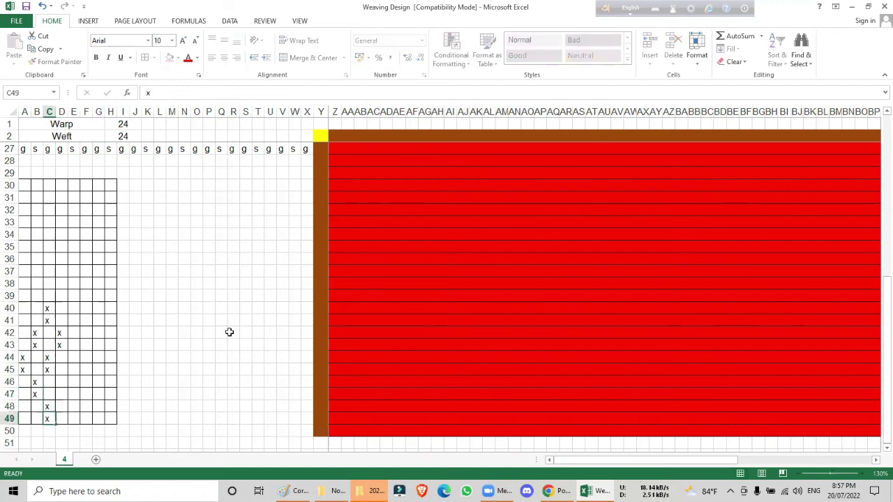
- Mark x in cells D47 and D46, diagonally above the lowest marks in column C
key("Right")
key("Up")
key("Up")
type("x")
key("Up")
type("x")
- Close the diamond motif with x in cells E44 and E45
key("Up")
key("Up")
key("Right")
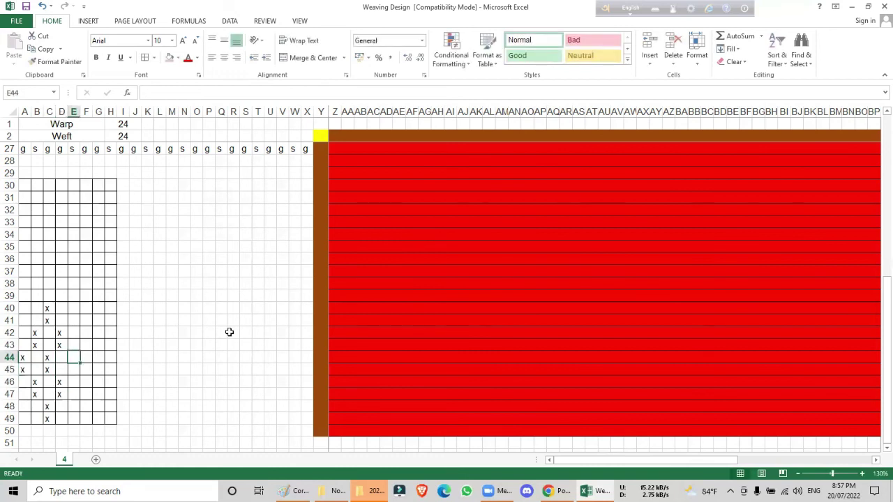
type("x")
key("Down")
type("x")
key("Down")
key("Up")
key("Up")
key("Up")
key("Up")
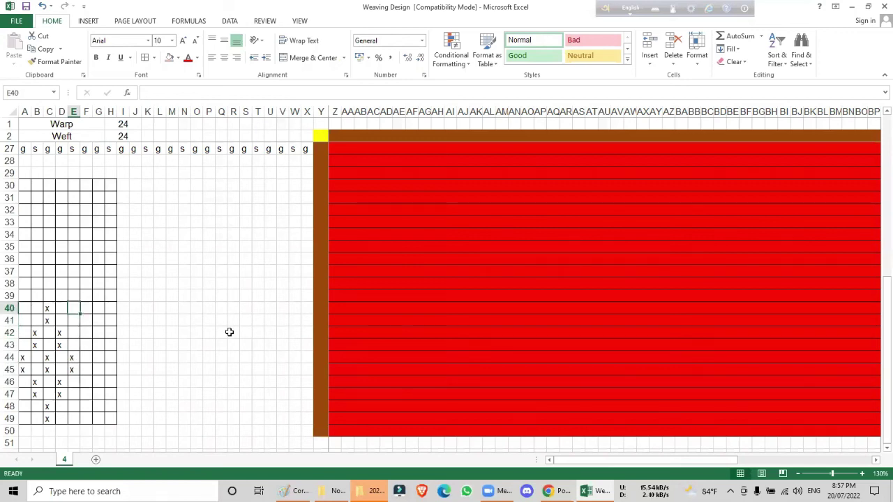
- Fill all x-marked cells of the diamond motif in A40:E49 with blue
left_click(25, 310)
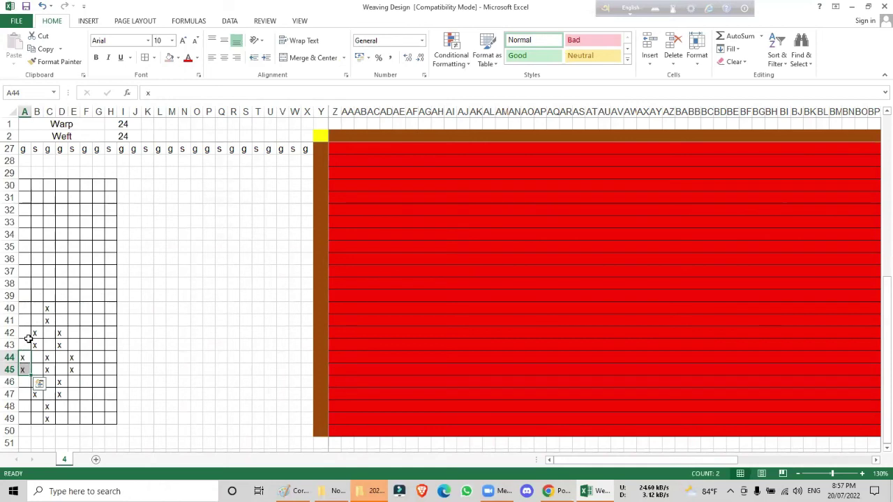
left_click_drag(38, 333, 22, 369)
mouse_move(48, 309)
left_mouse_down()
mouse_move(62, 344)
mouse_move(36, 394)
mouse_move(47, 418)
left_mouse_up()
left_click_drag(60, 382, 60, 393)
left_click_drag(73, 357, 73, 369)
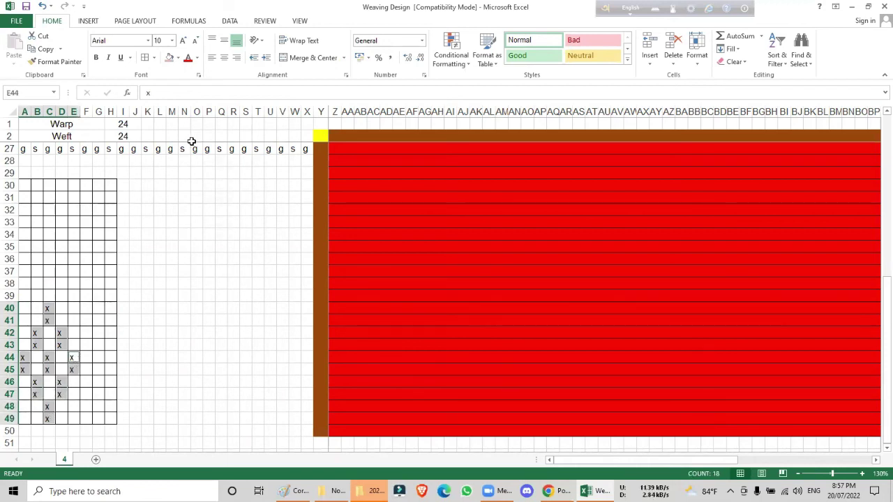
left_click(177, 57)
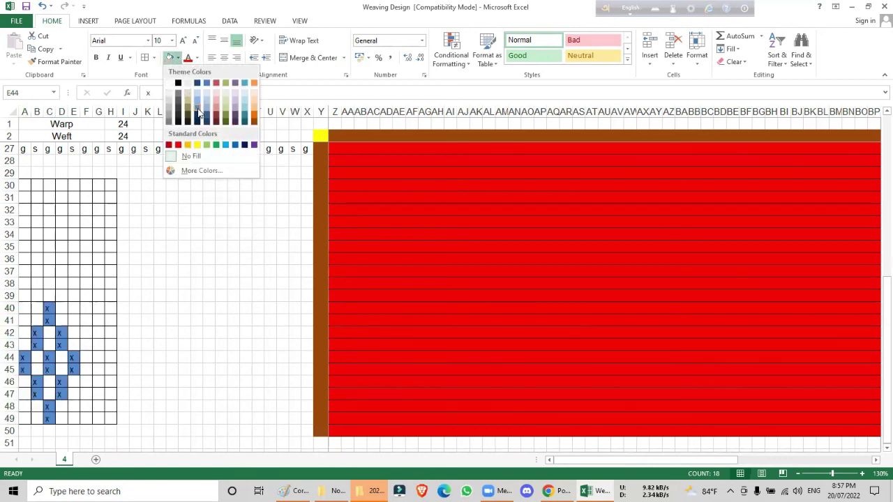
left_click(200, 125)
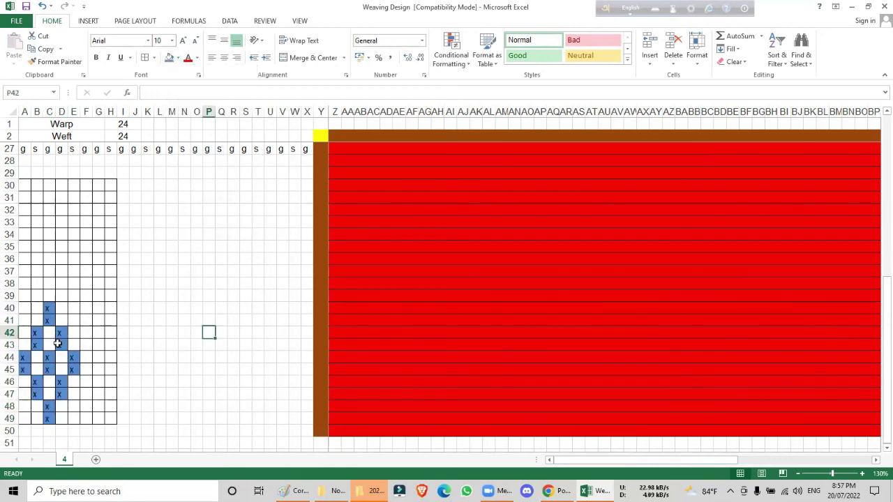
left_click(160, 369)
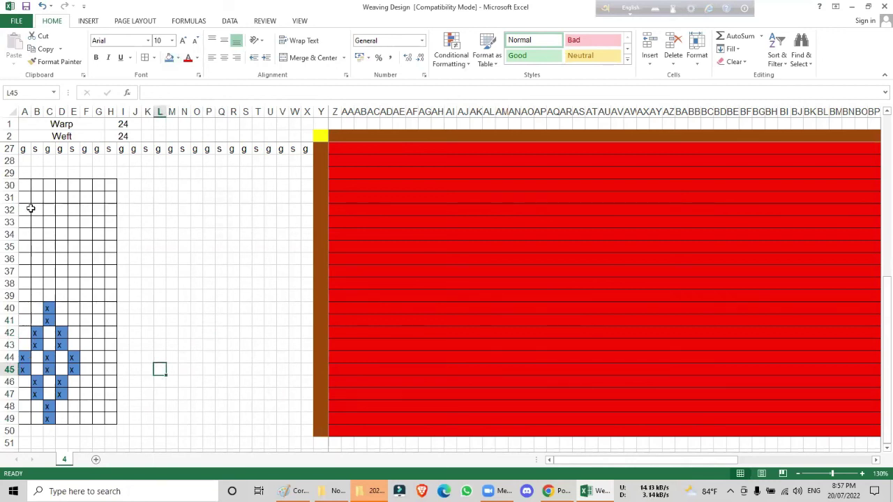
- Fill the empty upper half of the motif grid, A30:H39, with light green
left_click_drag(24, 185, 110, 298)
left_click(154, 58)
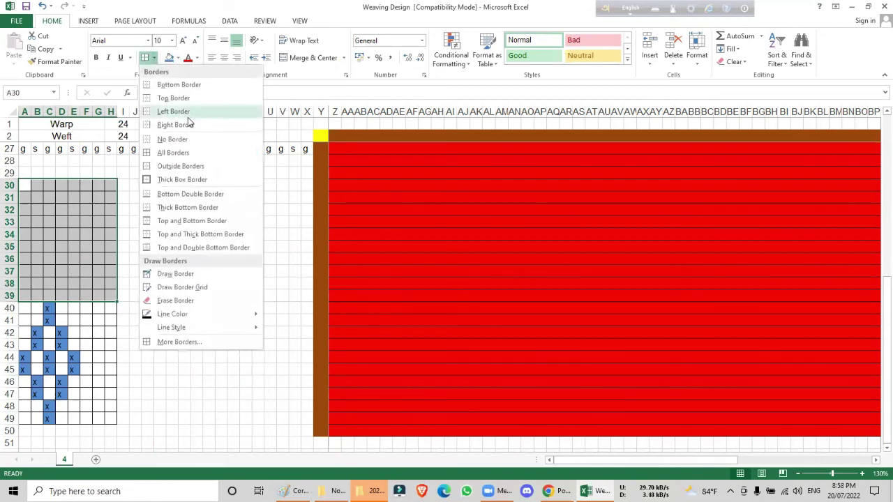
left_click(178, 58)
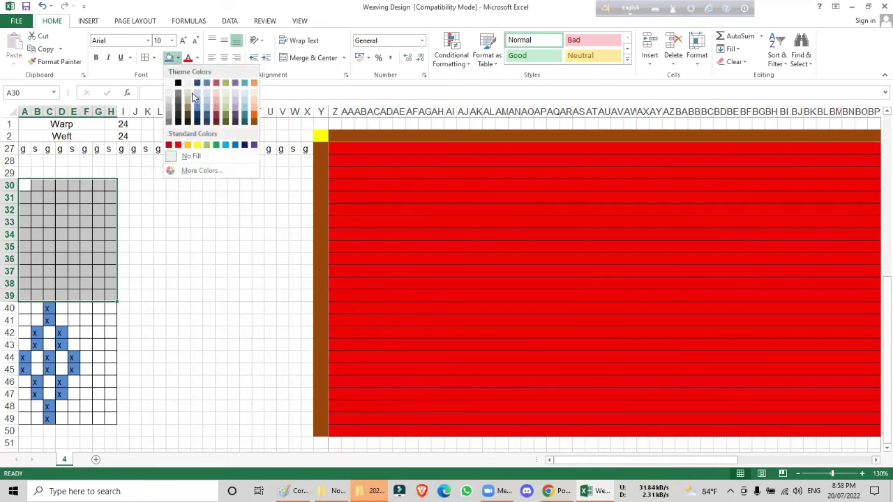
left_click(225, 110)
left_click(196, 259)
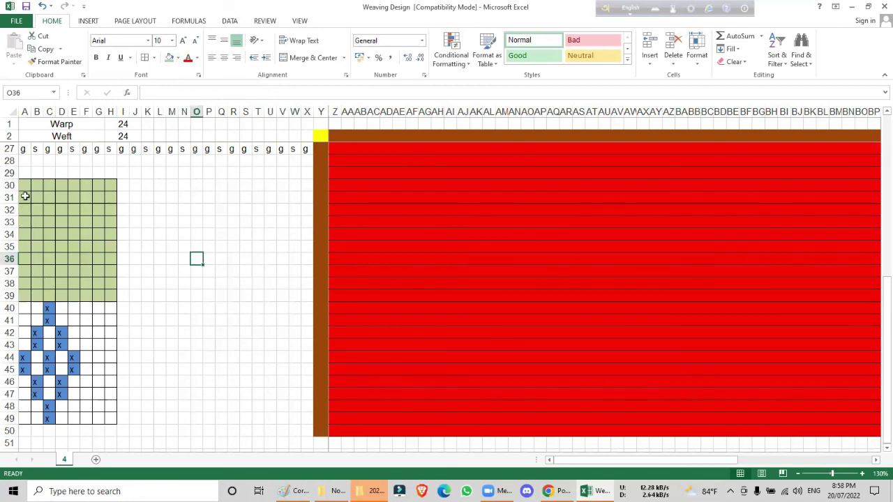
- Start the second motif with x in cells A34 and A35 of the green area
left_click(25, 231)
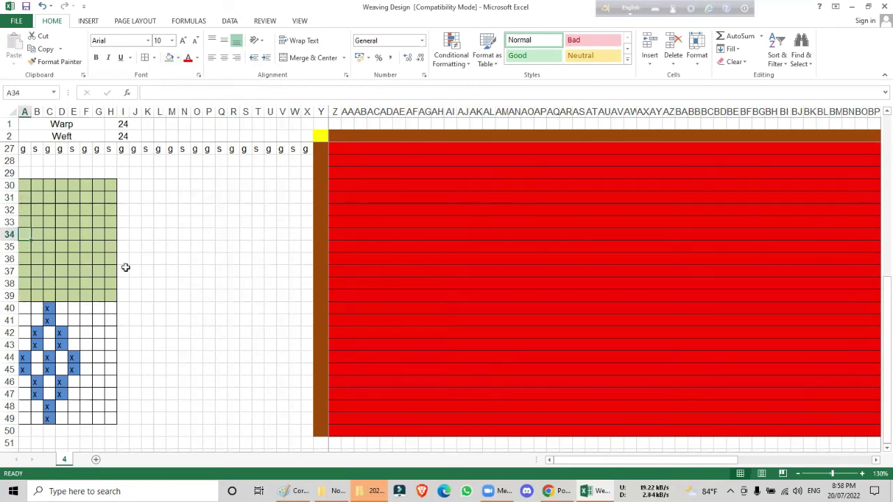
type("x")
key("Return")
type("x")
key("Tab")
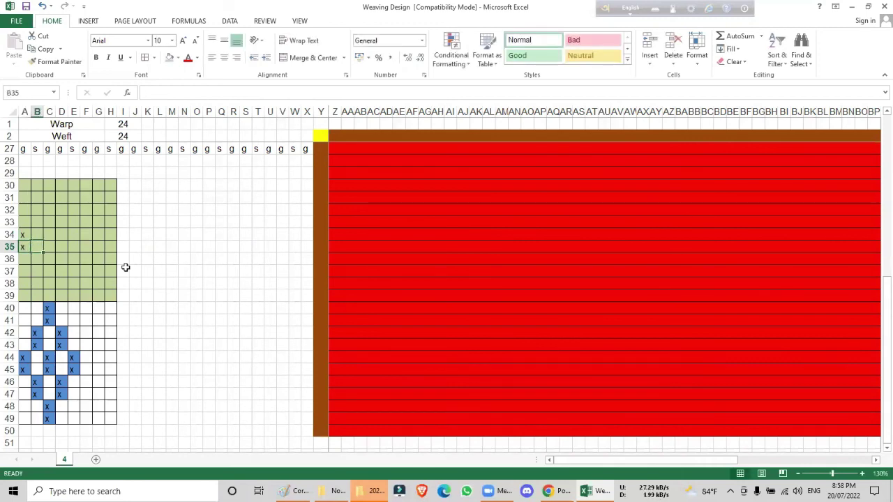
- Mark x in cells H33 and H32 of the green area
left_click(109, 221)
type("x")
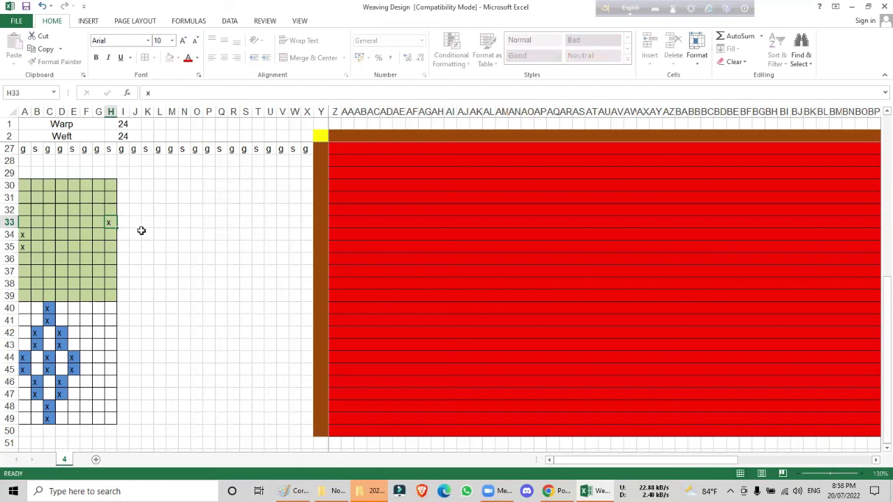
key("Up")
type("x")
- Mark x in cells H36 and H37 of the green area
key("Down")
key("Down")
key("Down")
key("Down")
type("x")
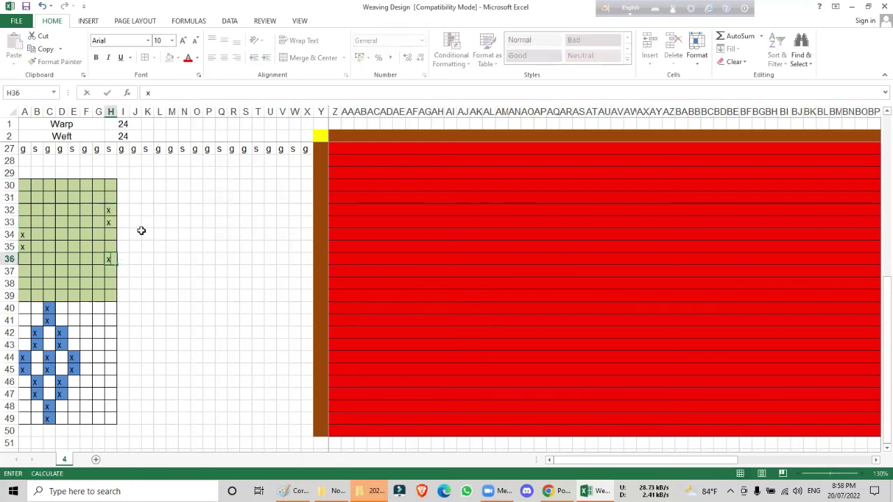
key("Down")
type("x")
- Enter x in cell G38 and xx in cell G39 of the second motif
key("Up")
key("Left")
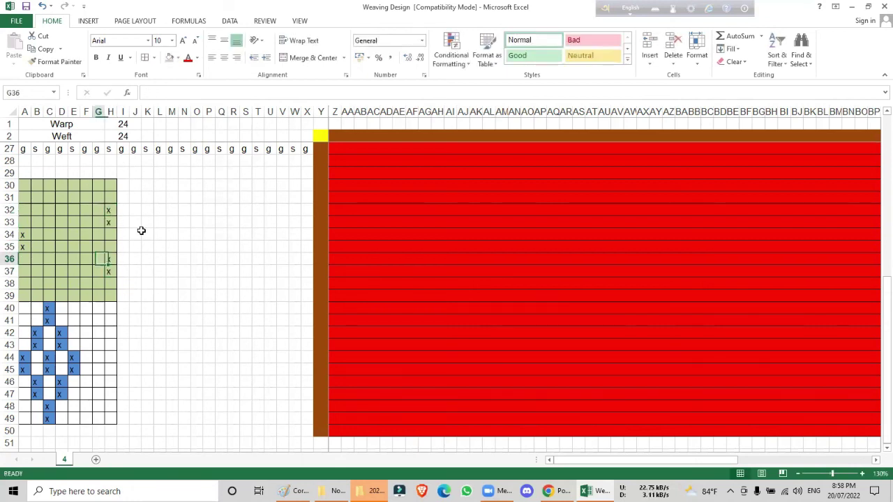
key("Down")
key("Down")
type("x")
key("Down")
type("xx")
- Mark x in cells G35 and G34 at the centre of the second motif
key("Up")
key("Up")
key("Up")
key("Up")
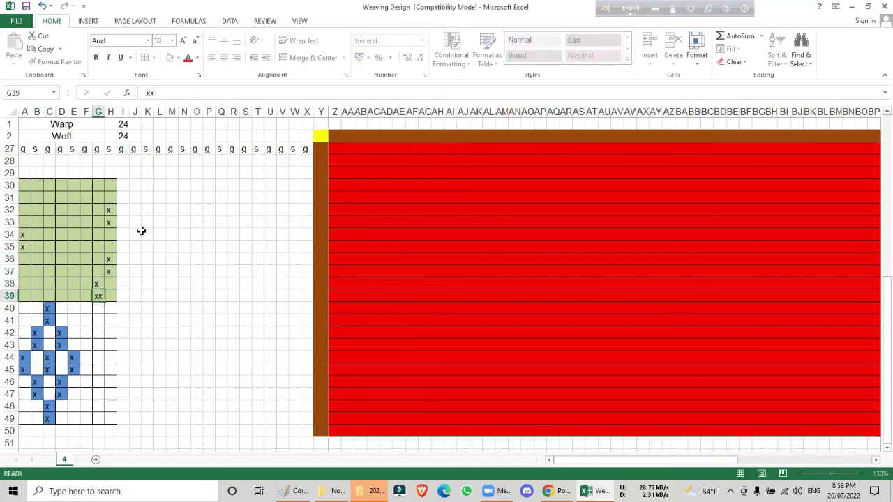
type("x")
key("Up")
key("Up")
key("Down")
type("x")
- Mark x in cells G31 and G30 to form the second motif's upper point
key("Up")
key("Up")
key("Up")
type("x")
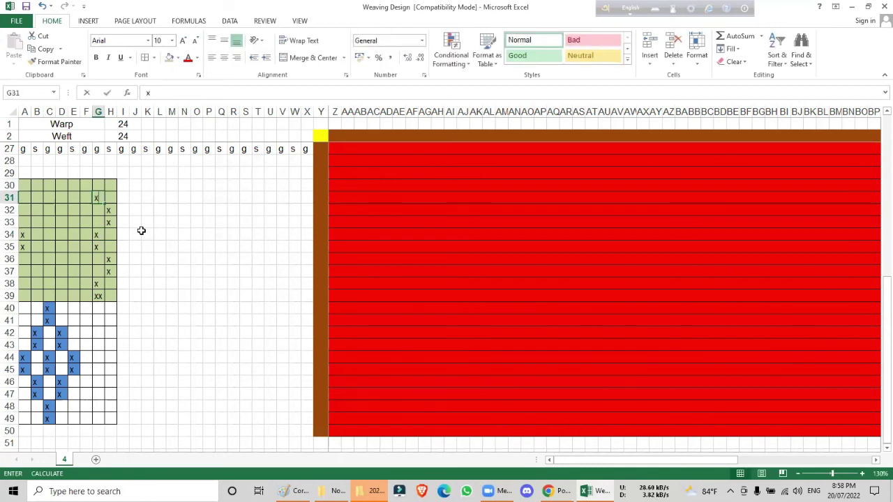
key("Up")
type("x")
- Mark x in cells F32 and F33 of the second motif
key("Down")
key("Down")
key("Left")
type("x")
key("Down")
type("x")
- Mark x in cells F36 and F37 of the second motif
key("Down")
key("Up")
key("Down")
key("Down")
key("Down")
type("x")
key("Down")
type("x")
- Complete the second diamond with x in cells E35 and E34
key("Left")
key("Up")
key("Up")
type("x")
key("Up")
type("x")
key("Down")
type("x")
key("Escape")
- Fill all marked cells of the second motif in the green area A30:H39 with blue
left_click(21, 236)
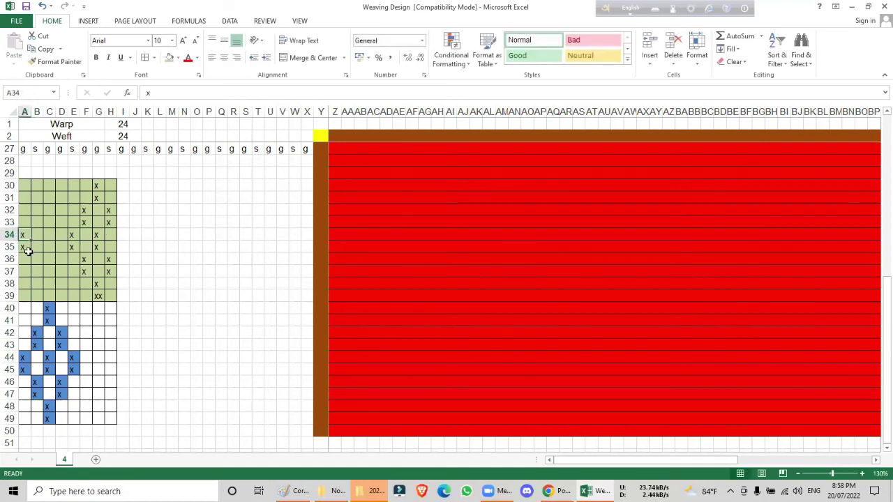
left_click(26, 249, "ctrl")
left_click(71, 248, "ctrl")
left_click(74, 235, "ctrl")
left_click(85, 223, "ctrl")
left_click(84, 211, "ctrl")
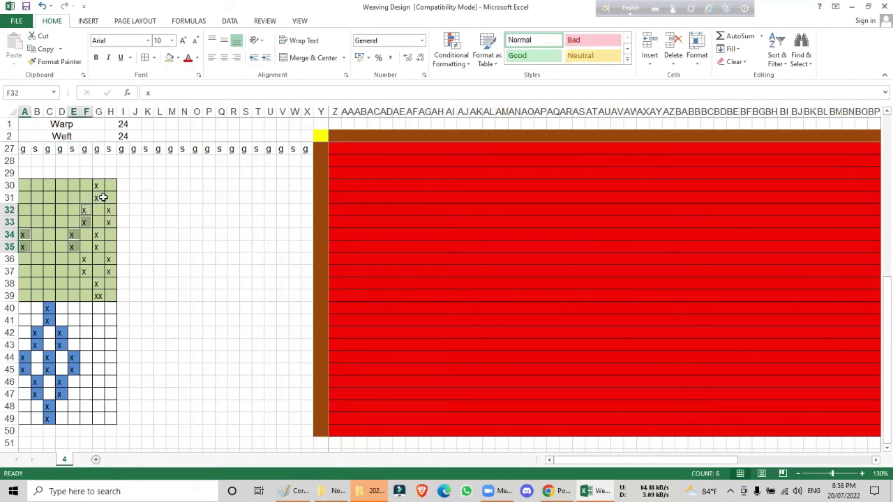
left_click(97, 198, "ctrl")
left_click(95, 182, "ctrl")
left_click(112, 210, "ctrl")
left_click(108, 222, "ctrl")
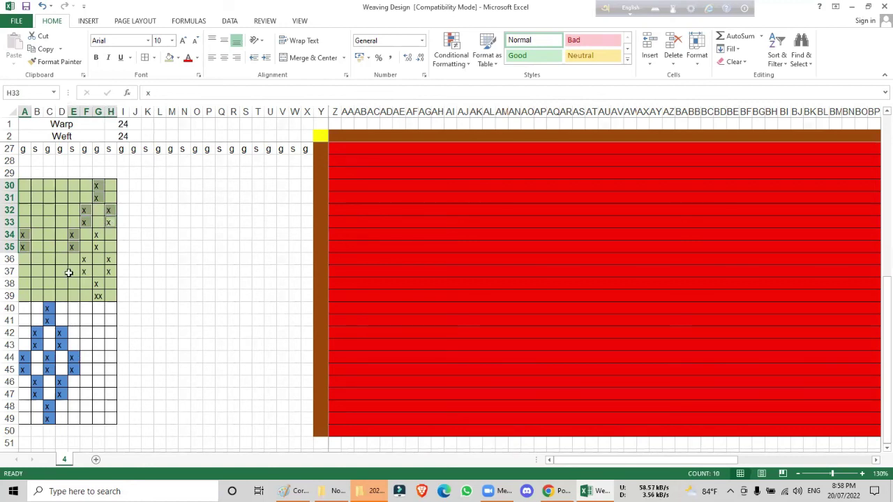
left_click(93, 236, "ctrl")
left_click(96, 248, "ctrl")
left_click(109, 262, "ctrl")
left_click(109, 271, "ctrl")
left_click(84, 261, "ctrl")
left_click(85, 272, "ctrl")
left_click(95, 283, "ctrl")
left_click(96, 295, "ctrl")
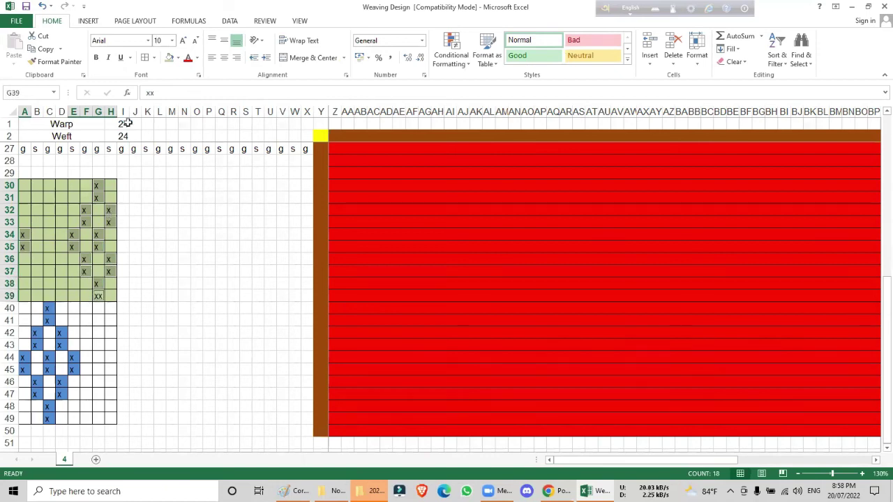
left_click(178, 57)
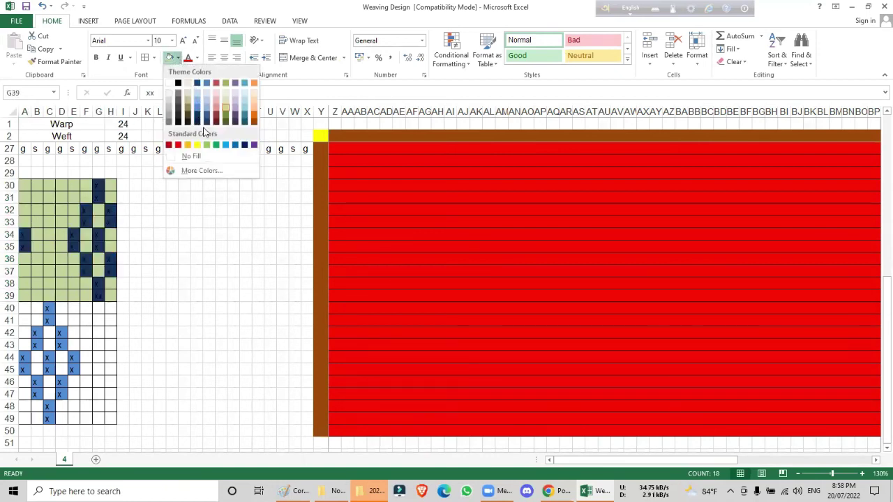
left_click(208, 83)
left_click(208, 283)
left_click(100, 356)
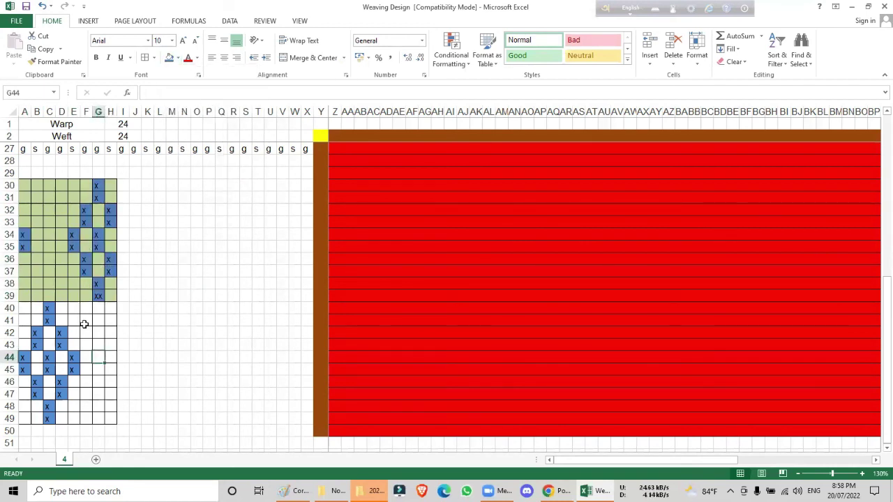
left_click(148, 334)
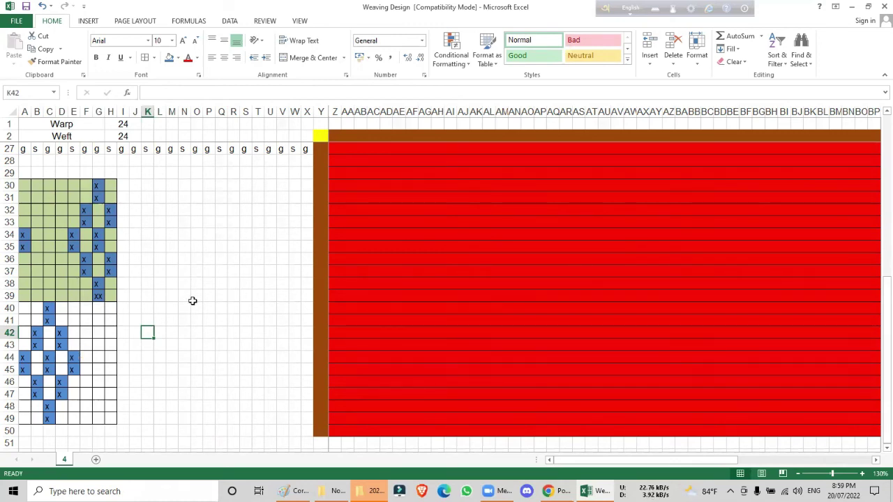
- Compare the empty weave draft in rows 3 to 26 with the stitching motif grid in rows 30 to 49
scroll(163, 325, "up", 8)
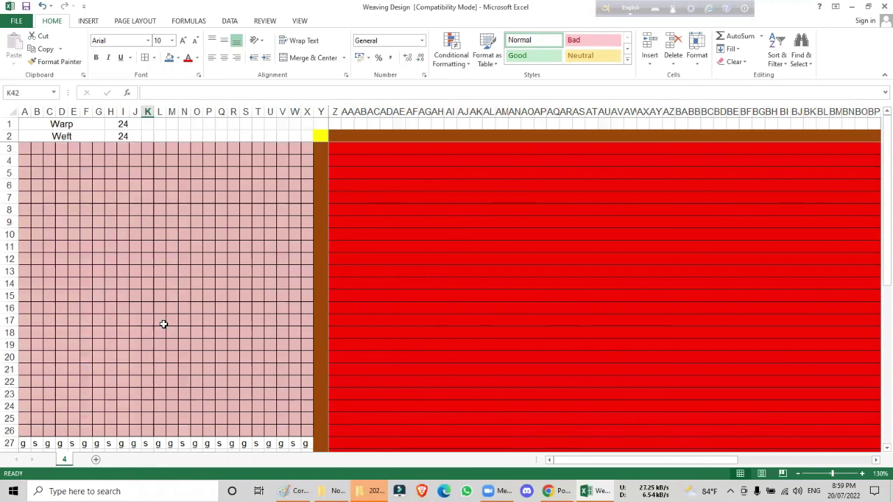
scroll(164, 325, "down", 11)
scroll(83, 323, "up", 8)
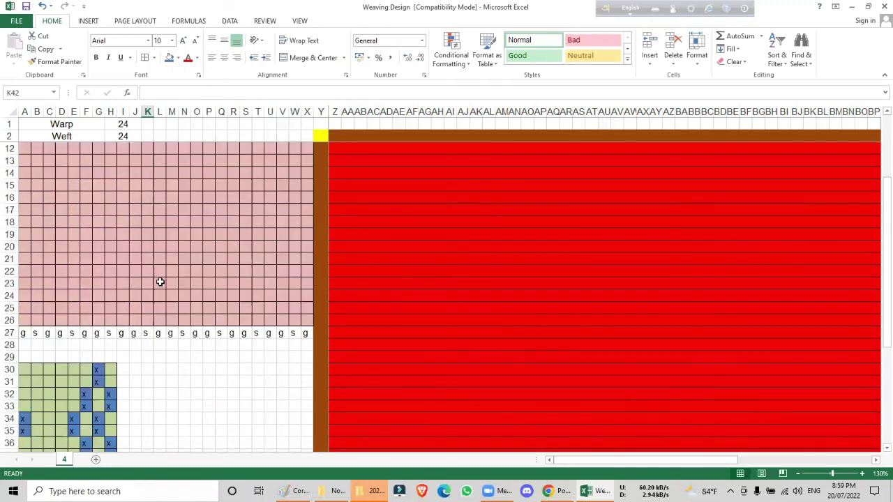
scroll(160, 279, "up", 3)
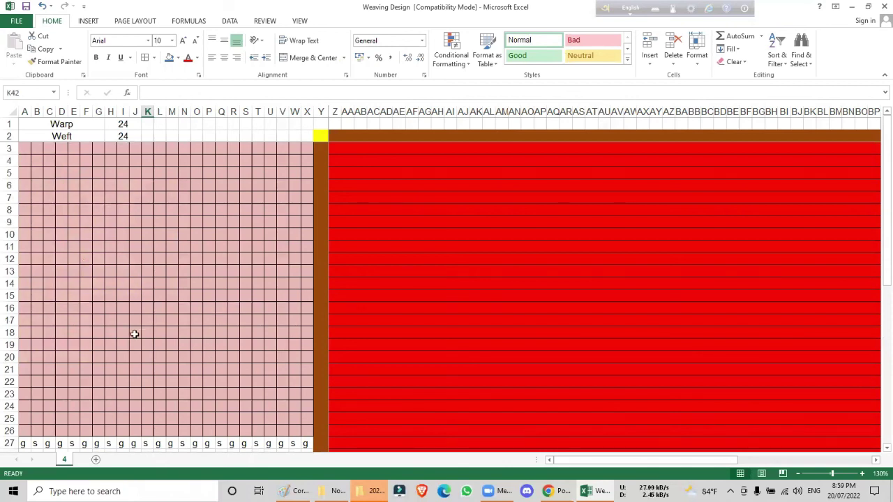
scroll(162, 222, "down", 4)
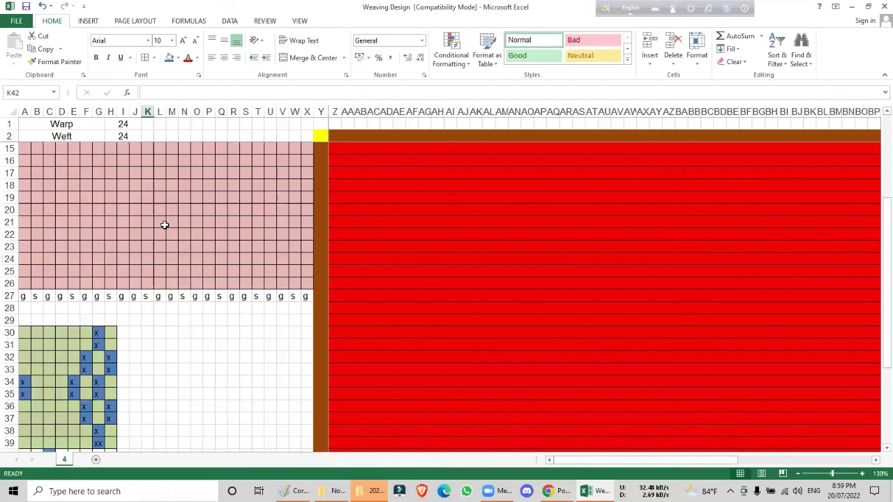
scroll(164, 225, "up", 3)
scroll(164, 224, "up", 1)
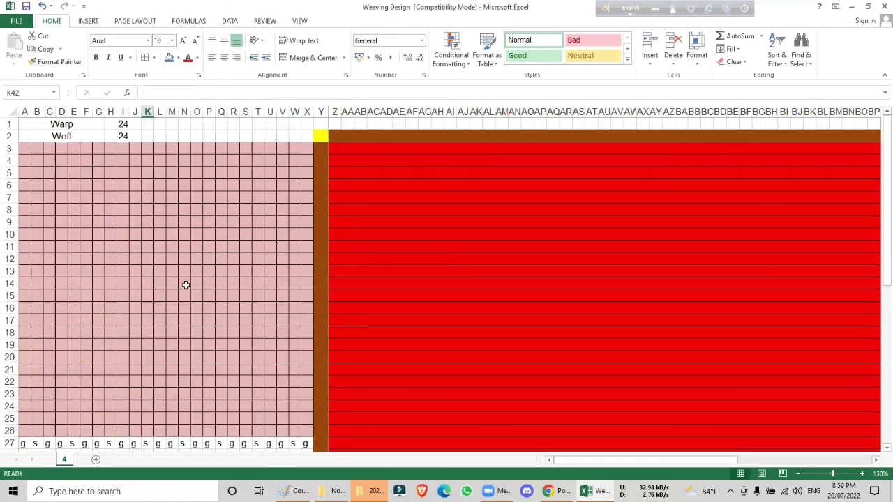
scroll(181, 295, "down", 7)
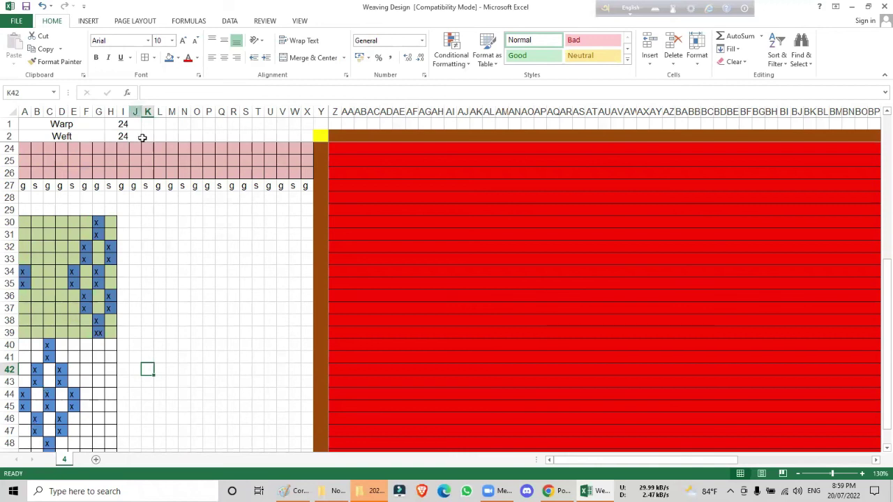
- Highlight column B in the weave draft rows 3 to 26 and in the motif grid rows 30 to 49
scroll(78, 269, "up", 2)
left_click_drag(34, 249, 37, 150)
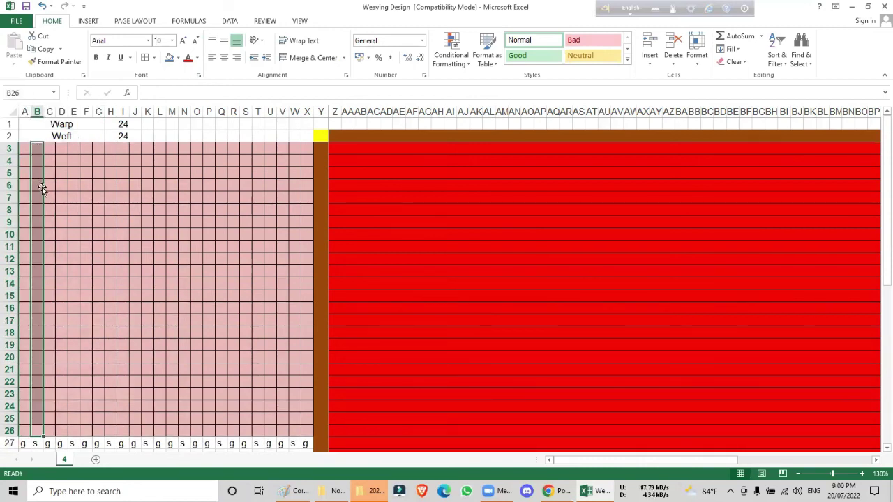
scroll(165, 309, "down", 8)
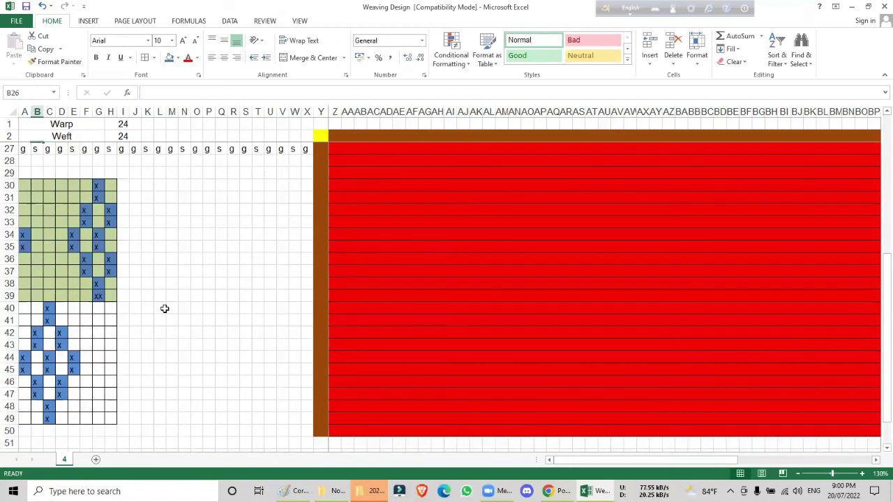
left_click_drag(36, 184, 42, 419)
left_click(180, 381)
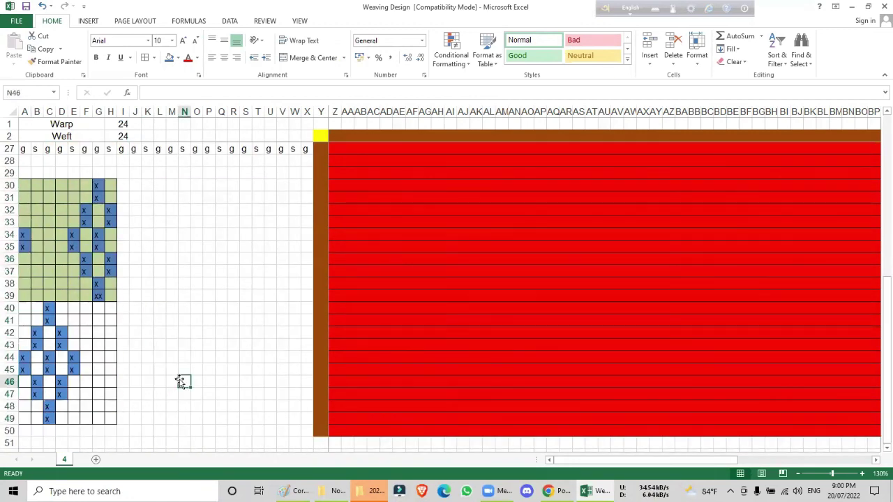
scroll(182, 373, "up", 8)
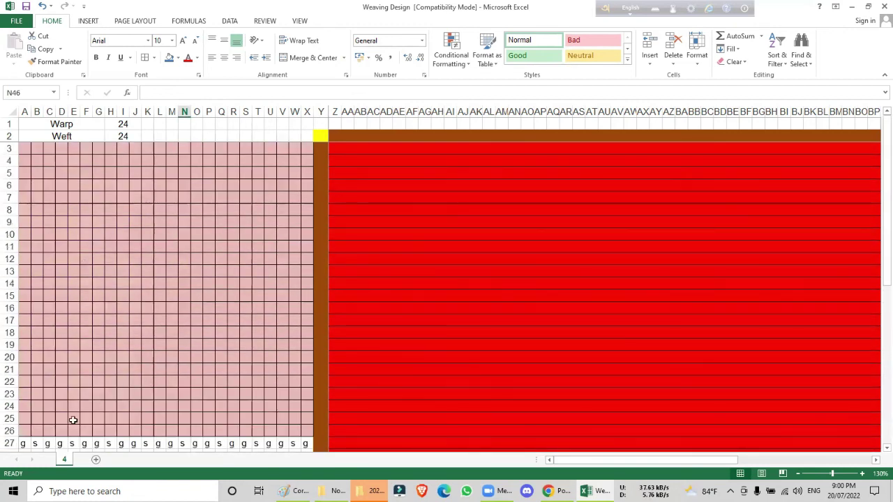
left_click(39, 382)
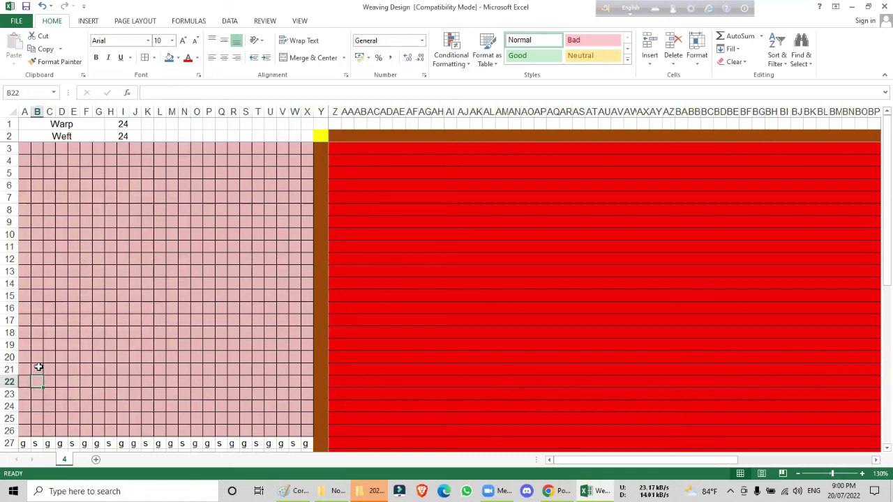
left_click(38, 367)
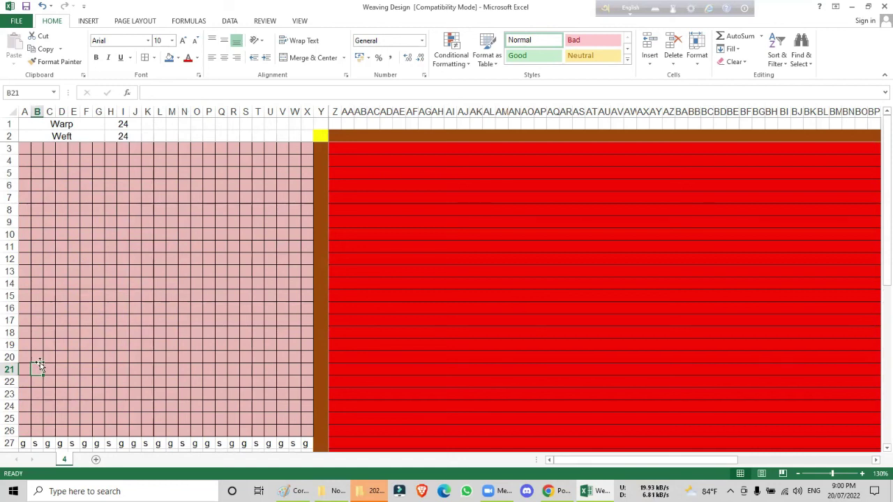
left_click(37, 356)
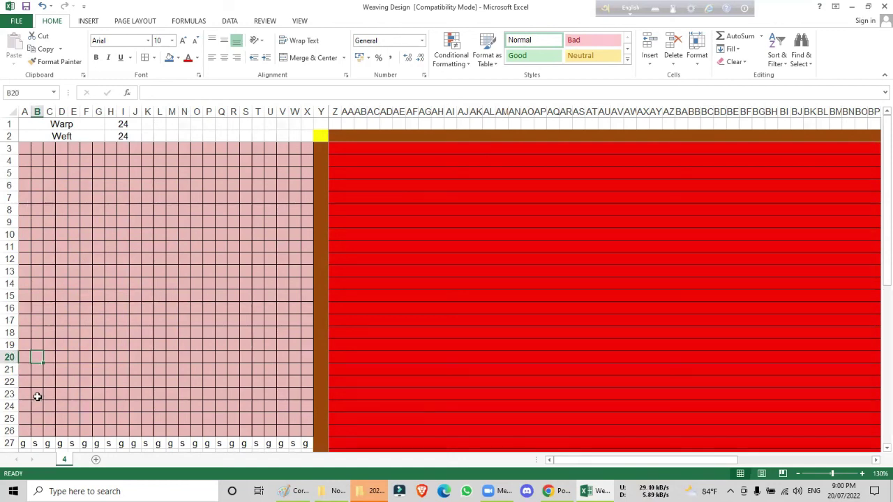
left_click(37, 393)
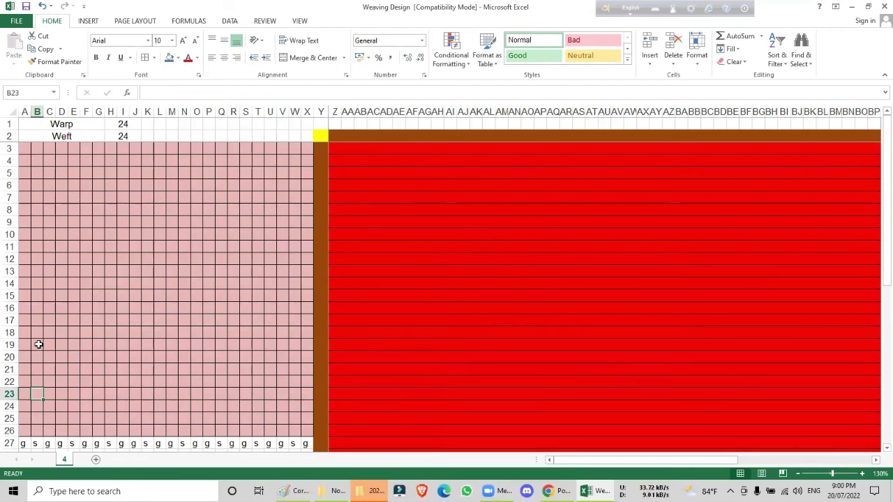
- Fill the two pick pairs A15:X16 and A3:X4 of the weave draft with blue
left_click_drag(26, 308, 303, 294)
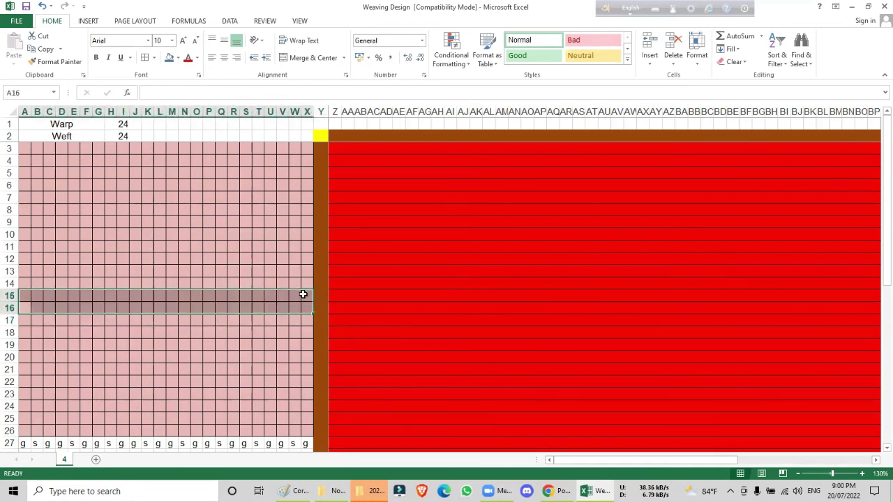
left_click(169, 59)
left_click(175, 221)
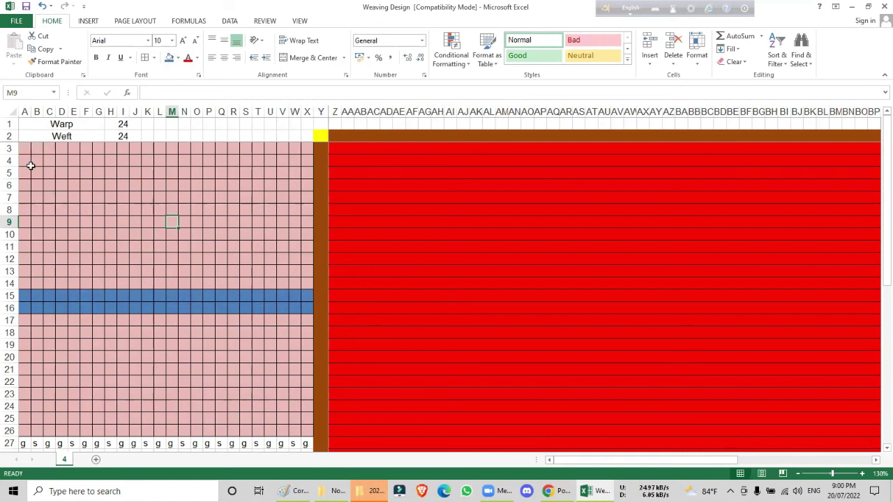
left_click_drag(26, 150, 310, 162)
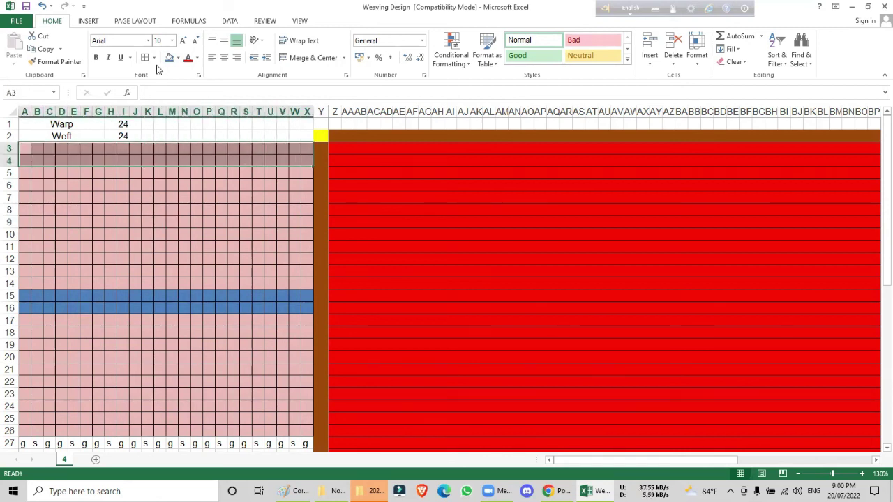
left_click(169, 58)
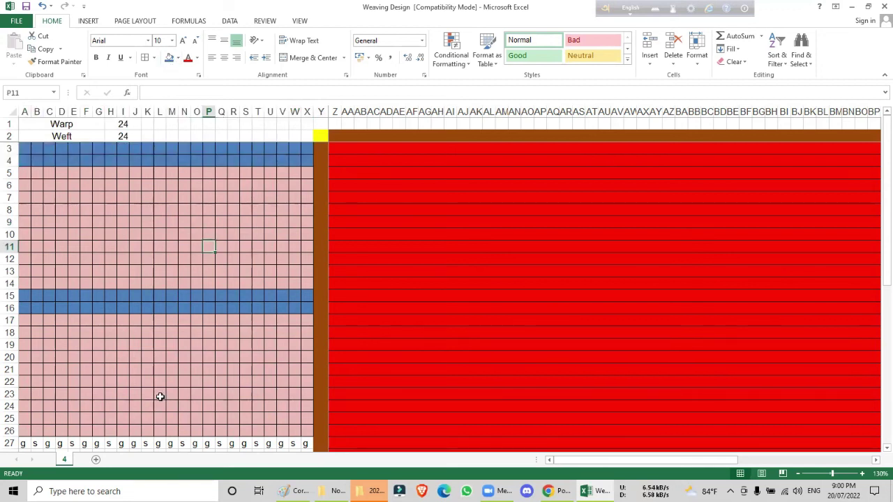
left_click(102, 365)
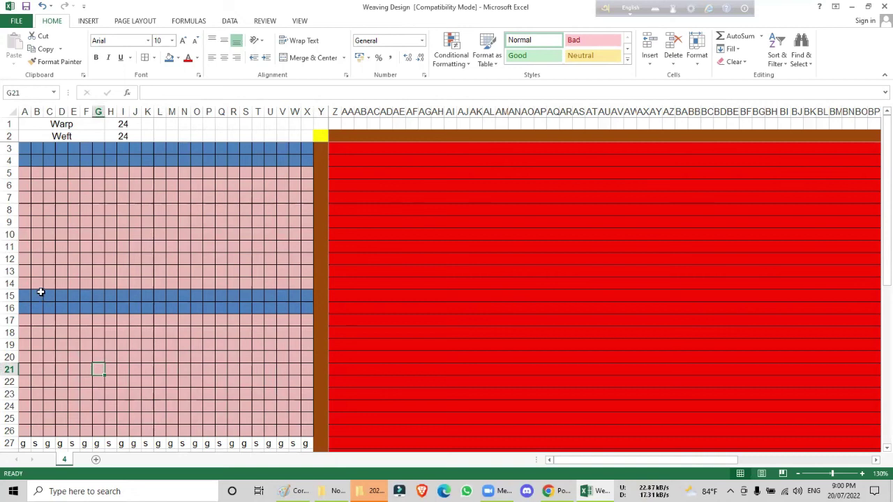
- Mark the ground ends A and C with x in rows 15 and 16 of the blue band
left_click(40, 295)
left_click(26, 295)
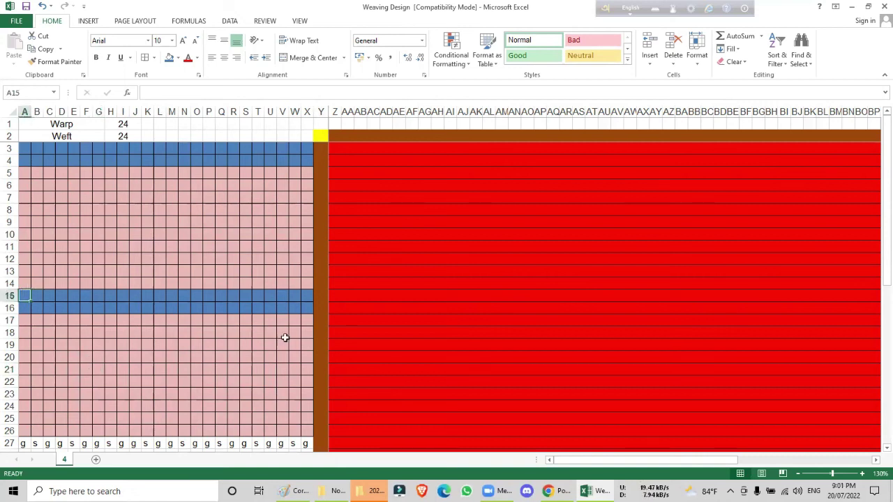
type("x")
key("Return")
type("x")
key("Right")
key("Right")
type("x")
key("Up")
type("x")
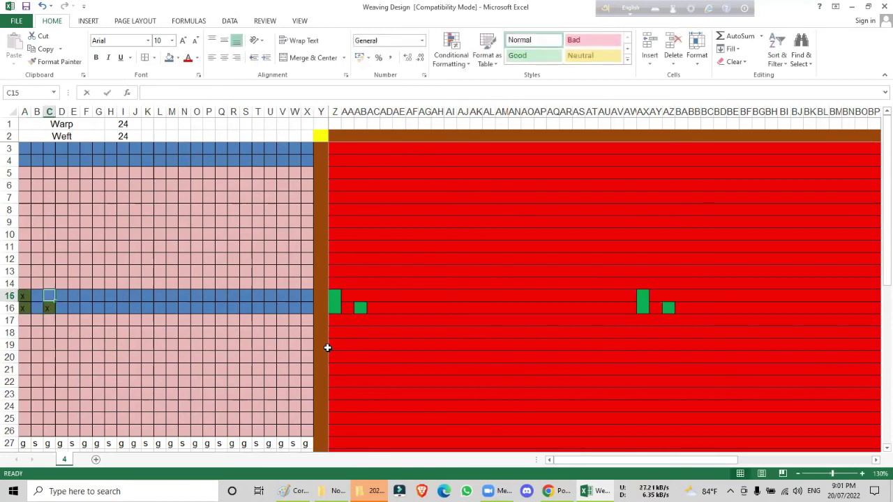
- Continue the alternate-column marking with x in E15:E16 and G15:G16
key("Right")
key("Right")
key("Down")
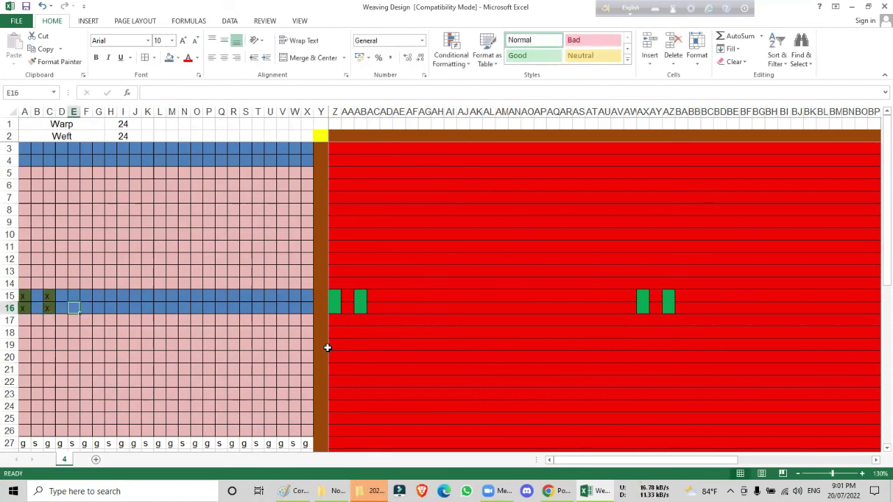
type("x")
key("Up")
type("x")
key("Right")
key("Right")
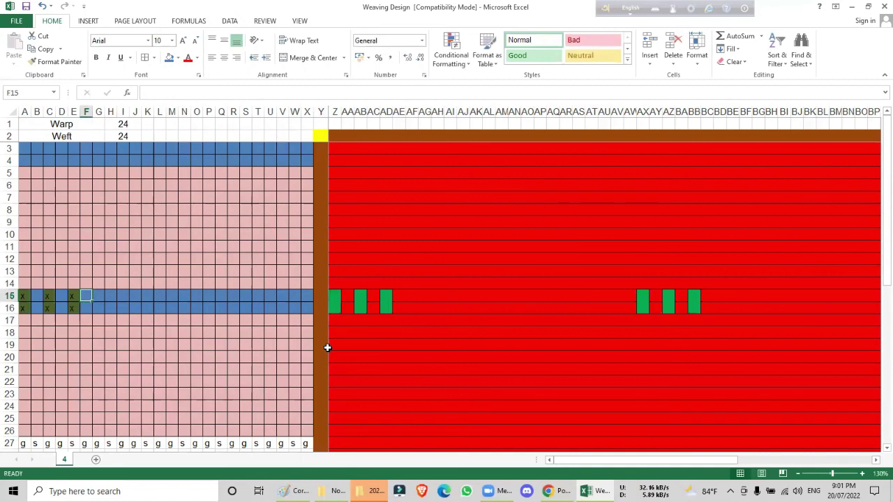
type("x")
key("Down")
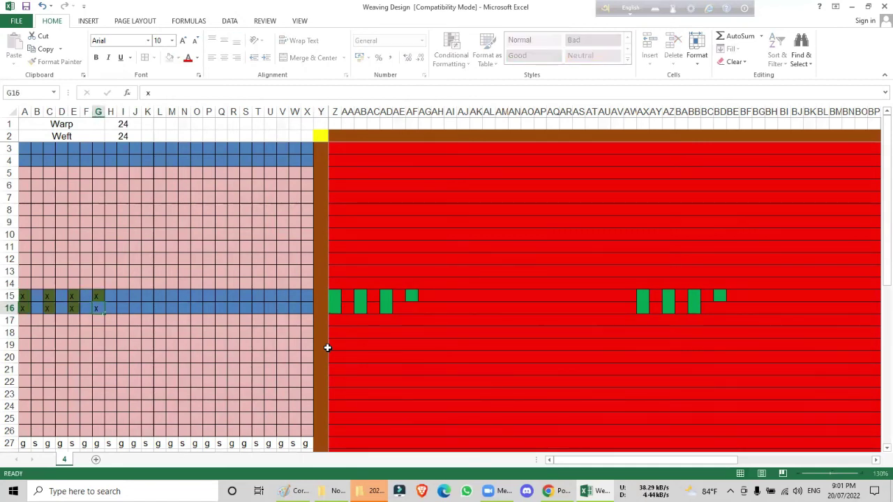
type("x")
- Enter x in cells I15:I16 and K15:K16 of the blue band
key("Right")
key("Right")
type("x")
key("Up")
type("x")
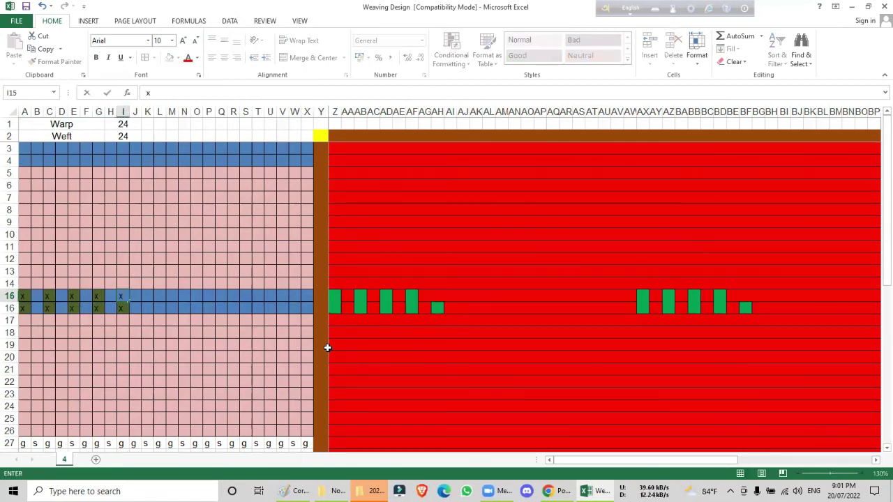
key("Right")
key("Right")
type("x")
key("Down")
type("x")
- Enter x in cells M15:M16 and O15:O16 of the blue band
key("Right")
key("Right")
type("x")
key("Up")
type("x")
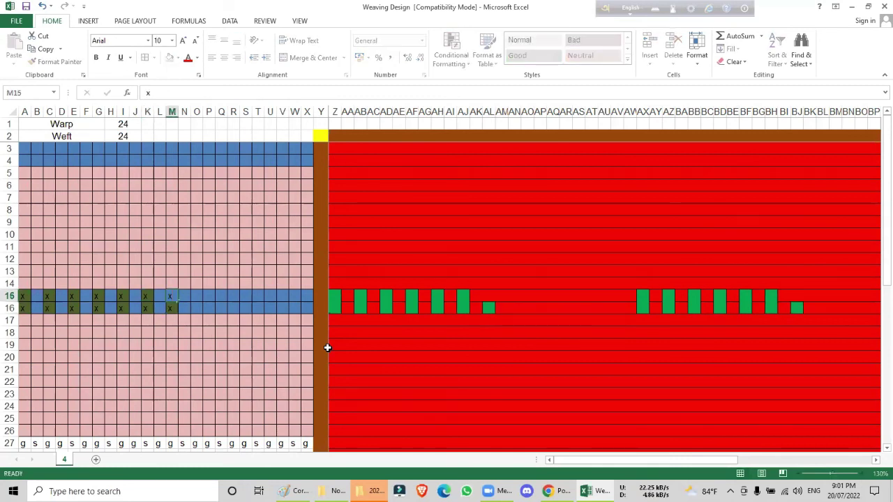
key("Right")
key("Right")
type("x")
key("Down")
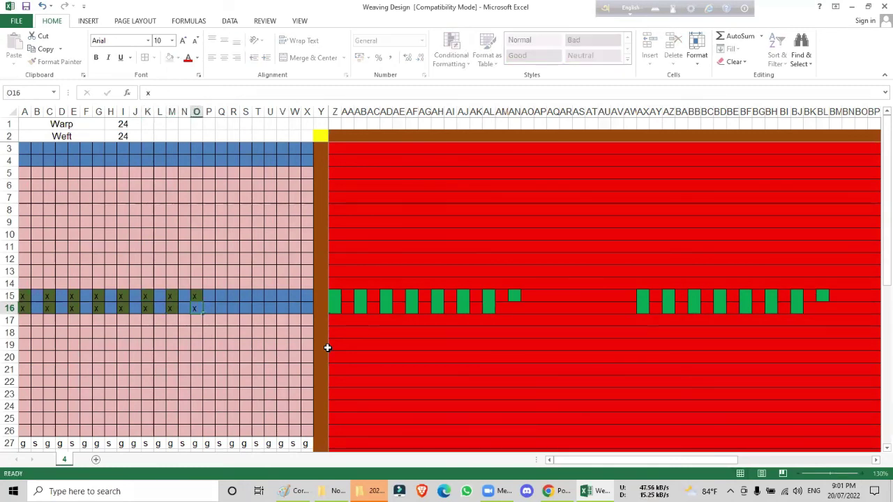
- Enter x in cells Q15:Q16 and S15:S16 of the blue band
key("Right")
key("Right")
type("x")
key("Up")
type("x")
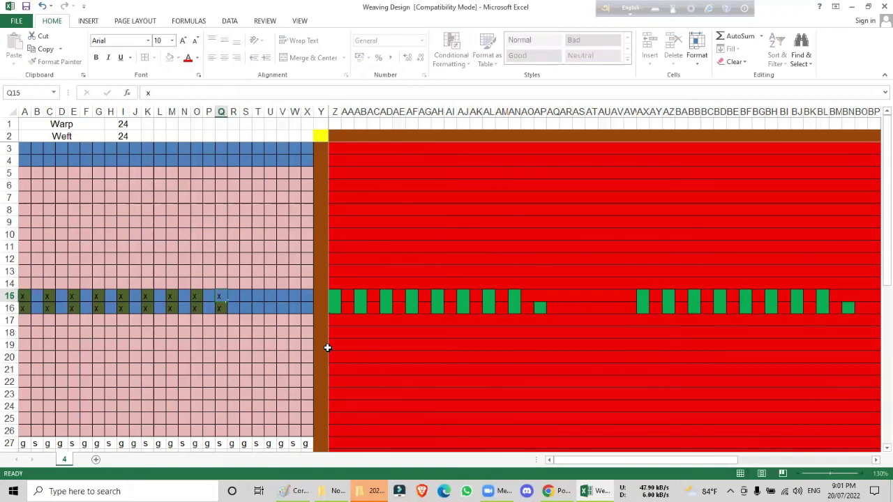
key("Right")
key("Right")
type("x")
key("Down")
type("x")
- Mark the adjacent ground ends U and V with x in rows 15 and 16
key("Right")
key("Right")
type("x")
key("Up")
type("x")
key("Right")
key("Right")
key("Left")
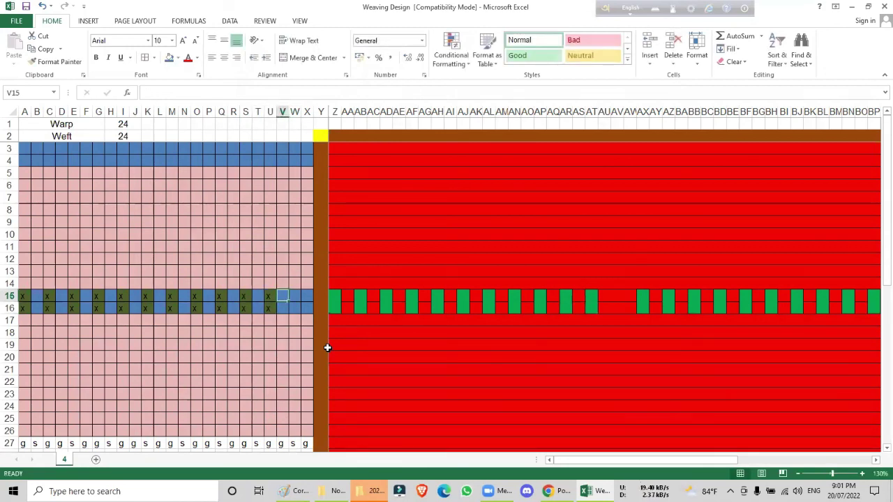
key("Down")
type("x")
key("Up")
type("x")
- Add the missing x marks to ground end D in rows 15 and 16
key("Left")
key("Left")
key("Left")
key("Left")
key("Left")
key("Left")
key("Left")
key("Left")
key("Left")
key("Left")
key("Left")
key("Left")
key("Left")
key("Left")
key("Left")
key("Left")
key("Left")
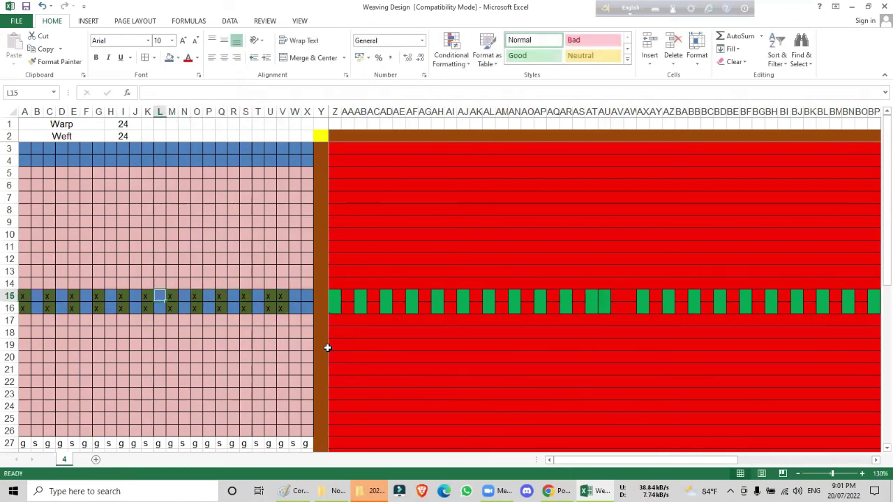
key("Left")
type("x")
key("Down")
type("x")
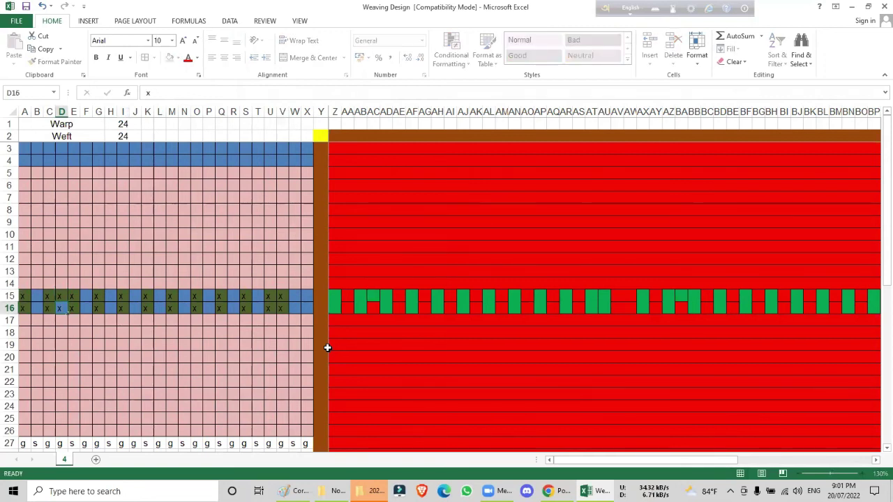
- Clear the x marks from stitching end E15:E16 and enter x in F15:F16
key("Right")
key("Up")
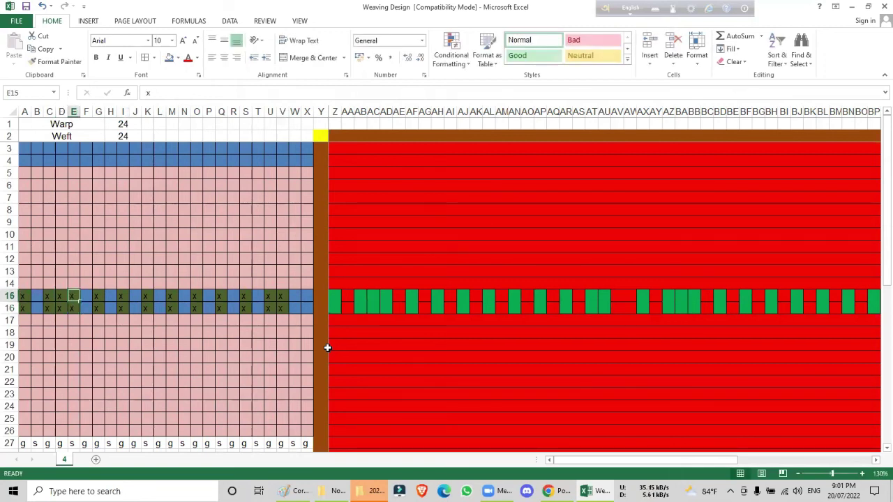
key("Delete")
key("Down")
key("Delete")
key("Right")
type("x")
key("Up")
type("x")
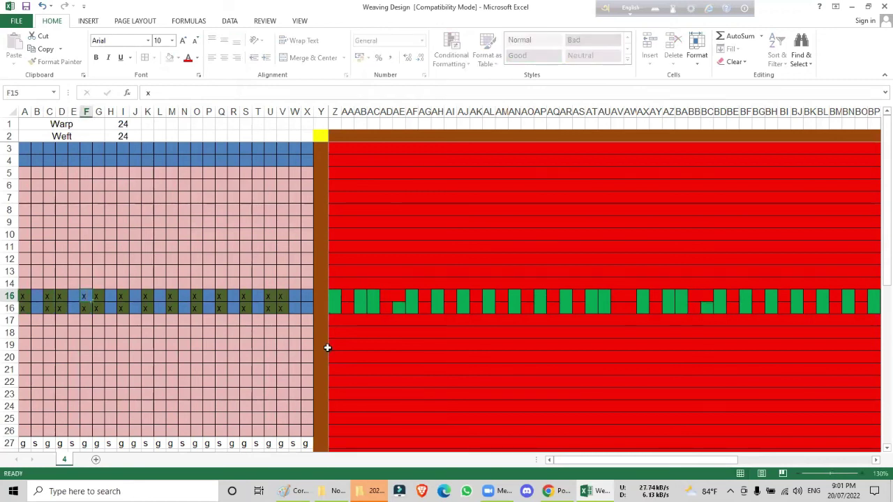
- Add x marks to ground end J in rows 15 and 16
key("Right")
key("Right")
key("Right")
key("Right")
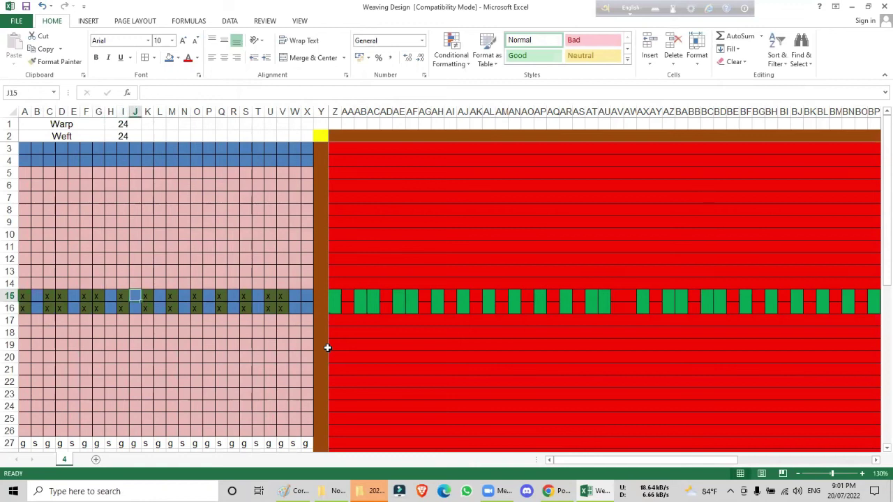
type("x")
key("Down")
type("x")
- Clear the x marks from stitching end K15:K16 and enter x in L15:L16
key("Right")
key("Up")
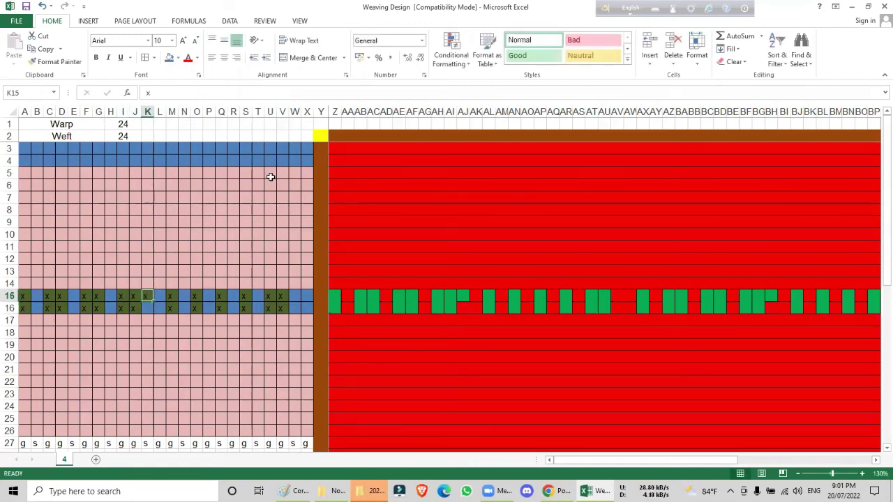
key("Delete")
key("Right")
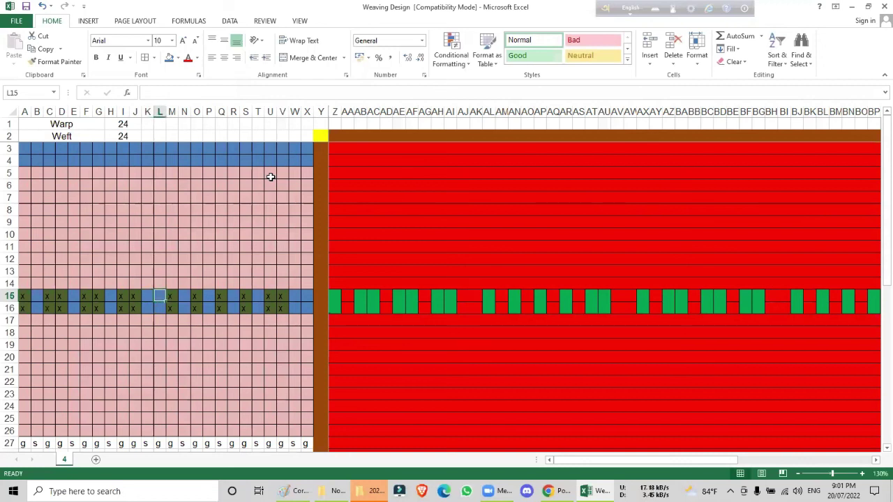
type("x")
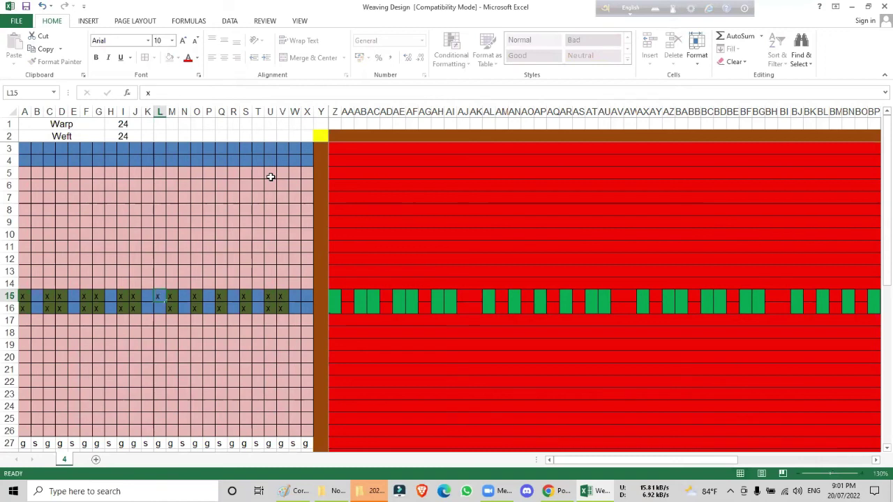
key("Down")
type("x")
key("Right")
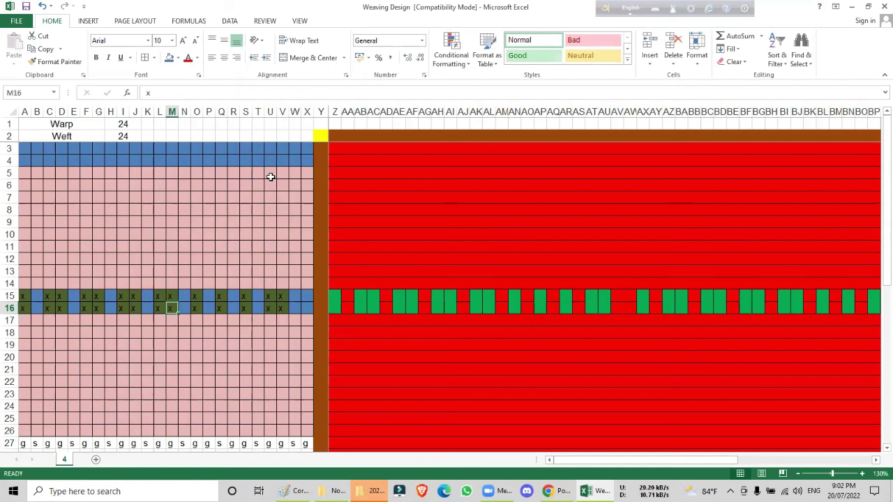
- Add x marks to ground end P in rows 15 and 16
key("Right")
key("Up")
key("Right")
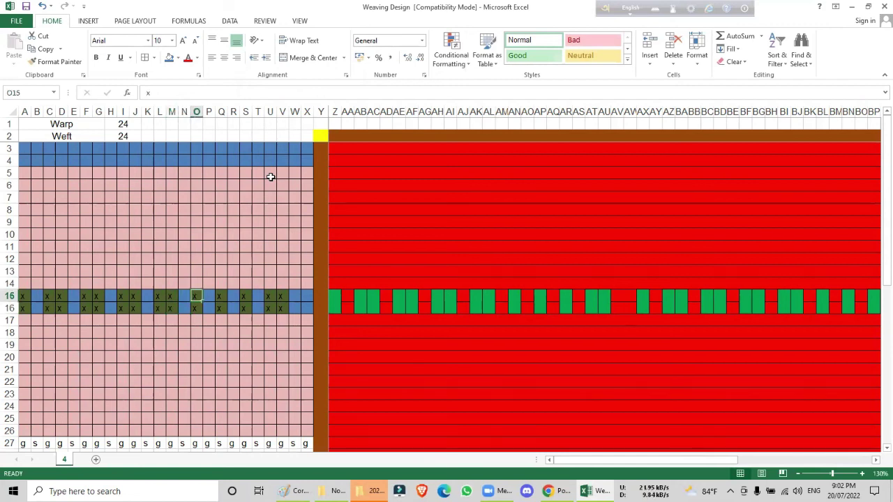
key("Right")
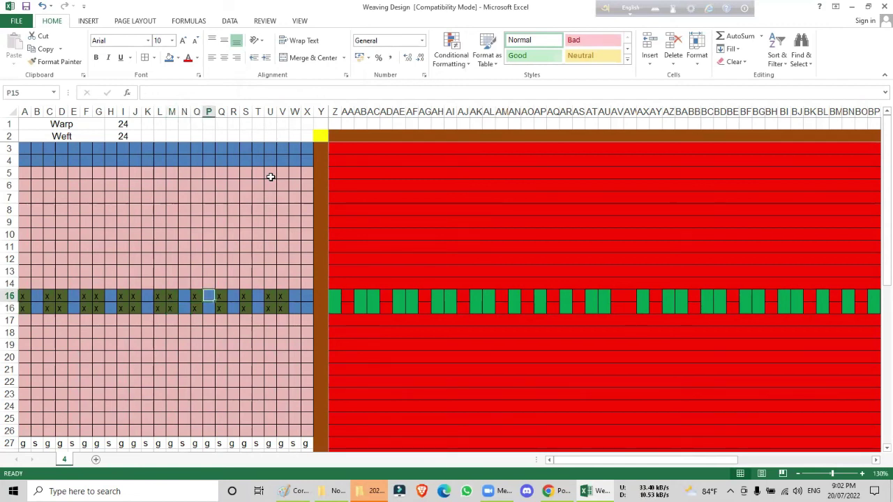
type("x")
key("Down")
type("x")
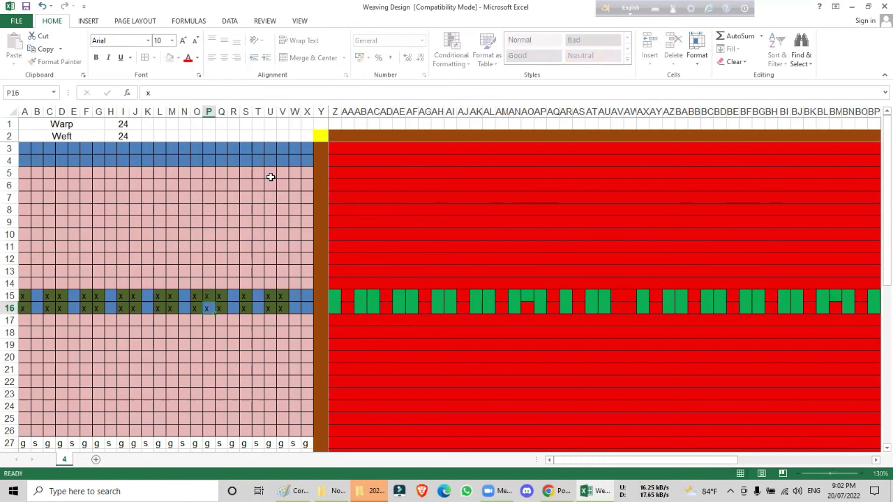
- Clear the x marks from stitching end Q15:Q16 and enter x in R15:R16
key("Right")
key("Delete")
key("Up")
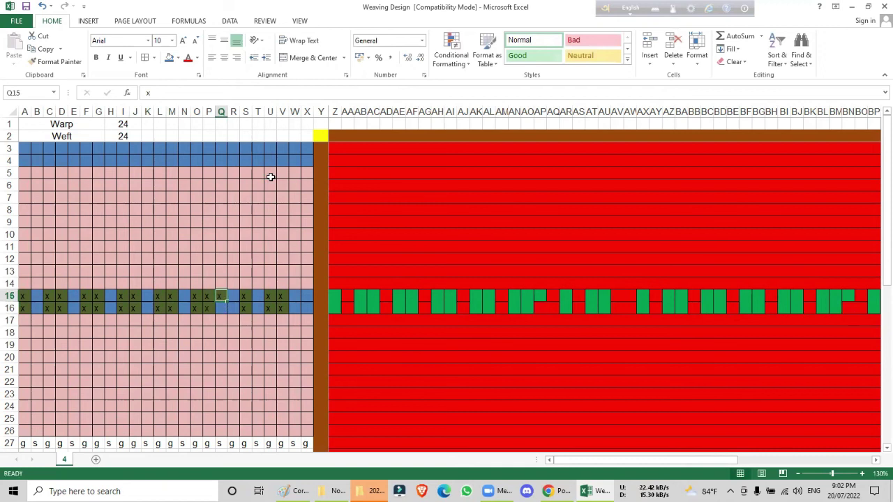
key("Delete")
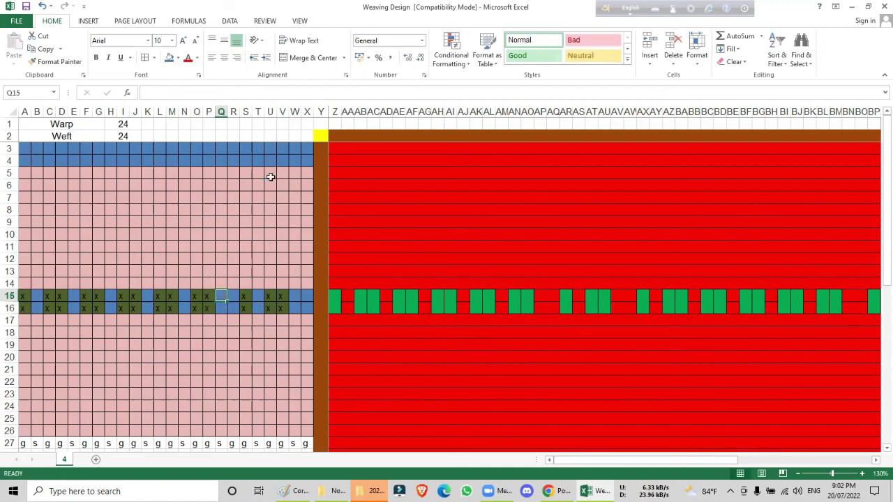
key("Right")
key("Down")
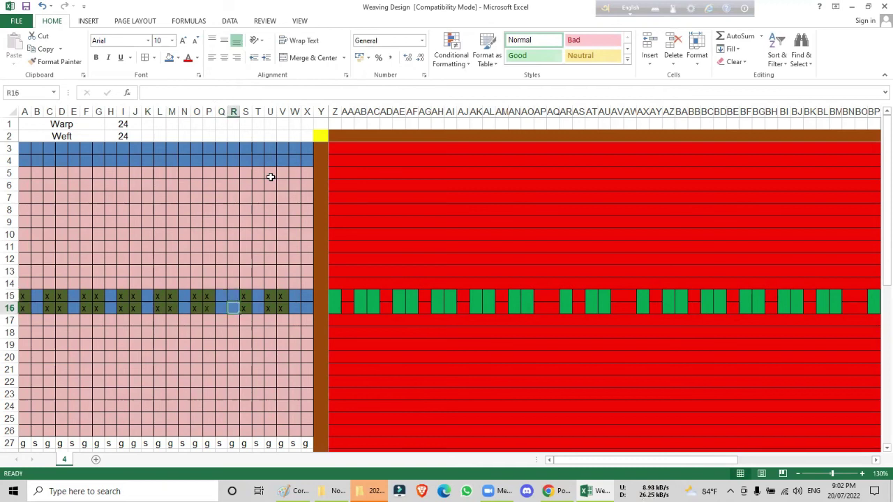
key("Up")
type("x")
key("Return")
type("x")
key("Right")
key("Right")
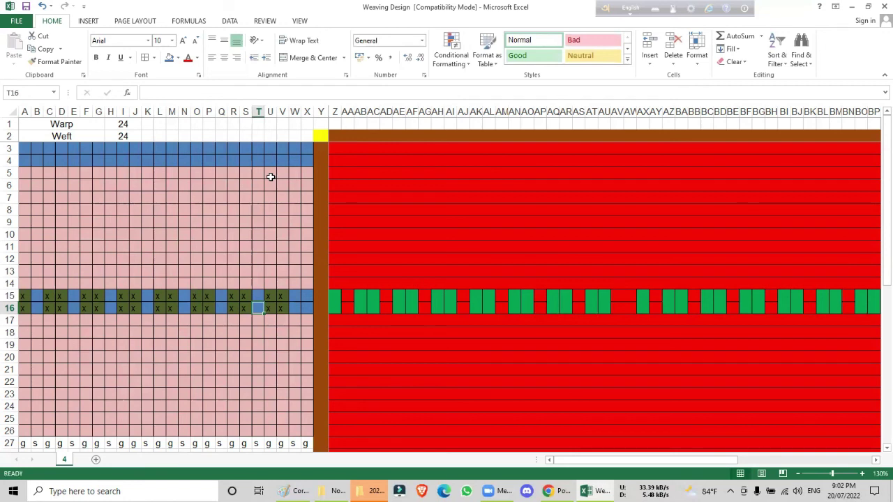
- Add x marks to the last ground end, column X, in rows 15 and 16
key("Right")
key("Right")
key("Right")
key("Right")
type("x")
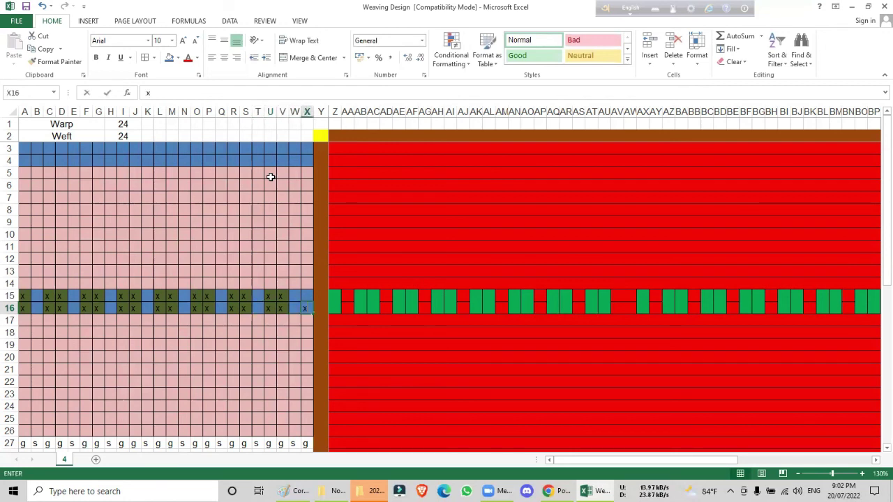
key("Up")
type("x")
key("Return")
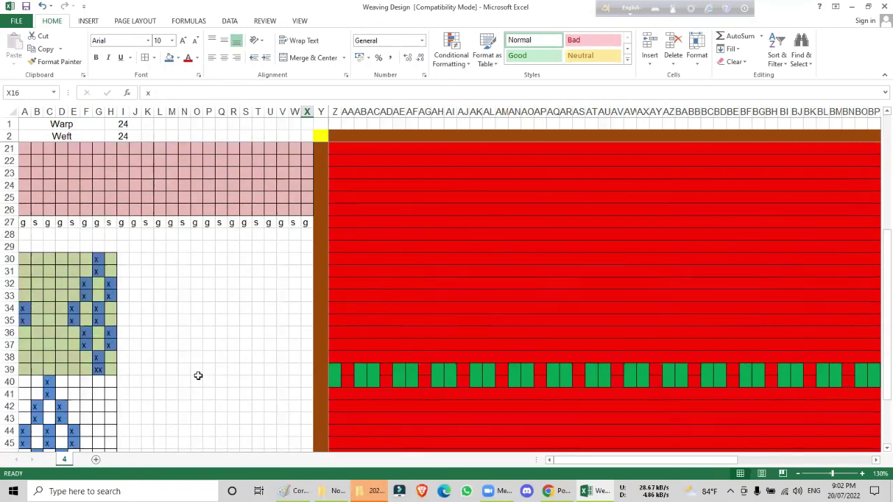
- Switch to the Cord Fabric notes in Paint and shorten the canvas to 1152 px high, just below the list of pique types
scroll(197, 374, "down", 7)
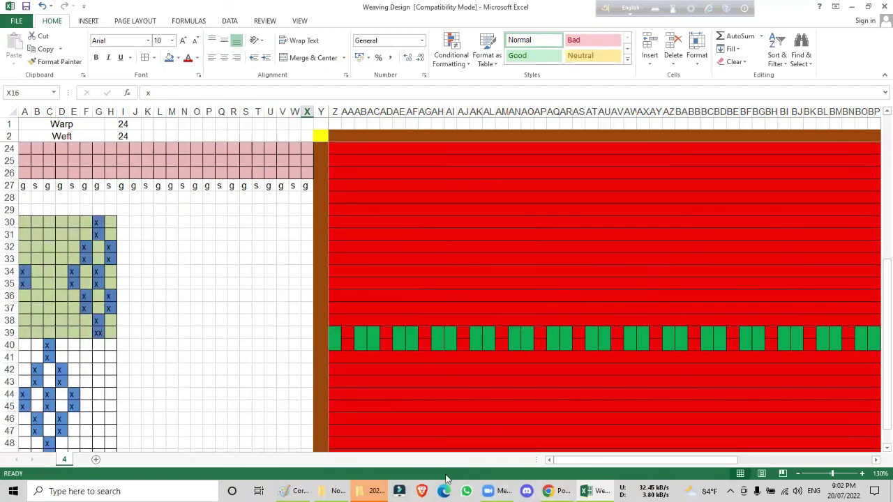
left_click(293, 491)
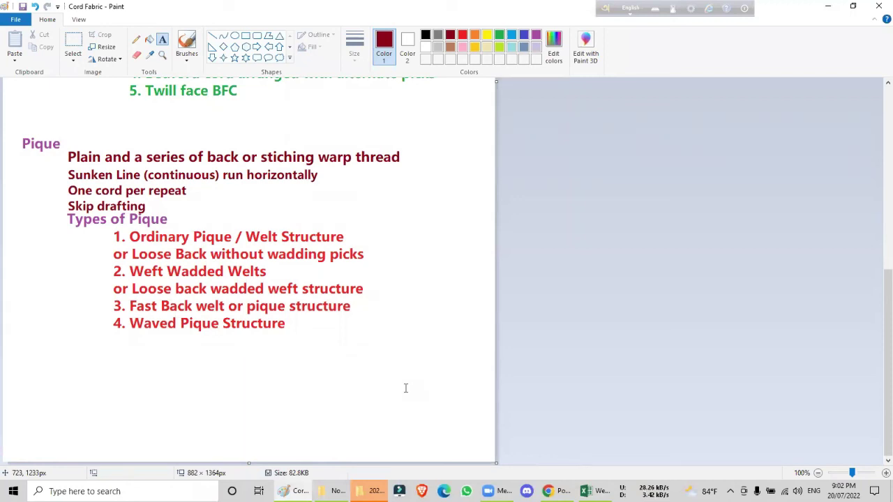
left_click_drag(251, 463, 235, 342)
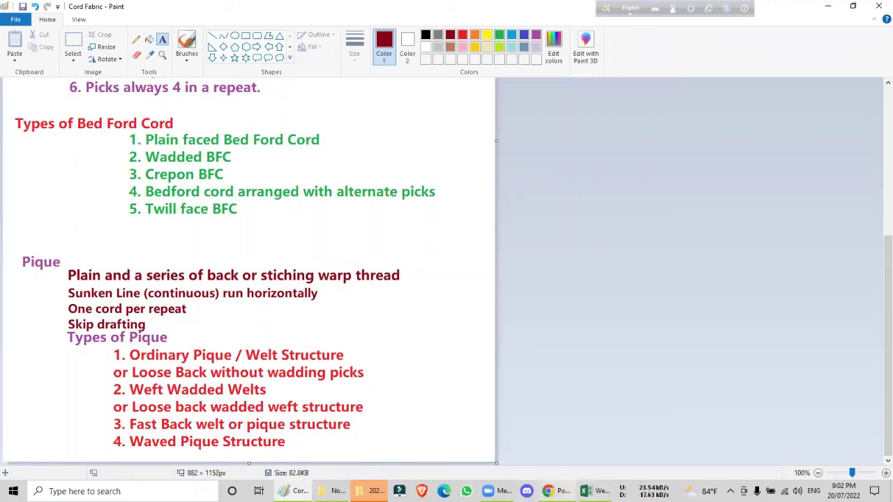
- Return to the Excel weave draft and examine the stitching motif from row 30 against the g and s end labels in row 27
left_click(548, 491)
left_click(586, 491)
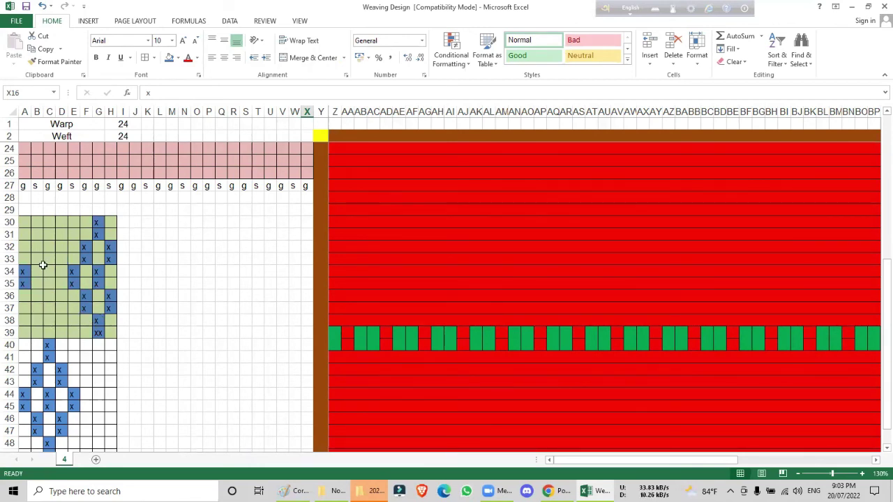
left_click_drag(26, 224, 51, 233)
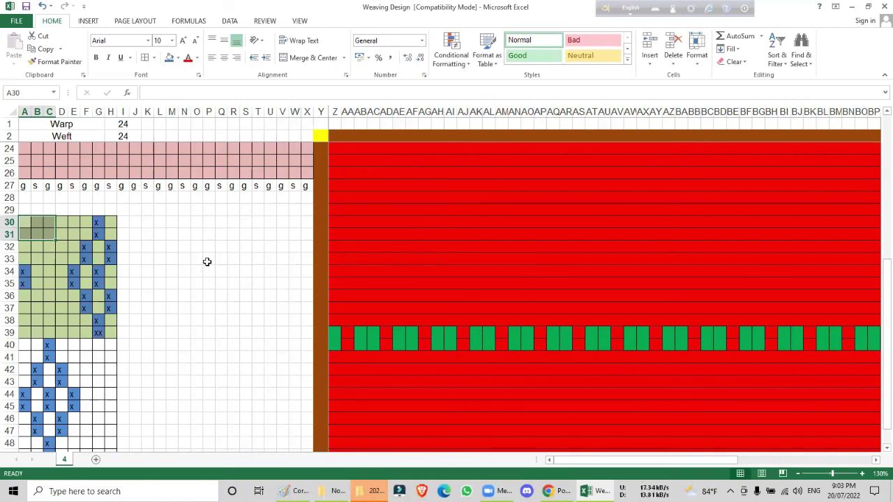
left_click_drag(60, 224, 25, 272)
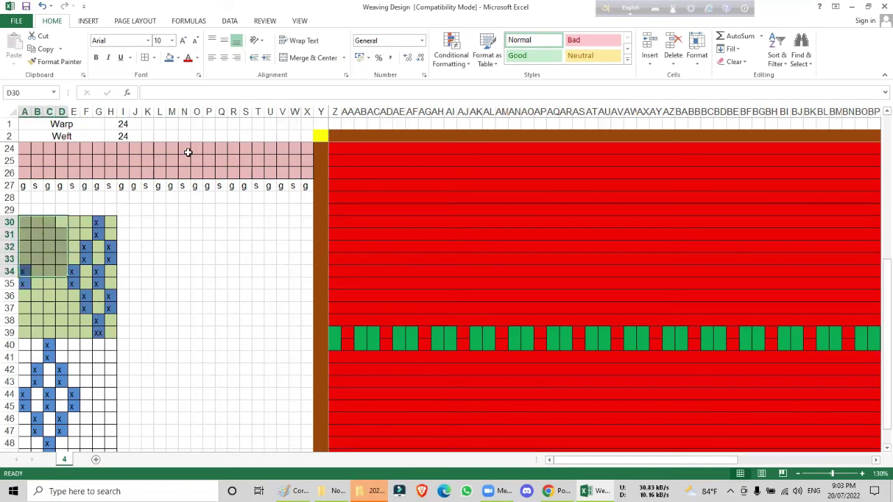
left_click(172, 271)
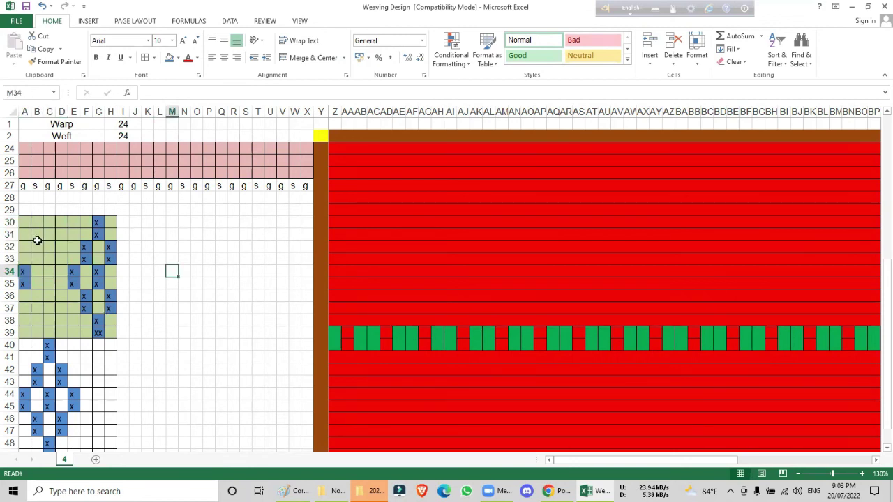
left_click(35, 187)
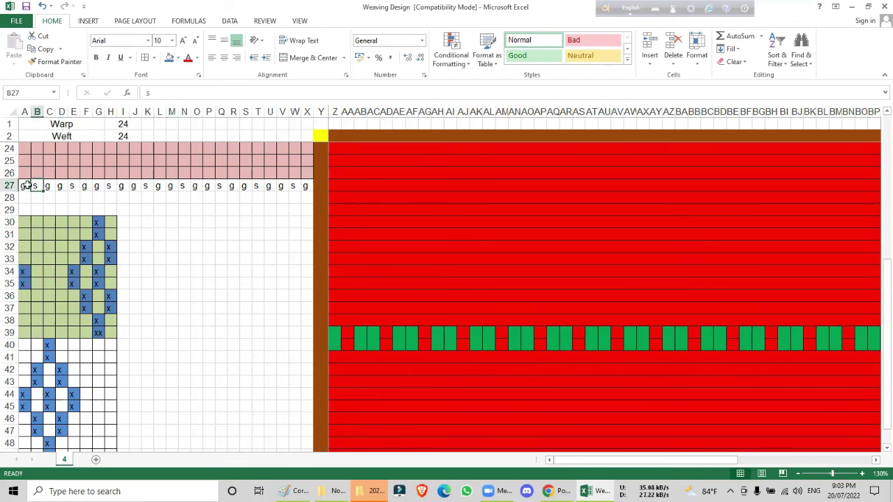
left_click_drag(25, 225, 102, 447)
left_click(171, 320)
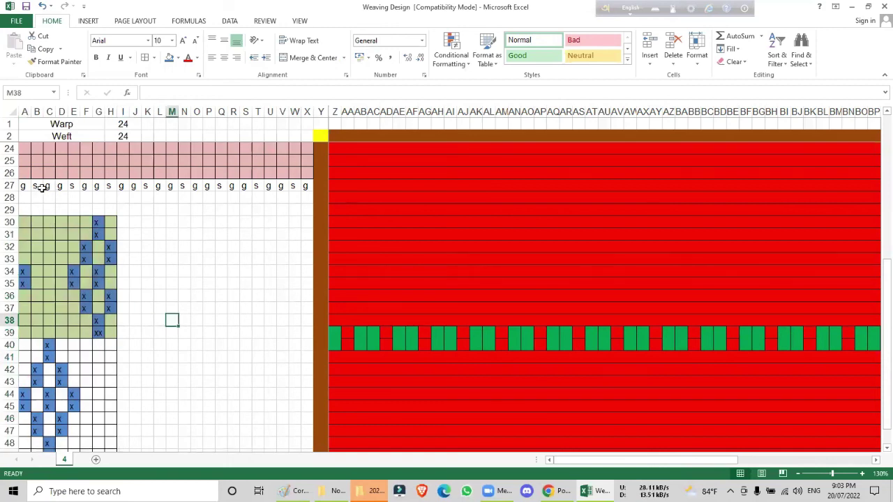
left_click_drag(28, 224, 110, 241)
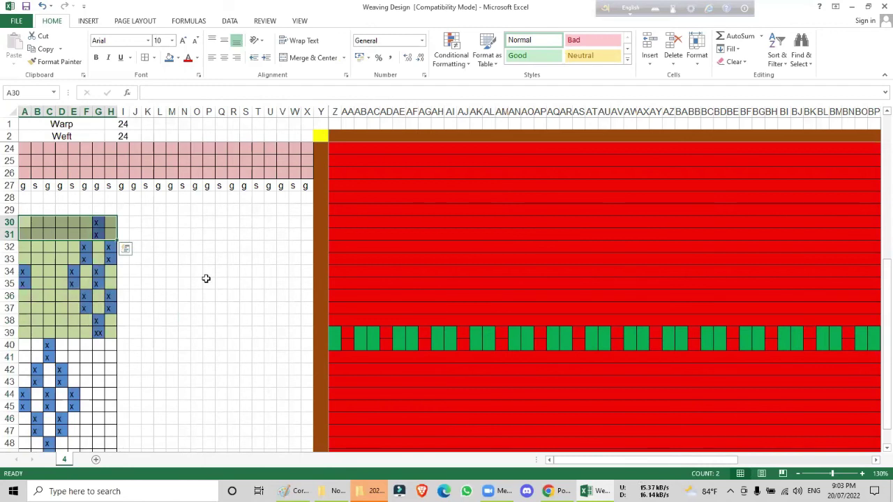
- Compare the motif's C30:D31 cells with draft rows 15 and 16, and review both diamonds down to row 49
scroll(206, 278, "up", 2)
left_click(53, 300)
left_click_drag(53, 300, 62, 307)
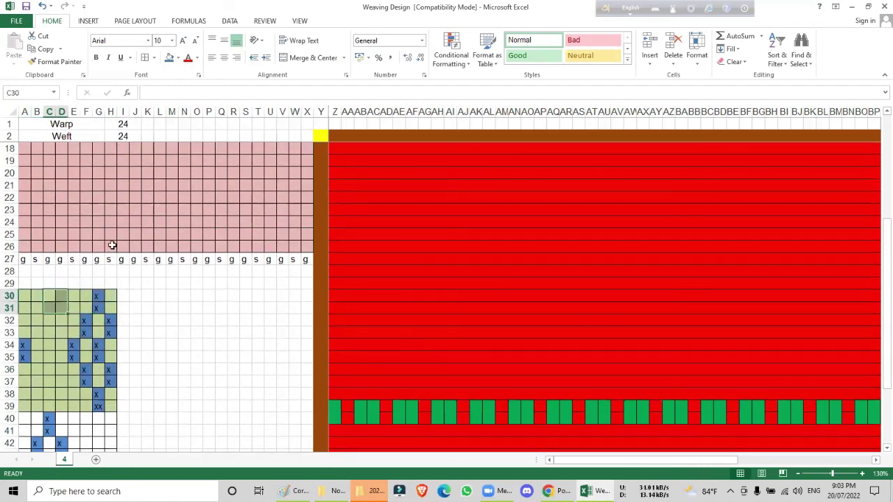
left_click(46, 295)
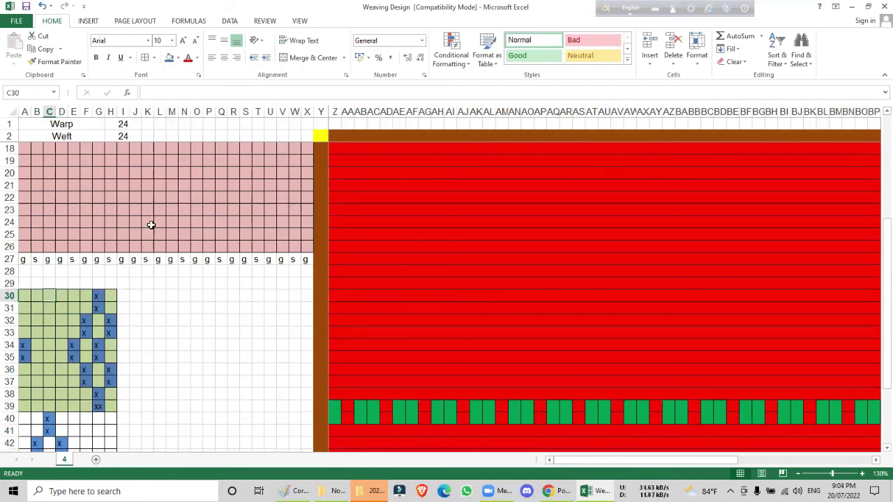
scroll(199, 237, "up", 3)
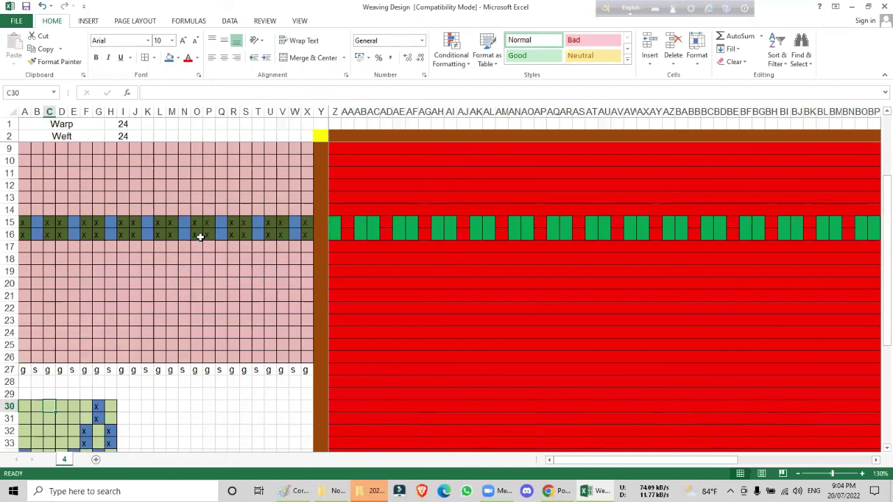
scroll(202, 277, "down", 2)
scroll(202, 279, "down", 2)
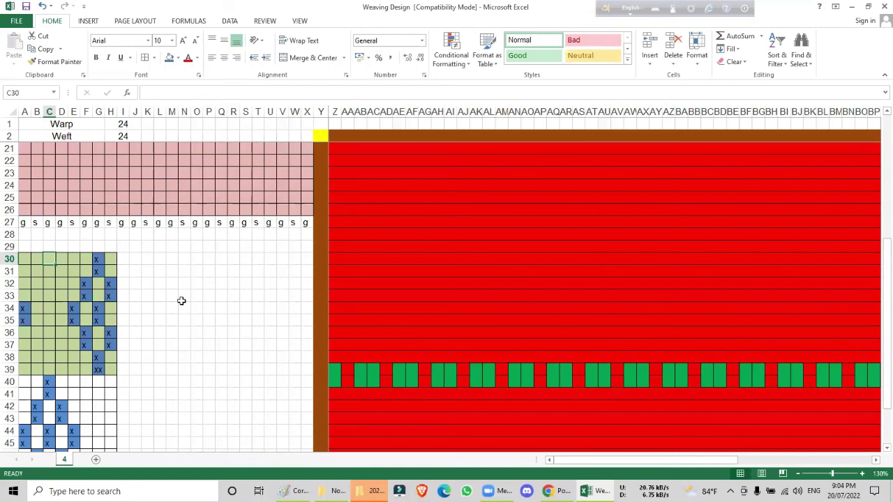
left_click(197, 321)
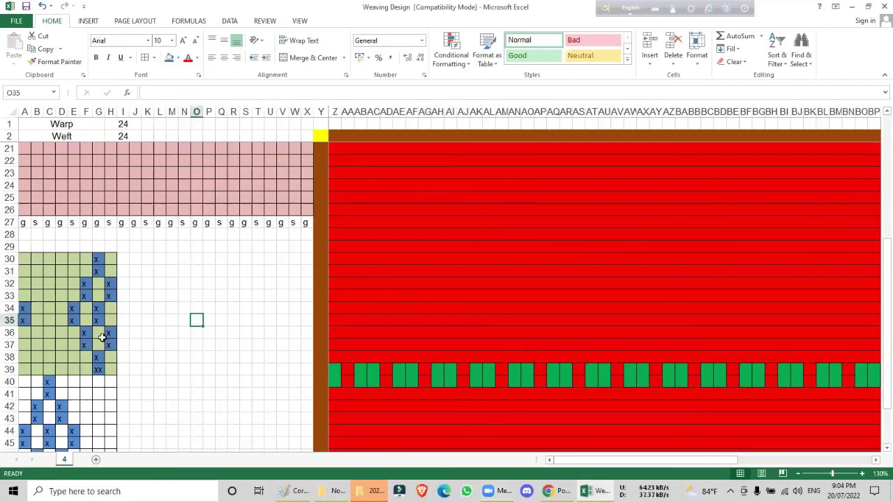
scroll(98, 339, "down", 1)
scroll(98, 338, "down", 1)
scroll(98, 338, "up", 2)
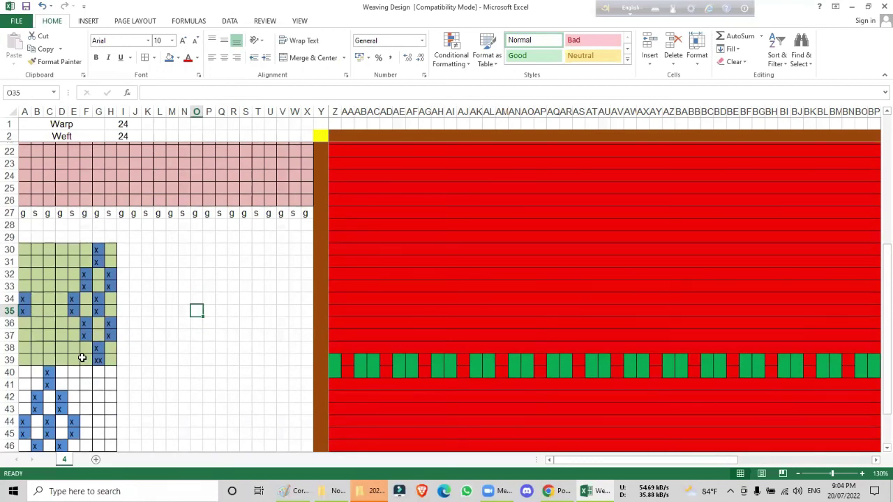
scroll(37, 359, "down", 2)
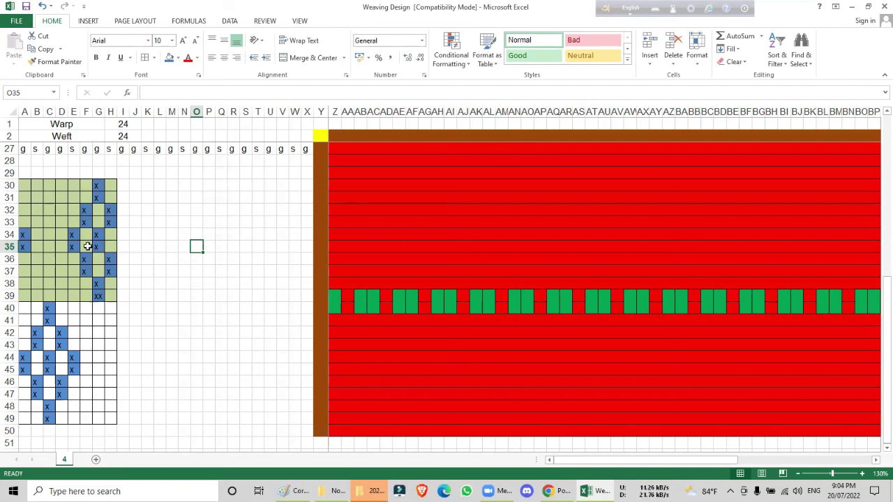
- Re-enter x in E35 and check the matching column A marks in both halves of the stitching motif
left_click(72, 249)
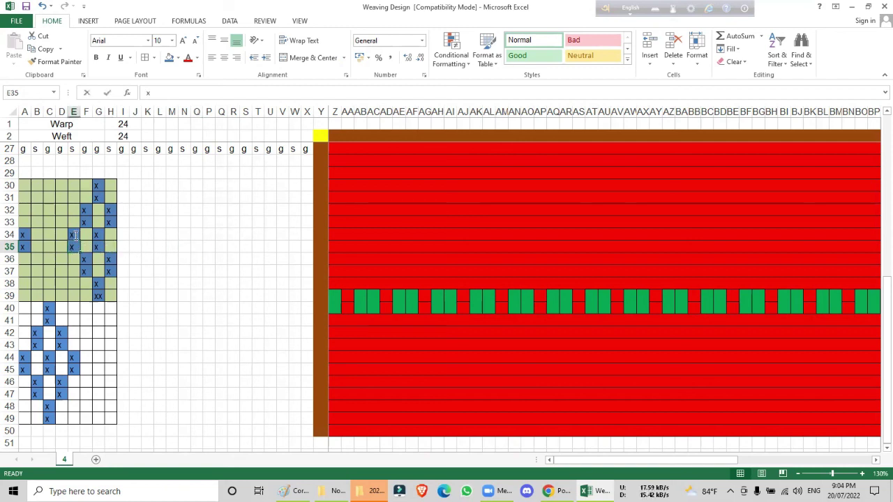
type("x")
key("Return")
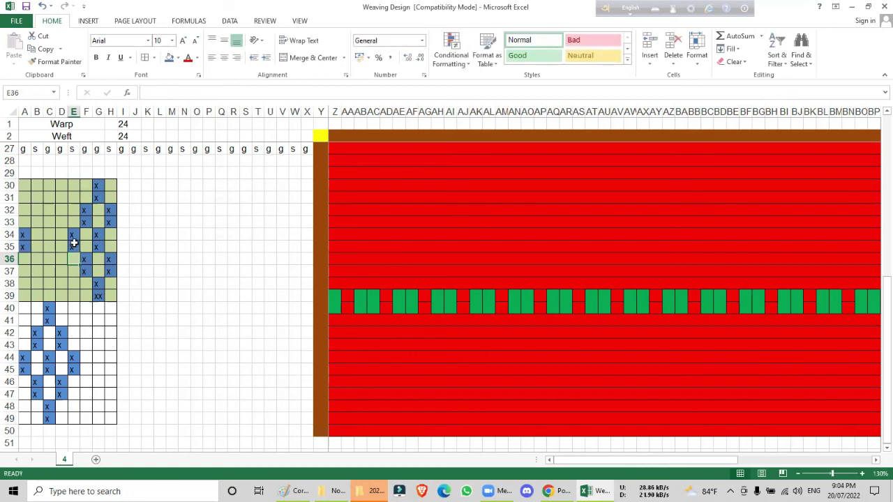
left_click(135, 255)
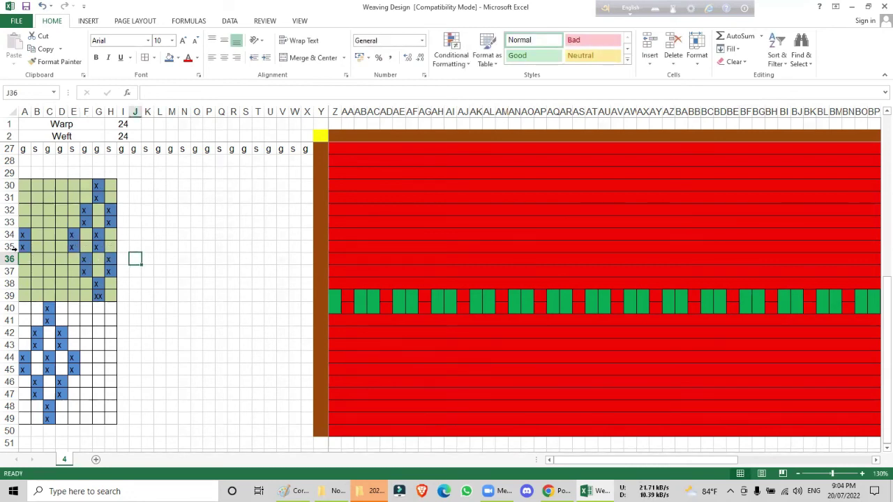
left_click_drag(24, 236, 26, 249)
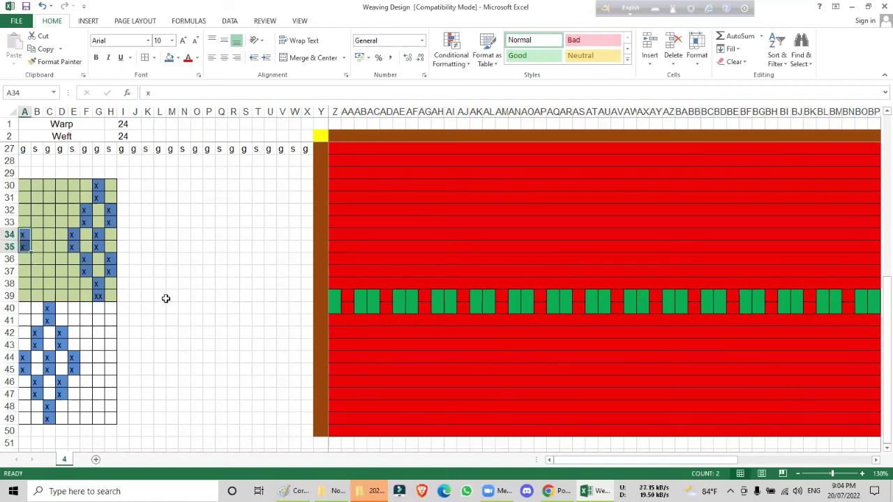
left_click(25, 368)
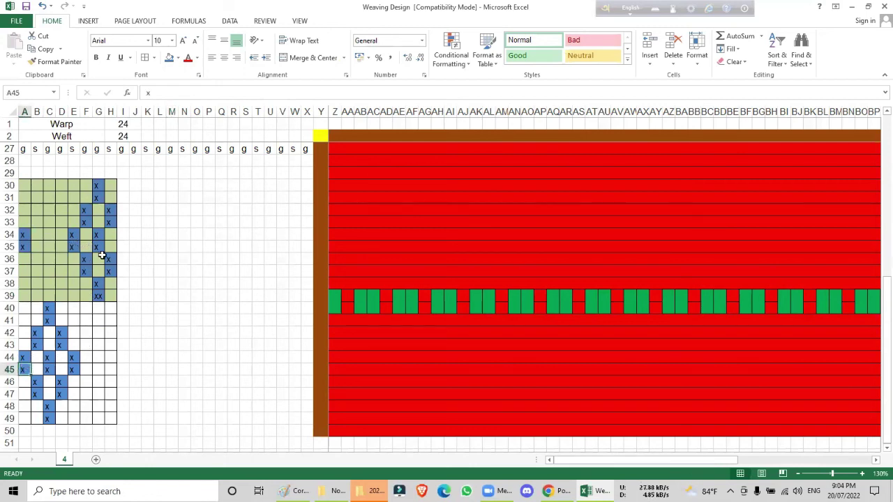
- Fill motif cells E34:E45 and A34:A45 with orange to highlight the columns between the two diamonds' side points
left_click_drag(72, 365, 74, 235)
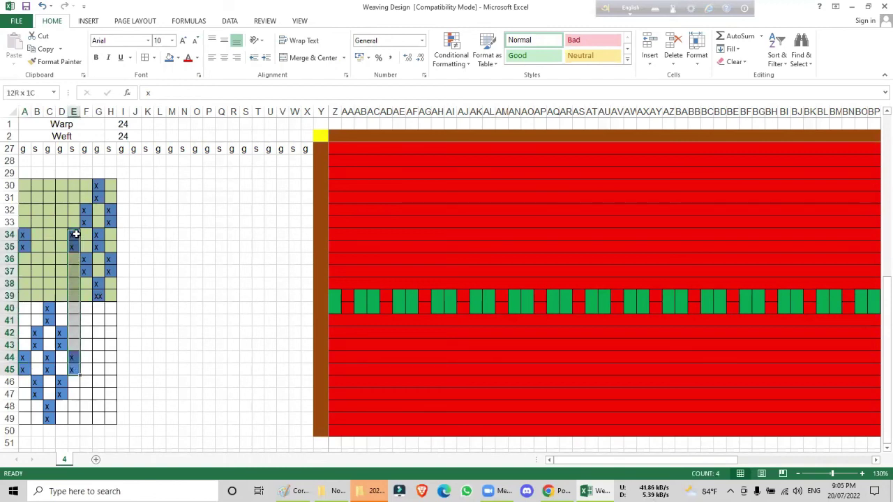
left_click(176, 58)
left_click(256, 120)
left_click(196, 283)
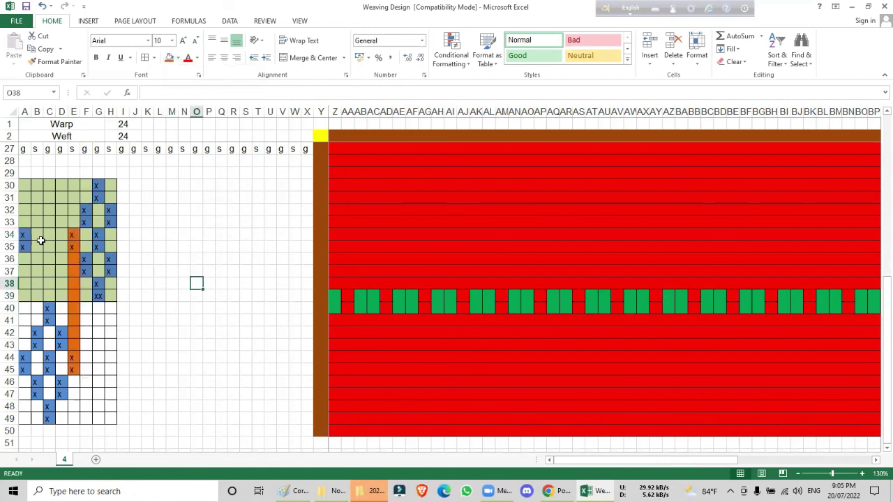
left_click_drag(23, 234, 19, 369)
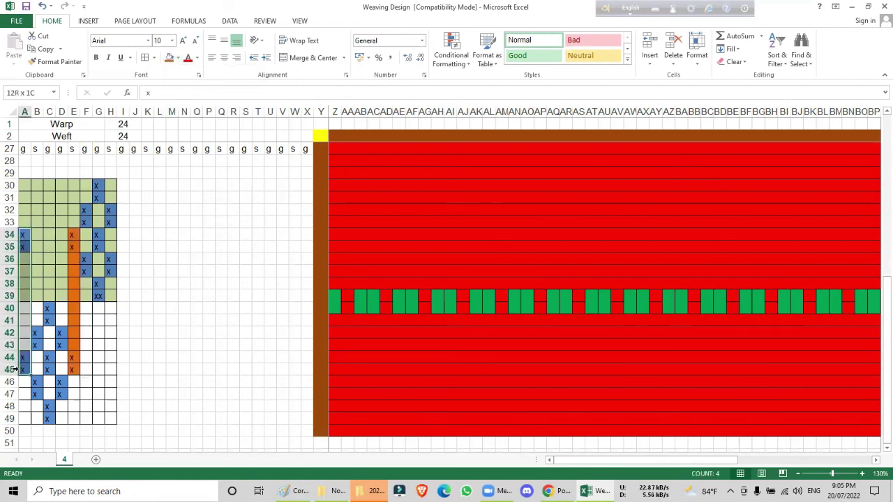
left_click(169, 57)
left_click(171, 272)
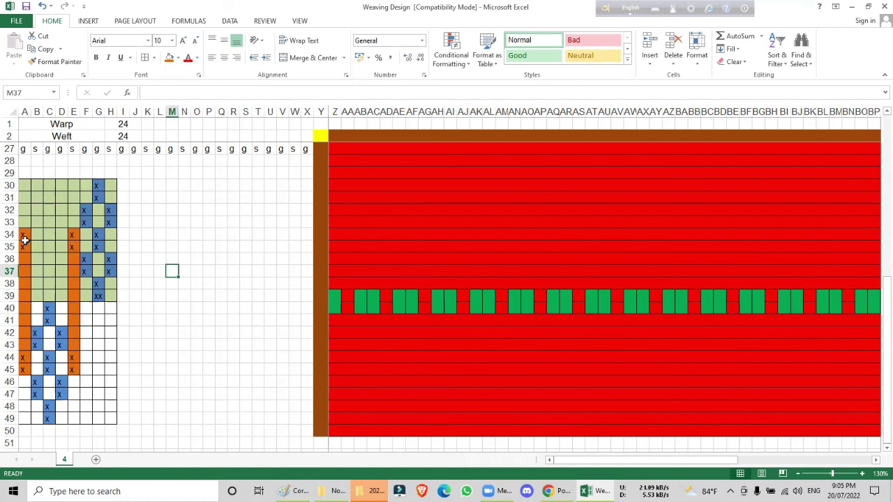
left_click(183, 320)
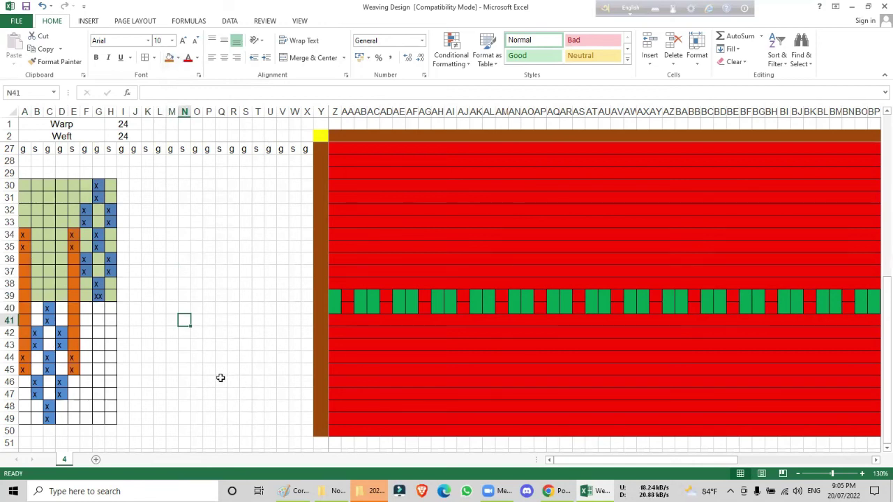
left_click(217, 393)
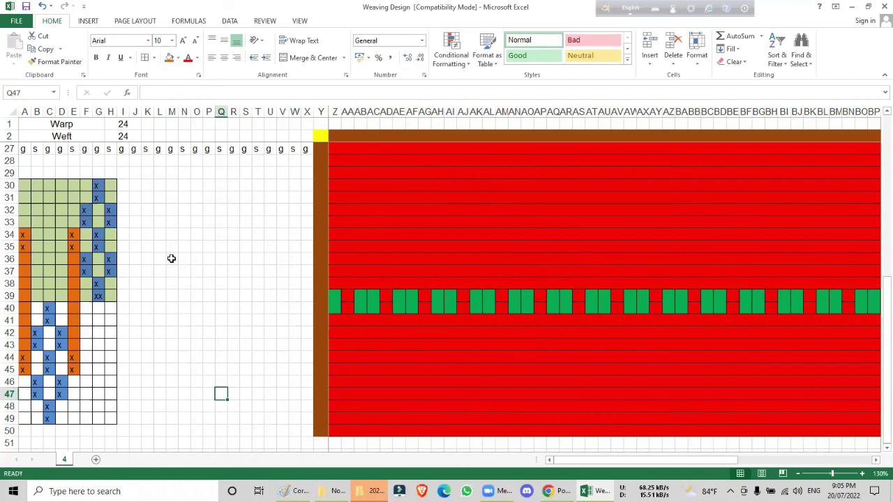
- Compare the completed ground rows 15 and 16 and the g and s end labels with the empty A30:D33 area and diamonds of the motif
scroll(179, 269, "up", 3)
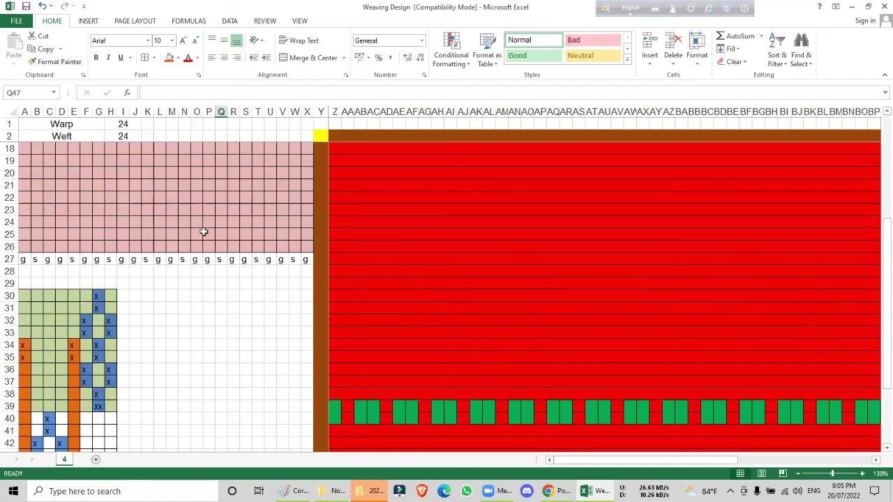
scroll(221, 313, "up", 5)
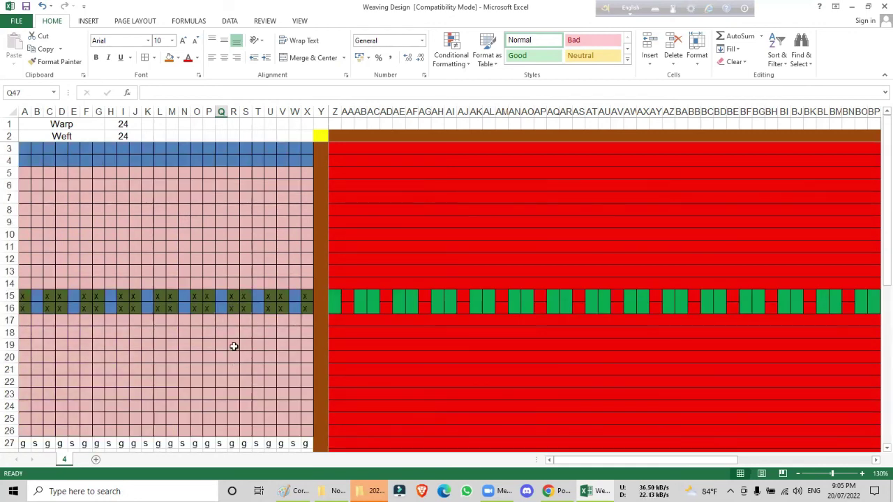
scroll(232, 344, "down", 6)
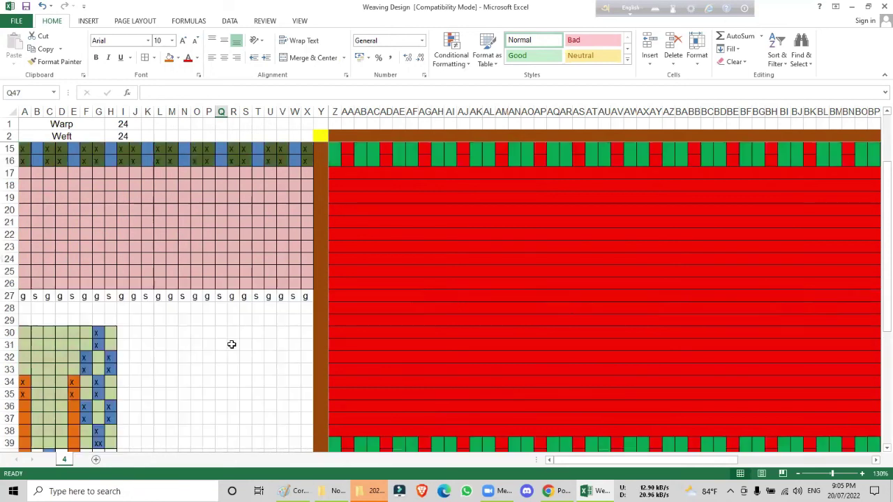
left_click(26, 259)
mouse_move(25, 259)
left_mouse_down()
mouse_move(58, 273)
mouse_move(60, 296)
left_mouse_up()
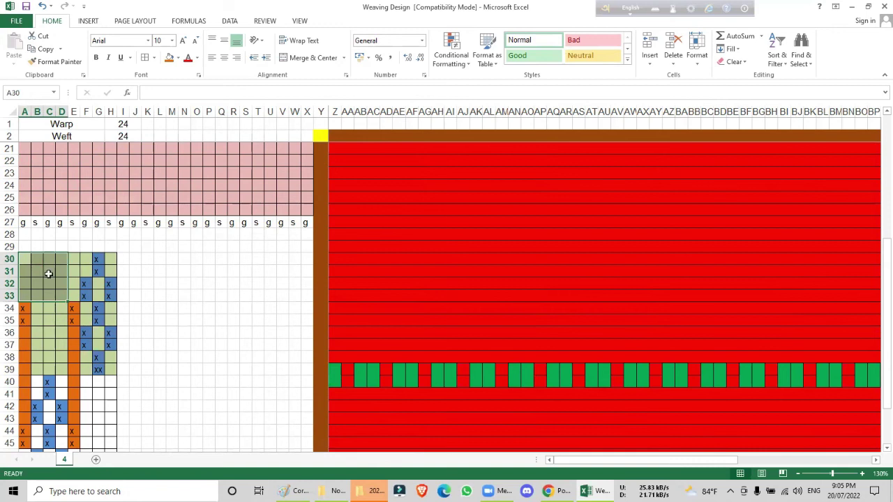
left_click(222, 173)
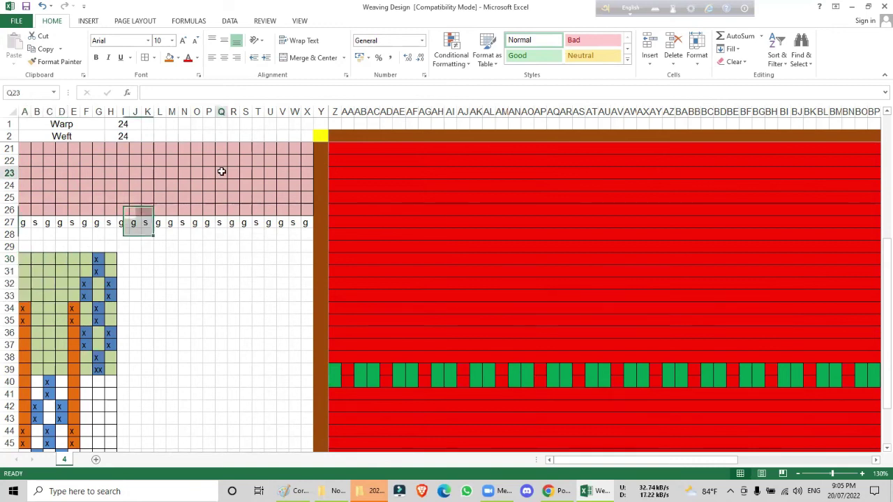
scroll(220, 286, "up", 4)
scroll(219, 286, "up", 1)
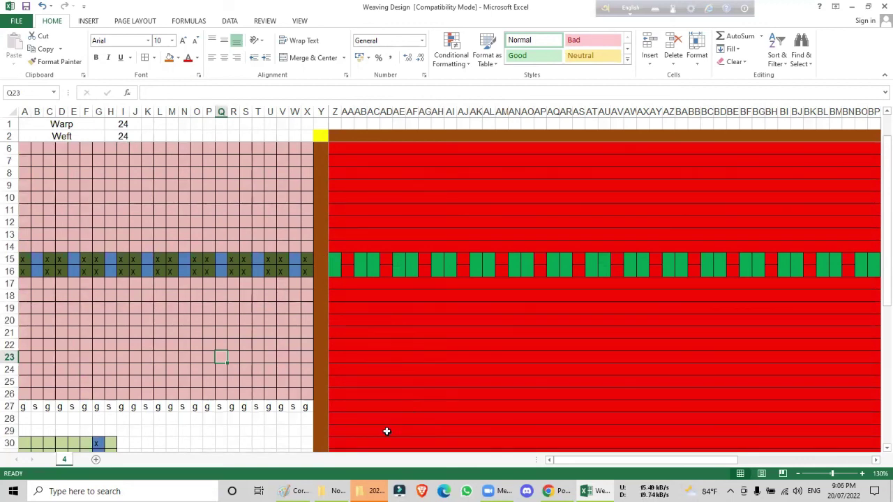
scroll(183, 364, "down", 4)
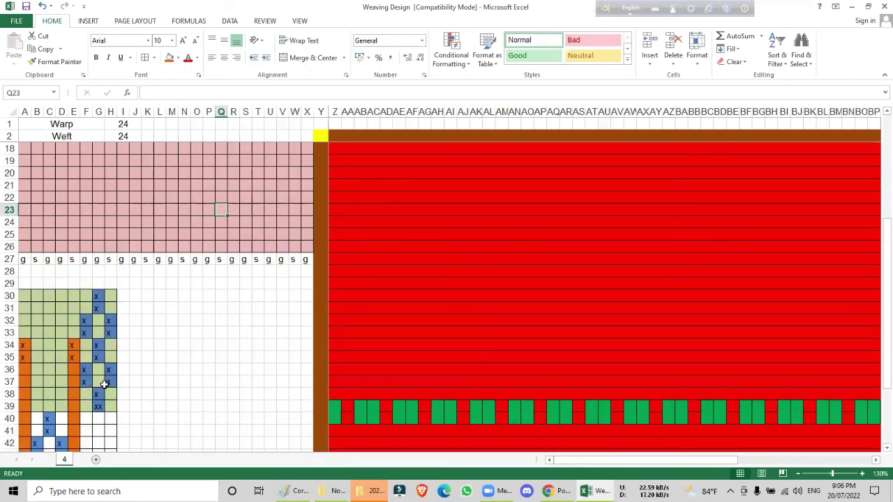
scroll(128, 376, "down", 2)
scroll(62, 347, "up", 4)
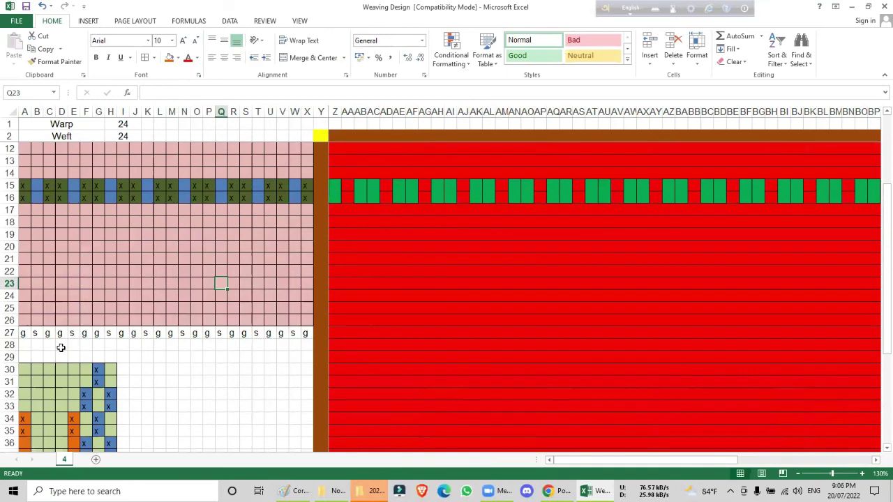